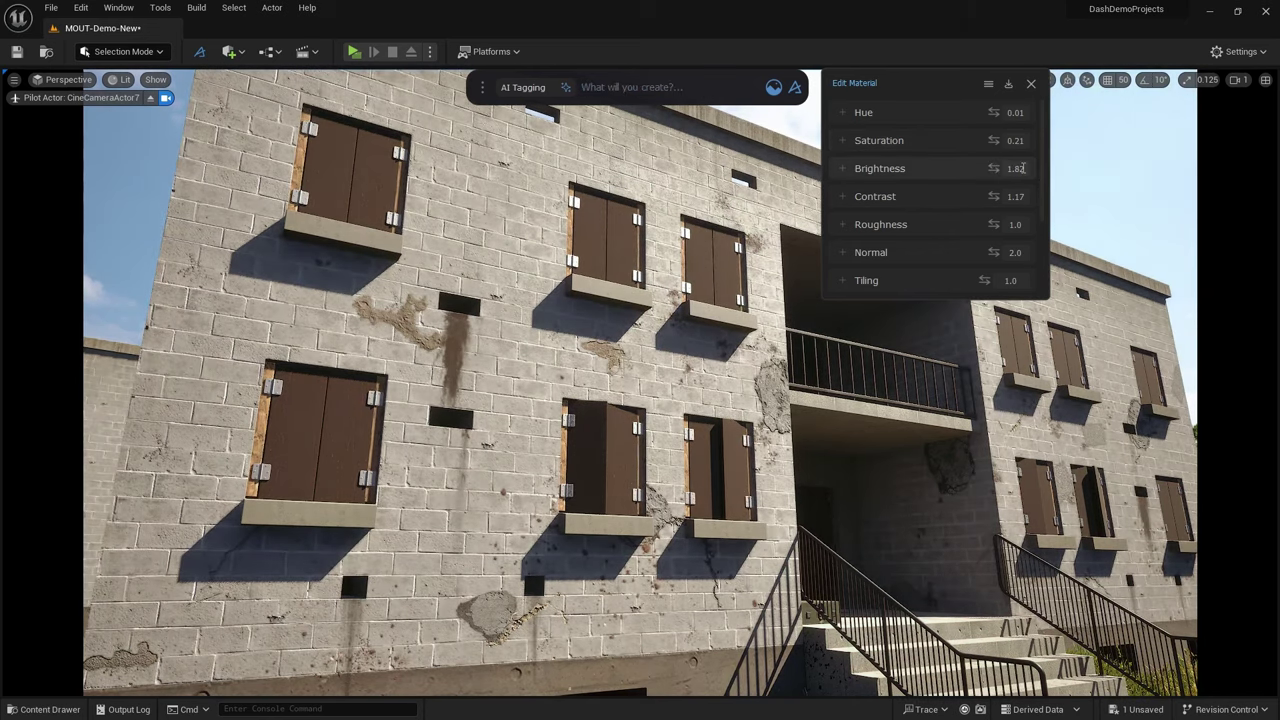
Set the brick wall material's brightness to 2.52, contrast to 2.27 and saturation to 2.01, and adjust its hue
left_click_drag(993, 168, 1053, 168)
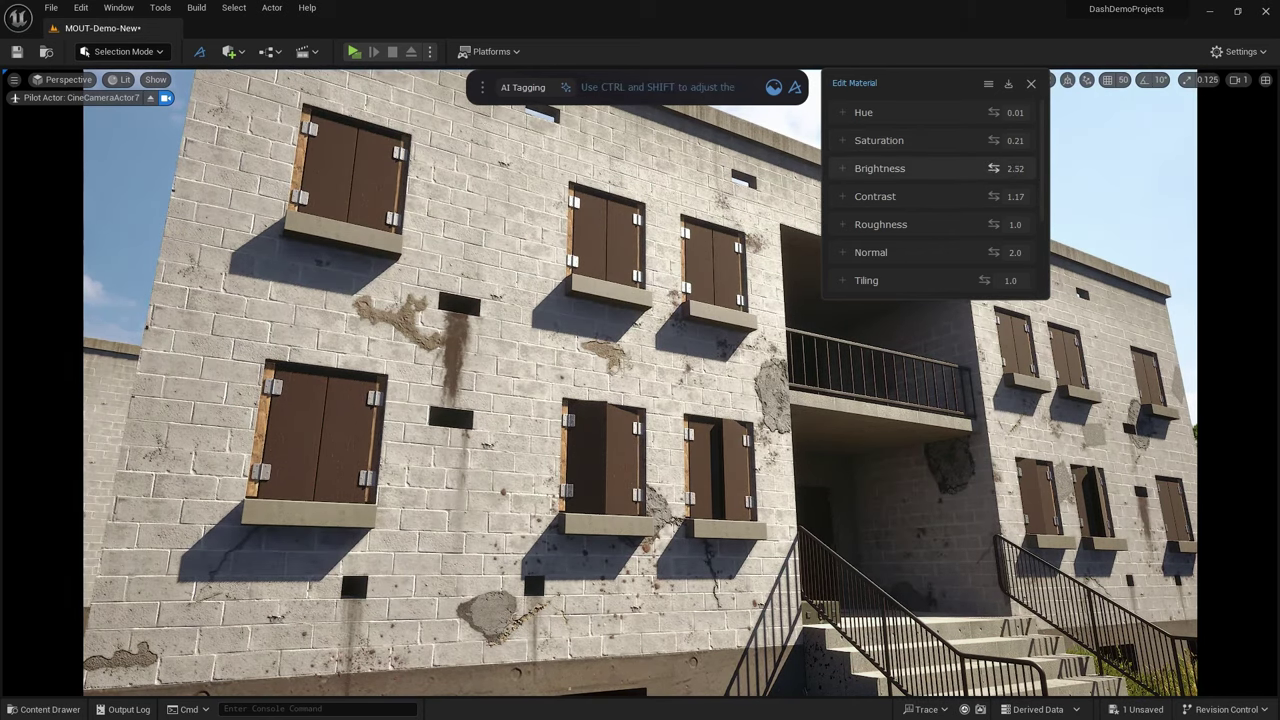
left_click_drag(993, 196, 1050, 196)
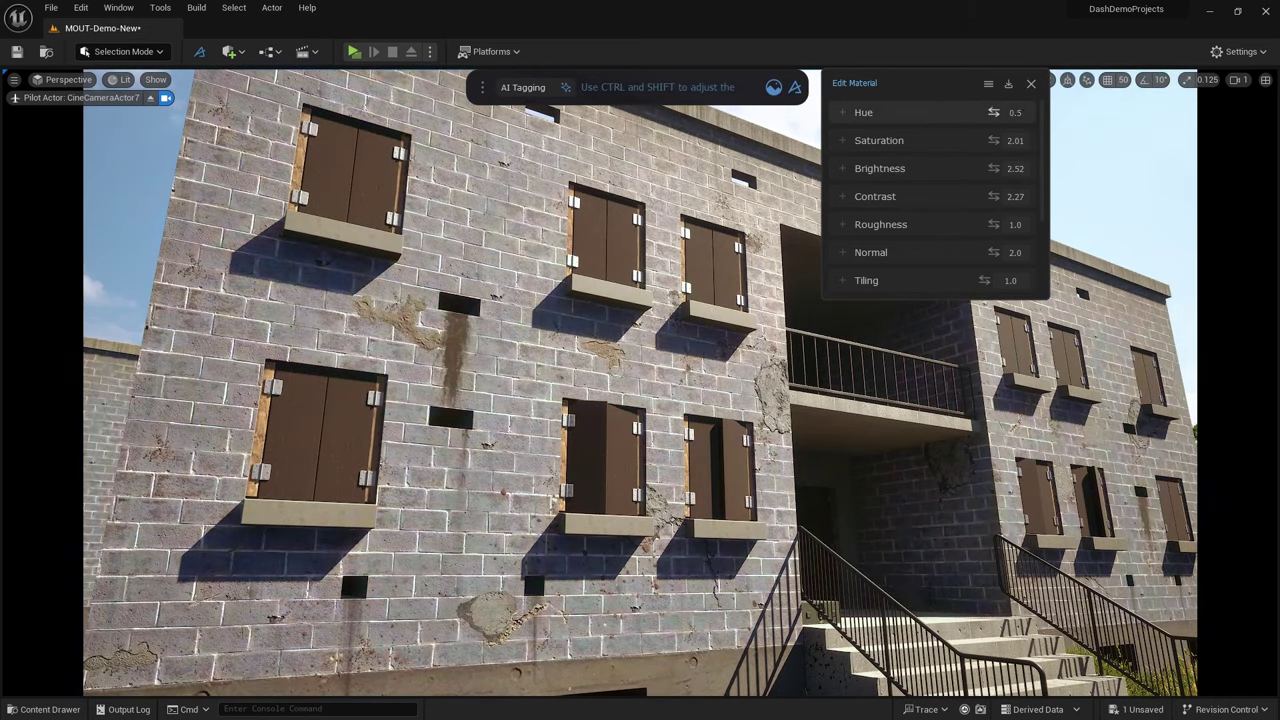
mouse_move(993, 112)
left_mouse_down()
mouse_move(1013, 112)
mouse_move(983, 112)
left_mouse_up()
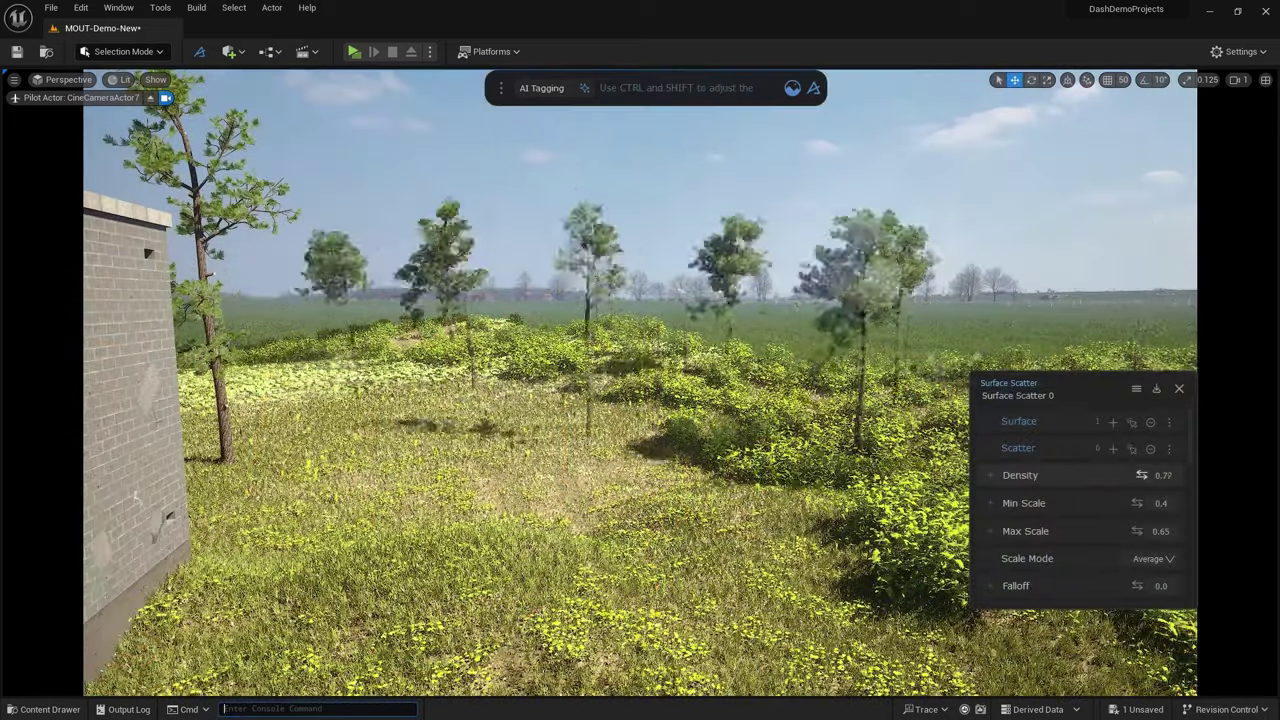
Adjust the density of the surface scatter that places trees across the grassy field
left_click_drag(1141, 475, 1218, 408)
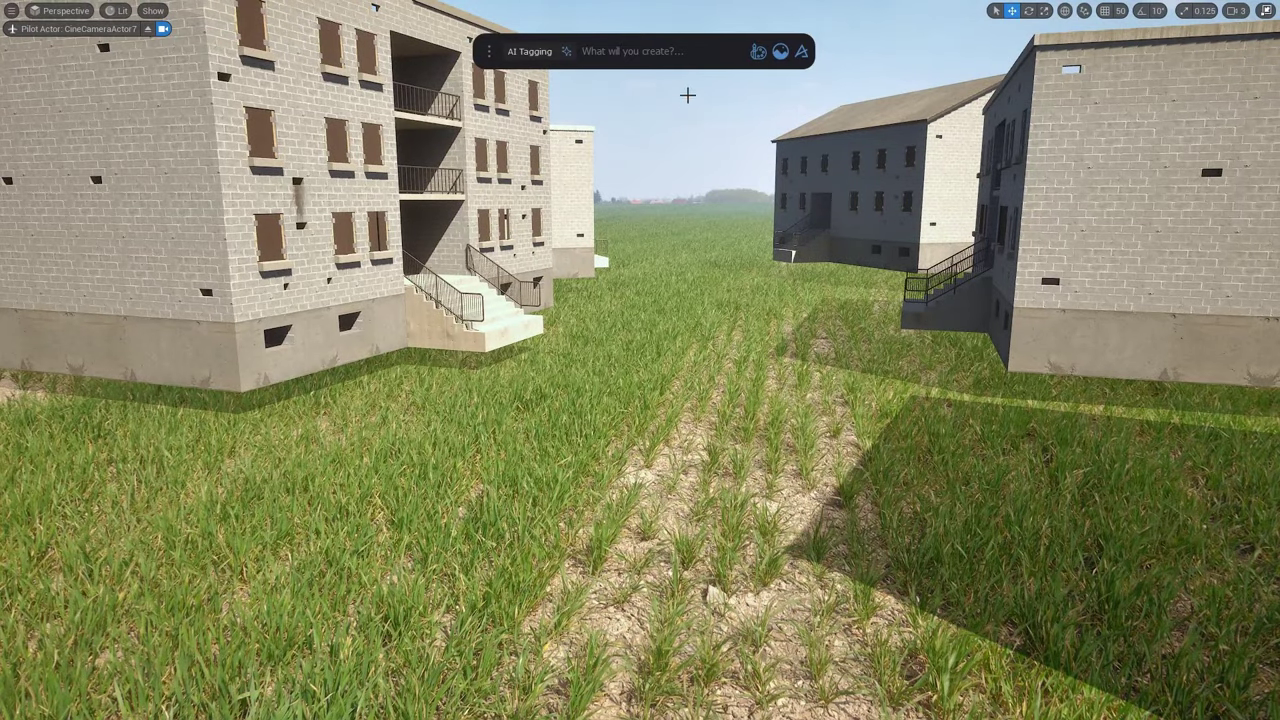
Create a procedural ground mesh with Create Terrain and show all of its generator settings
type("terra")
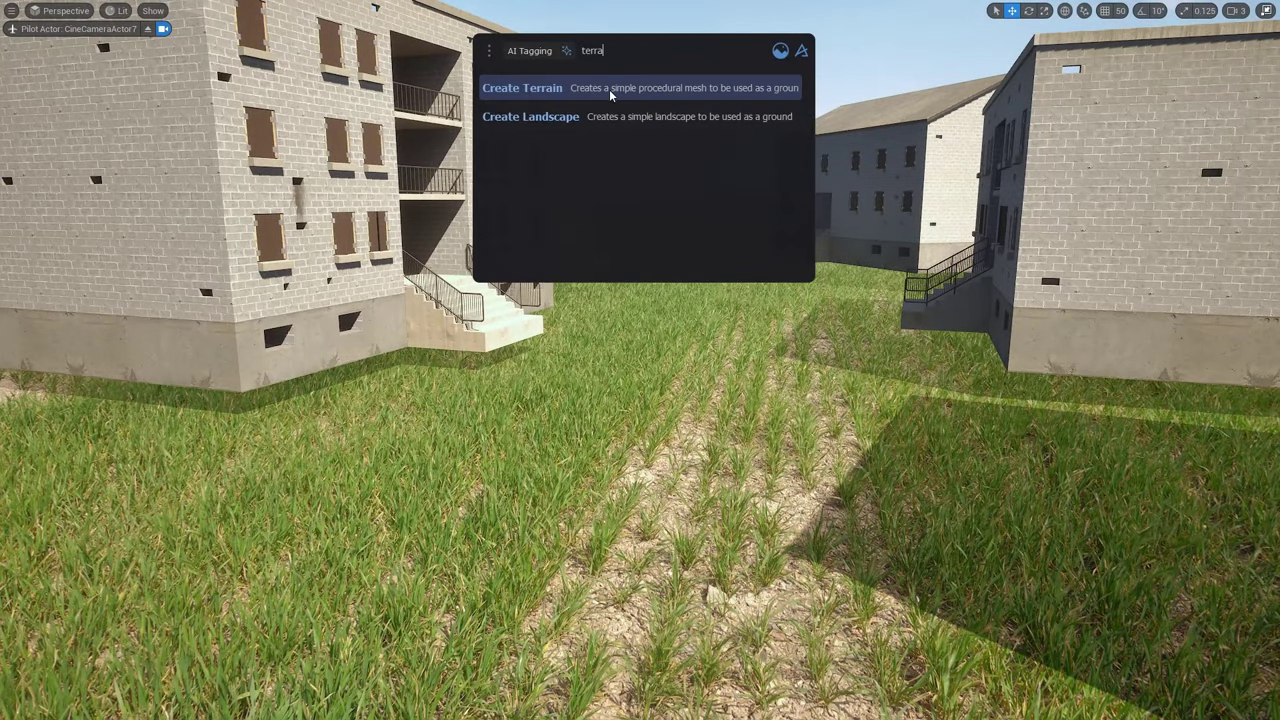
left_click(611, 90)
left_click_drag(689, 314, 1000, 107)
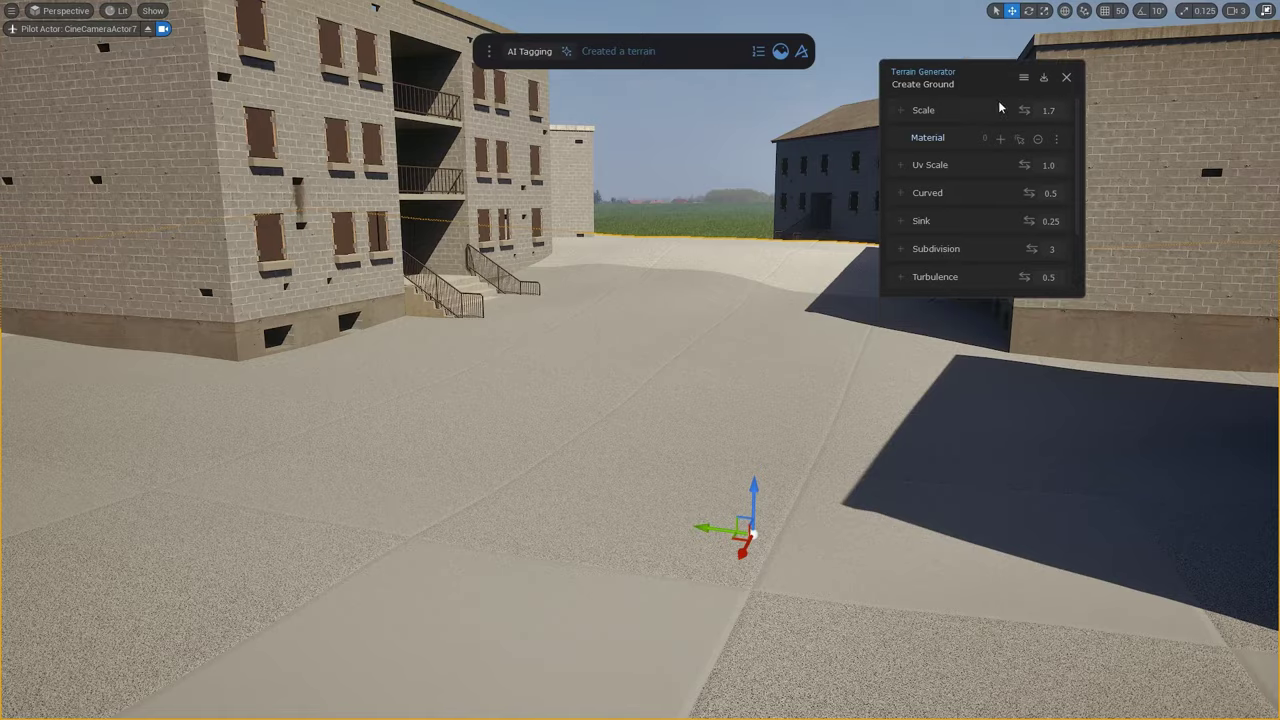
left_click_drag(990, 296, 1036, 345)
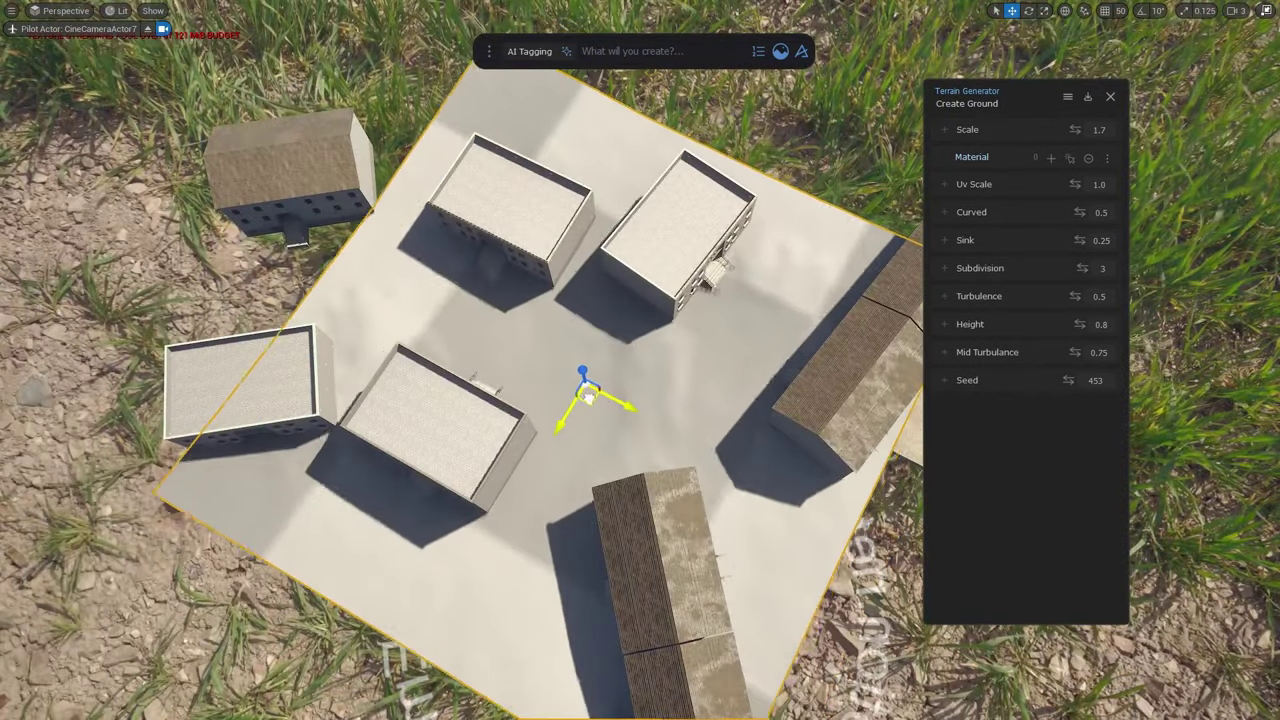
Set the terrain's scale to 3.5 and move it so the ground extends beneath all the buildings
left_click_drag(588, 398, 594, 398)
left_click_drag(1070, 137, 1110, 137)
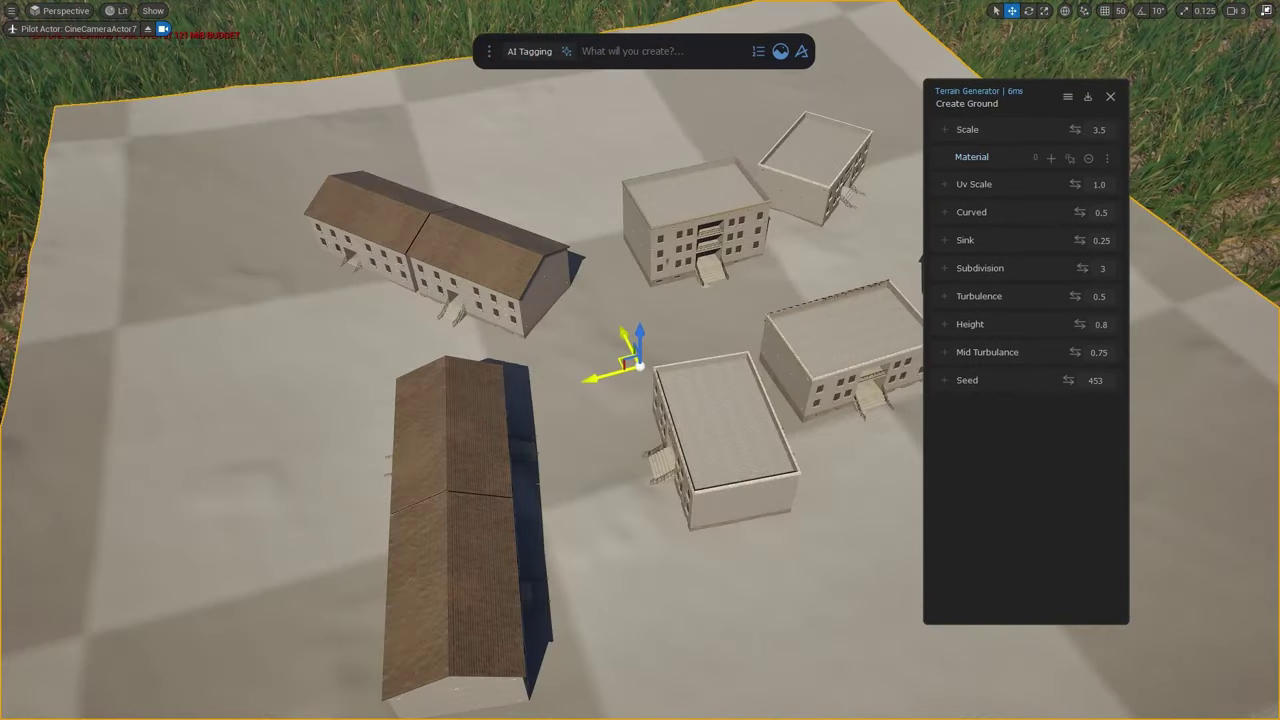
left_click_drag(630, 362, 604, 374)
Set the terrain's height to 0.2
right_click_drag(604, 374, 670, 284)
left_click(1108, 322)
key("BackSpace")
type("2")
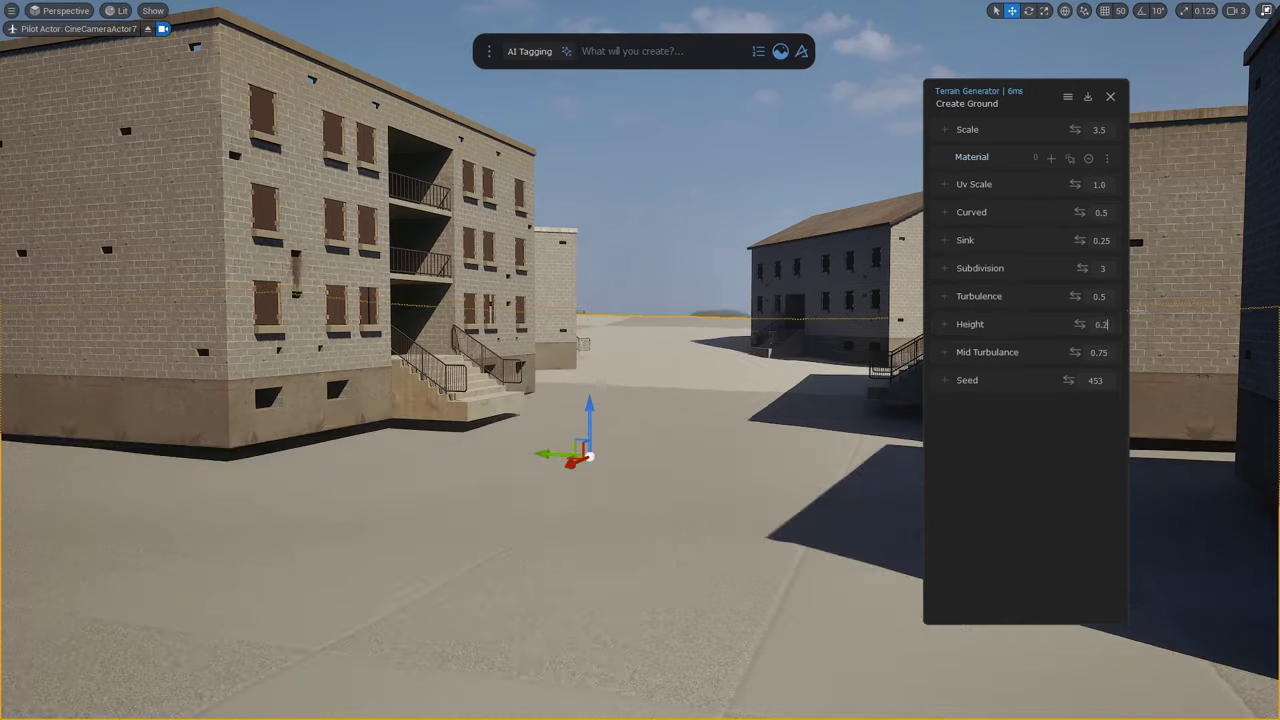
key("Return")
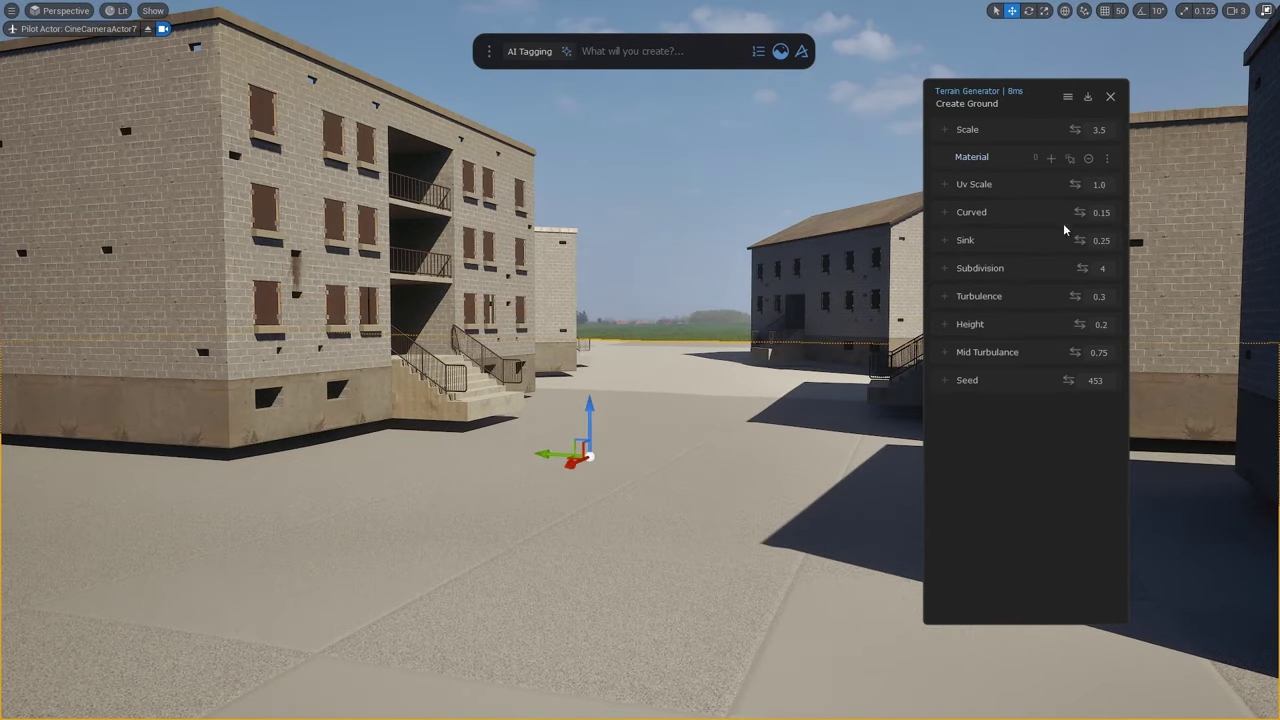
Set the terrain's UV scale to 30 and raise the ground to meet the building foundations
left_click(1099, 185)
type("30")
key("Return")
left_click_drag(592, 414, 607, 356)
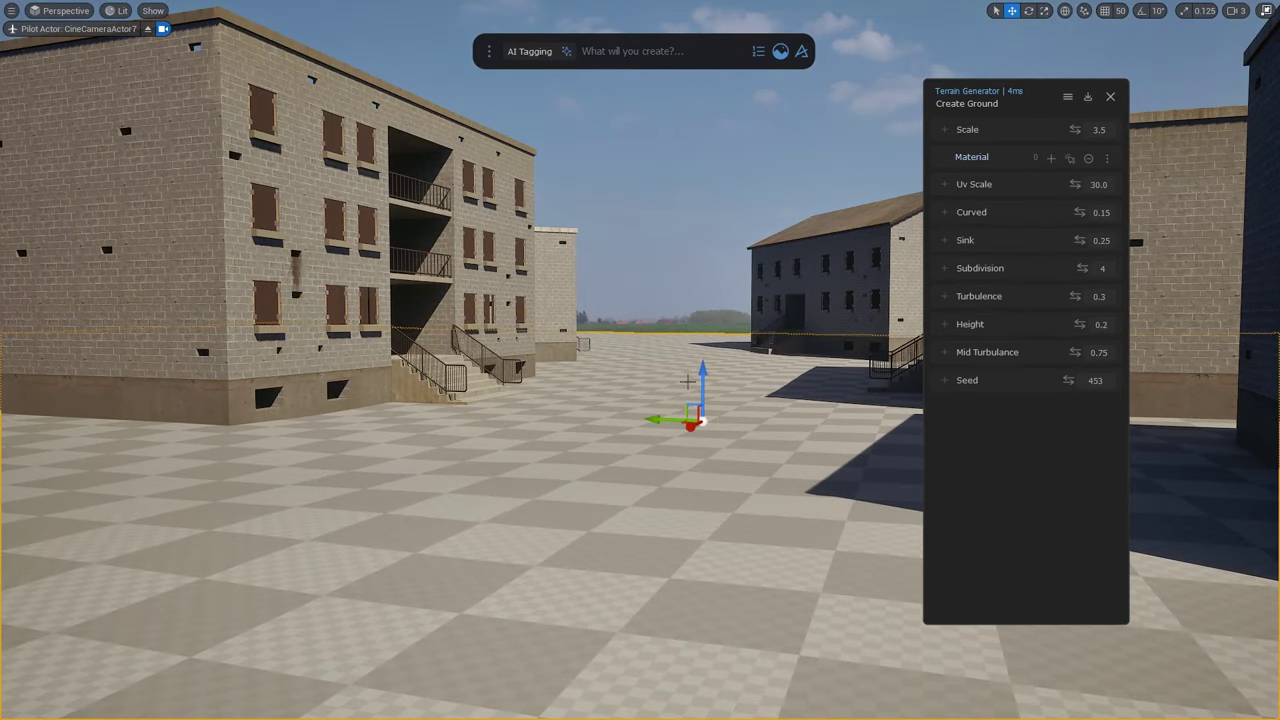
Run the "procedural" tool on the terrain's output mesh and check the mesh's components in its details
right_click_drag(687, 381, 672, 446)
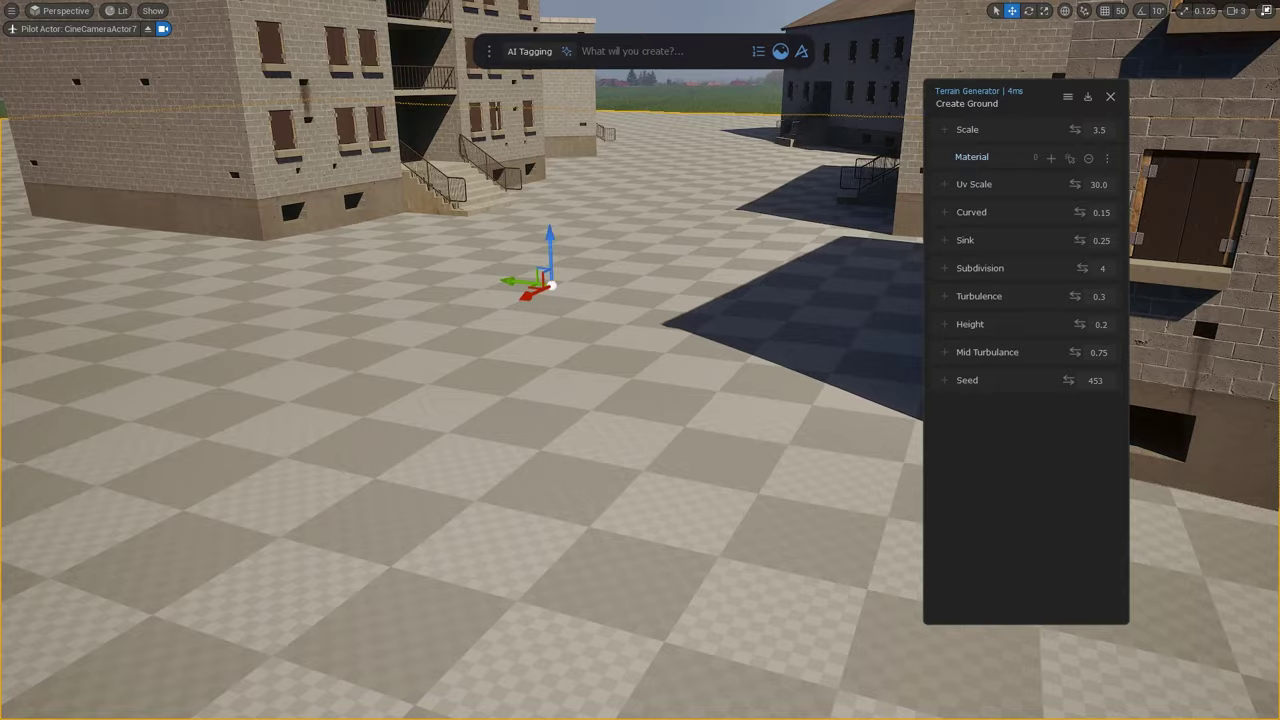
right_click_drag(658, 219, 658, 219)
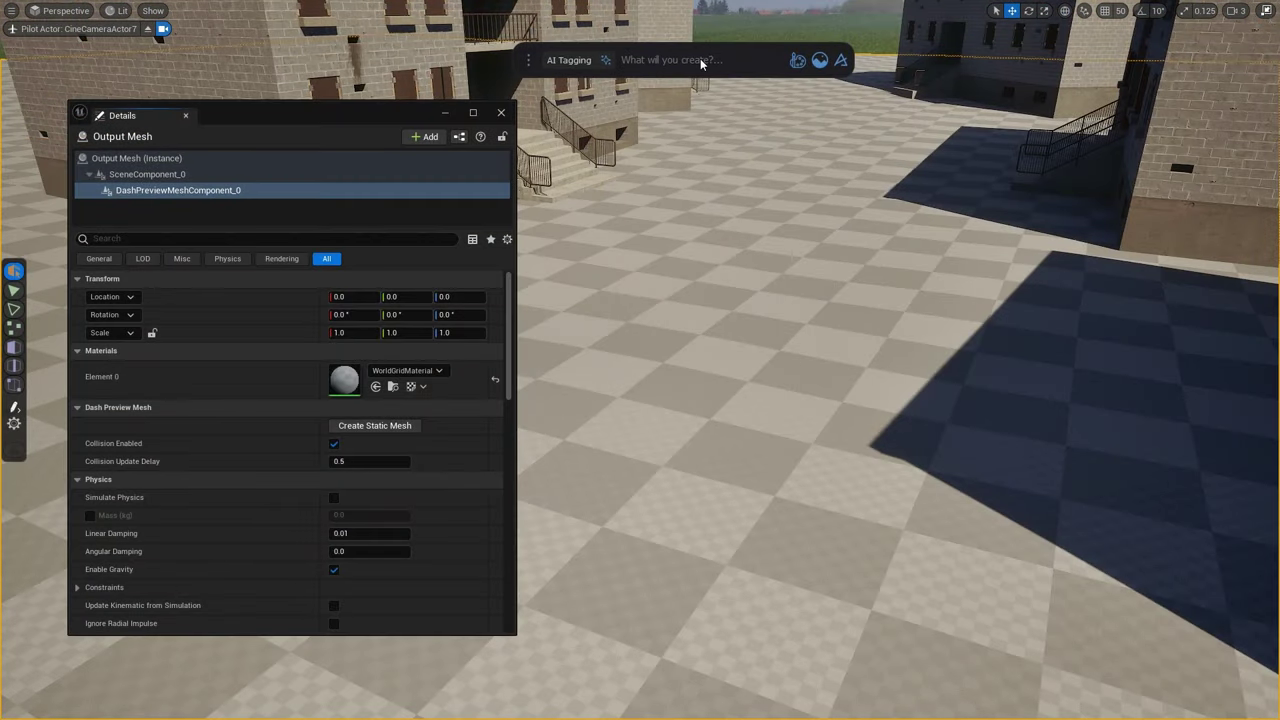
type("procedural")
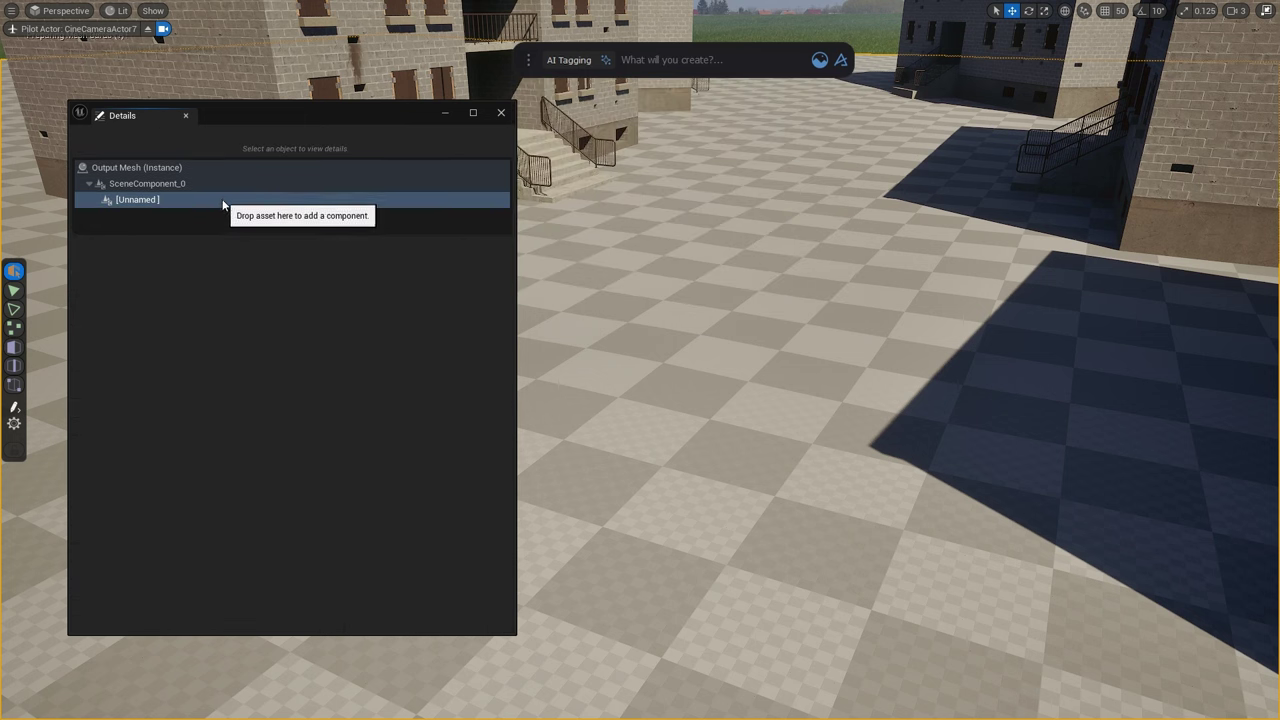
left_click(290, 176)
left_click(271, 191)
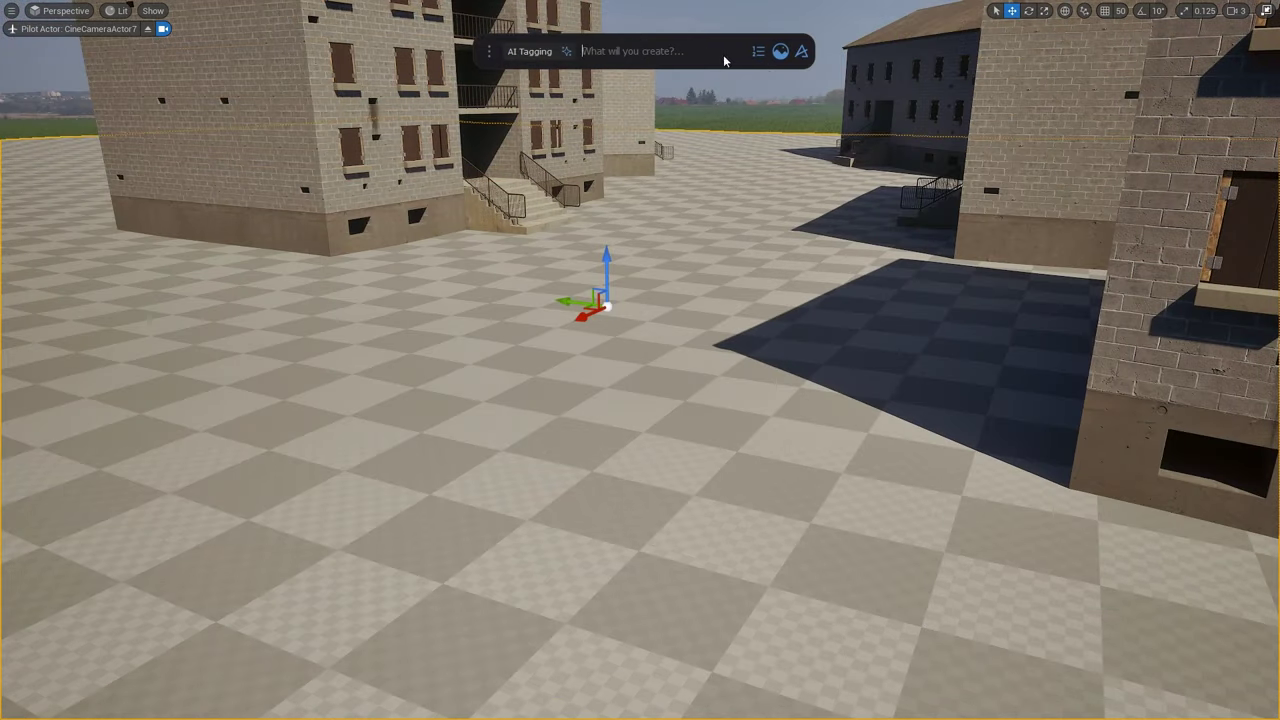
Search the Megascans content for "forest surface" and apply a Forest Floor material to the terrain
left_click(758, 51)
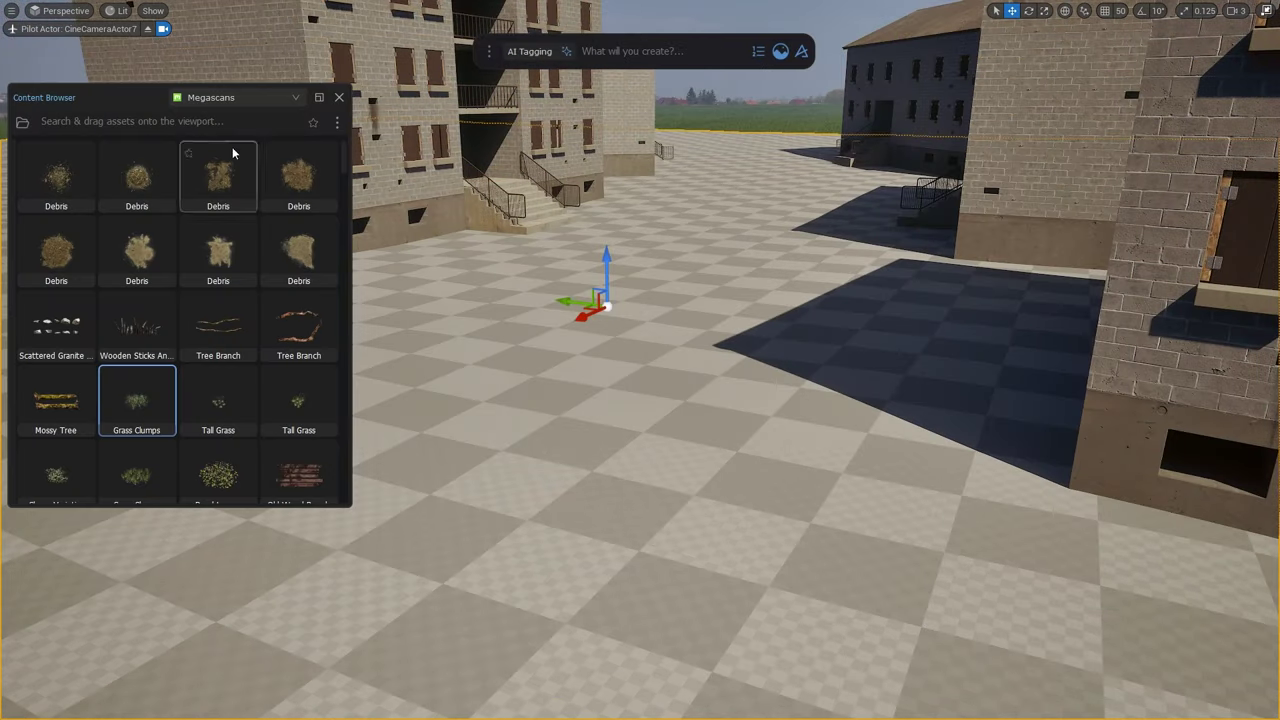
type("forest surface")
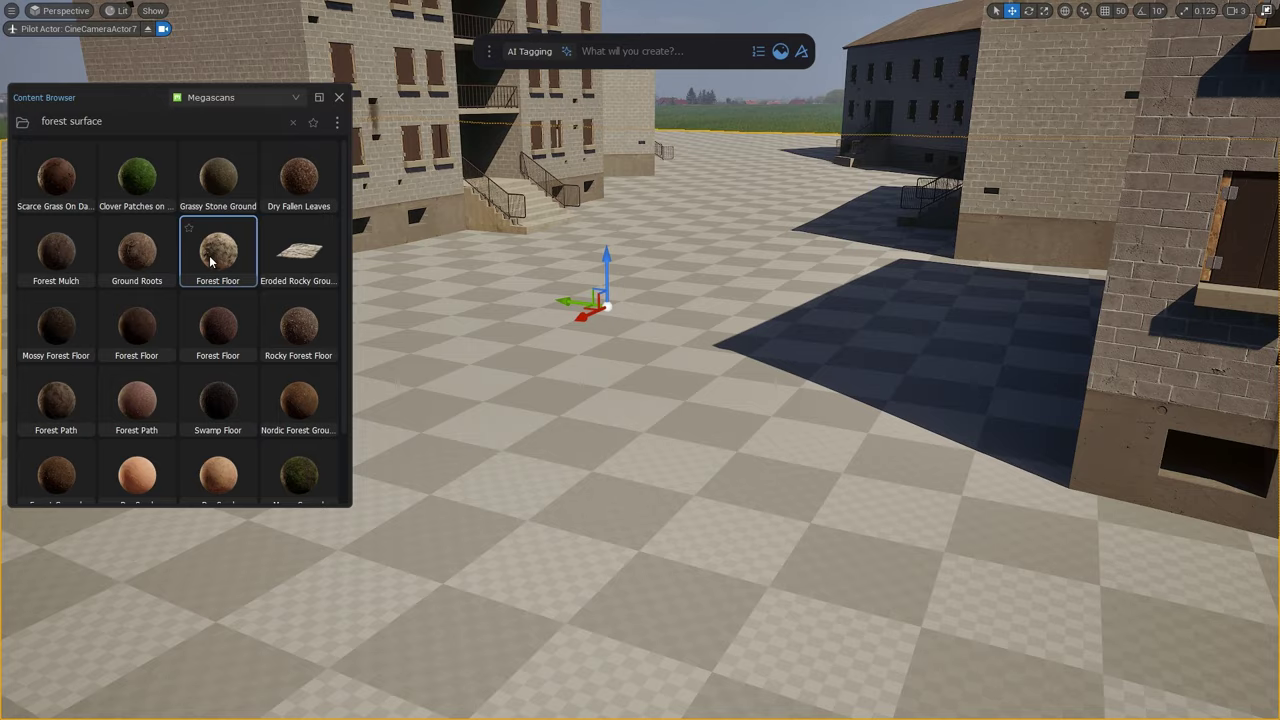
left_click_drag(210, 262, 550, 450)
left_click_drag(528, 204, 1030, 66)
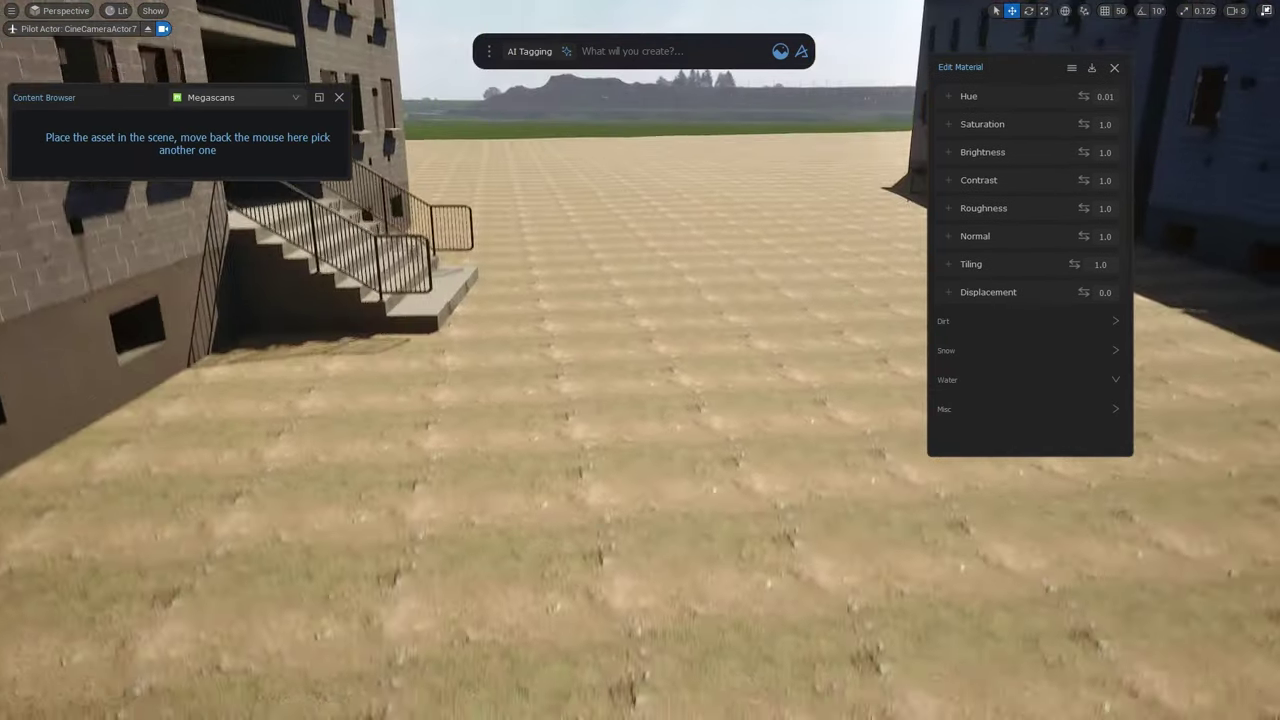
Set the forest floor material's normal strength to 1.5 and adjust its contrast
right_click_drag(700, 400, 740, 490)
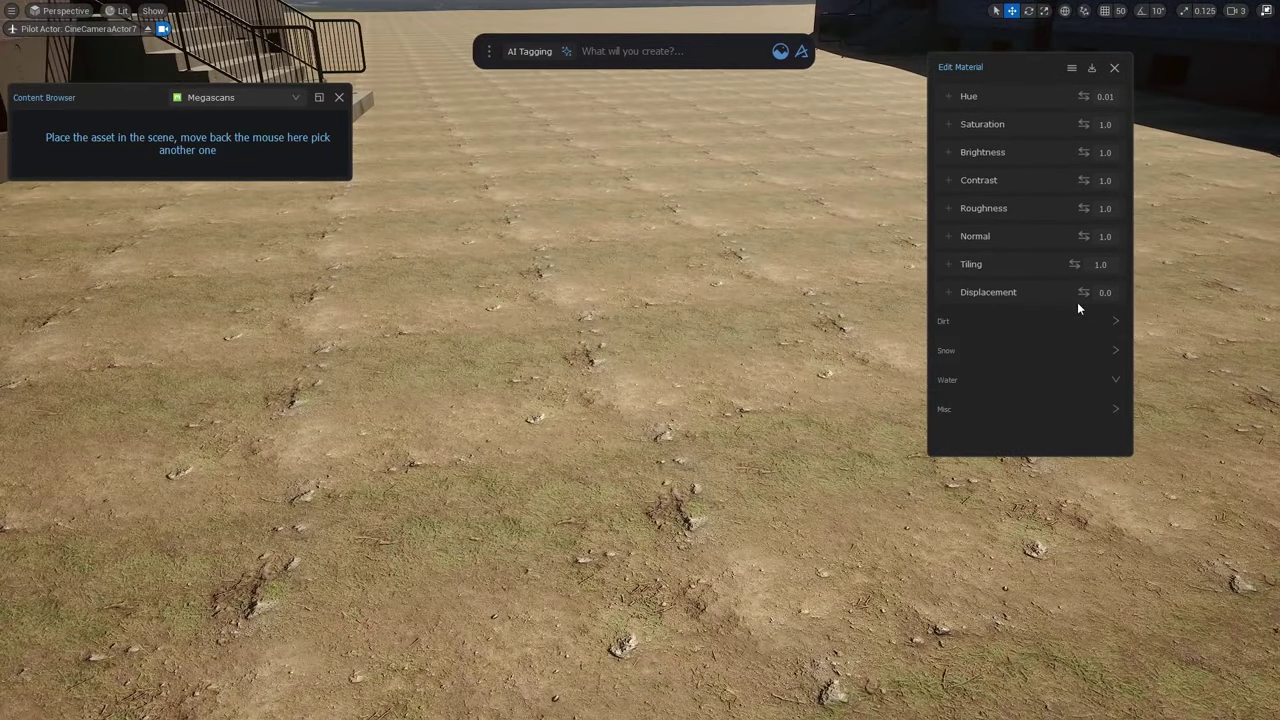
key("Return")
type("1.5")
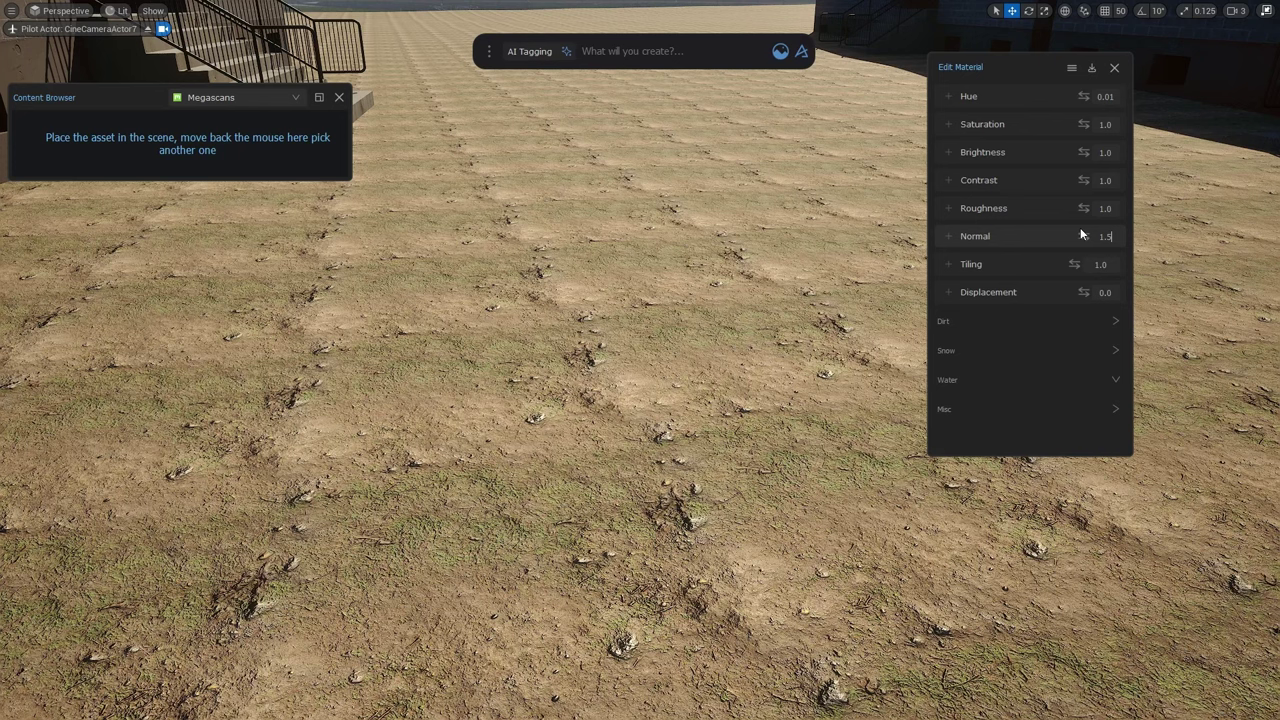
left_click_drag(1084, 180, 1102, 152)
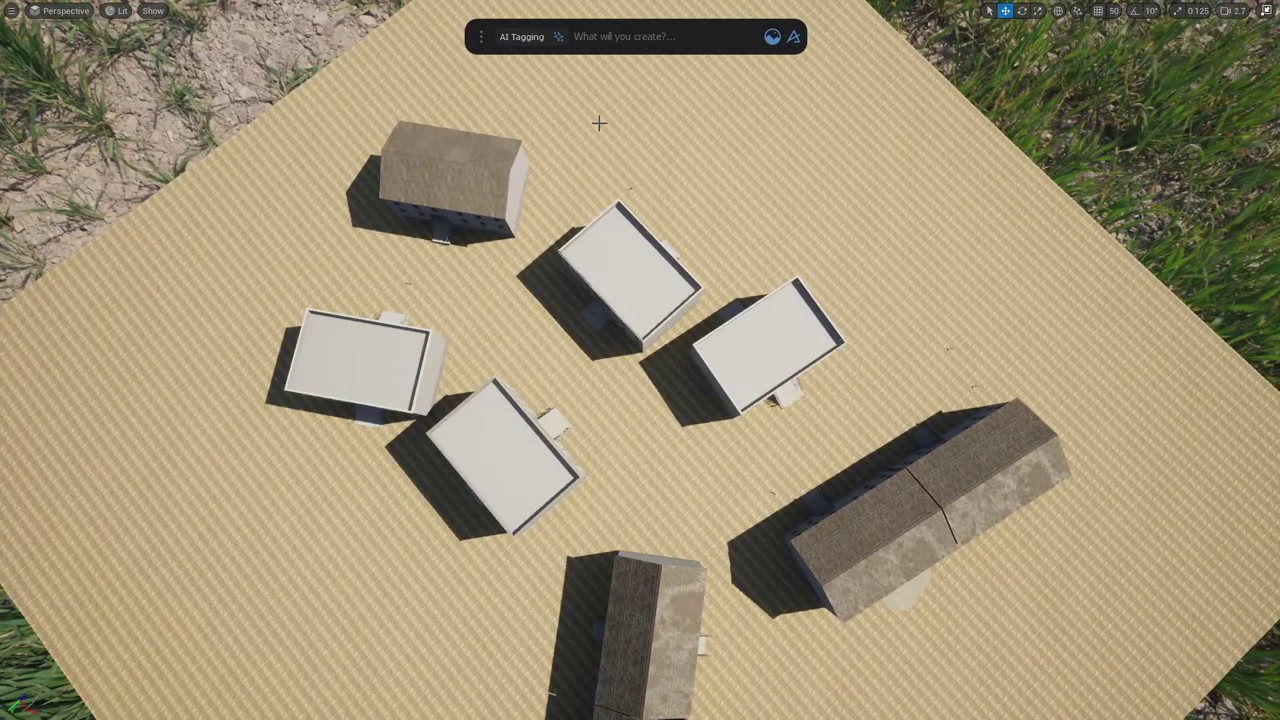
Draw a curve with Draw Curve that winds between the buildings from one terrain edge to the other
type("draw")
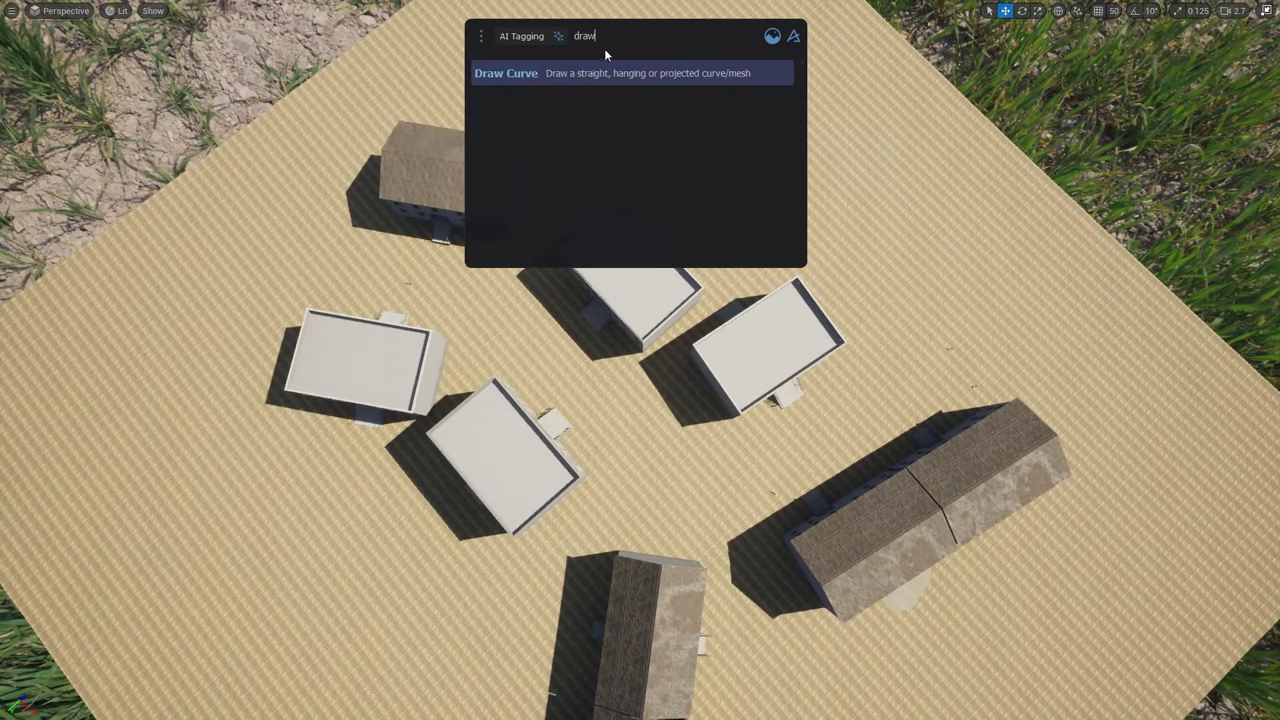
key("Return")
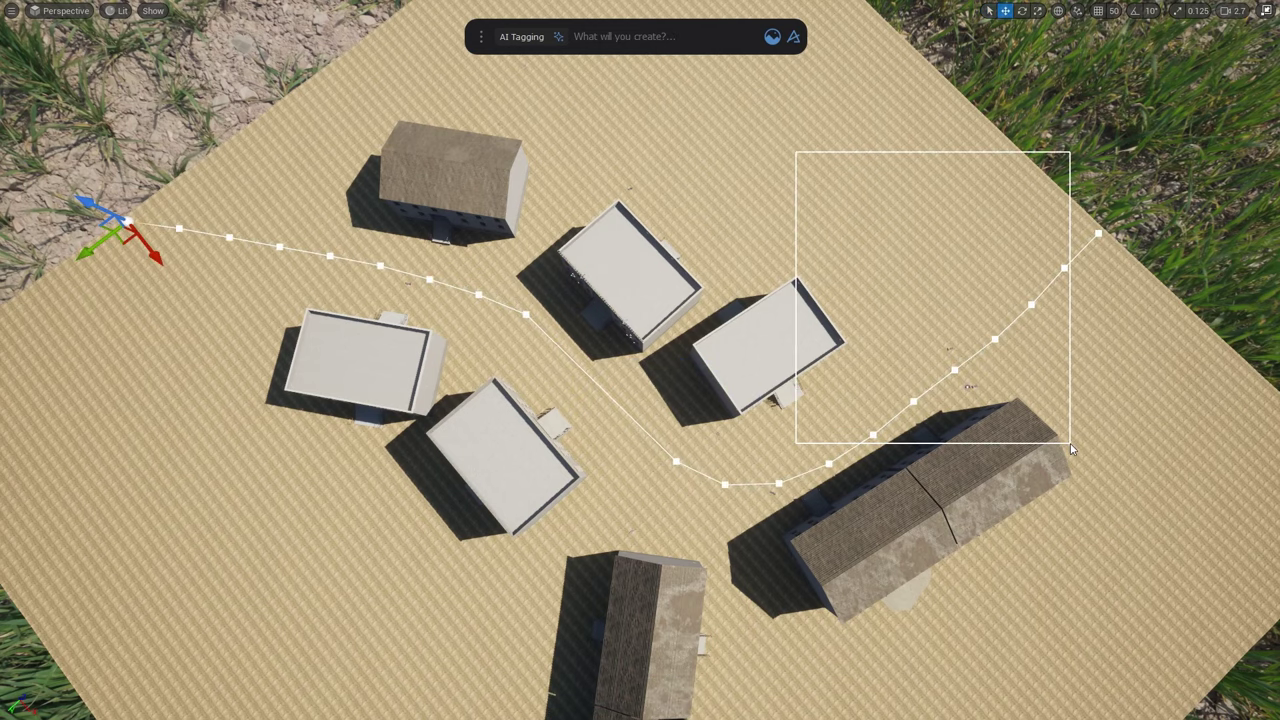
Shift a curve point in the open area between the buildings and delete two surplus points near the bend
left_click(525, 317)
left_click_drag(545, 430, 535, 444)
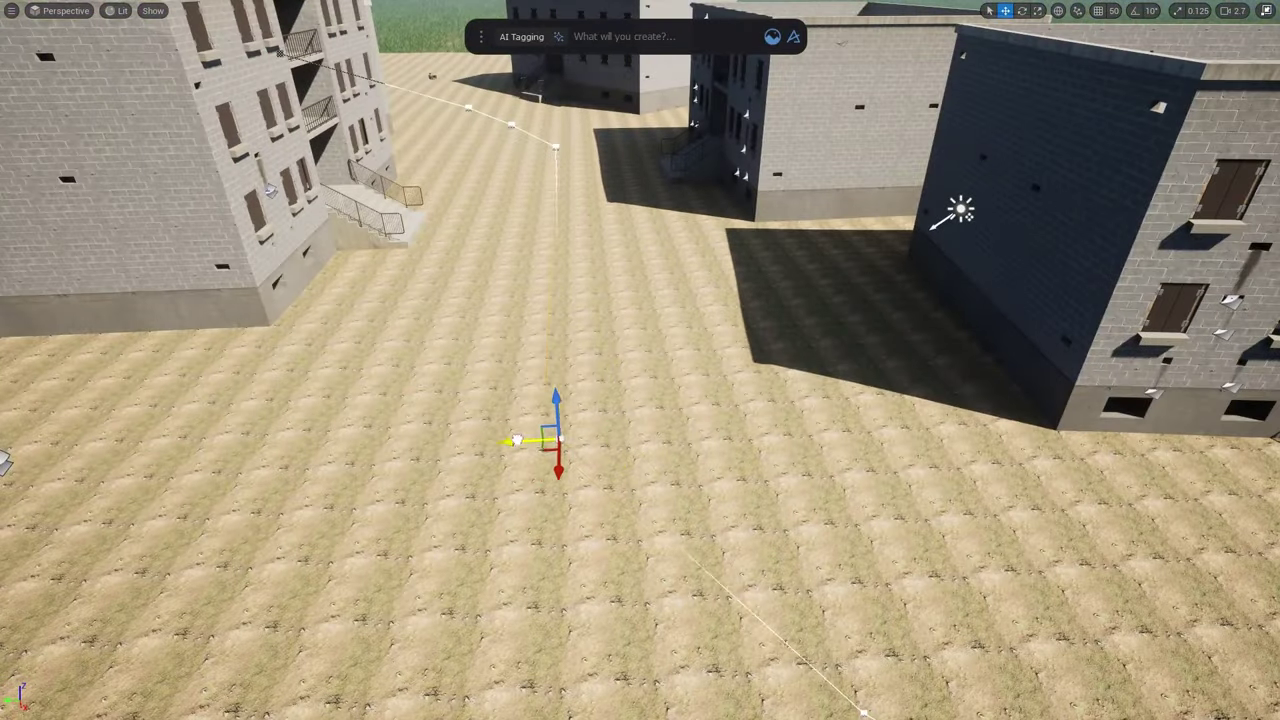
left_click(549, 163)
right_click_drag(549, 163, 655, 440)
key("Delete")
left_click(794, 417)
key("Delete")
Reposition the curve point at the middle of the bend to shape the turn between the buildings
left_click_drag(642, 454, 597, 481)
right_click_drag(598, 468, 517, 218)
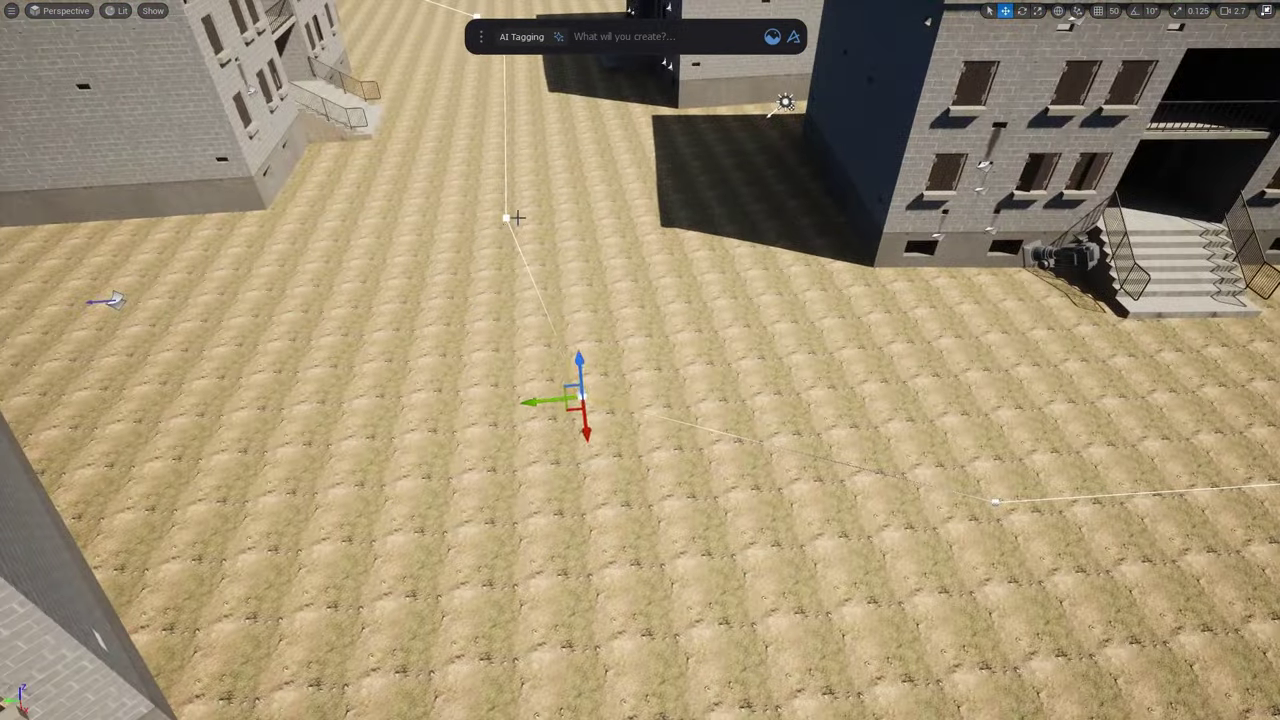
left_click_drag(574, 420, 606, 428)
left_click(995, 502)
right_click_drag(995, 502, 649, 426)
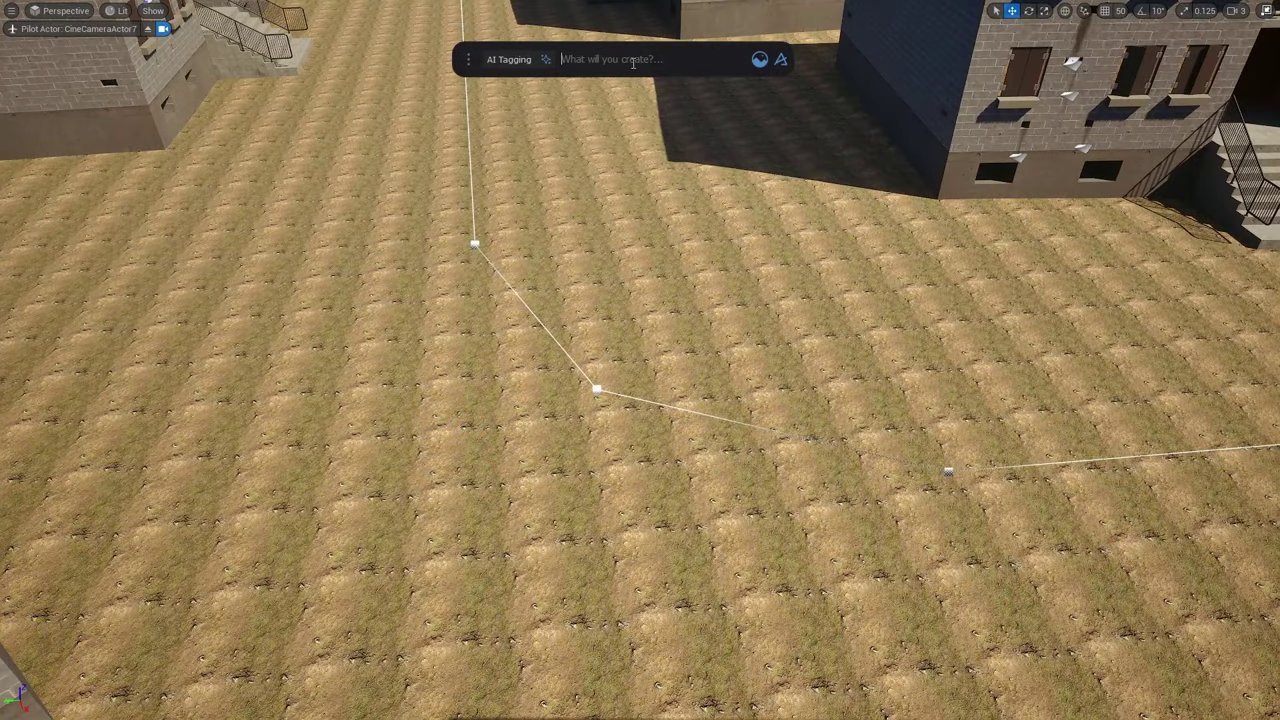
Create a road with the Road Tool, using the drawn curve as its path
type("road tool")
key("Return")
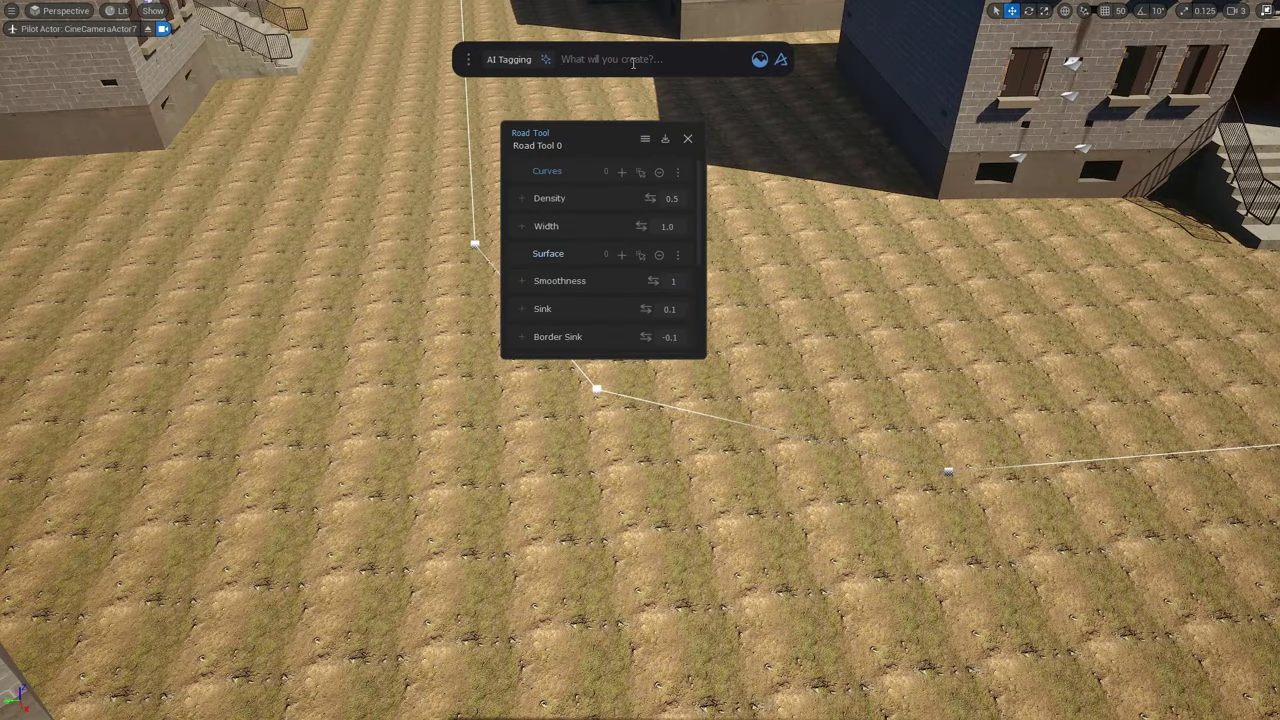
left_click_drag(598, 136, 187, 137)
left_click_drag(198, 346, 142, 621)
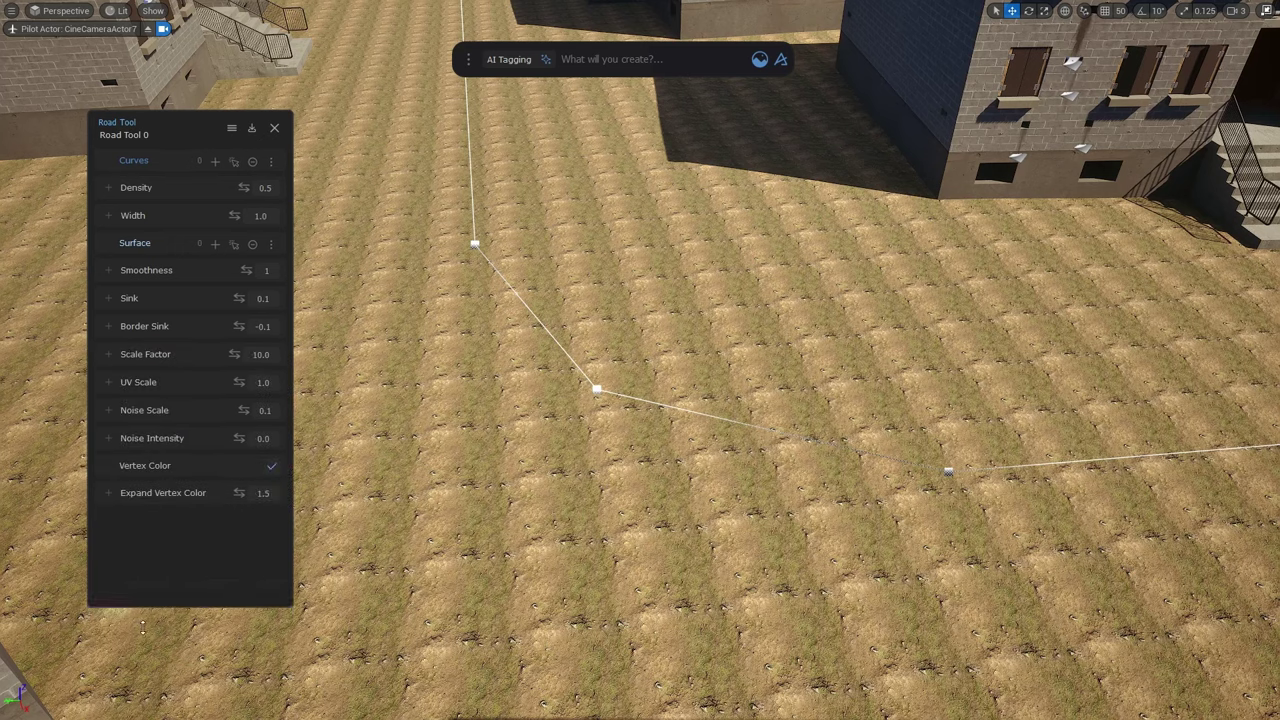
left_click(214, 162)
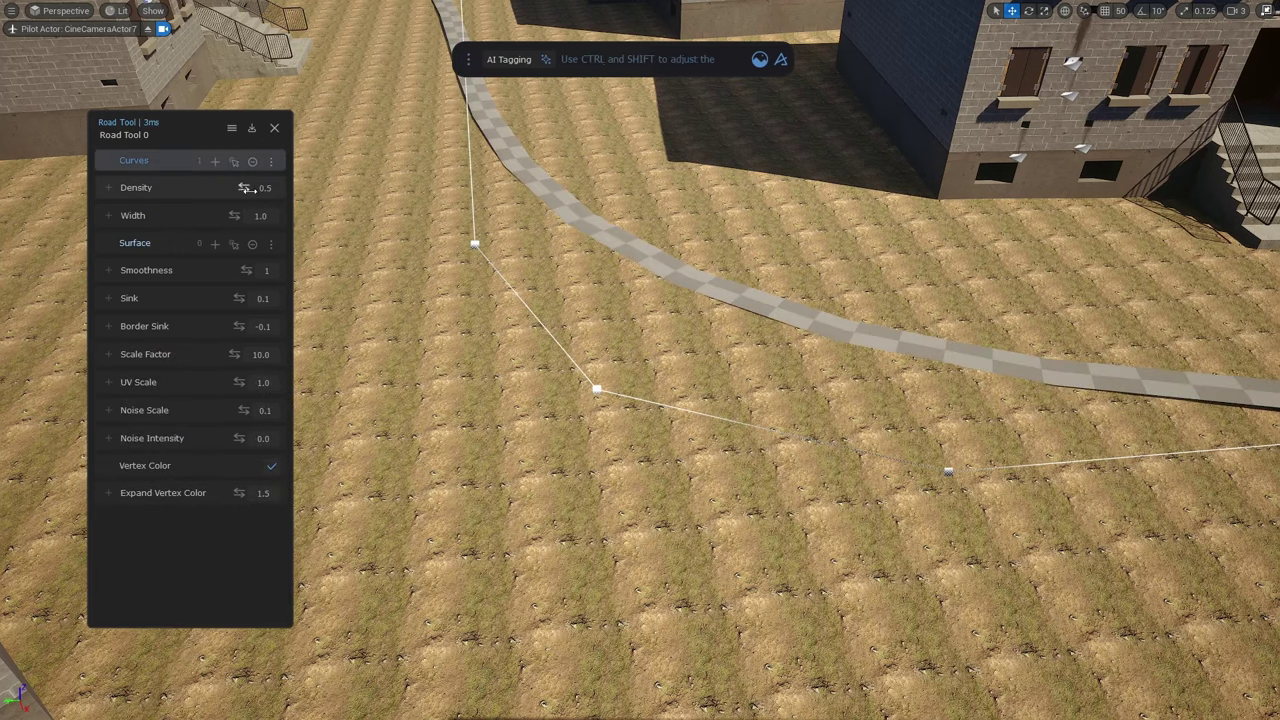
Set the road's density to 0.9, width to 10 and smoothness to 2
left_click_drag(244, 188, 277, 188)
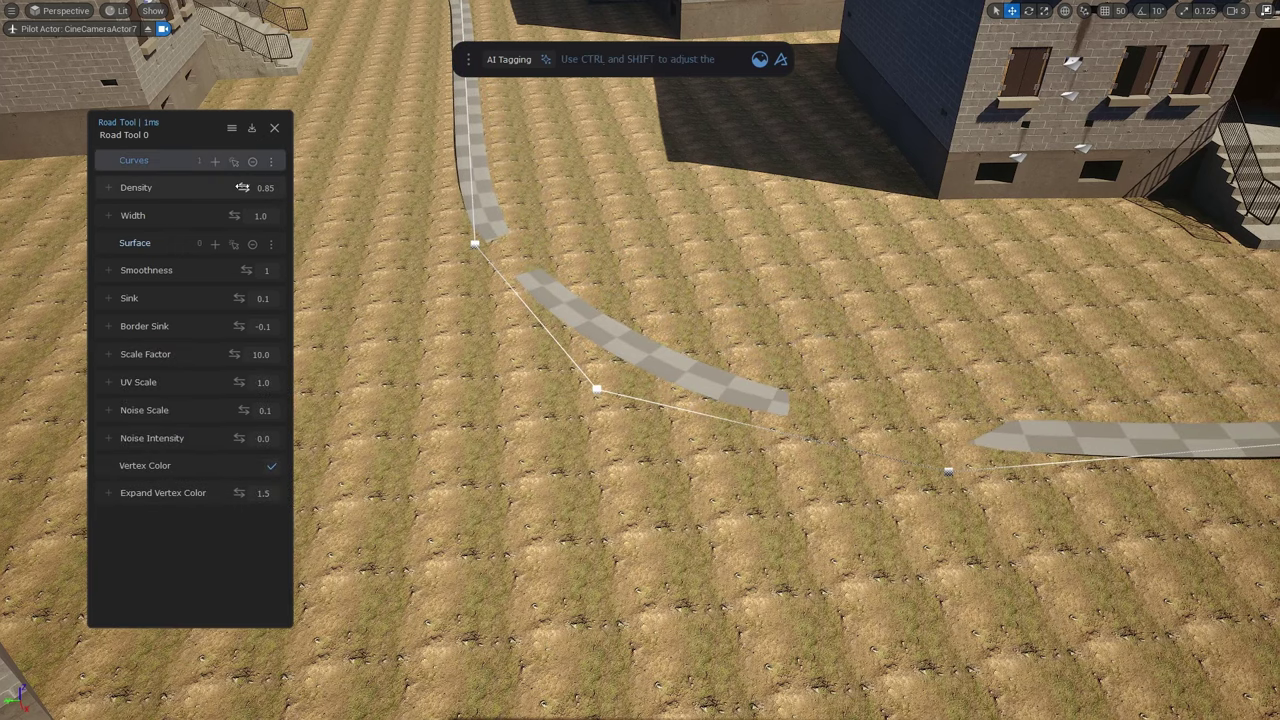
type("8")
key("Return")
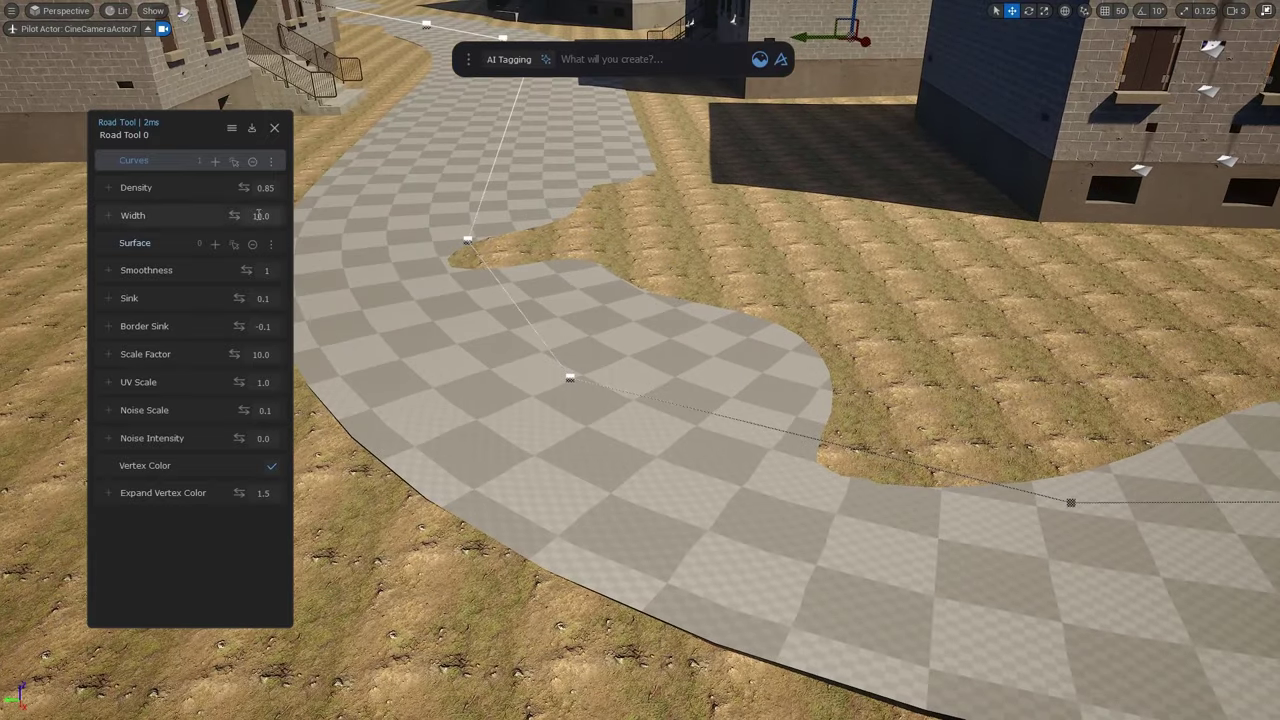
left_click_drag(244, 188, 241, 187)
left_click_drag(246, 270, 250, 270)
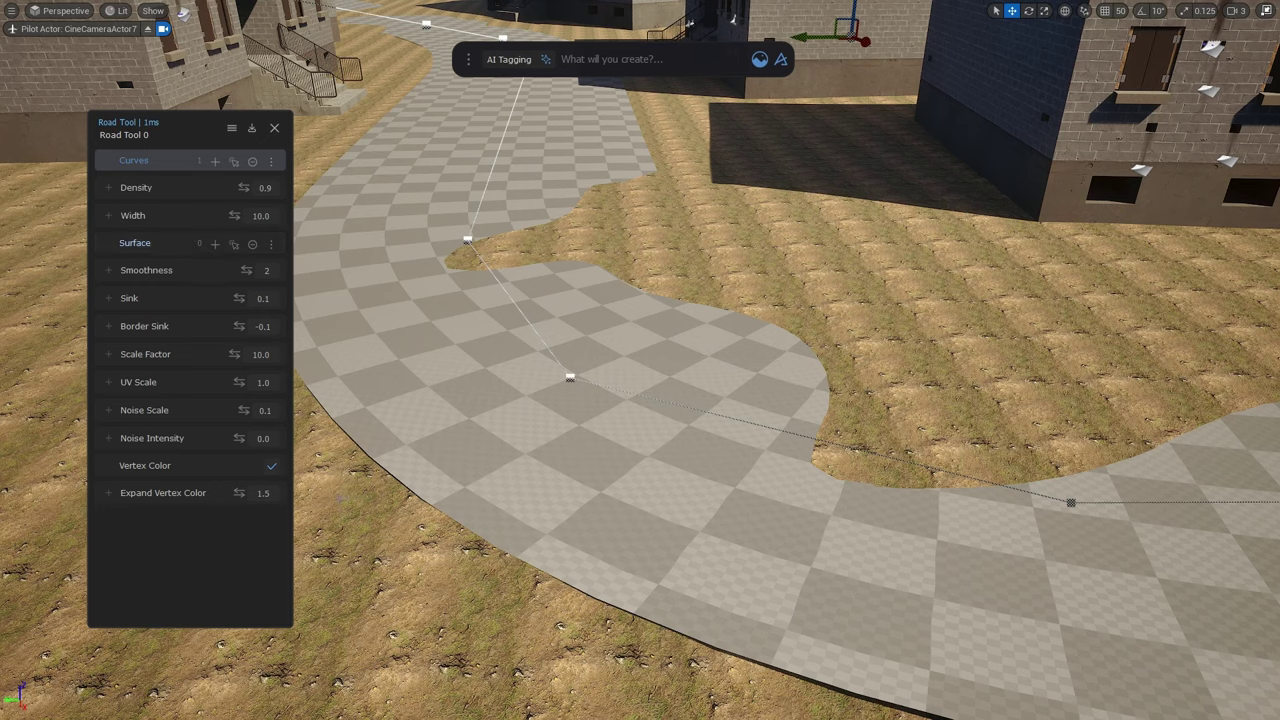
Assign the terrain as the road's surface, and set border sink to -20 and sink to 0.86
left_click(215, 245)
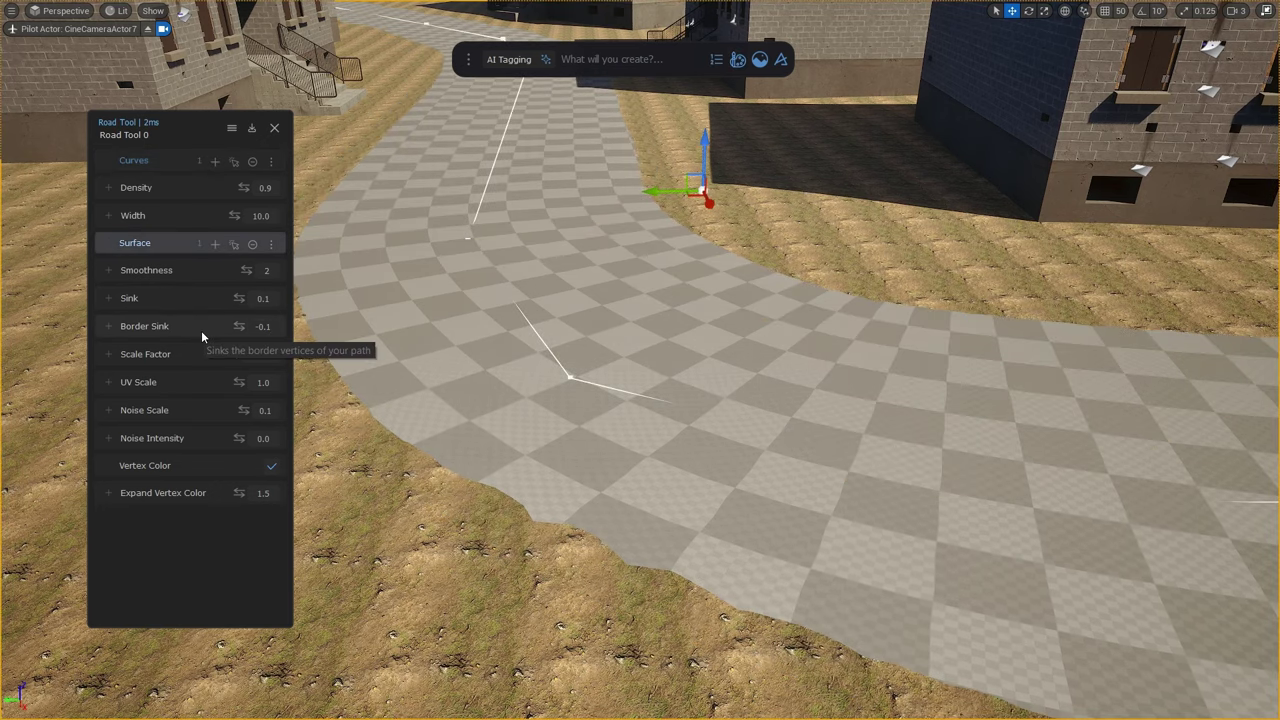
key("ctrl+a")
type("-20")
key("Return")
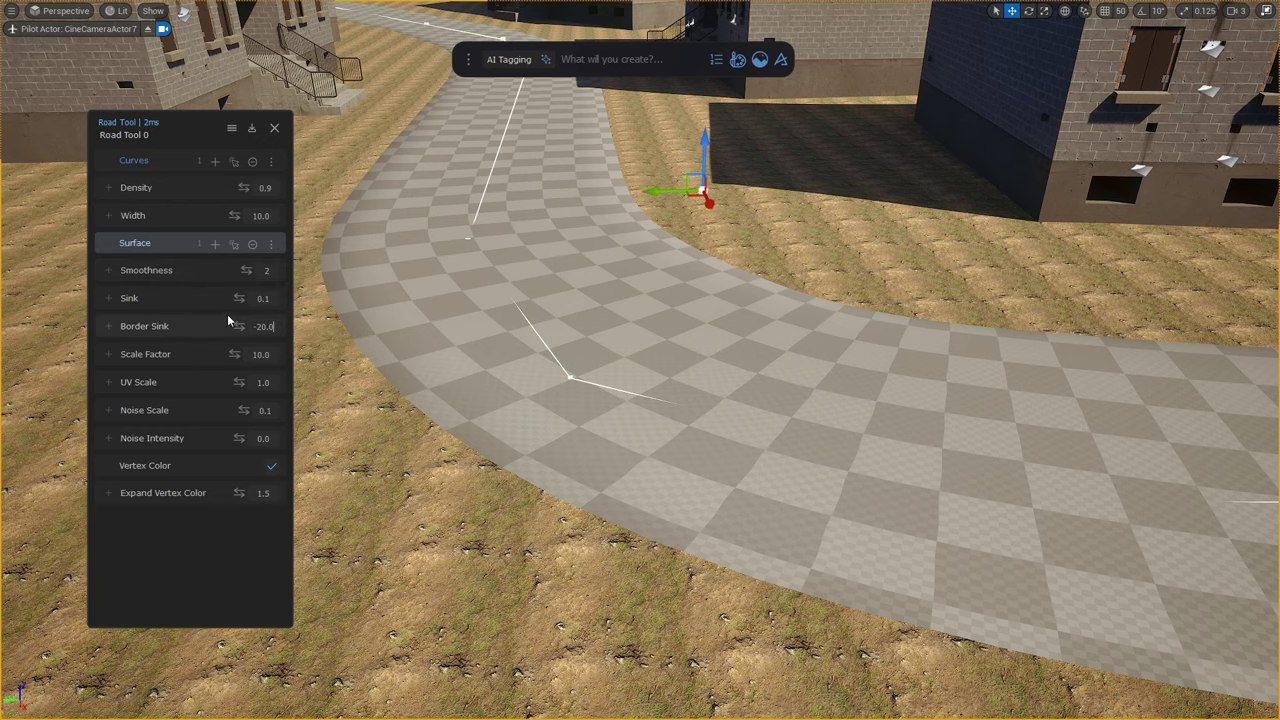
mouse_move(239, 298)
left_mouse_down()
mouse_move(264, 298)
mouse_move(250, 298)
left_mouse_up()
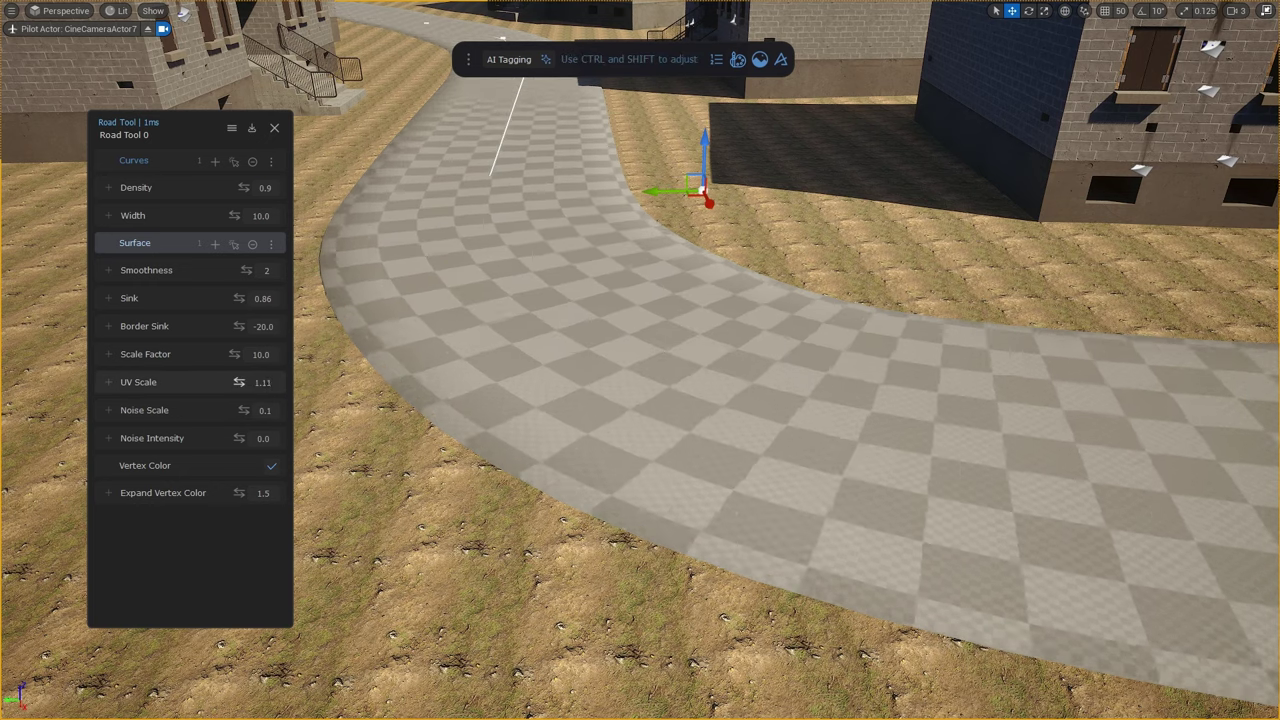
Set the road's UV scale to 1.0 and close the road settings
left_click_drag(239, 382, 265, 390)
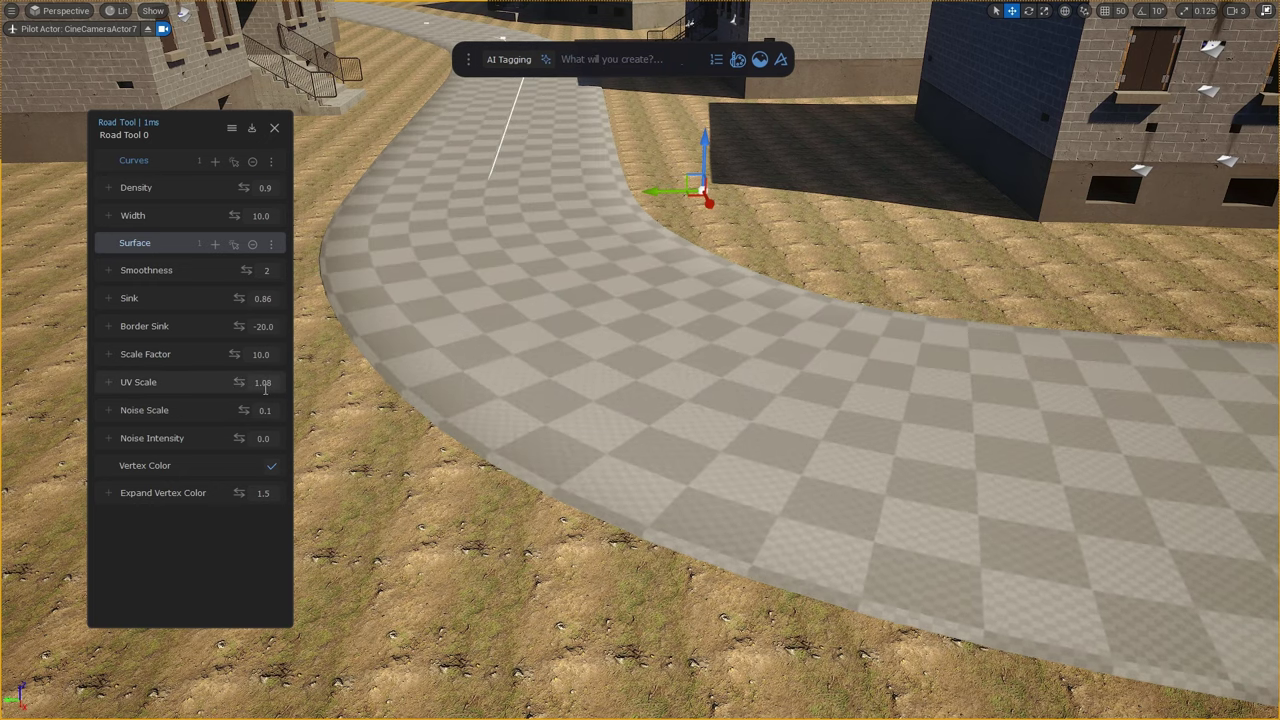
key("Return")
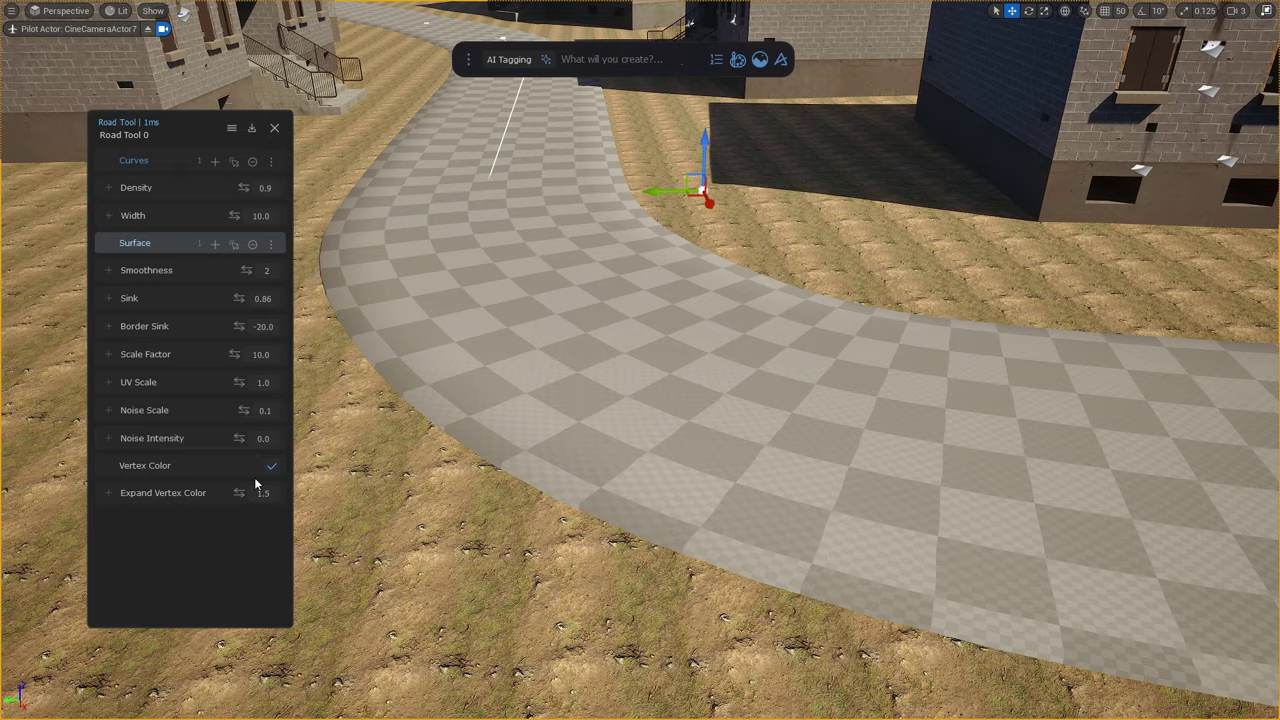
left_click(276, 129)
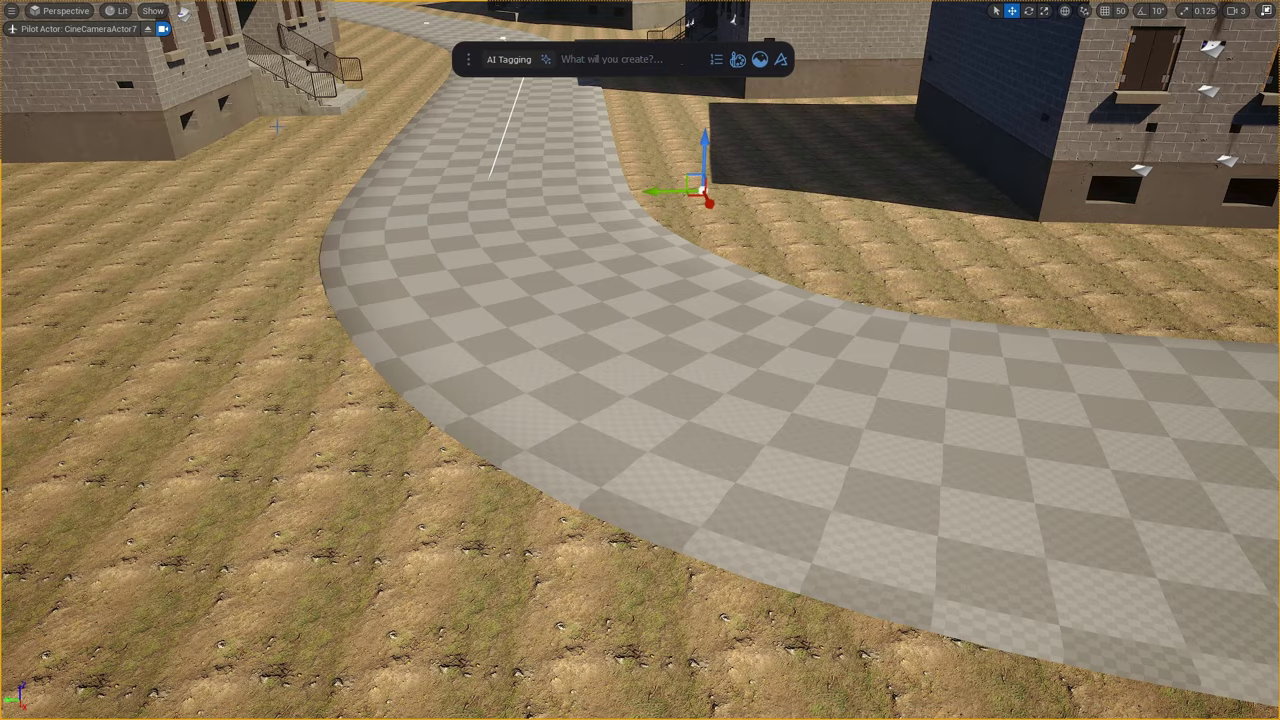
Apply the first Cast In Situ Concrete surface from the Megascans library to the road
right_click_drag(620, 425, 600, 359)
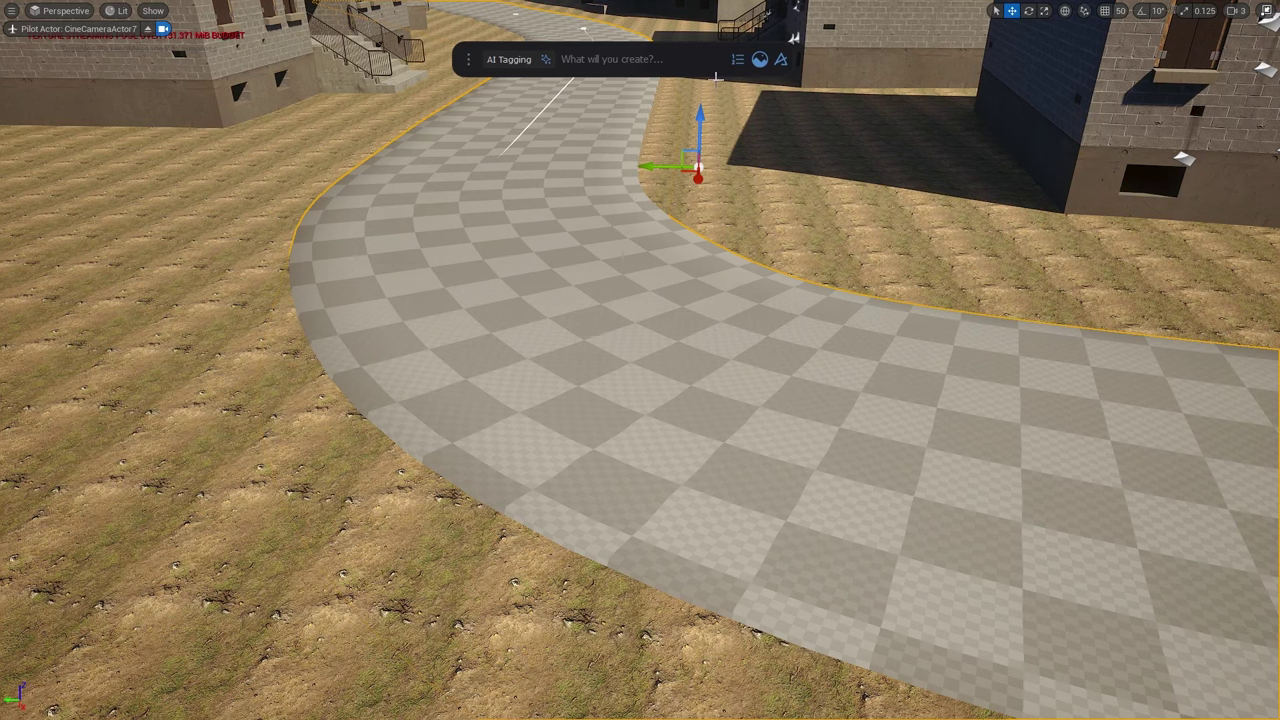
left_click(759, 60)
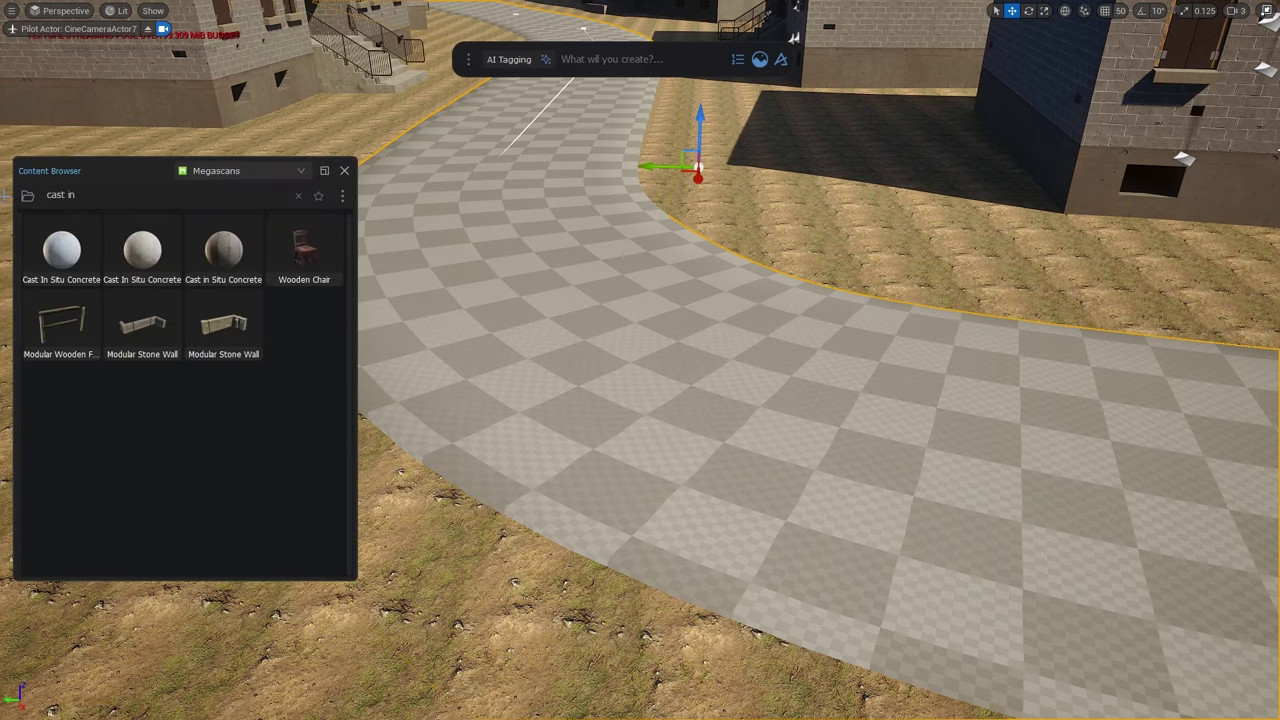
left_click_drag(47, 258, 503, 348)
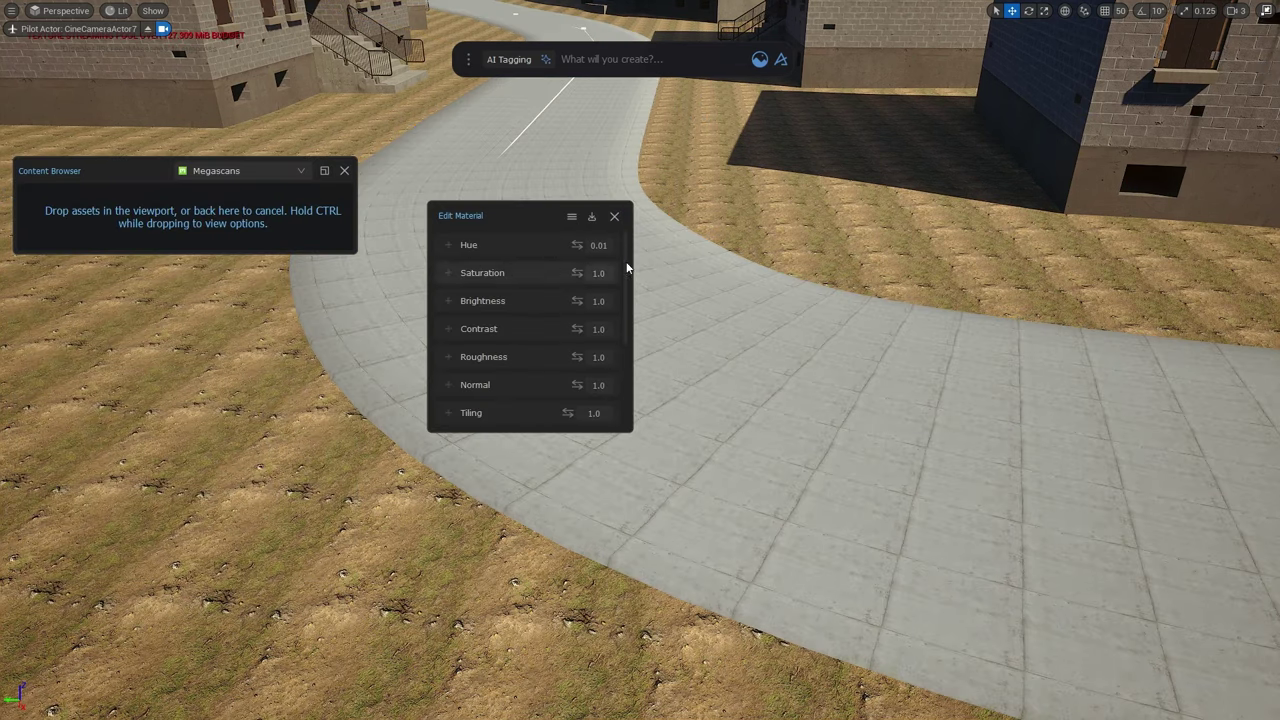
Set the road material's saturation to 0.31 and its tiling to 0.4
mouse_move(717, 411)
right_mouse_down()
mouse_move(757, 452)
mouse_move(725, 430)
right_mouse_up()
key("w")
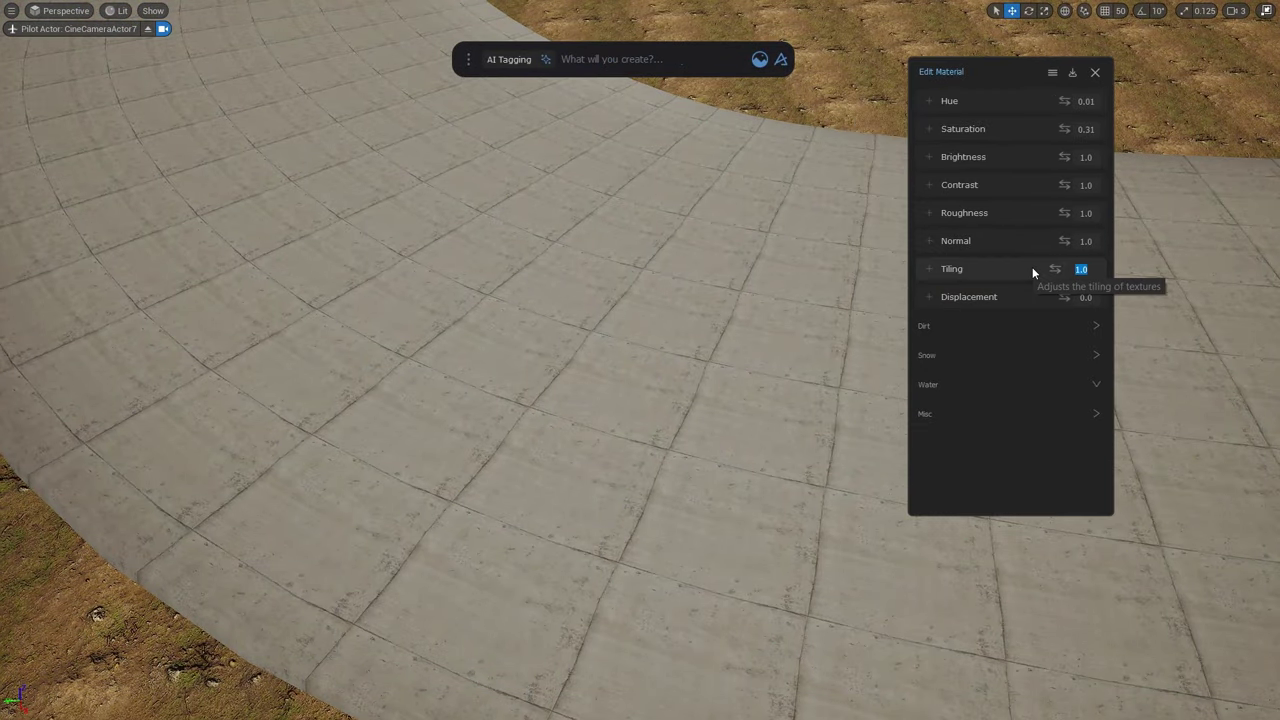
type("0.4")
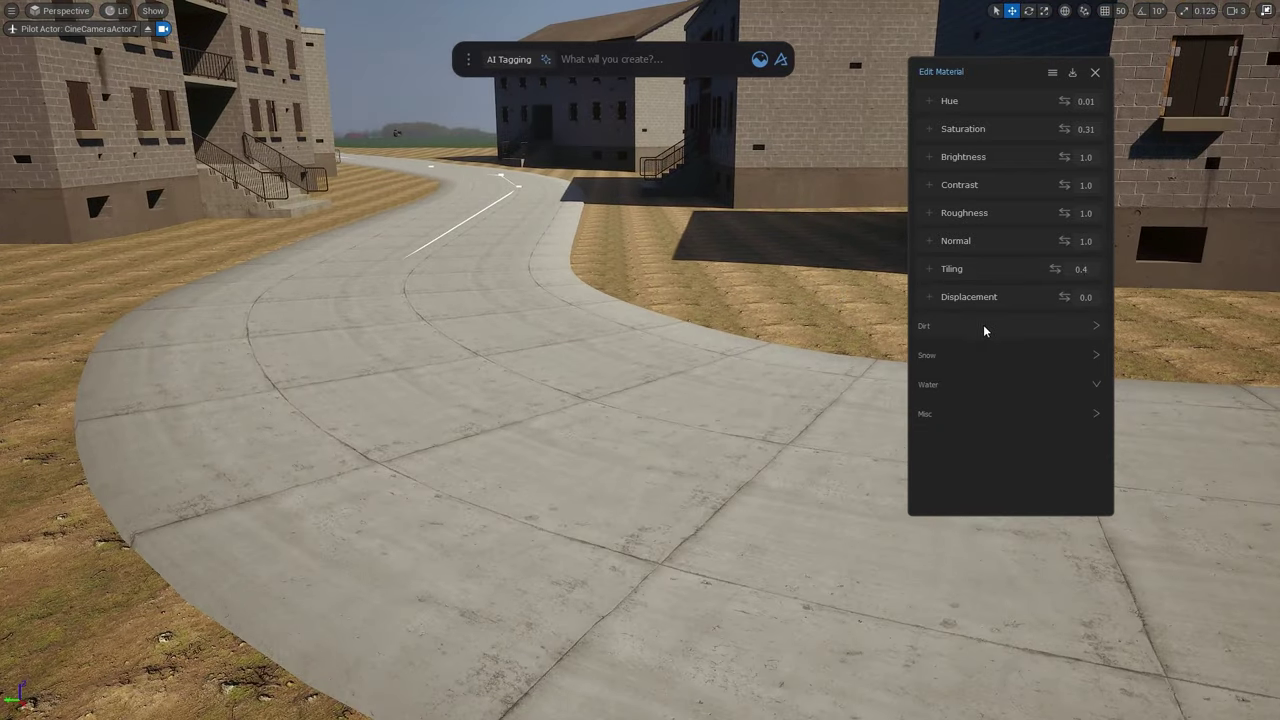
Enable dirt on the road material, with dirt intensity 0.8, dirt roughness 0.9 and dirt tiling 0.1
left_click(983, 325)
left_click(1086, 354)
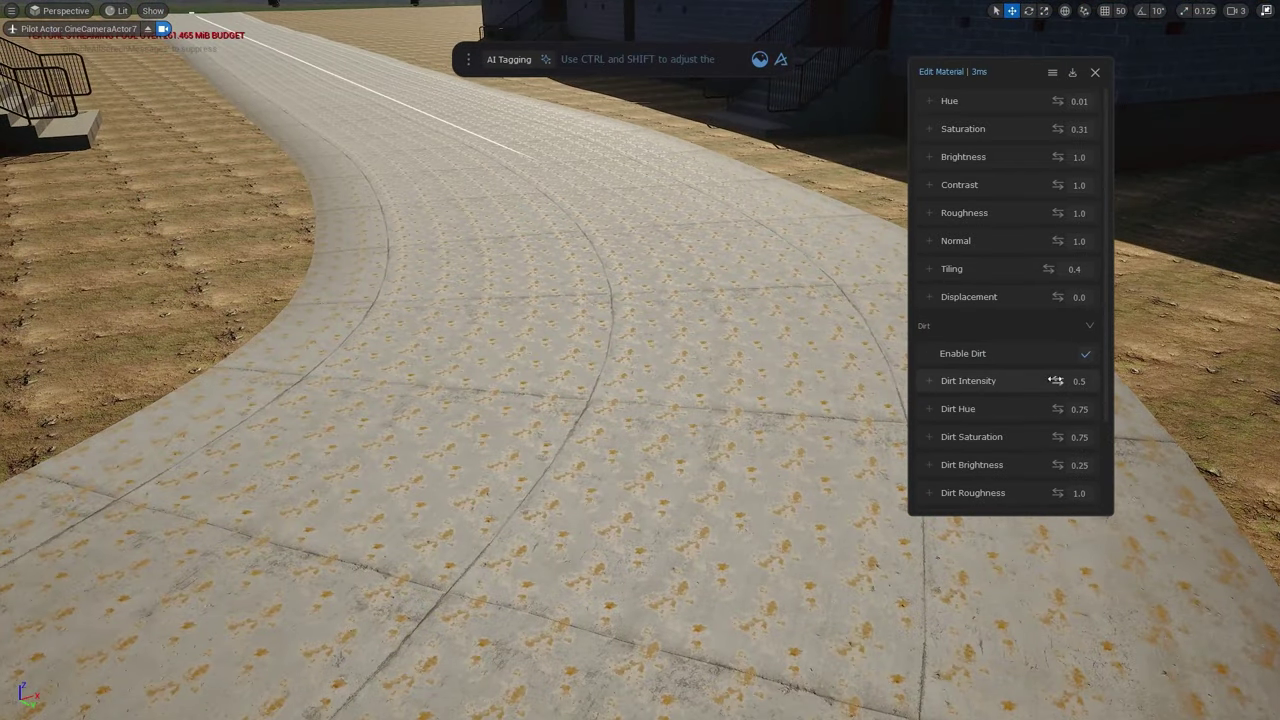
left_click_drag(1057, 381, 1085, 381)
scroll(1061, 450, "down", 1)
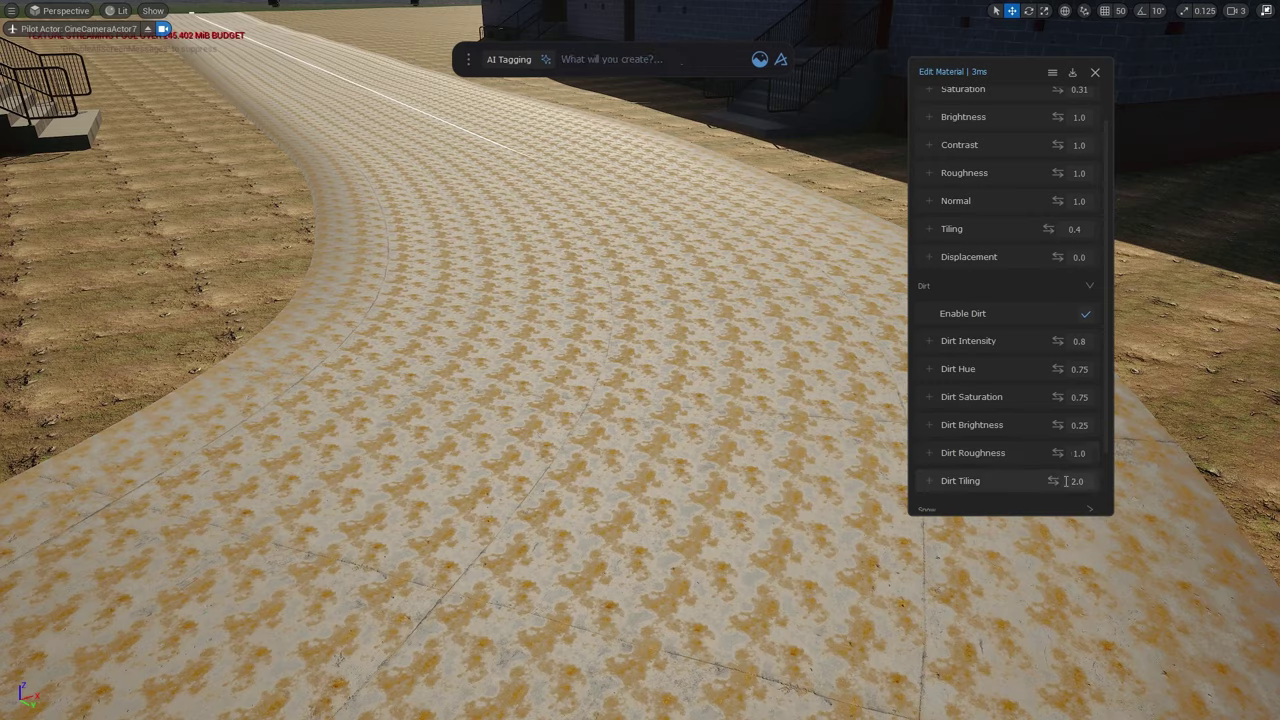
left_click_drag(1054, 481, 1060, 453)
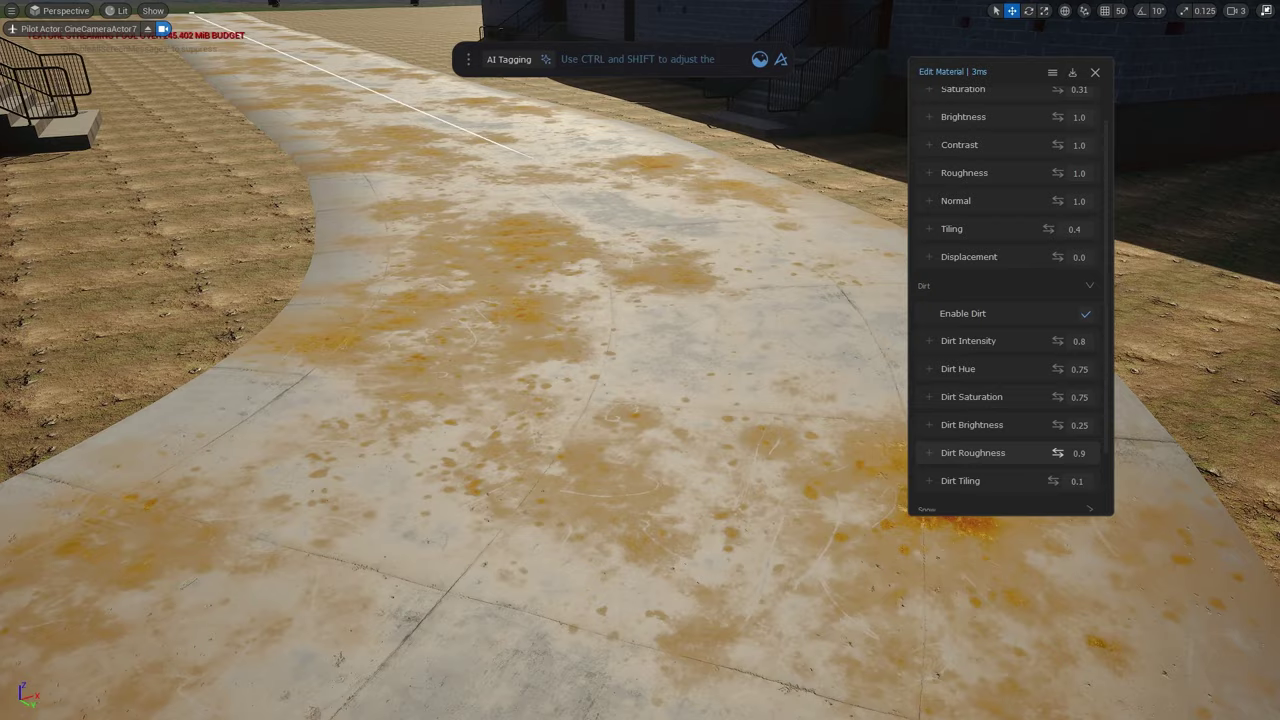
Match the dirt colour to the ground with intensity 0.98, saturation 0.9 and brightness 0.28, and shift the dirt hue slightly
right_click_drag(840, 400, 960, 500)
key("alt+3")
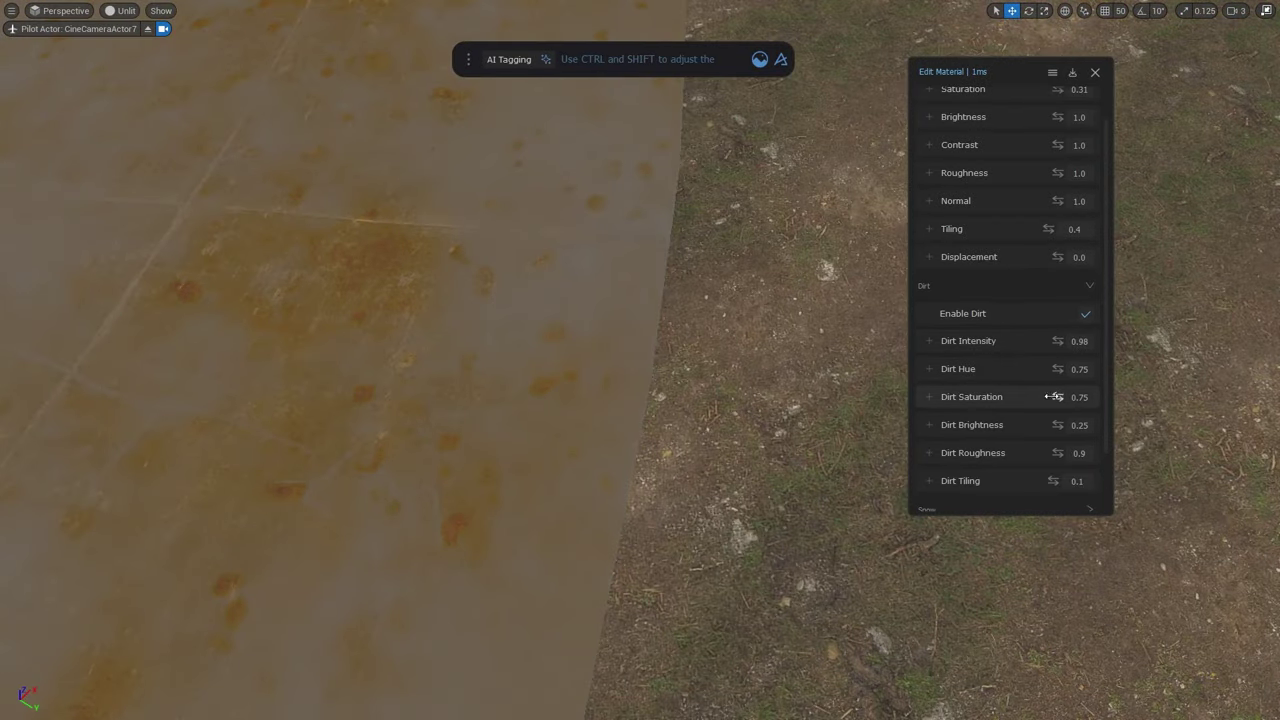
left_click_drag(1057, 397, 1047, 397)
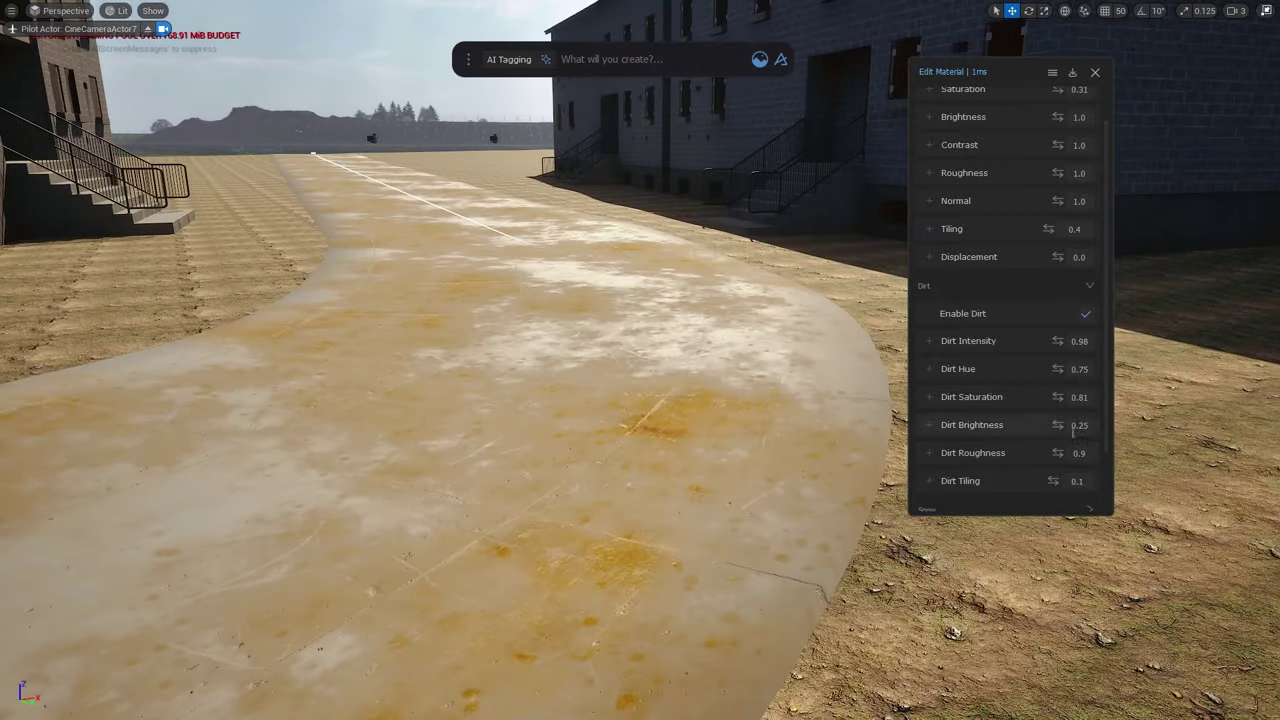
mouse_move(1057, 425)
left_mouse_down()
mouse_move(1035, 425)
mouse_move(1061, 425)
left_mouse_up()
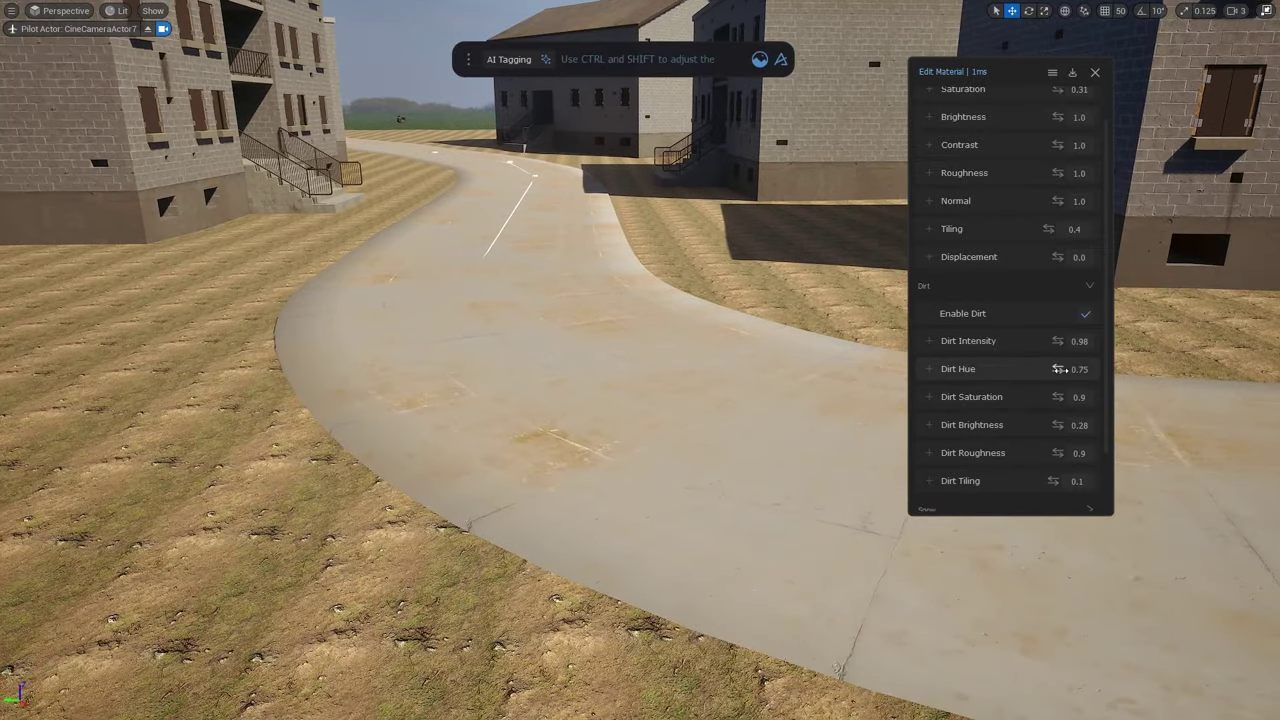
left_click_drag(1057, 369, 1050, 369)
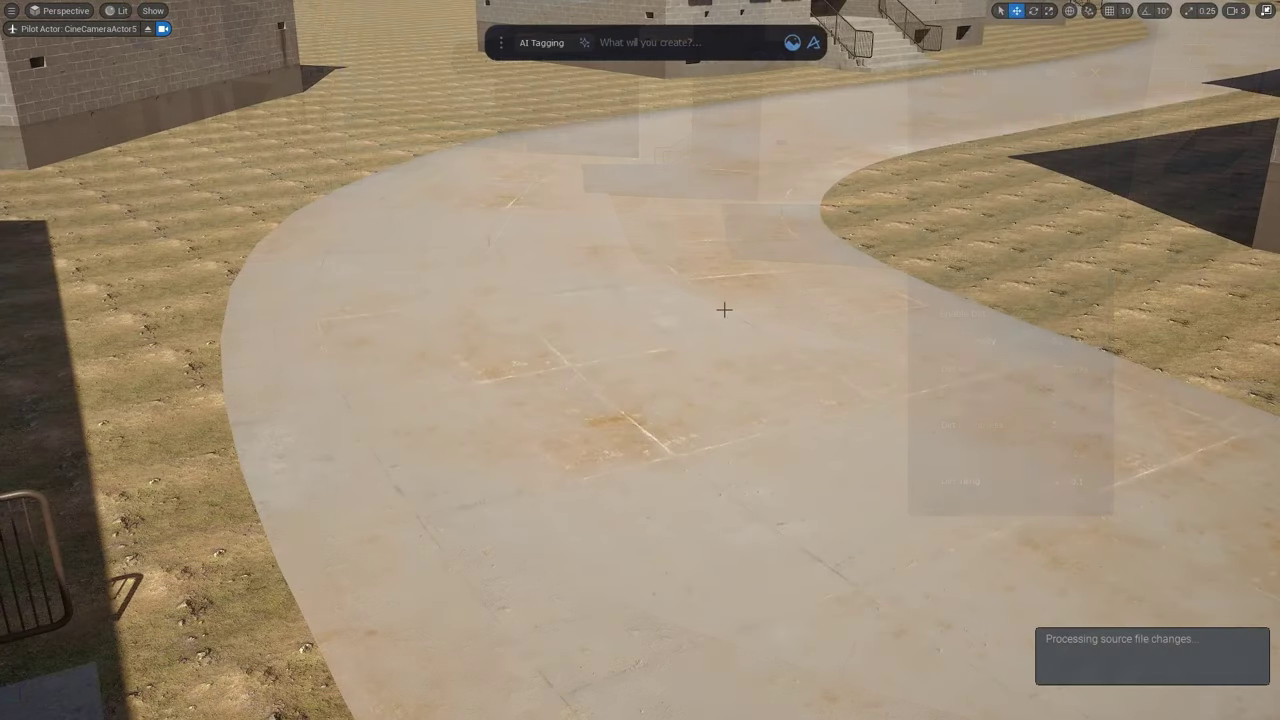
Search the Megascans library for grass and scatter Grass Clumps over the terrain
key("ctrl+space")
left_click_drag(388, 64, 354, 46)
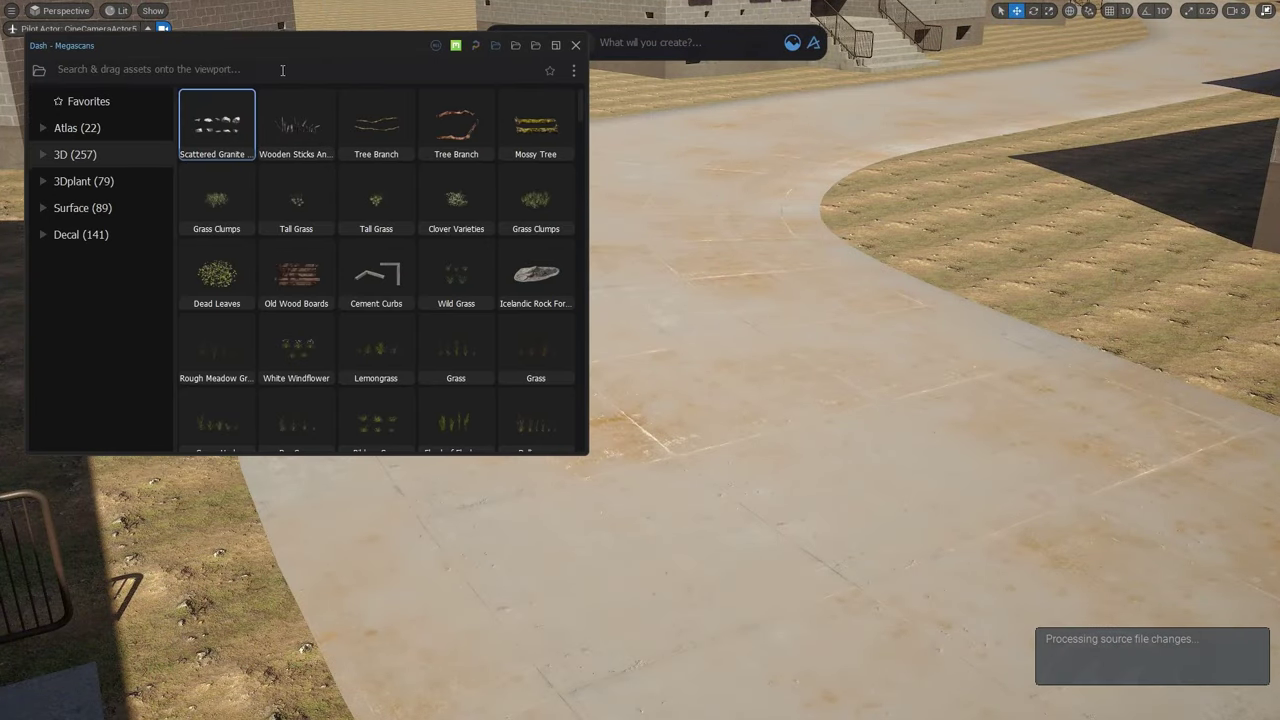
type("grass")
left_click_drag(213, 208, 164, 499)
left_click(189, 538)
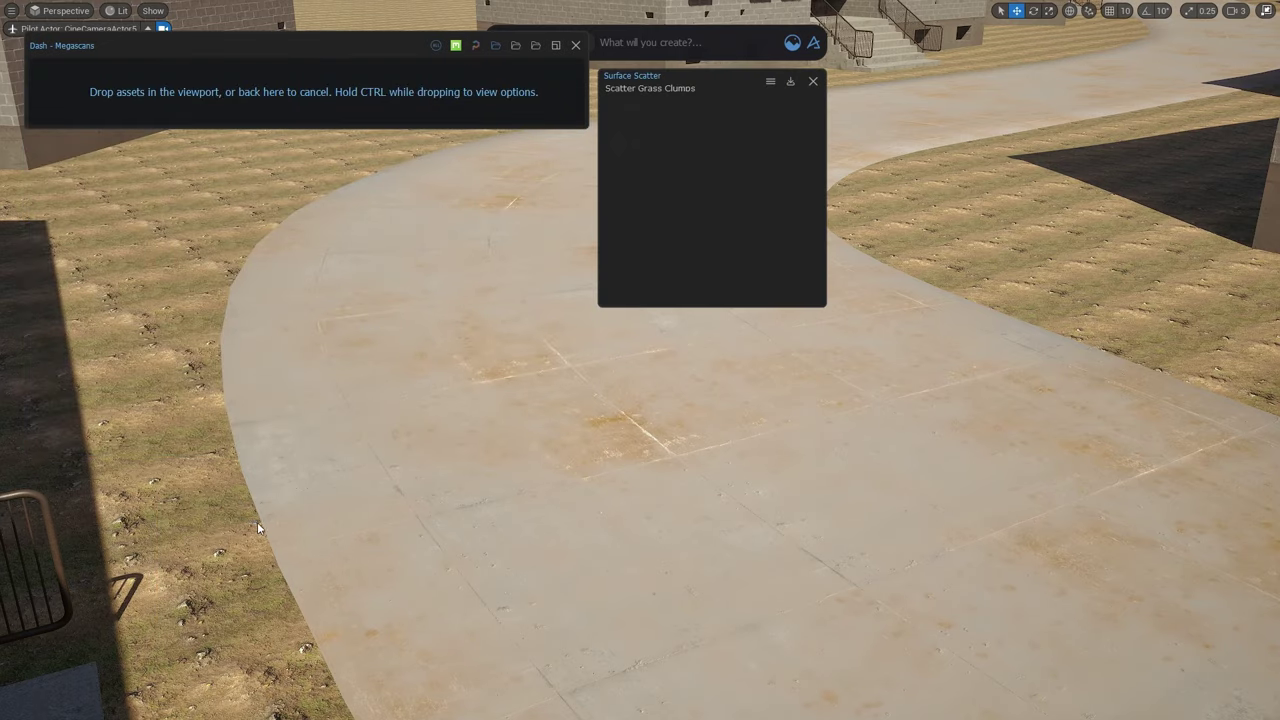
left_click_drag(700, 87, 1093, 78)
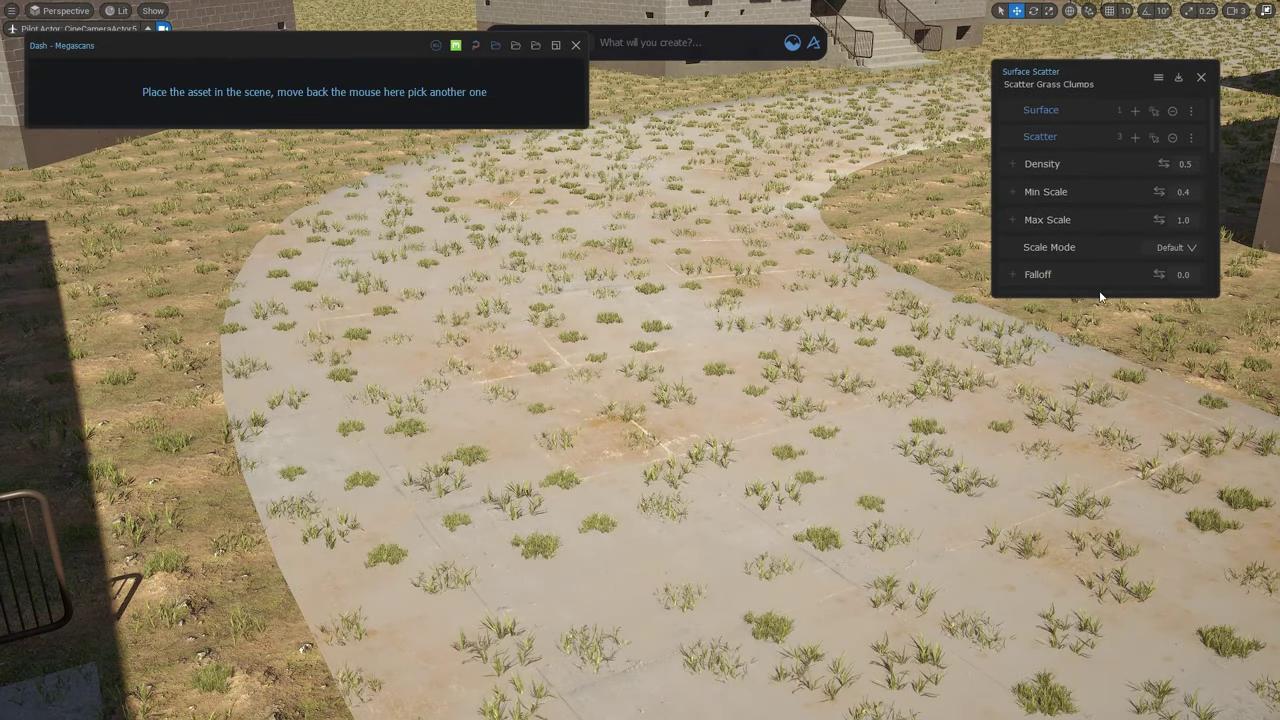
Set the grass scatter's minimum scale to 1.0, maximum scale to 1.3 and density to 0.7
left_click_drag(1100, 296, 1102, 537)
double_click(1184, 192)
type("1")
left_click_drag(1192, 219, 1150, 216)
type("1.3")
double_click(1185, 164)
type("0.7")
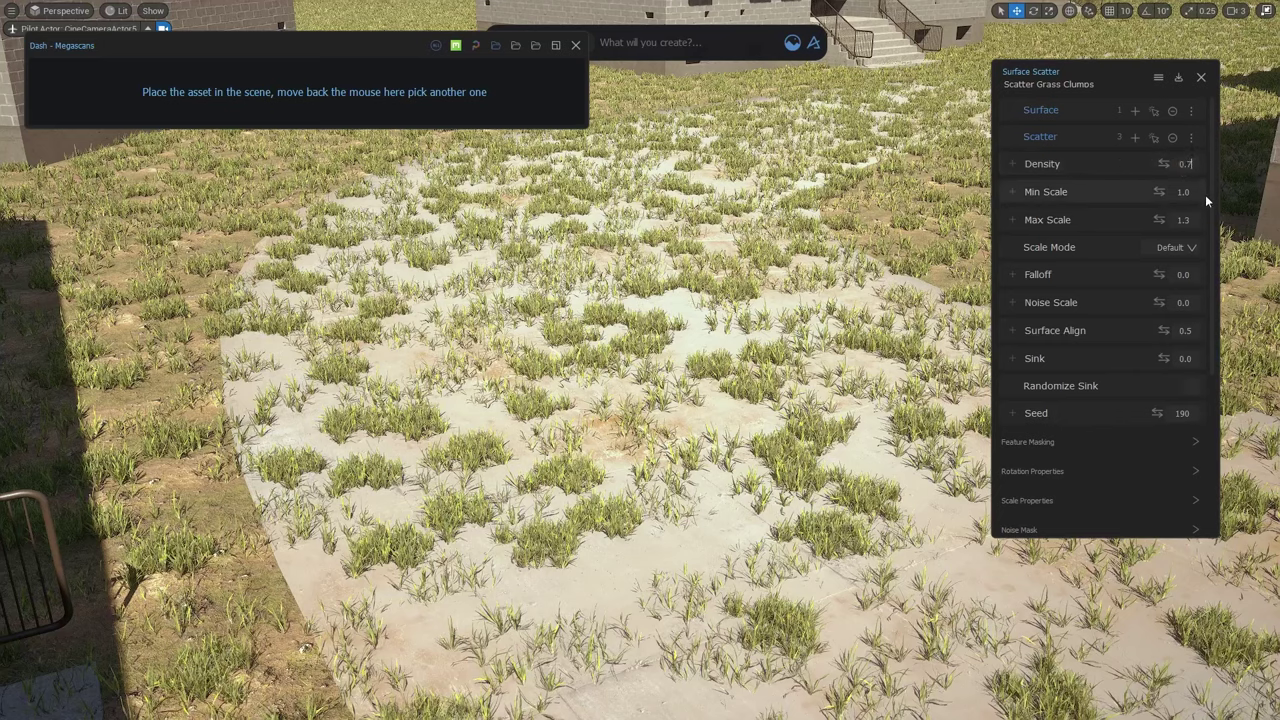
key("Return")
Add the road as an object mask for the grass scatter so no grass grows on it
right_click_drag(820, 430, 800, 350)
scroll(1119, 406, "down", 4)
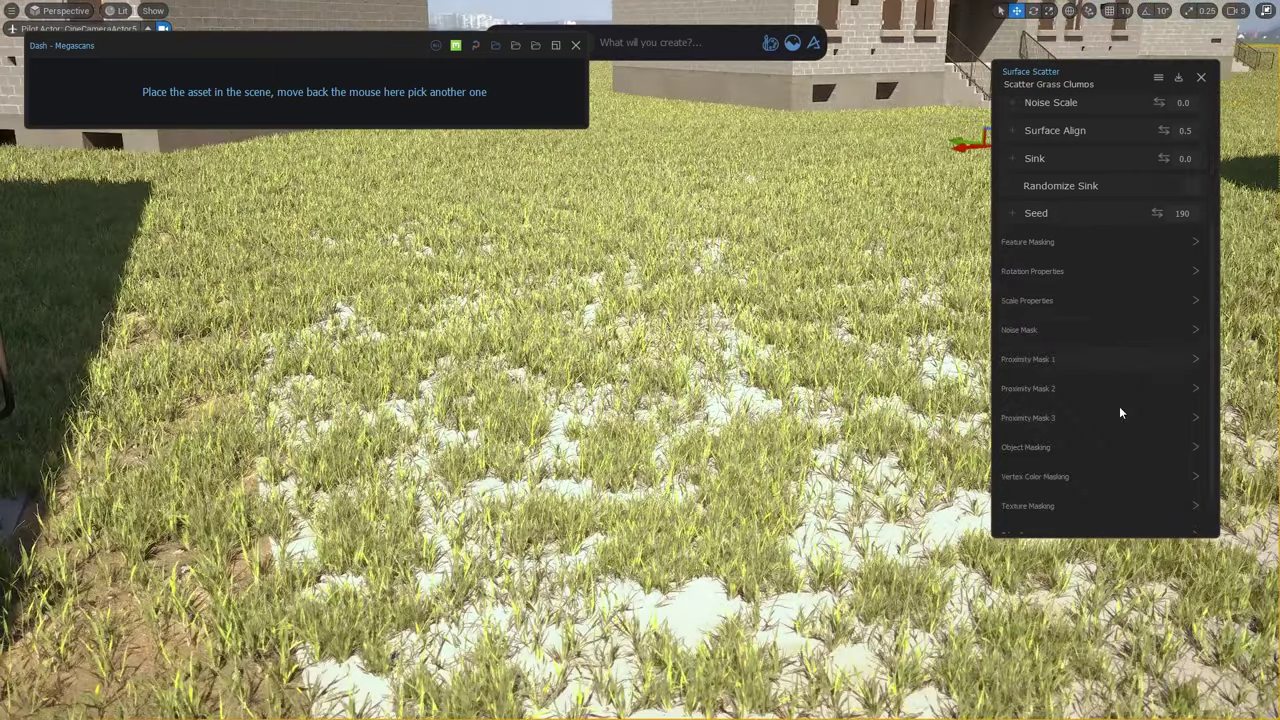
left_click(1121, 446)
scroll(1124, 460, "down", 2)
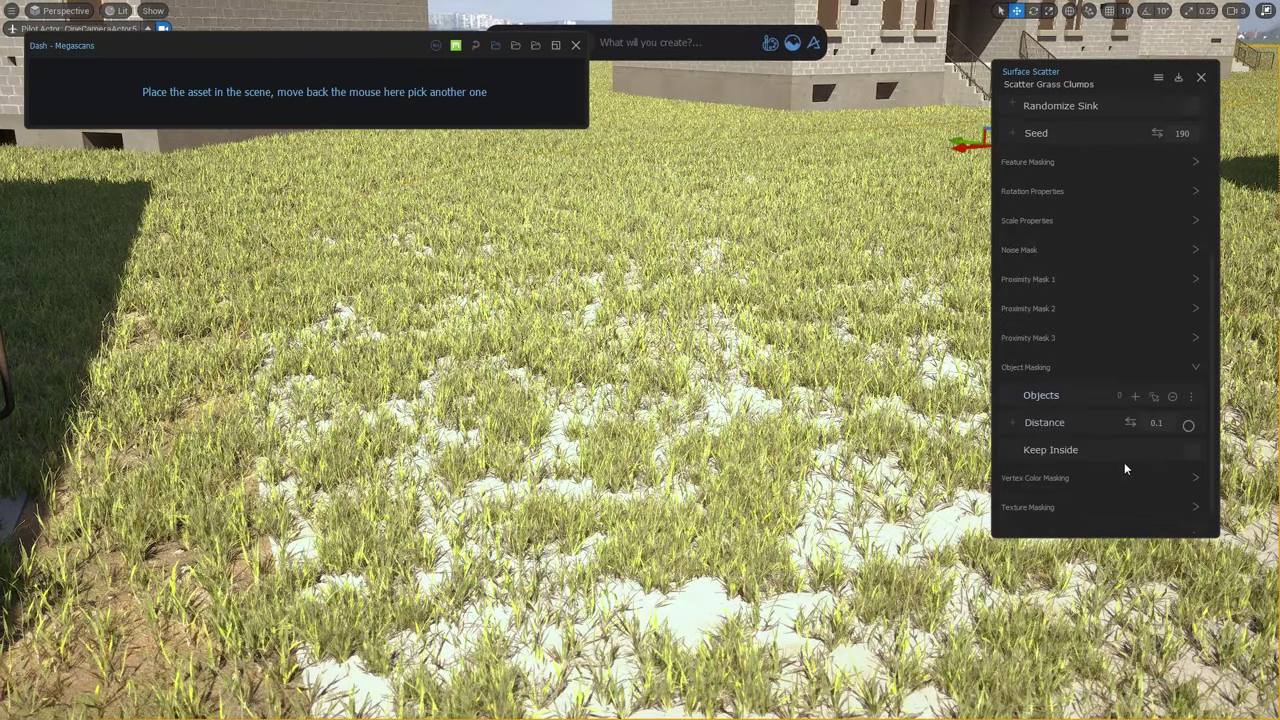
scroll(1124, 468, "down", 2)
left_click(1188, 387)
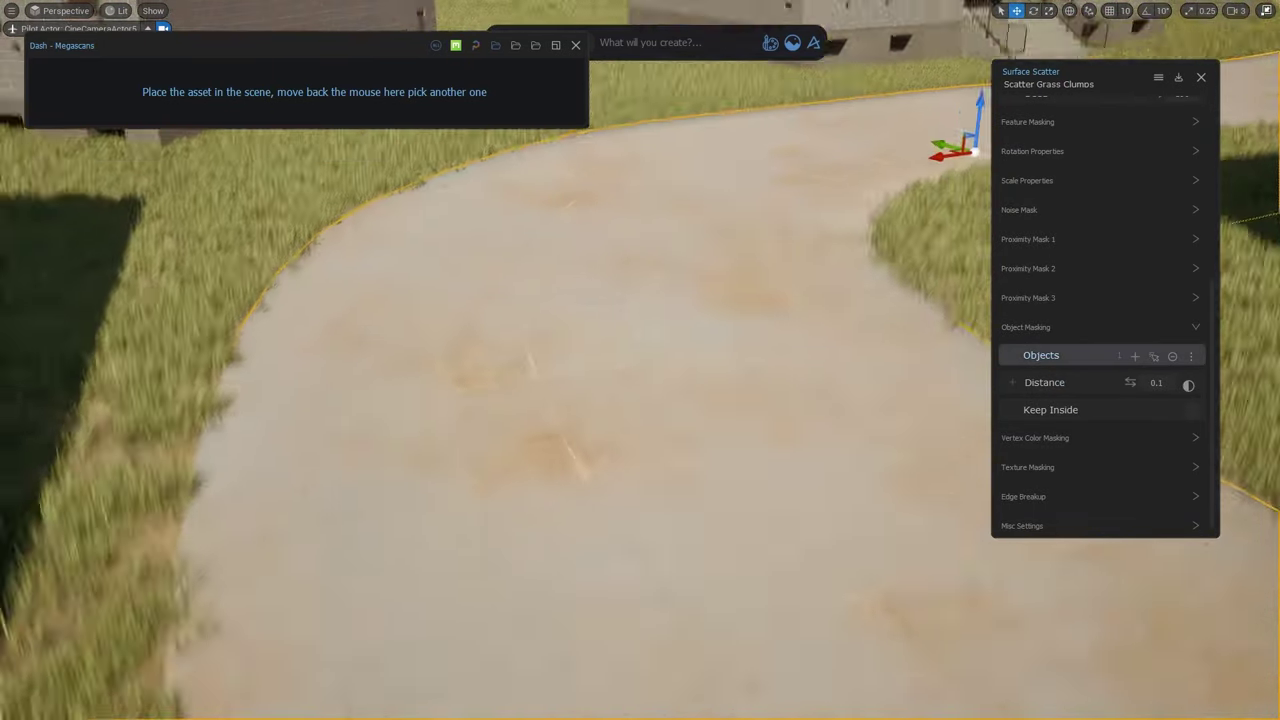
Set the grass mask's distance to 0.5 and the scatter's noise scale to 0.33, and close the scatter settings
right_click_drag(800, 420, 890, 350)
double_click(1156, 383)
type("0.5")
key("Return")
scroll(1136, 240, "up", 8)
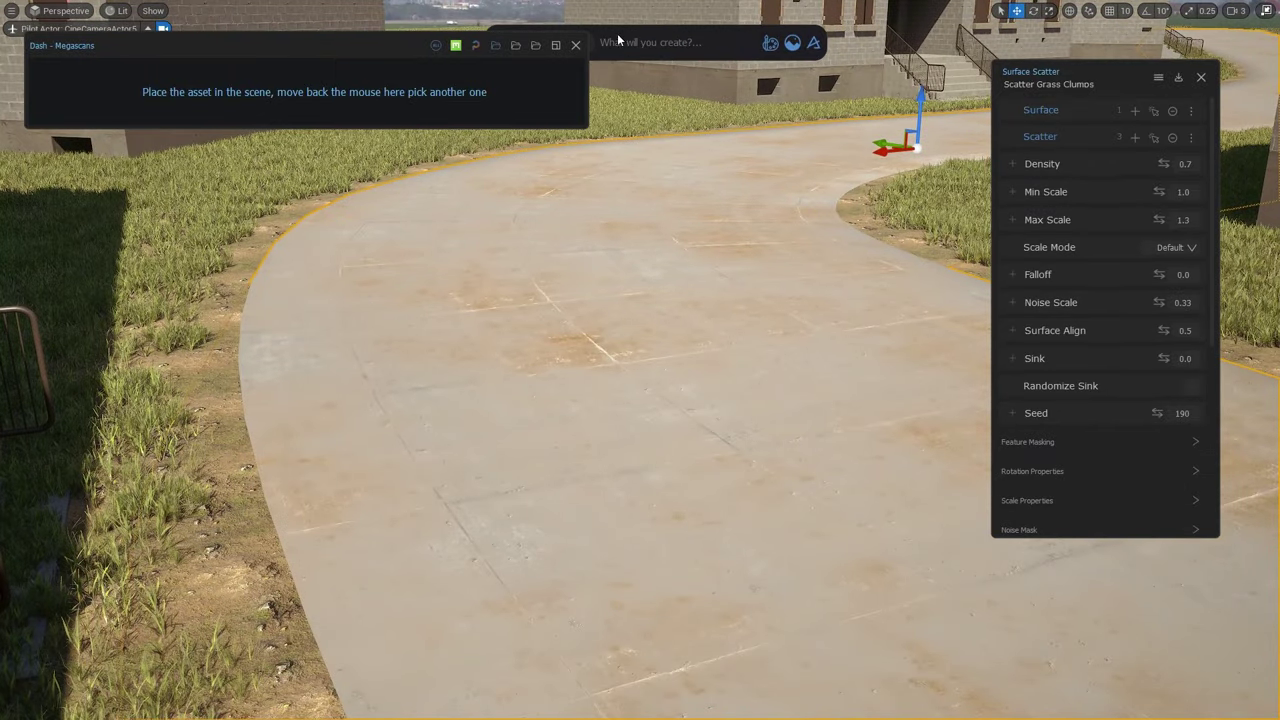
left_click(1201, 77)
Try to scatter a clover asset over the ground between the road and the building
right_click_drag(700, 330, 860, 350)
left_click(120, 70)
type("clov")
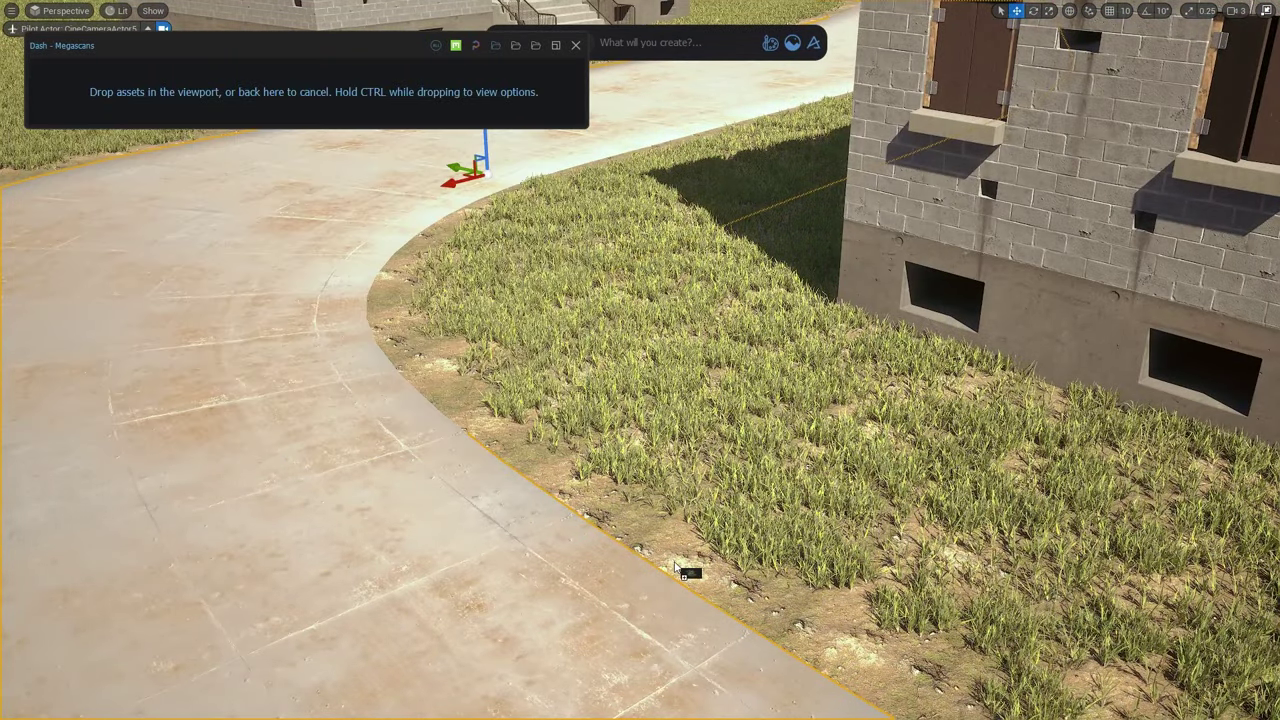
left_click_drag(457, 171, 676, 552, "ctrl")
left_click(704, 583)
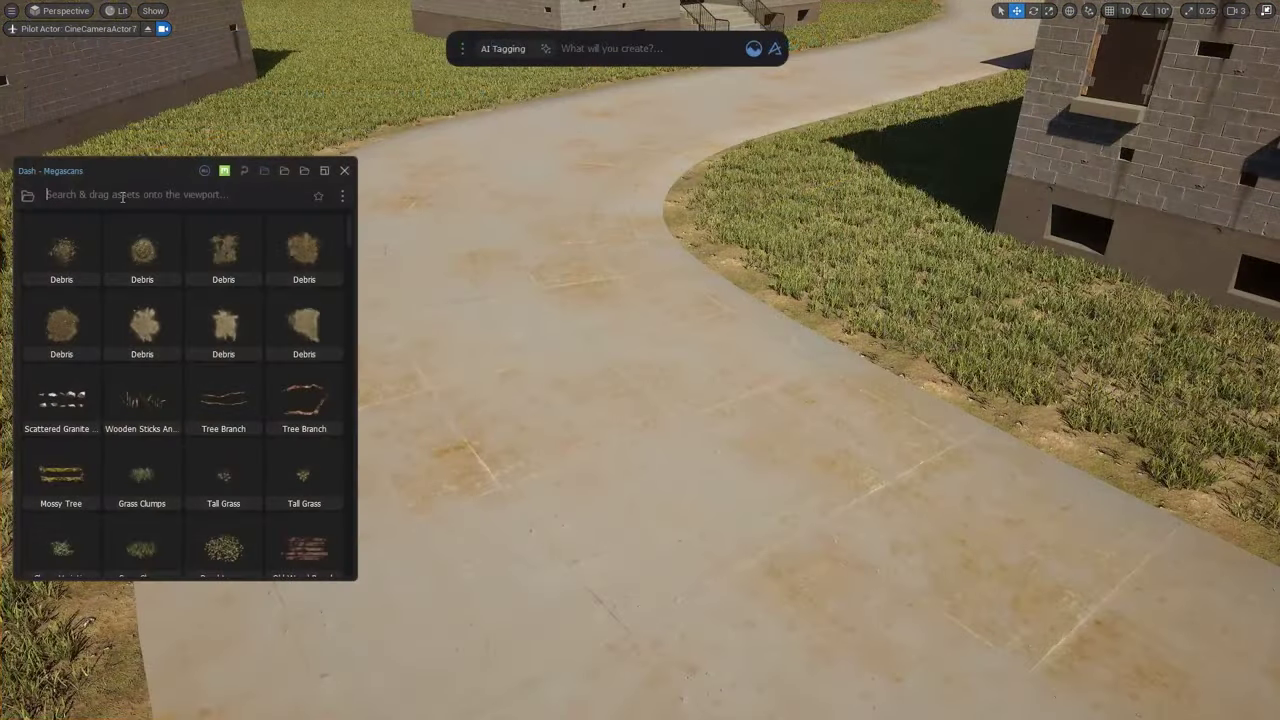
Search the Megascans library for clover, scatter Clovers over the terrain and close the library
type("clover")
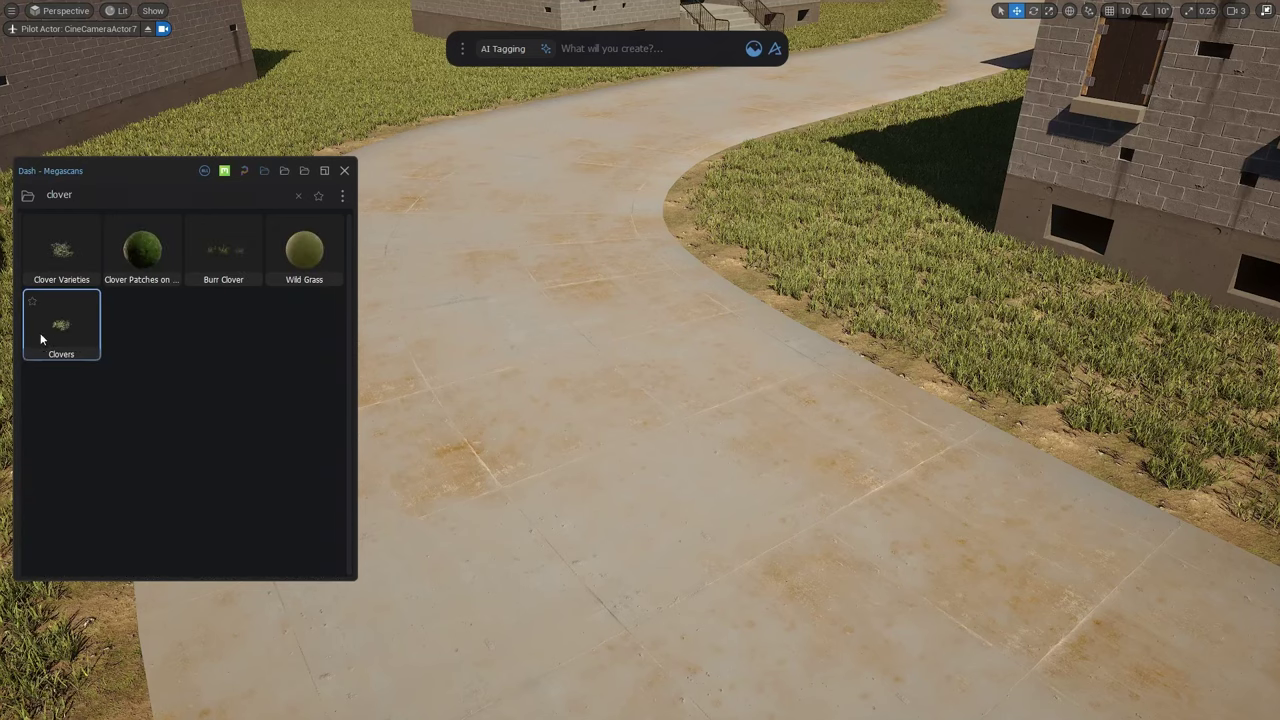
left_click_drag(40, 340, 914, 372, "ctrl")
left_click(943, 403)
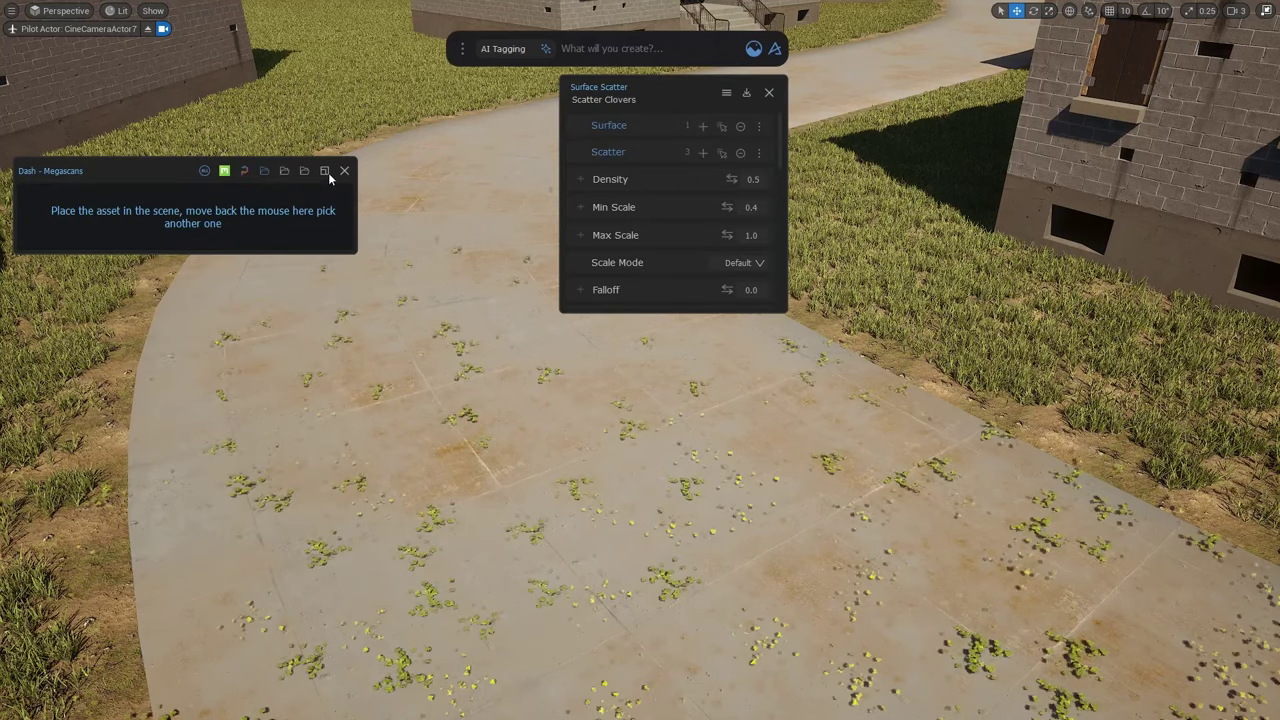
mouse_move(144, 176)
left_click(368, 95)
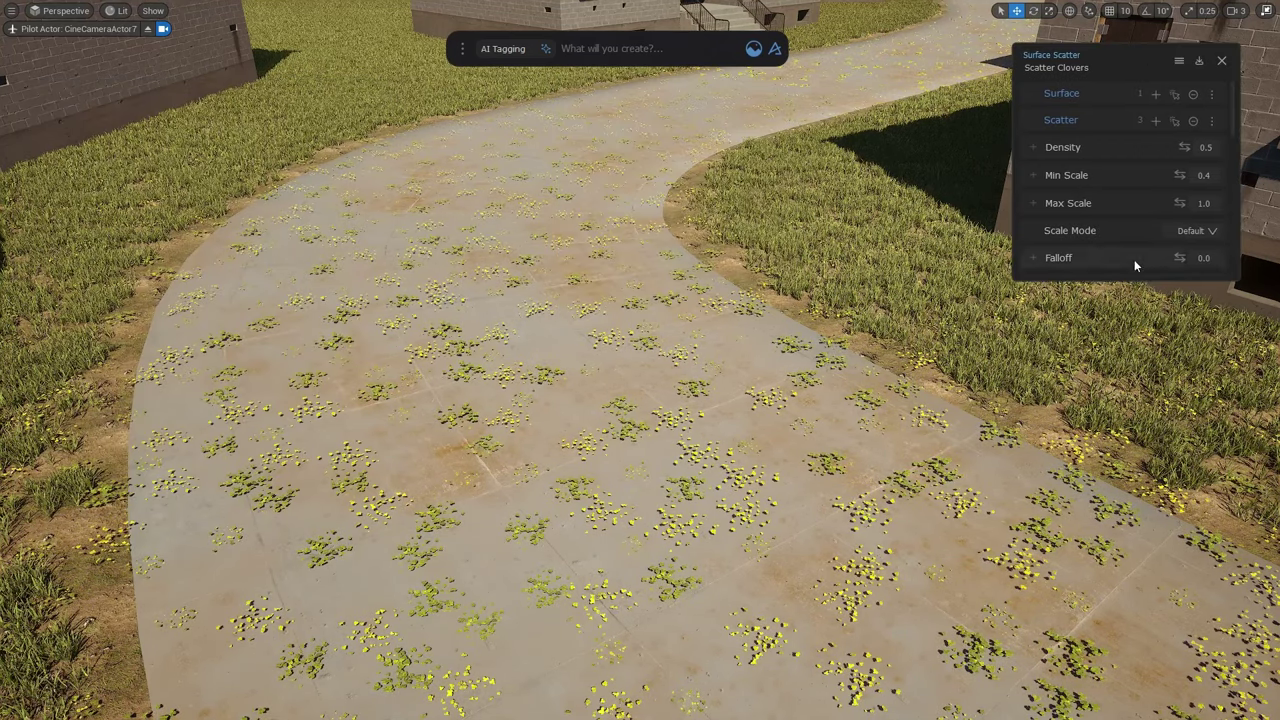
Set the clover scatter's density to 0.37 and add the road as its object mask with a distance of 1.1
left_click_drag(1134, 282, 1160, 594)
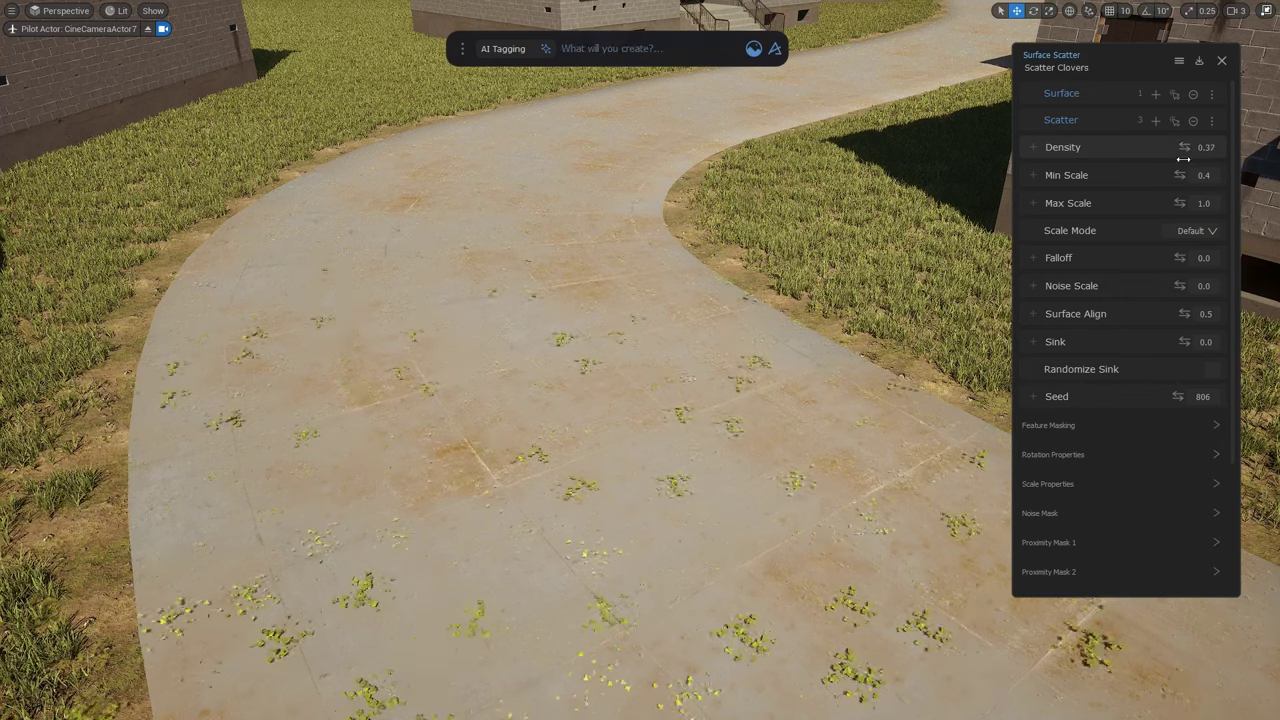
scroll(1107, 458, "down", 3)
left_click(1107, 458)
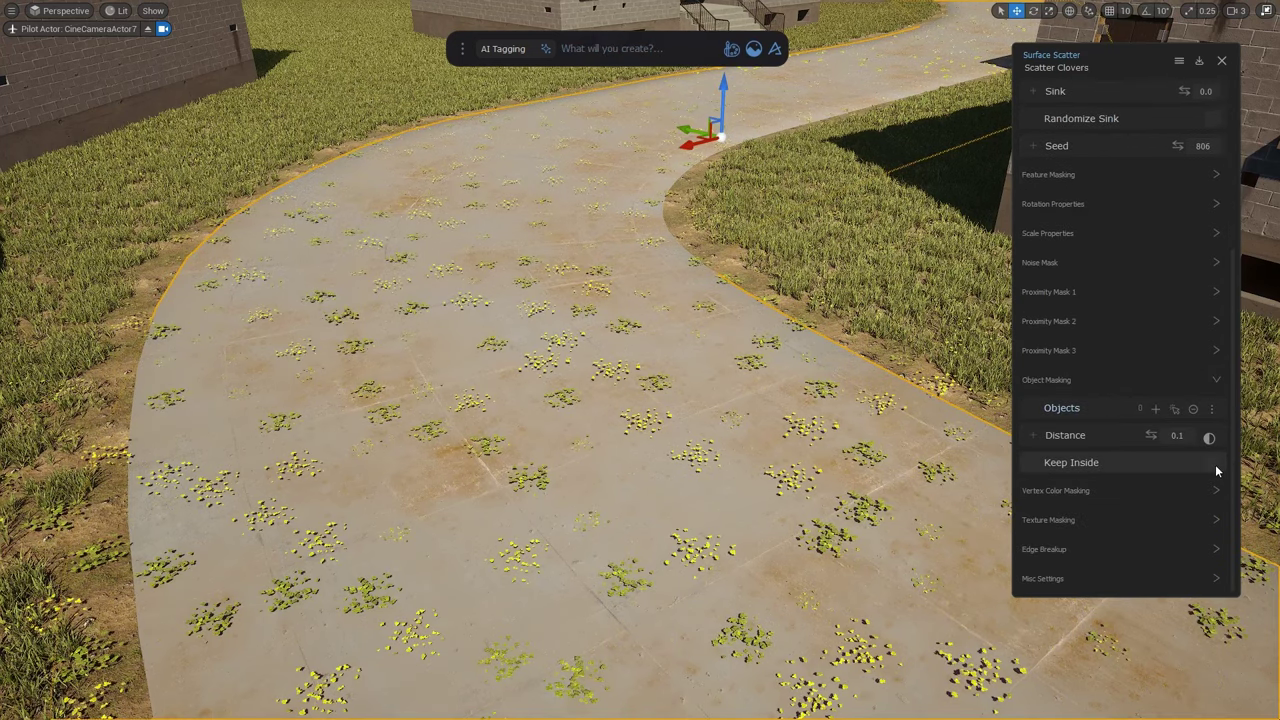
left_click(1156, 409)
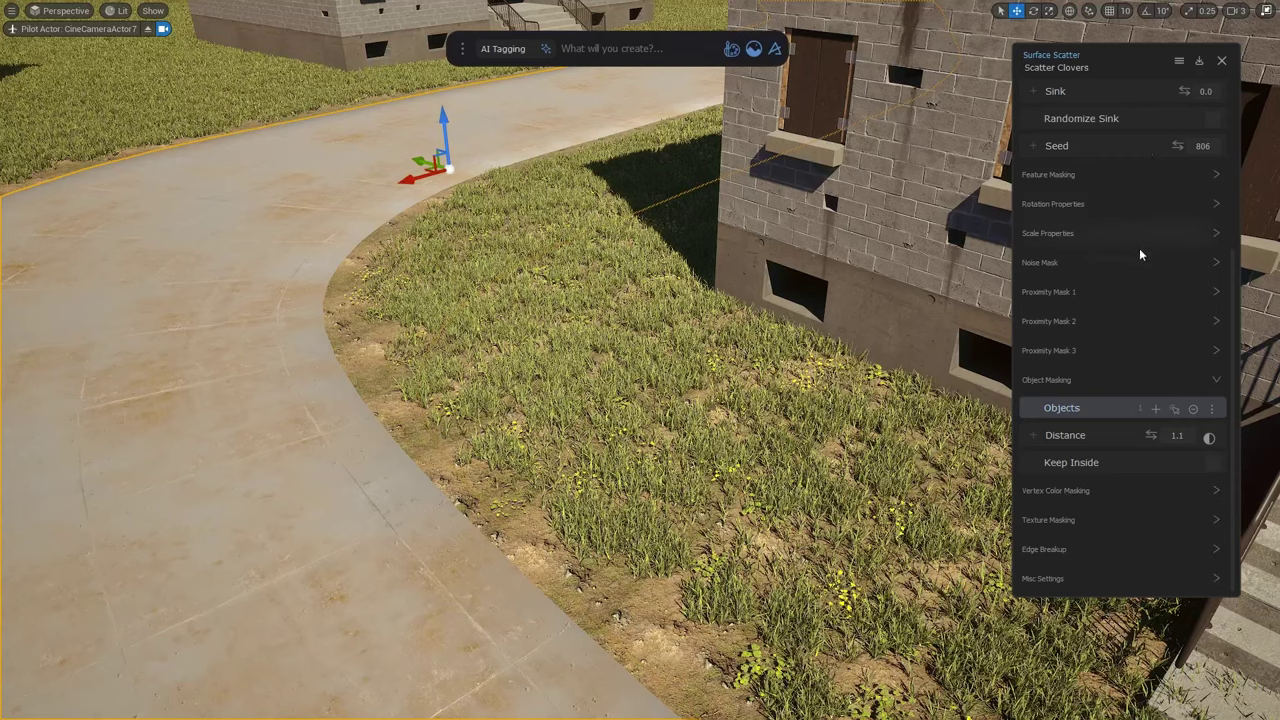
Set the clover scatter's minimum scale to 1.0, maximum scale to 1.2 and road mask distance to 1.8
scroll(1139, 248, "up", 5)
type("1")
key("Tab")
type("1.2")
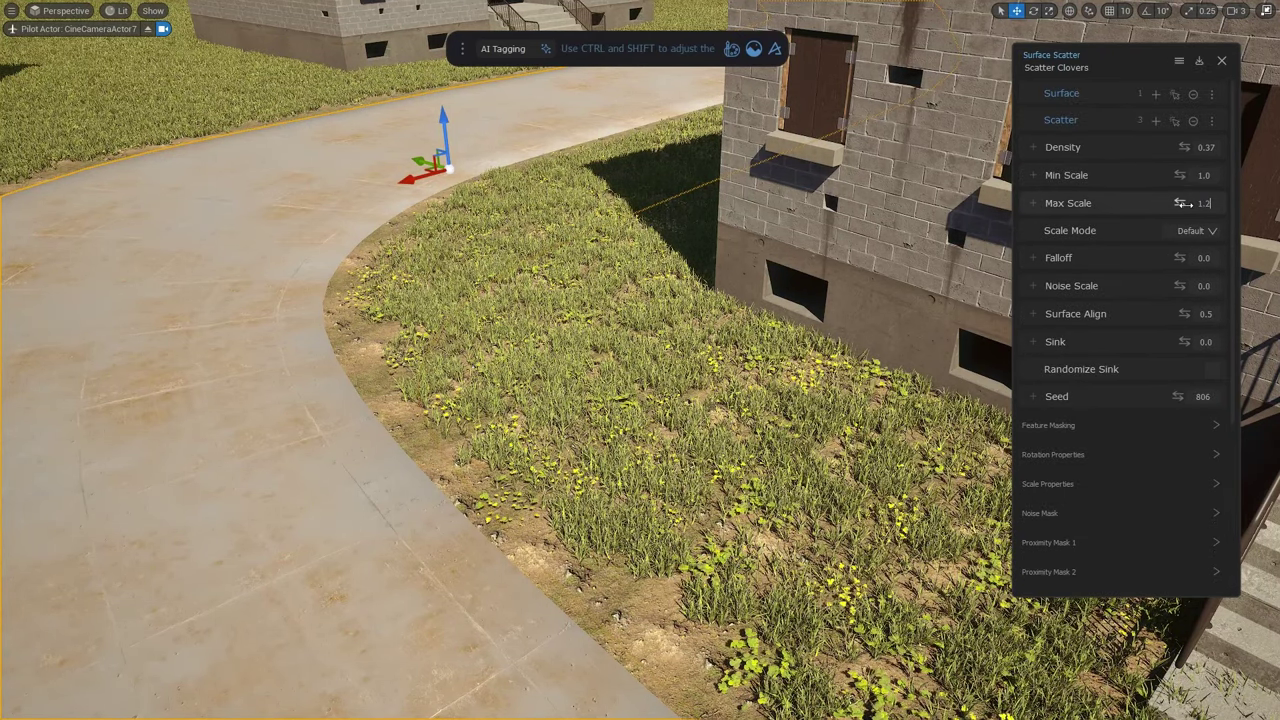
scroll(1215, 437, "down", 5)
type("1.2")
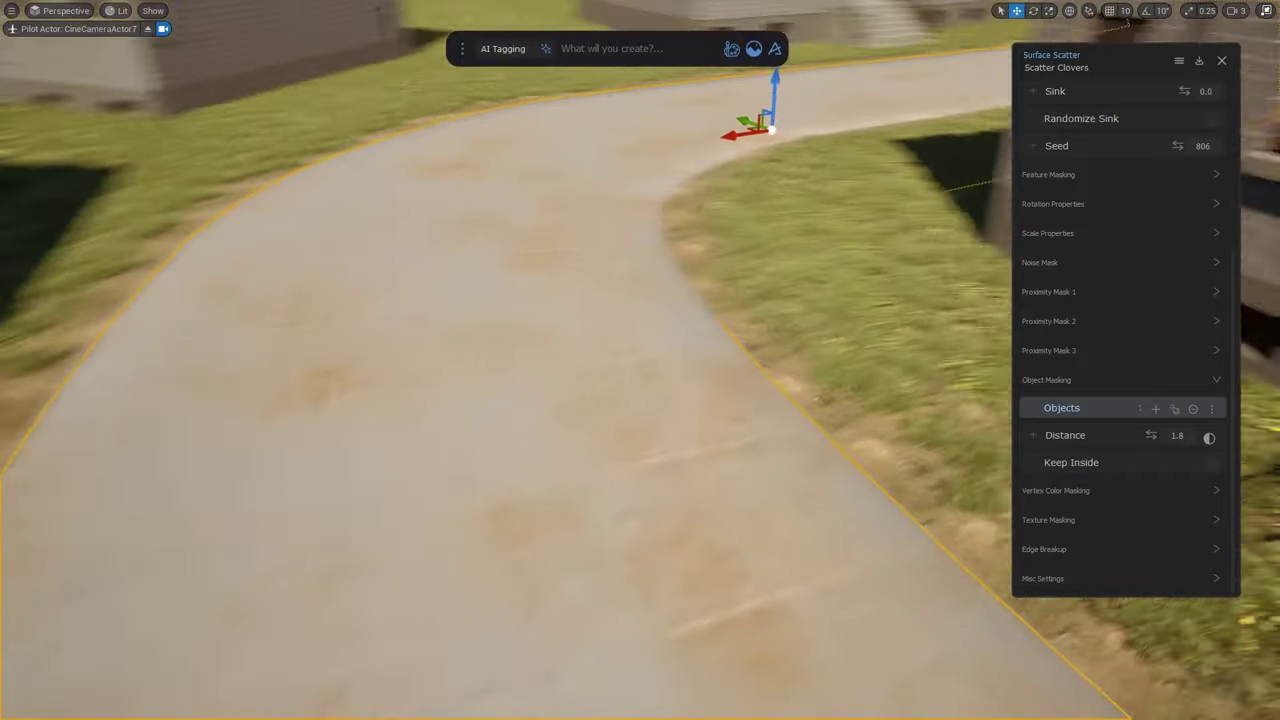
Search the Megascans library for meadow grass and scatter a Tall Grass asset over the terrain beside the road
key("ctrl+a")
type("meadow grass")
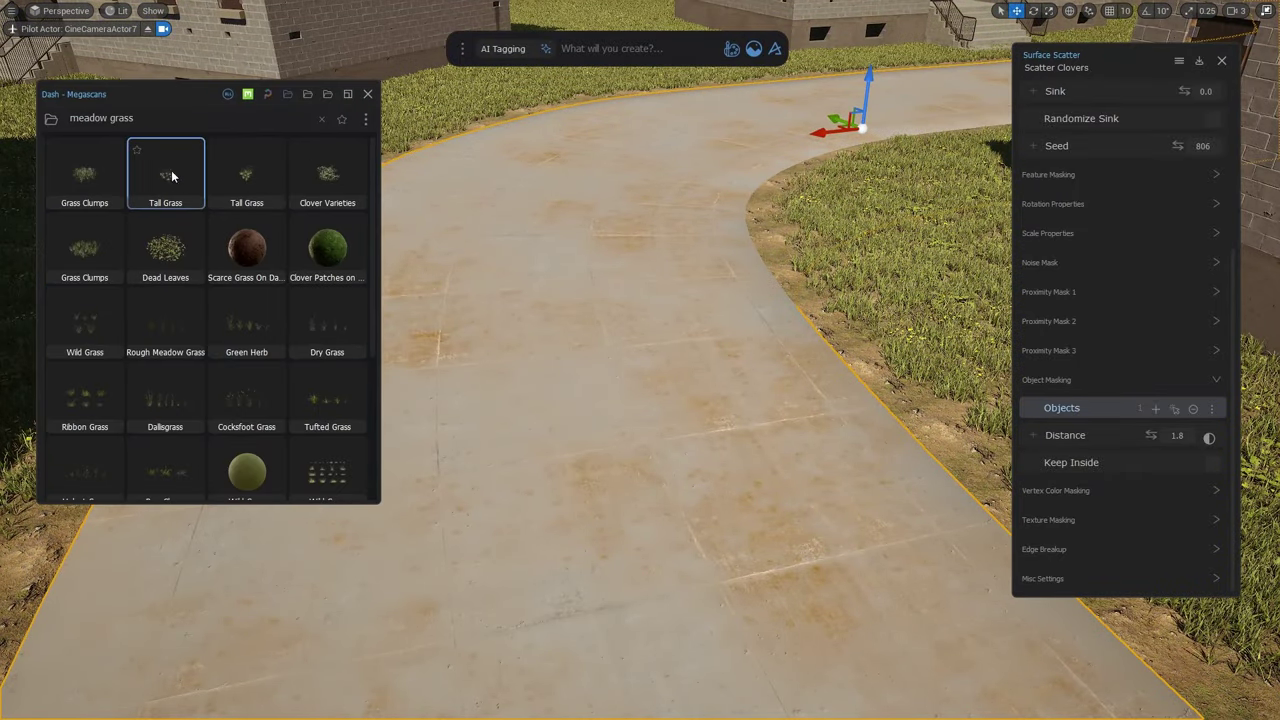
left_click_drag(171, 170, 926, 414)
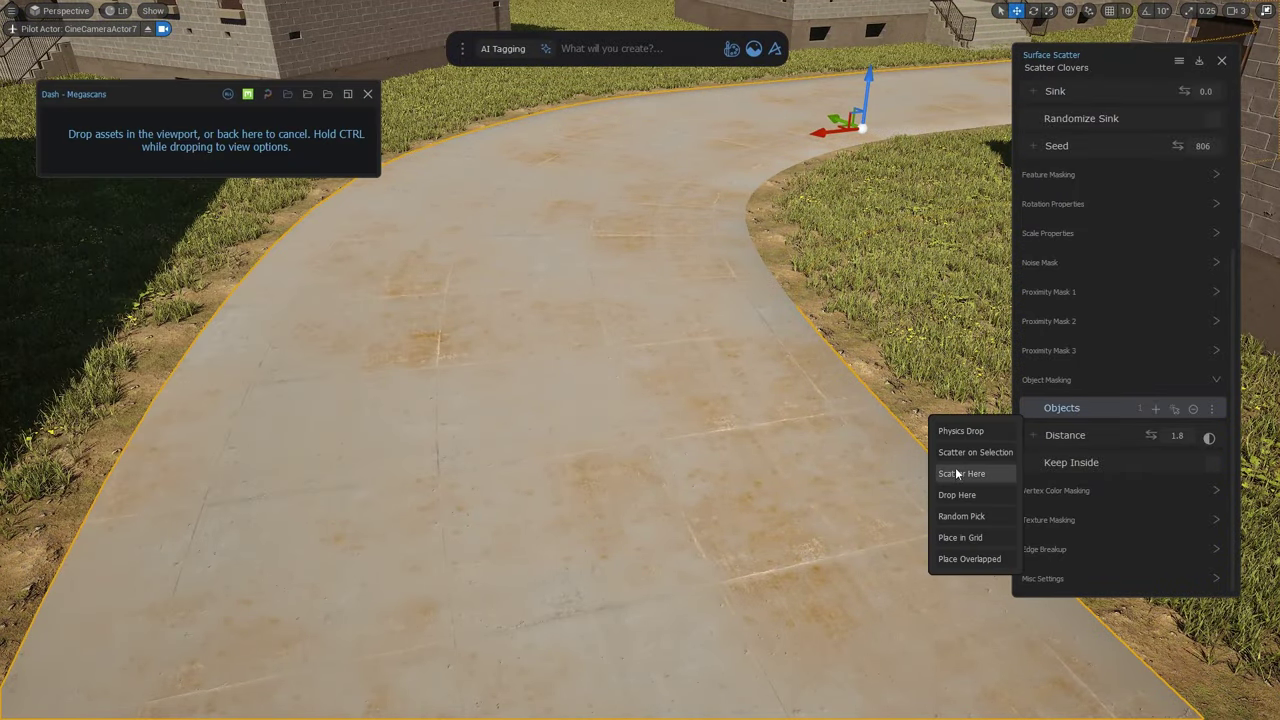
left_click(958, 468)
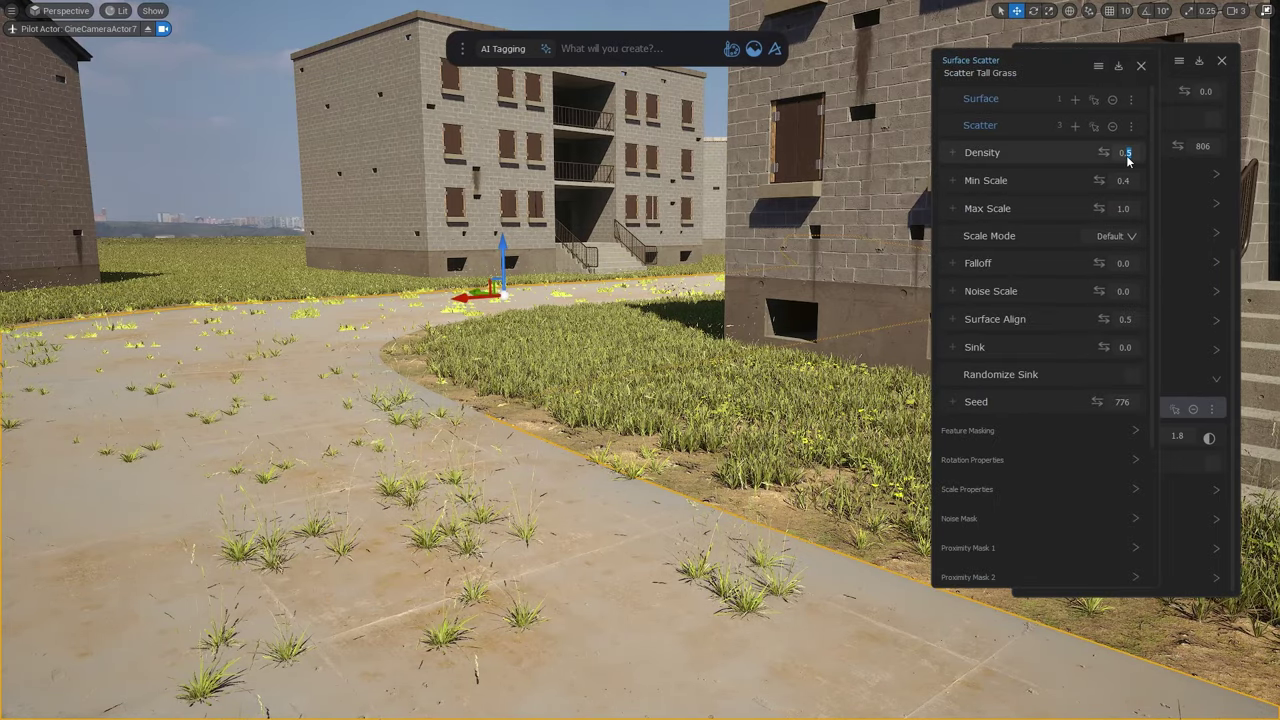
Set the tall grass scatter's density to 0.7, minimum scale to 1.0 and maximum scale to 1.4
type("7")
double_click(1129, 181)
type("1")
double_click(1130, 209)
type("4")
left_click(1074, 224)
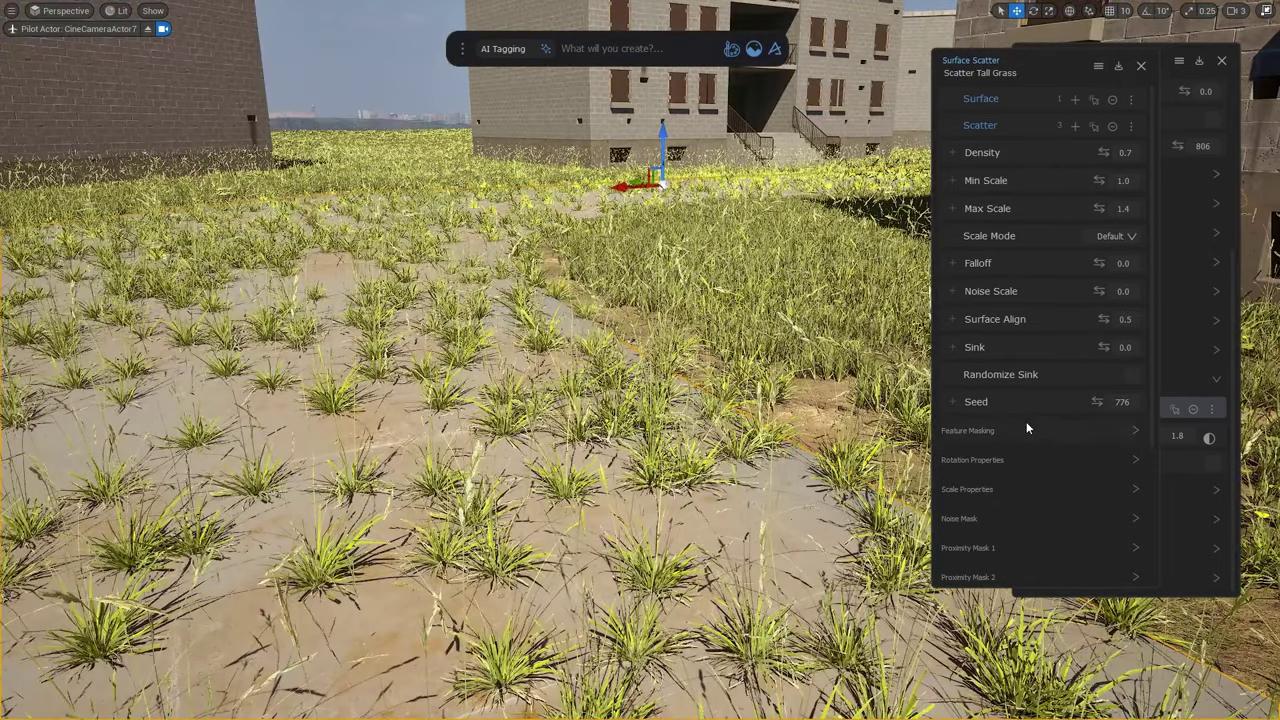
Add the road as an object mask for the tall grass scatter and increase the mask distance
scroll(1026, 428, "down", 3)
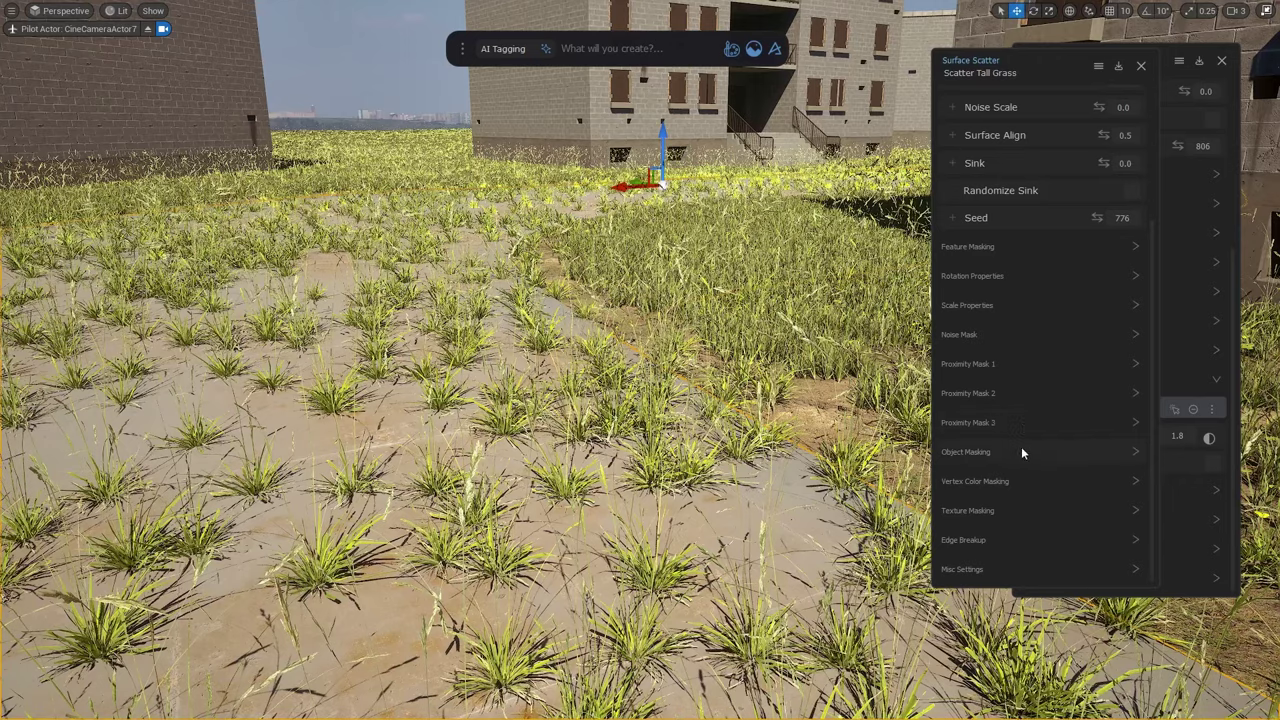
left_click(1021, 451)
left_click(1075, 480)
left_click_drag(1070, 507, 1120, 507)
key("w")
right_click_drag(640, 400, 820, 380)
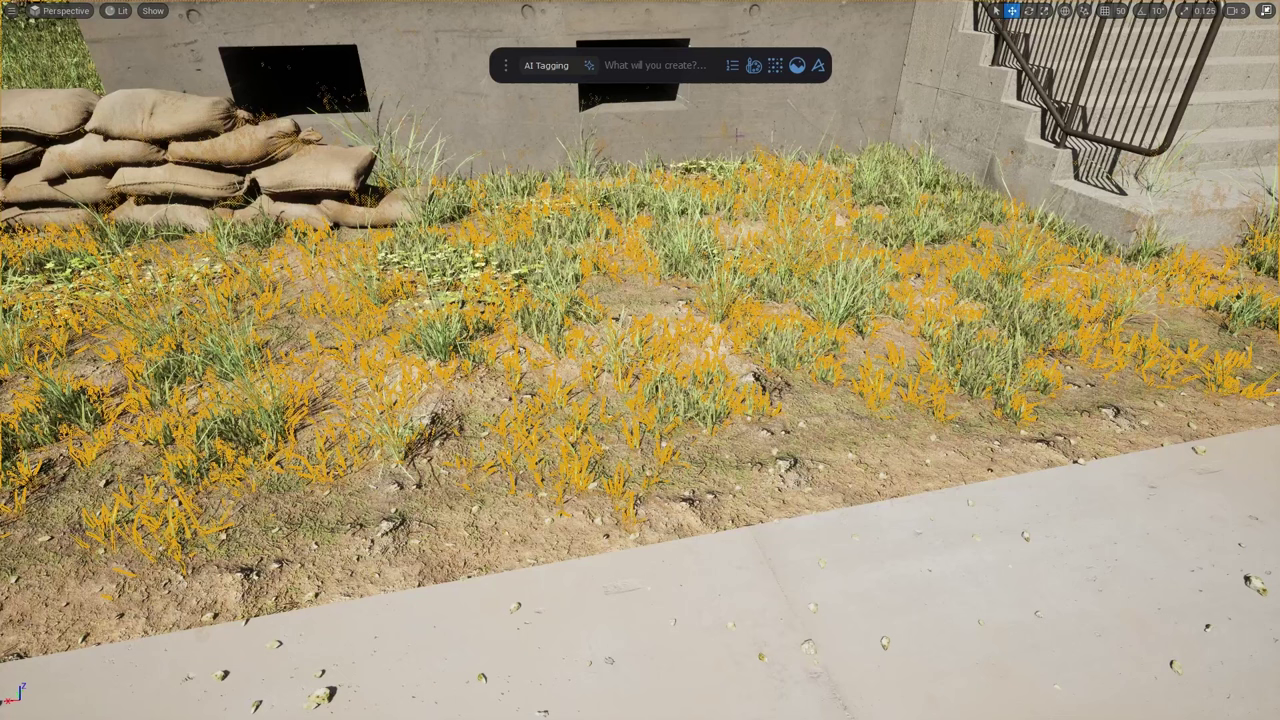
Edit the grass clumps scatter in front of the building and adjust its X and Y rotation jitter
left_click(738, 67)
left_click_drag(960, 123, 1034, 98)
left_click(1104, 496)
scroll(1104, 496, "down", 4)
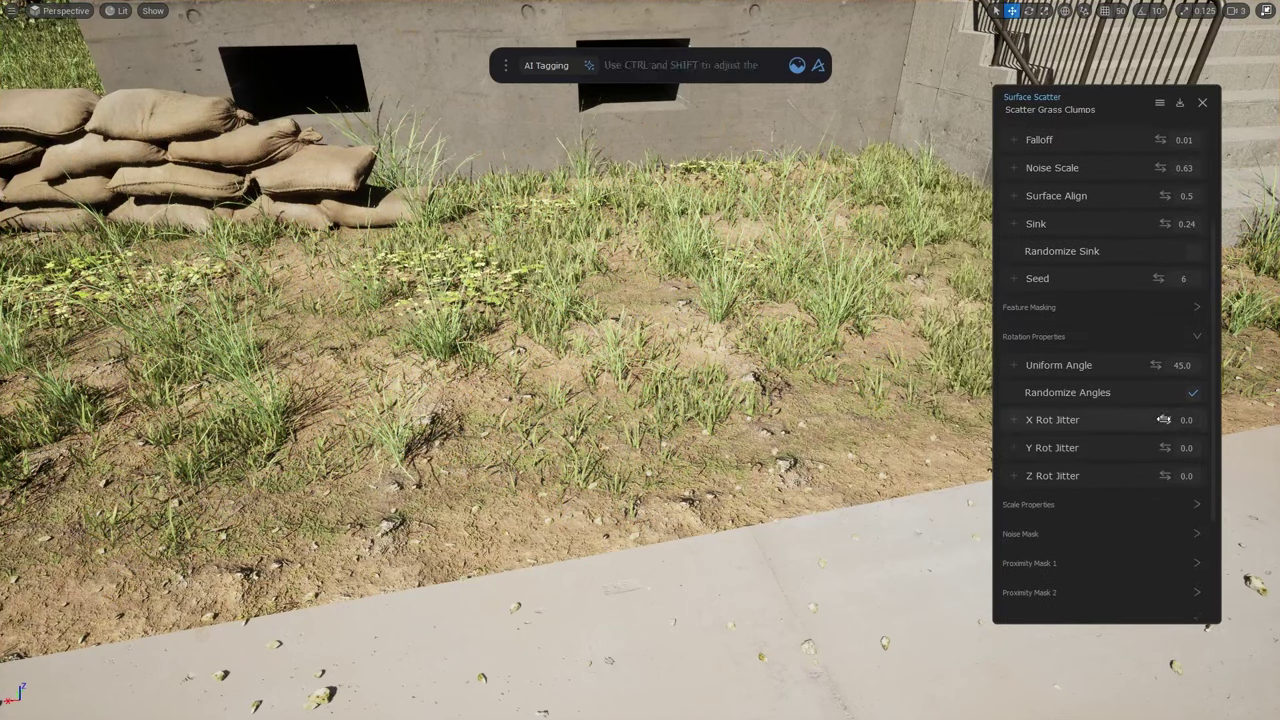
left_click_drag(1165, 420, 1190, 447)
scroll(1185, 400, "up", 3)
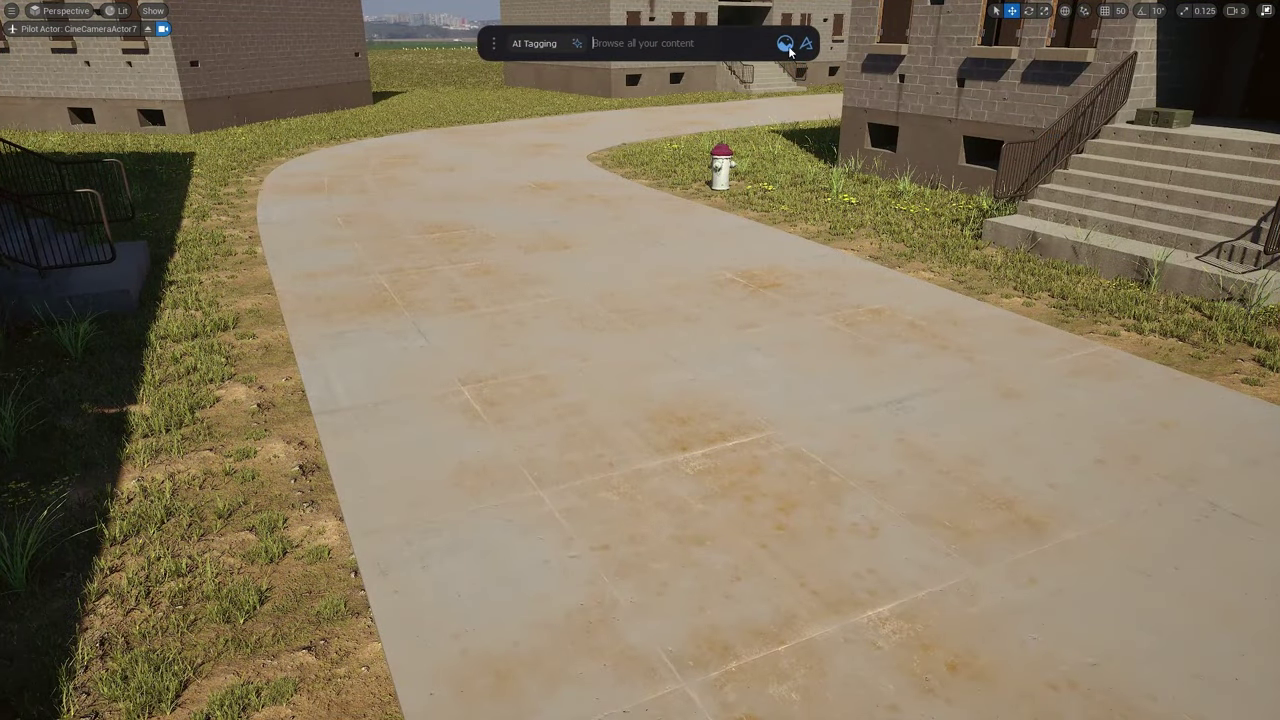
Search the Megascans library for rock and scatter Scattered Granite Rocks over the road
left_click(785, 44)
type("rock")
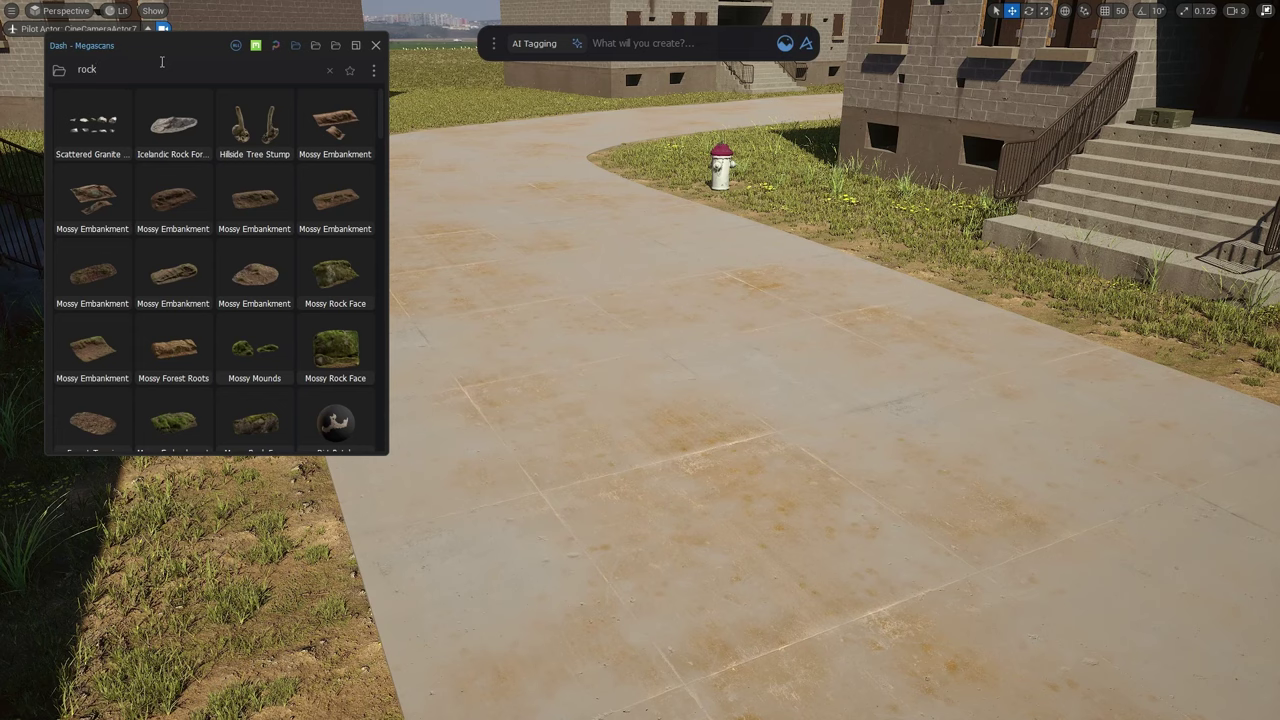
left_click_drag(88, 127, 590, 449)
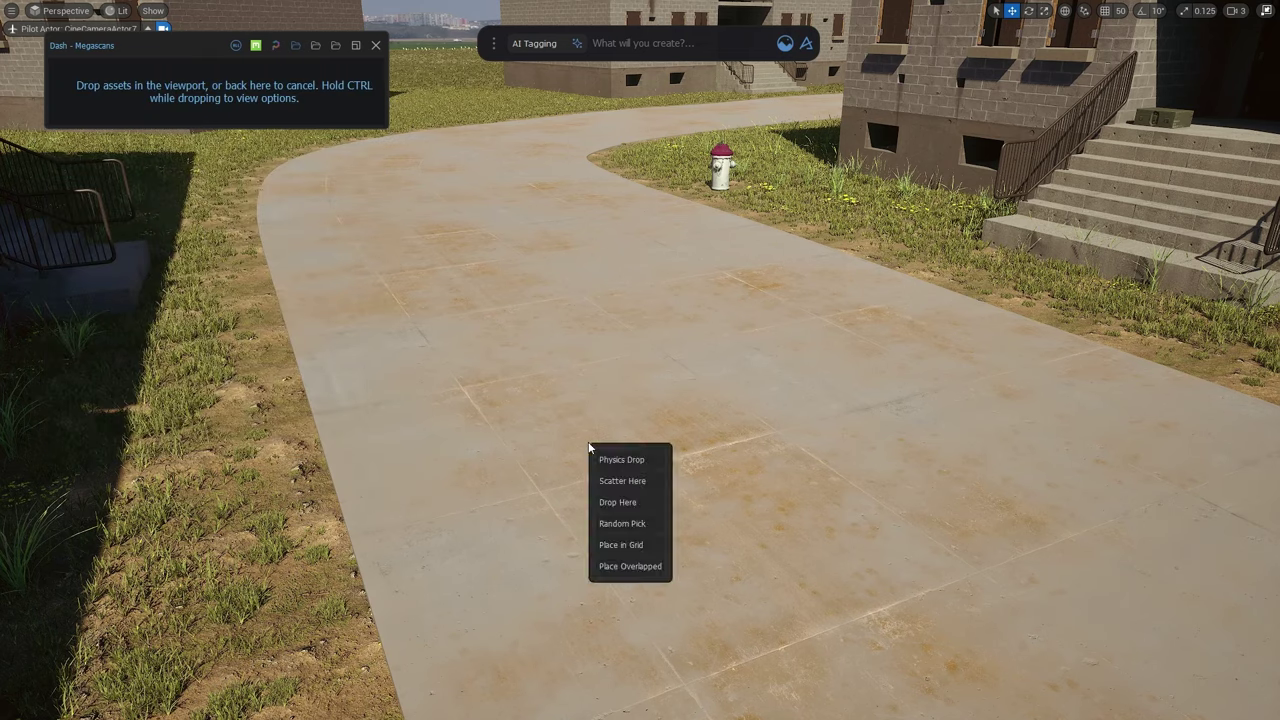
left_click(622, 481)
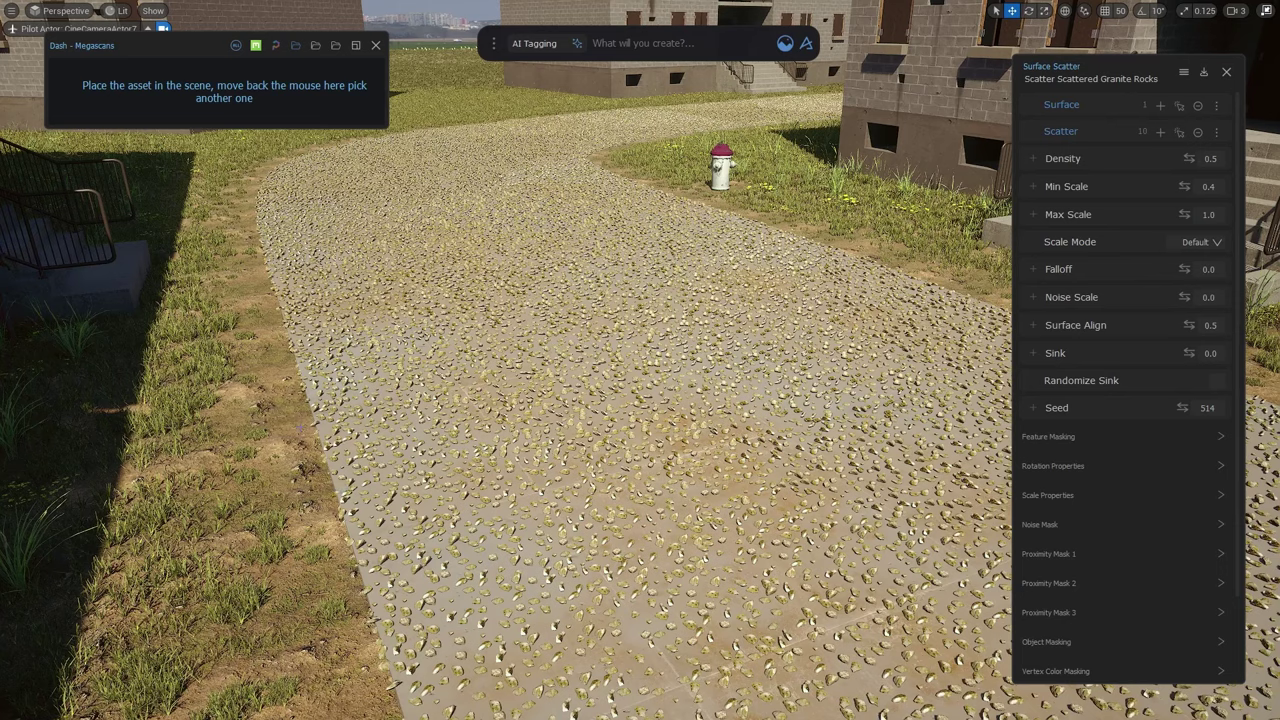
Add the terrain as a second scatter surface and keep the rocks inside the road's object mask with a distance of 0.75
left_click(301, 429)
left_click(1163, 106)
scroll(1132, 476, "down", 3)
left_click(1112, 548)
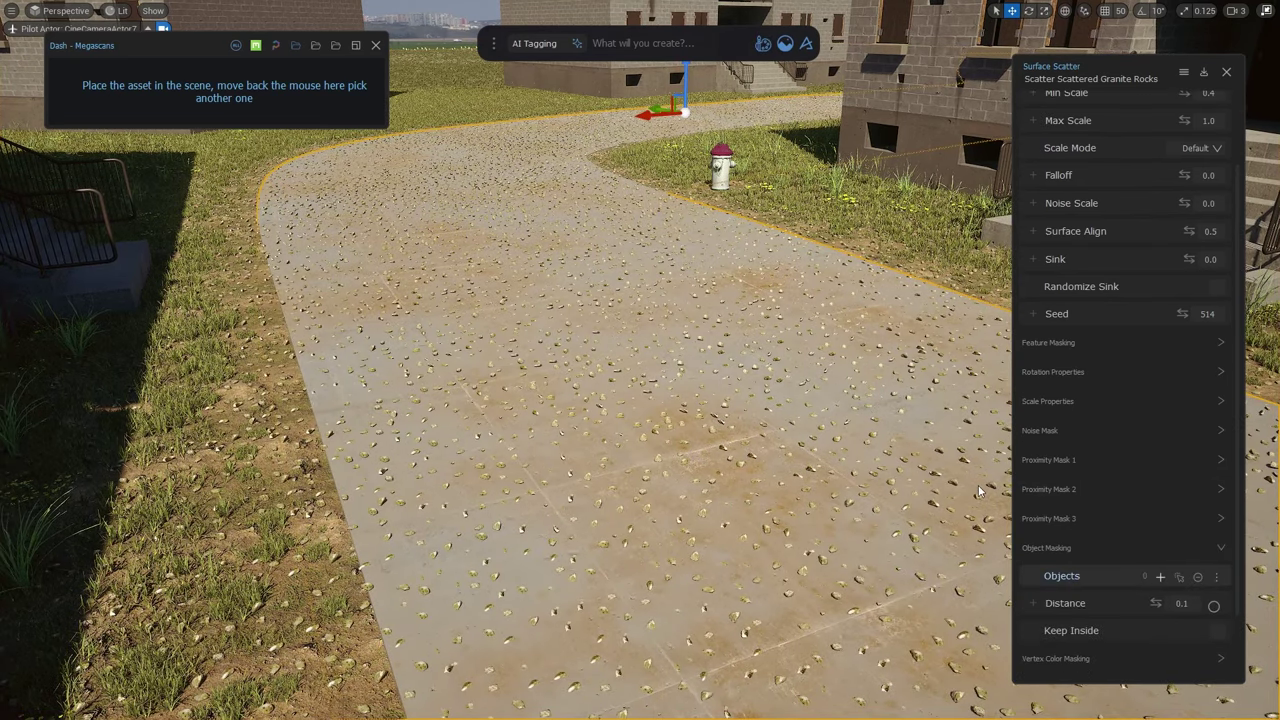
left_click(1216, 630)
left_click(1181, 603)
type("0.75")
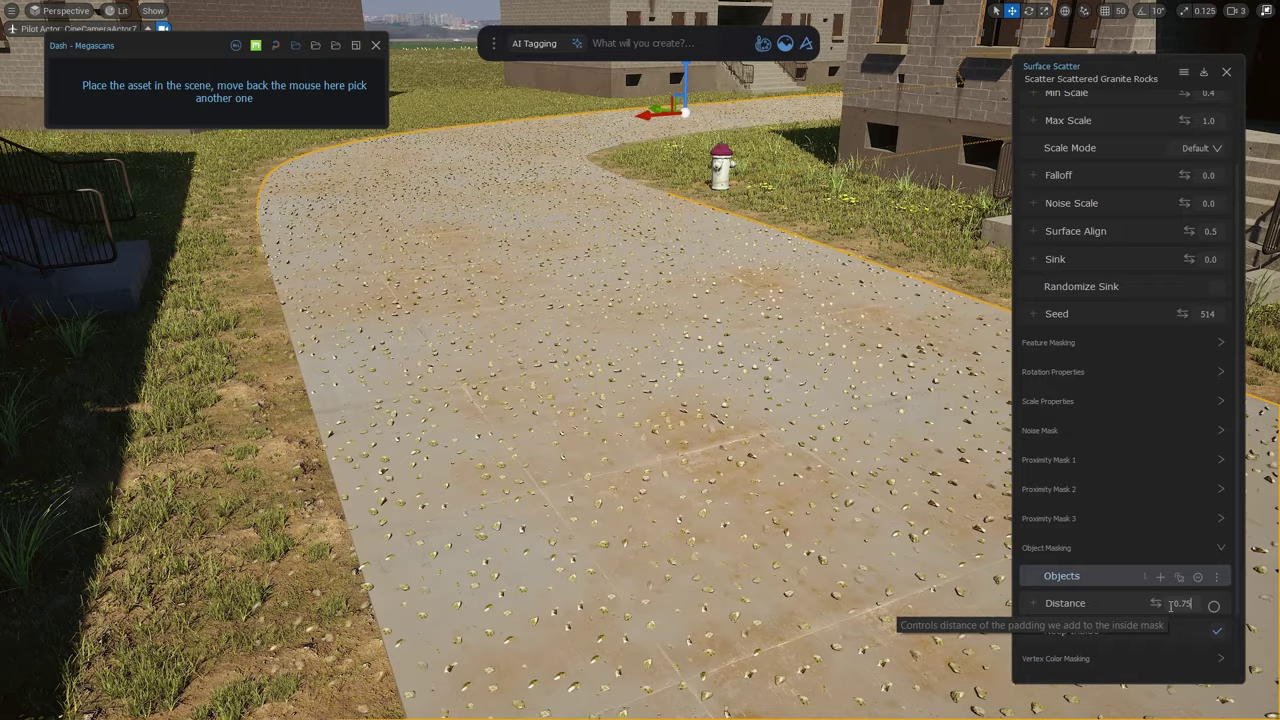
key("Return")
Set the granite rocks scatter's noise mask breakup to 0.56
right_click_drag(820, 440, 815, 418)
scroll(1169, 503, "up", 2)
left_click(1147, 530)
scroll(1140, 520, "down", 2)
left_click_drag(1165, 393, 1221, 393)
Set the granite rocks' minimum scale to 0.24 and maximum scale to 0.38, and close the scatter settings
right_click_drag(808, 371, 790, 445)
scroll(1160, 410, "up", 2)
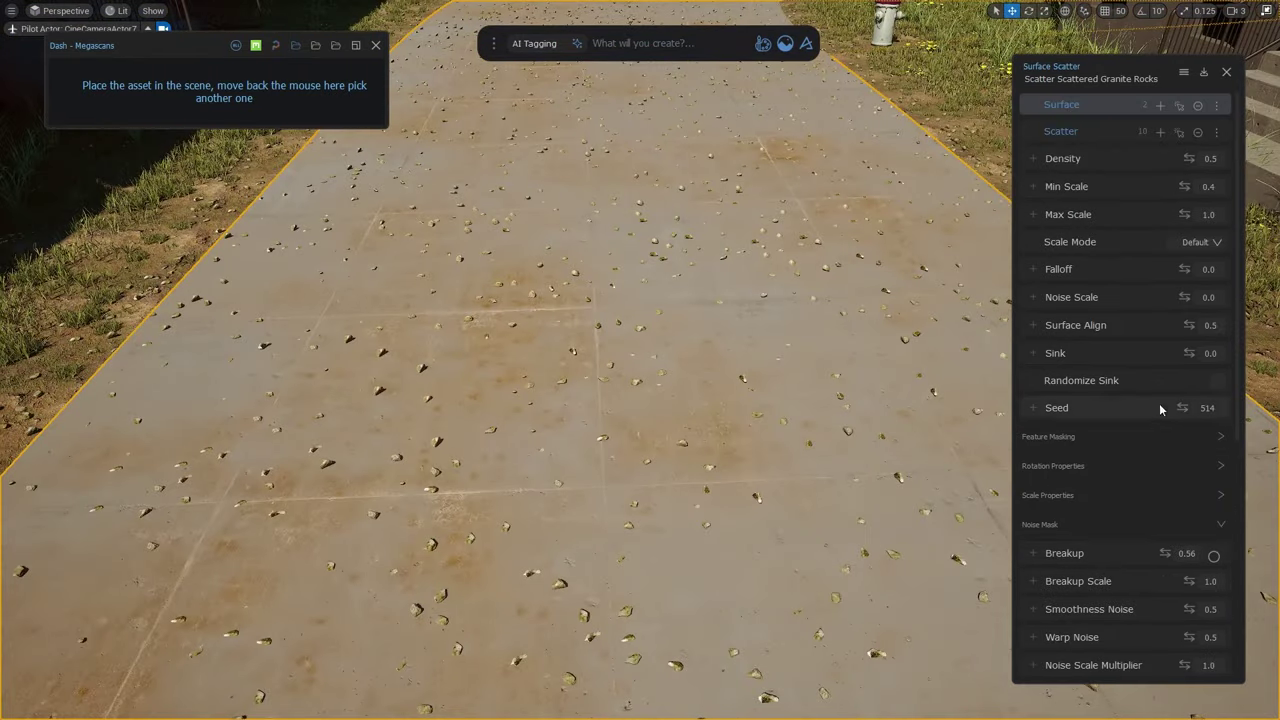
left_click_drag(1184, 214, 1143, 214)
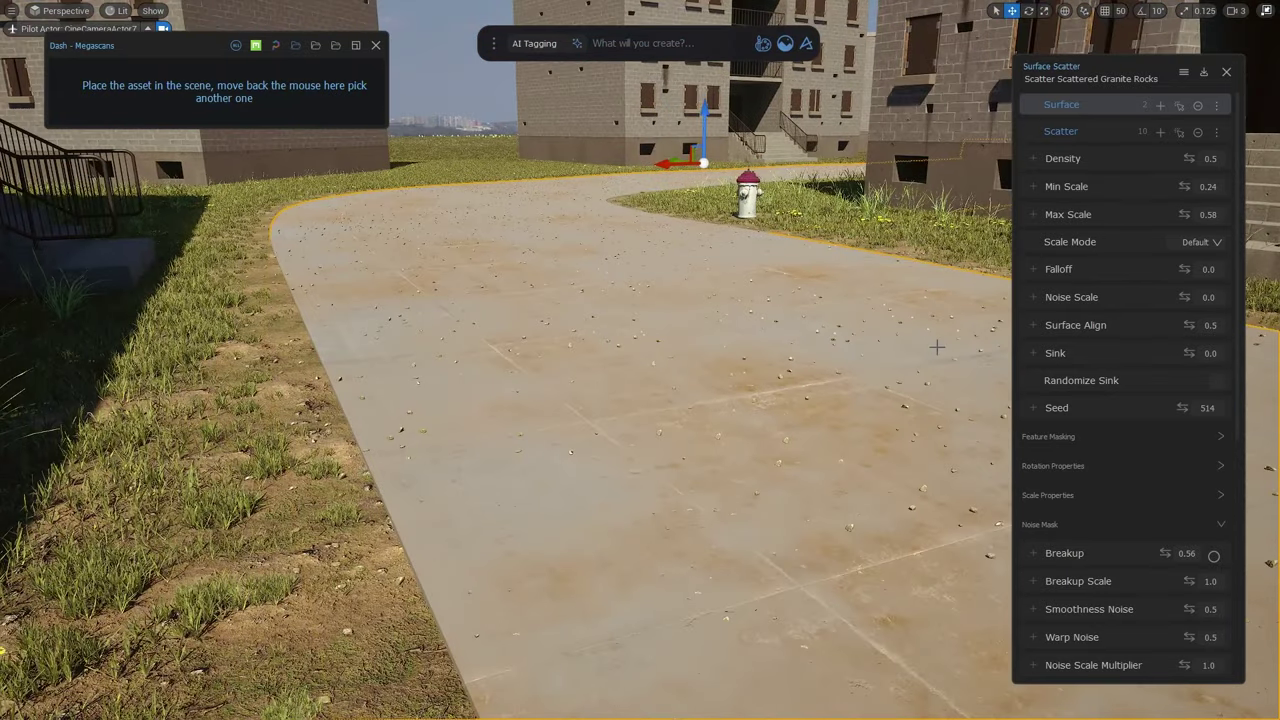
scroll(1124, 424, "down", 5)
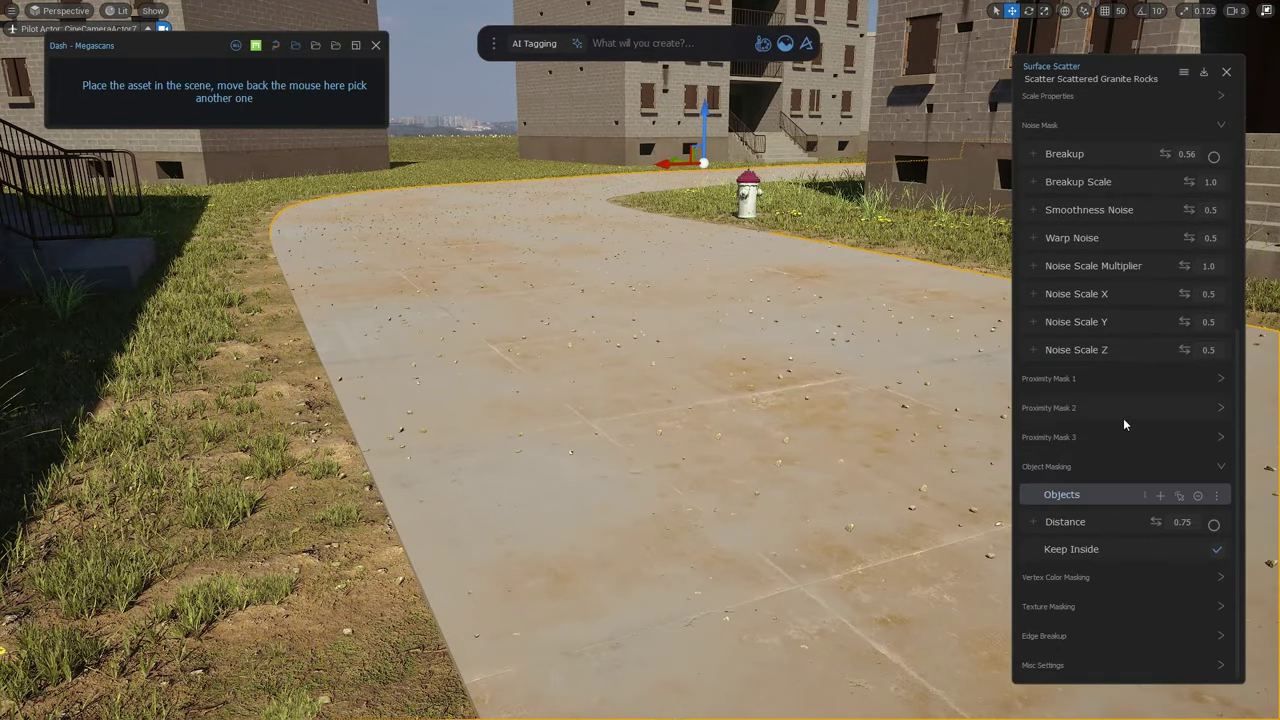
scroll(1150, 610, "down", 1)
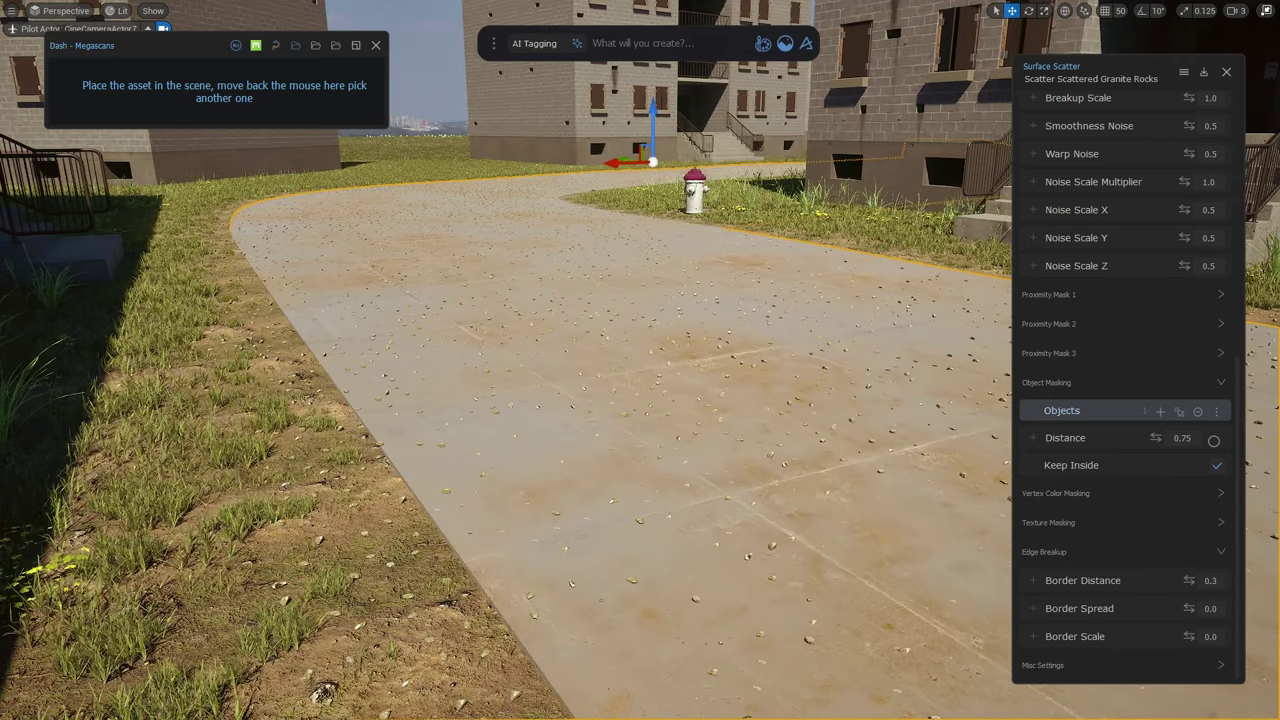
scroll(1187, 211, "up", 6)
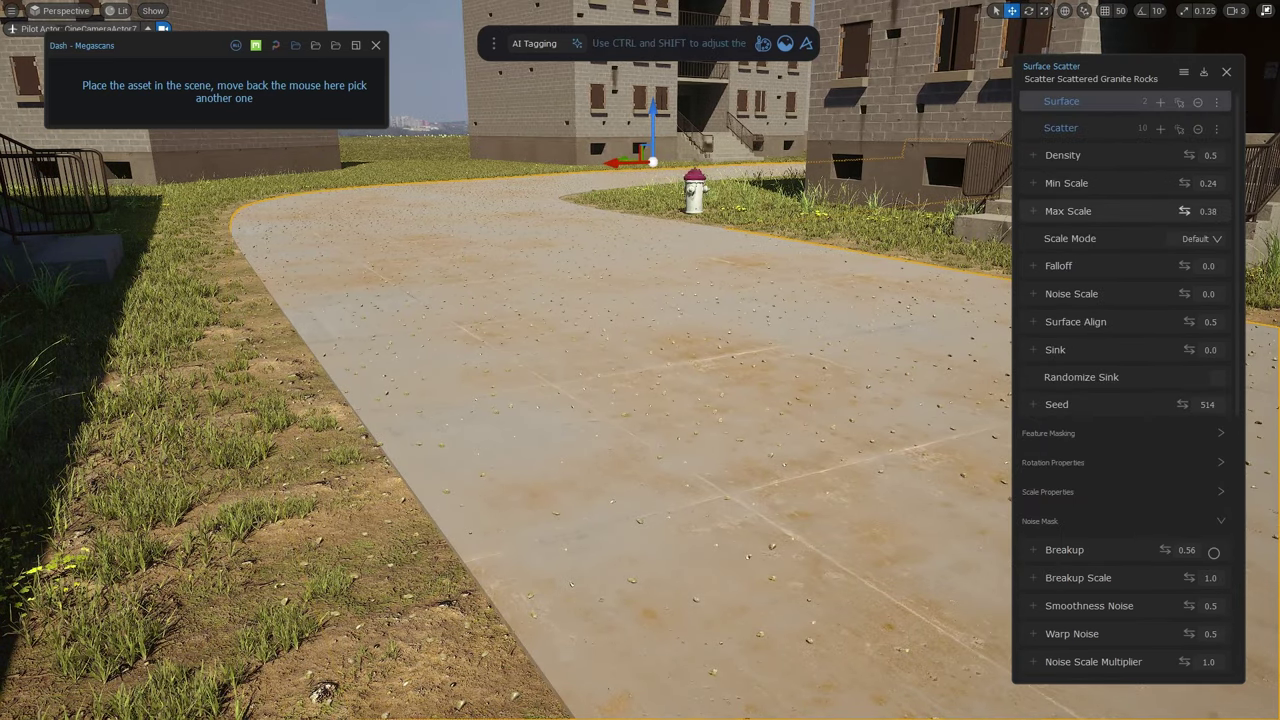
left_click(1228, 77)
Scatter a second layer of Scattered Granite Rocks on the road with minimum scale 0.3 and maximum scale 0.75
mouse_move(92, 122)
left_click_drag(92, 122, 571, 517)
left_click(571, 512)
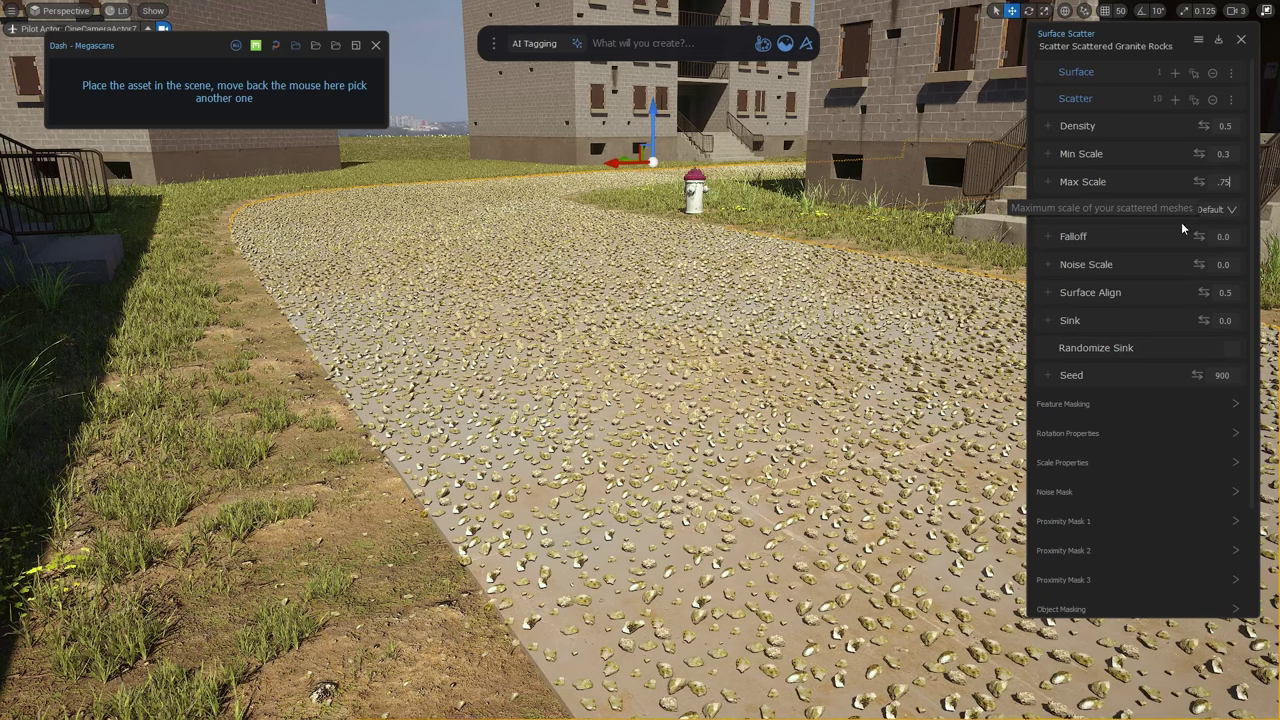
Set the second rock layer's noise mask breakup to 0.79 and breakup scale to 4.6, and adjust its edge breakup border distance and spread
scroll(1151, 362, "down", 2)
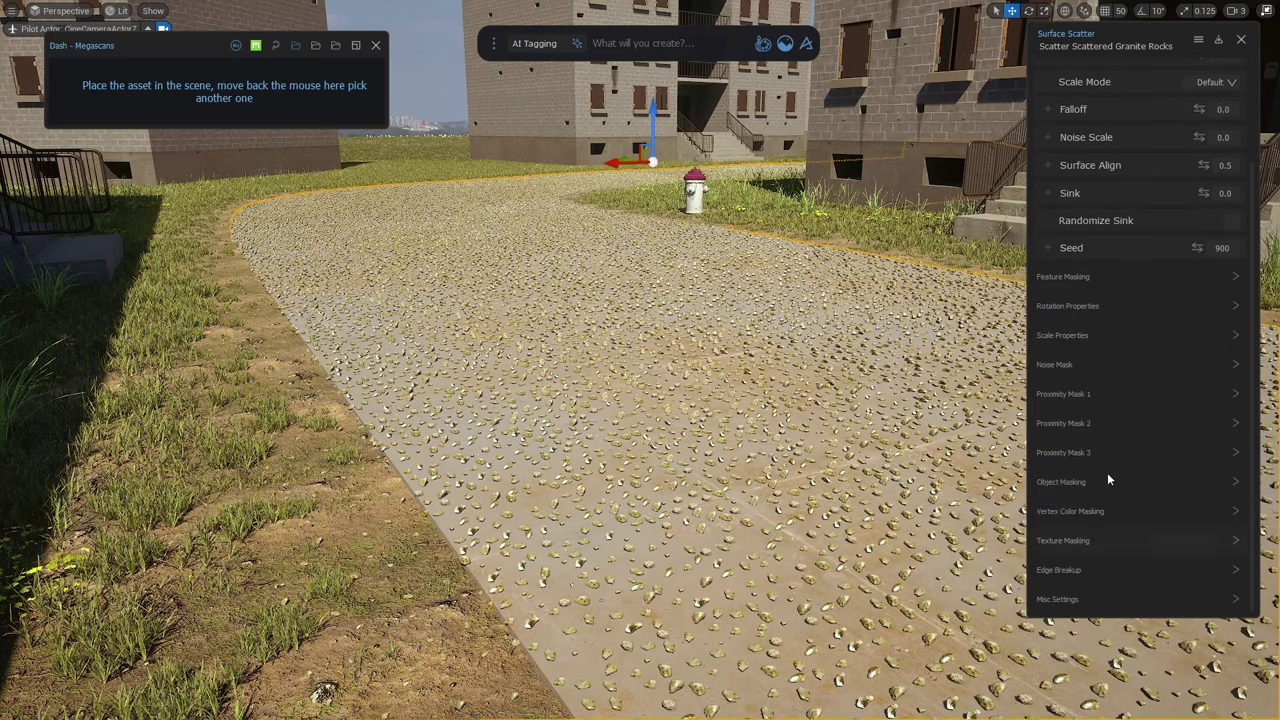
left_click(1090, 369)
left_click_drag(1181, 393, 1214, 421)
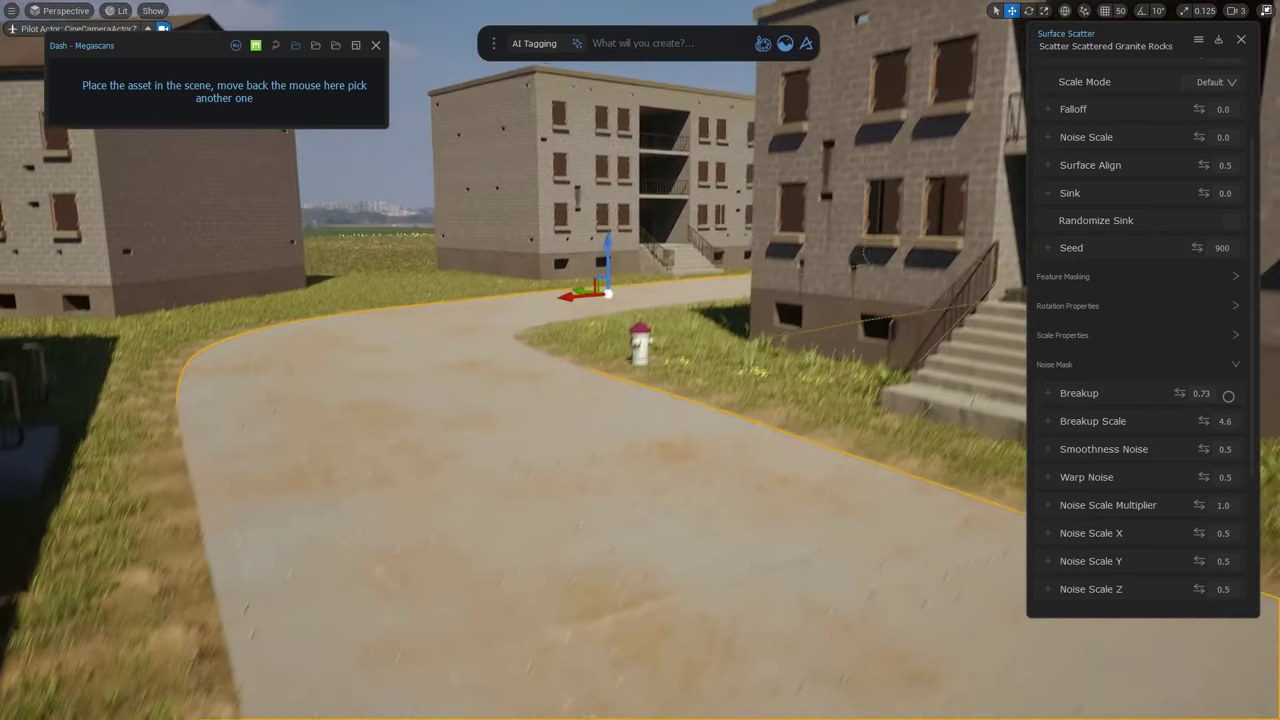
scroll(1140, 450, "down", 3)
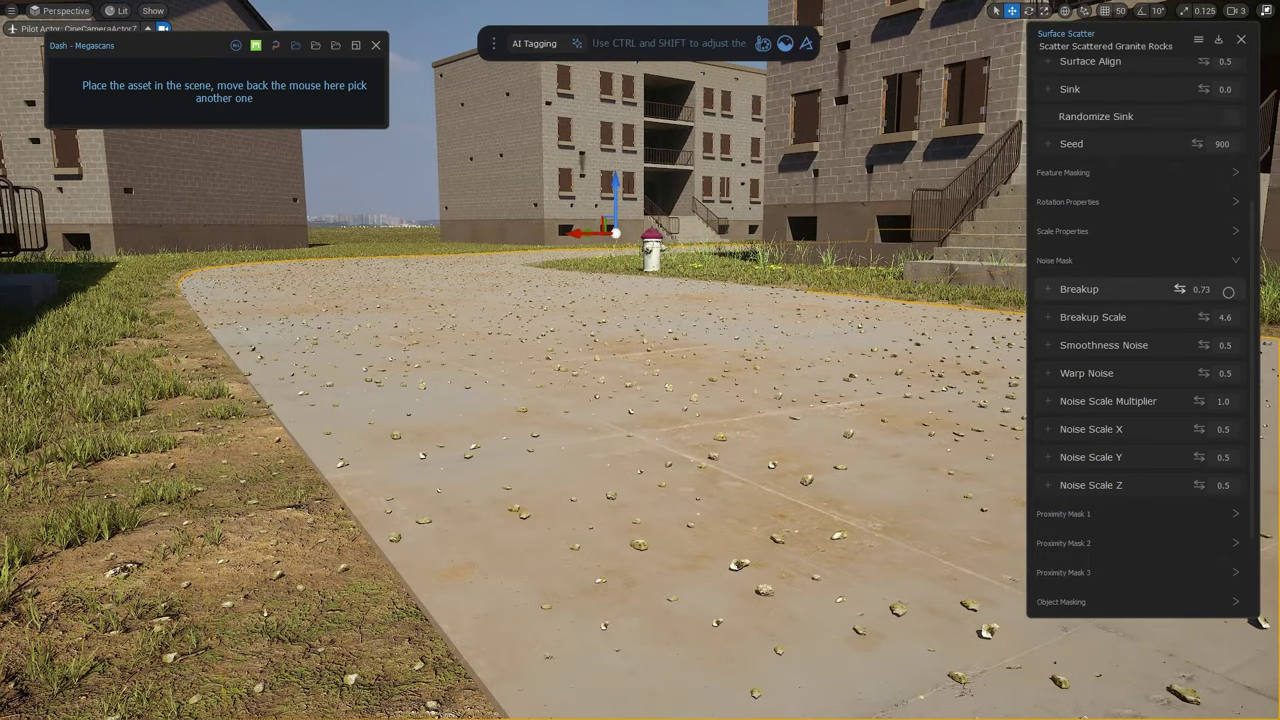
left_click_drag(1228, 292, 1232, 292)
scroll(1207, 430, "down", 3)
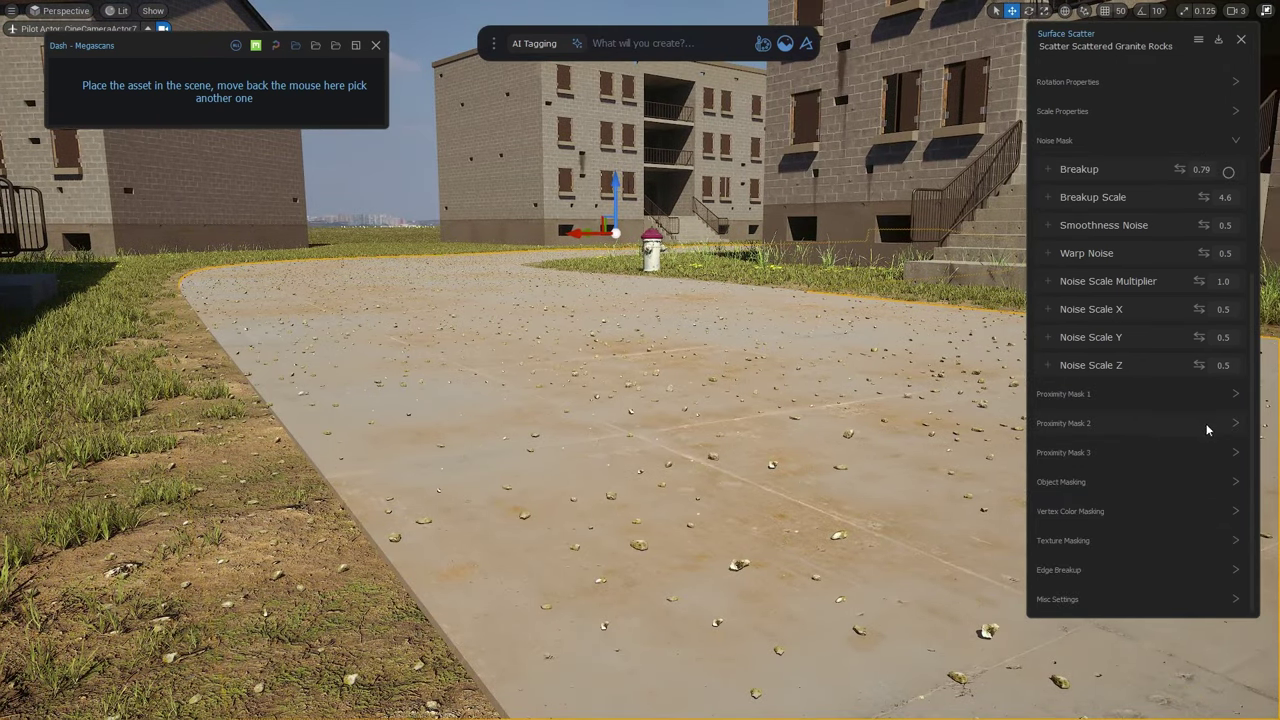
left_click(1120, 571)
left_click_drag(1204, 515, 1208, 542)
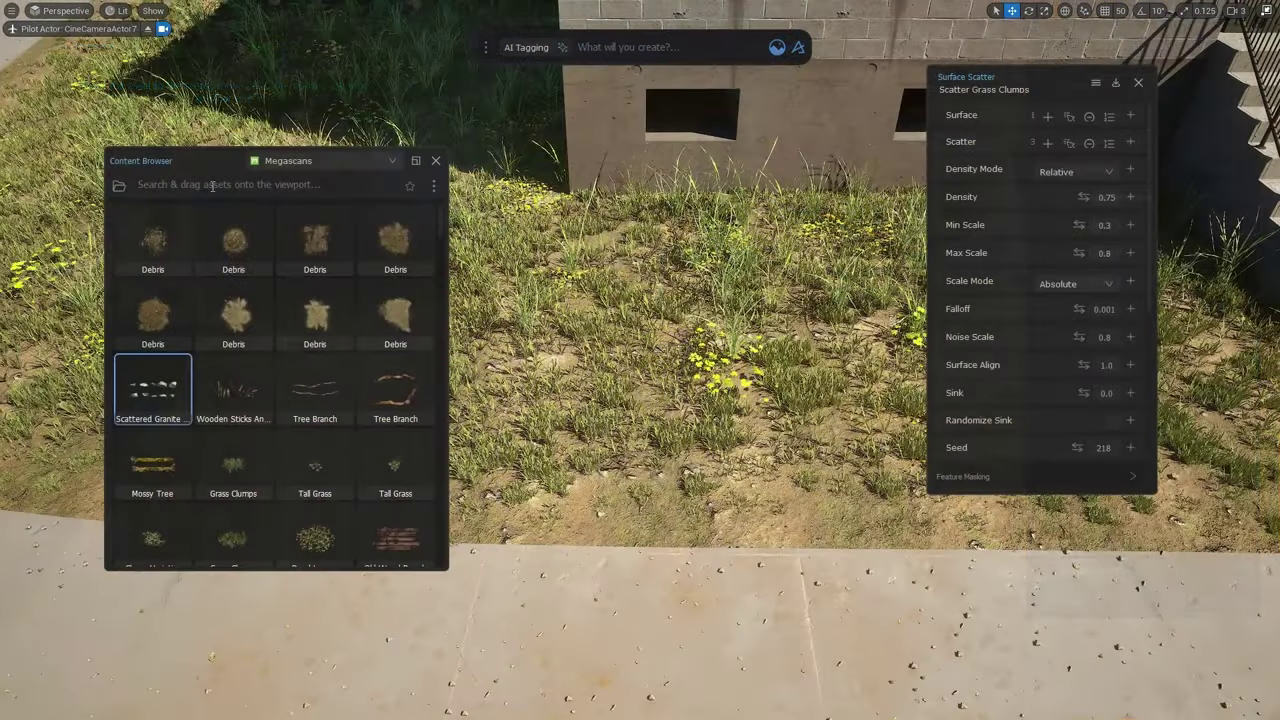
Search Megascans for hydrant, place the Fire Hydrant on the grass beside the road and enlarge it
left_click(212, 185)
type("hydrant")
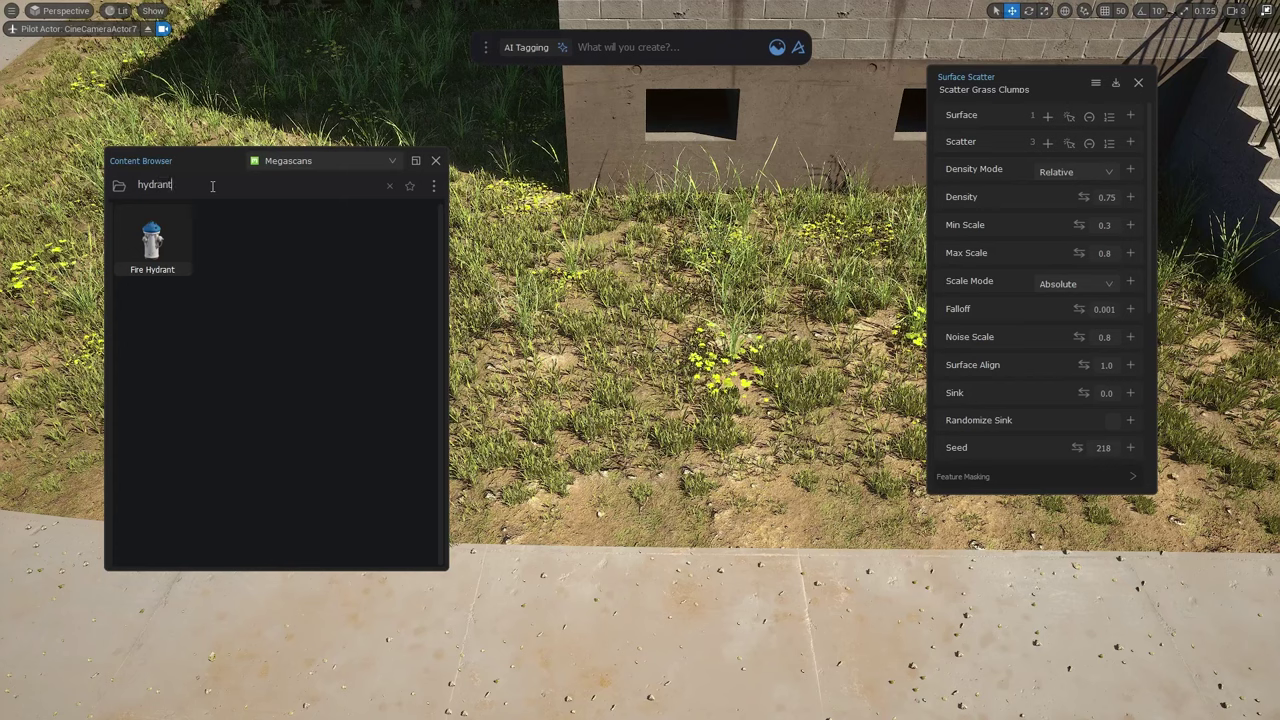
left_click_drag(152, 240, 631, 505)
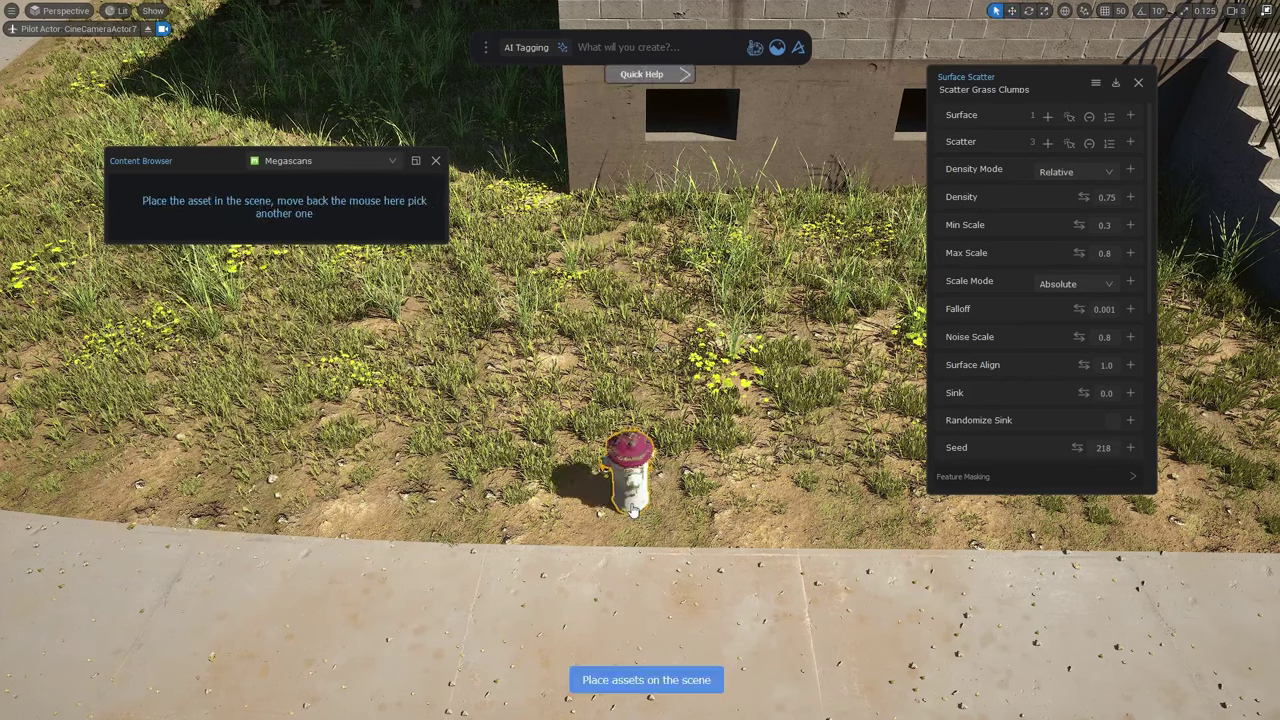
scroll(676, 481, "up", 5)
scroll(676, 481, "up", 5)
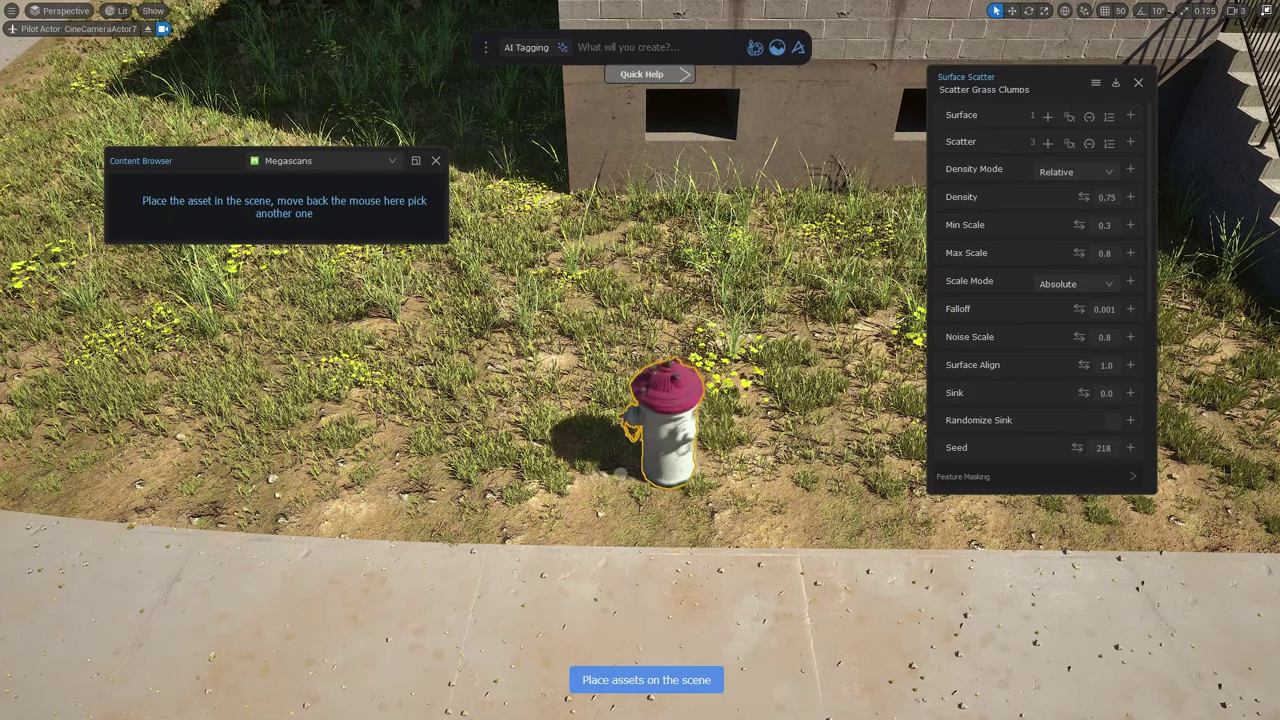
left_click_drag(643, 410, 617, 424)
Add the fire hydrant to the grass clumps scatter's object mask and adjust the hydrant's height on the ground
scroll(1064, 410, "down", 5)
left_click(1050, 240)
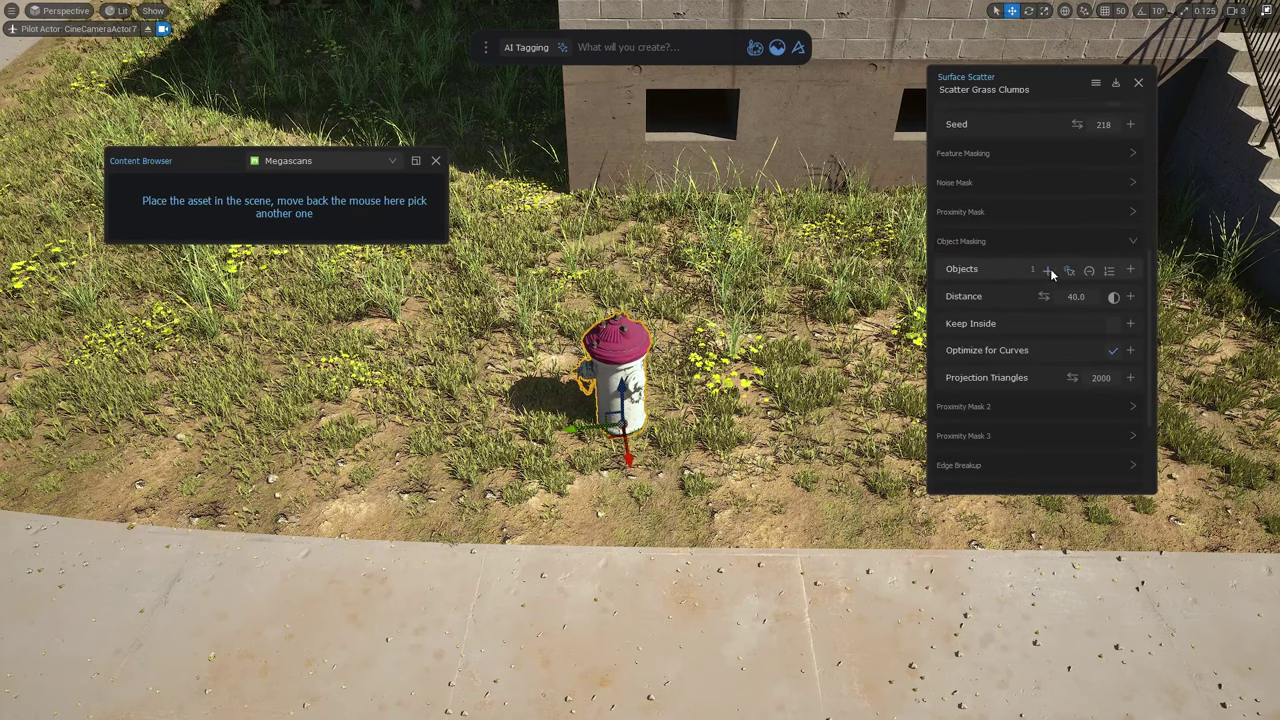
key("f")
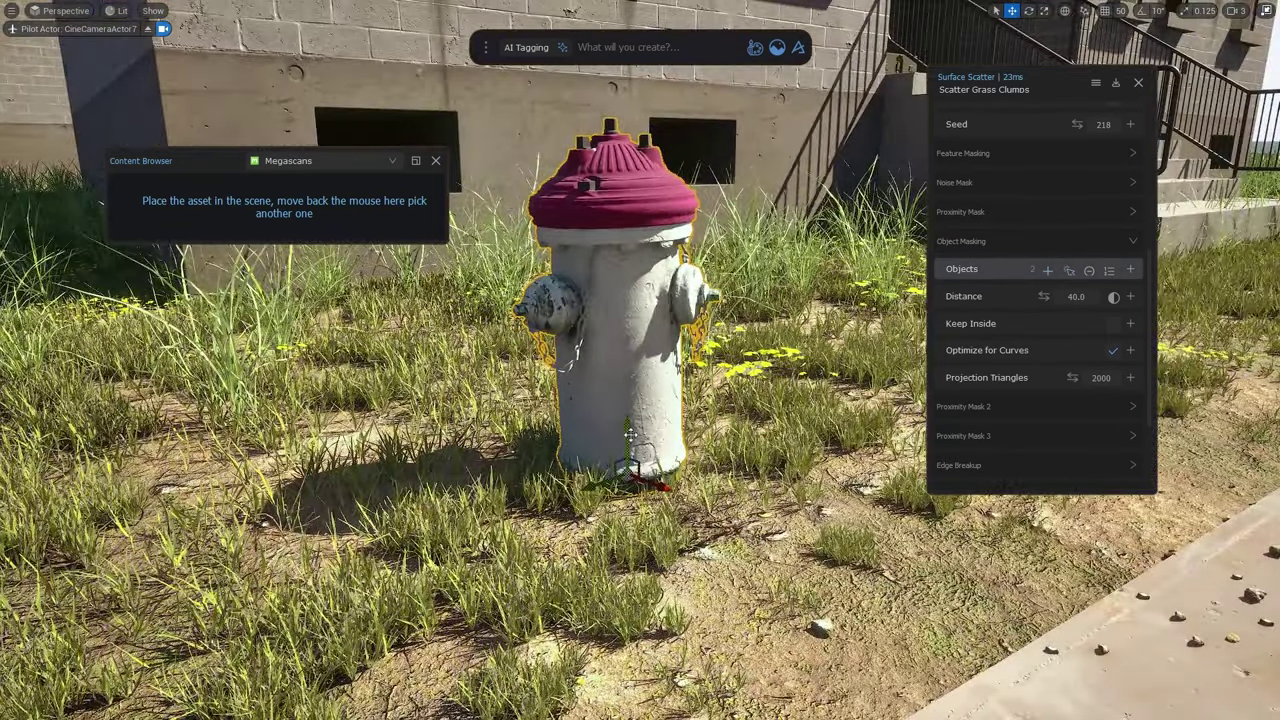
left_click_drag(630, 435, 627, 444)
right_click_drag(627, 444, 500, 500)
key("g")
right_click_drag(580, 432, 575, 430)
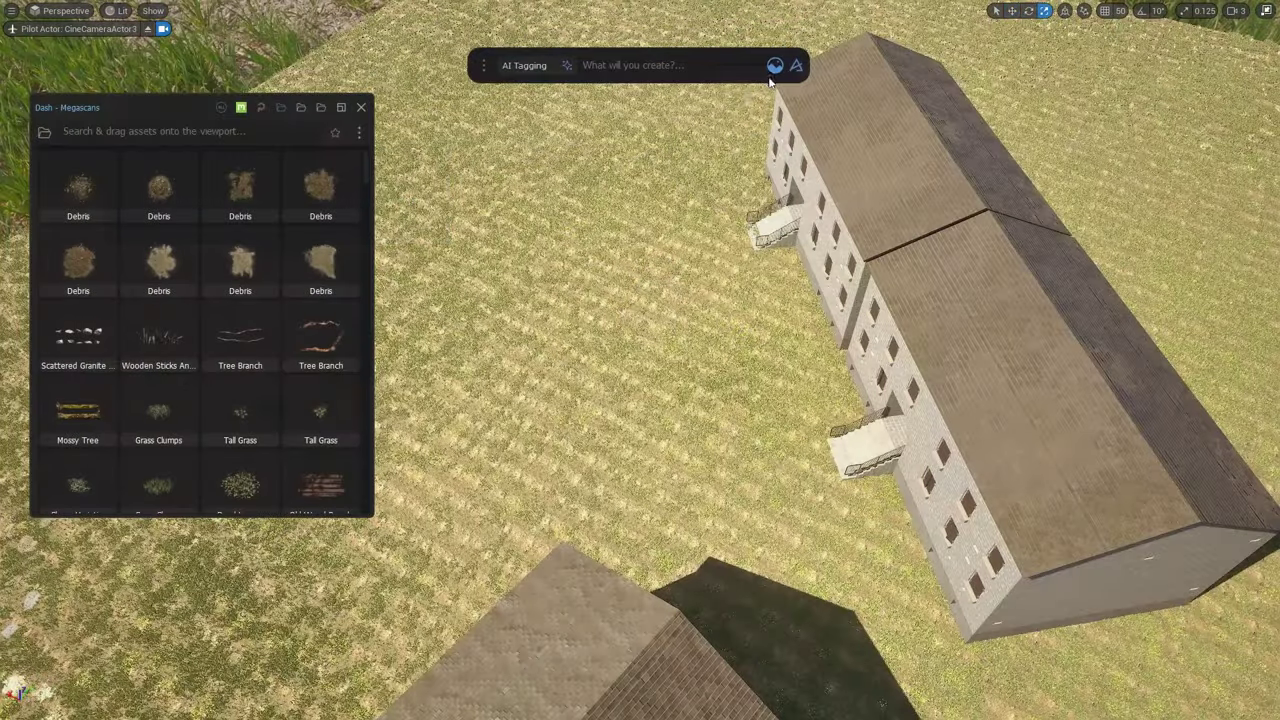
Search the DeusEx_Hells_Kitchen library for newpine and scatter NewPine2 through NewPine6 over the terrain with scale 0.5 to 0.75
left_click_drag(149, 113, 151, 88)
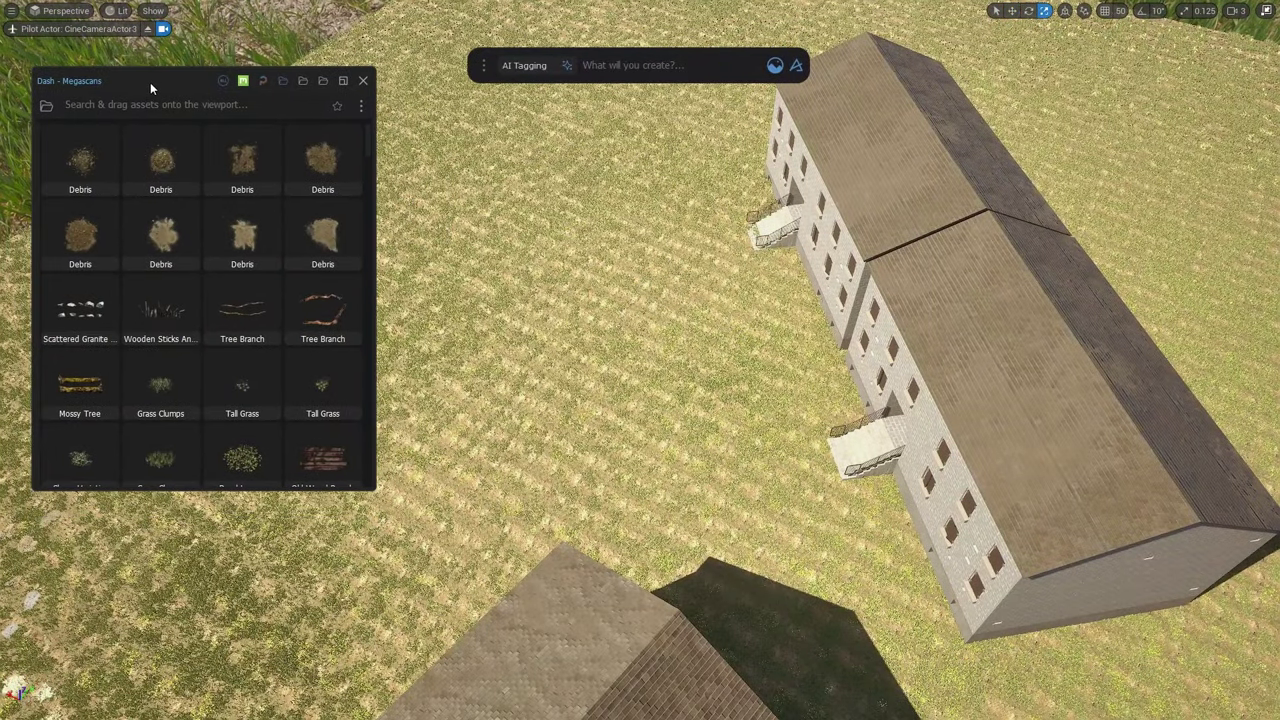
left_click(305, 82)
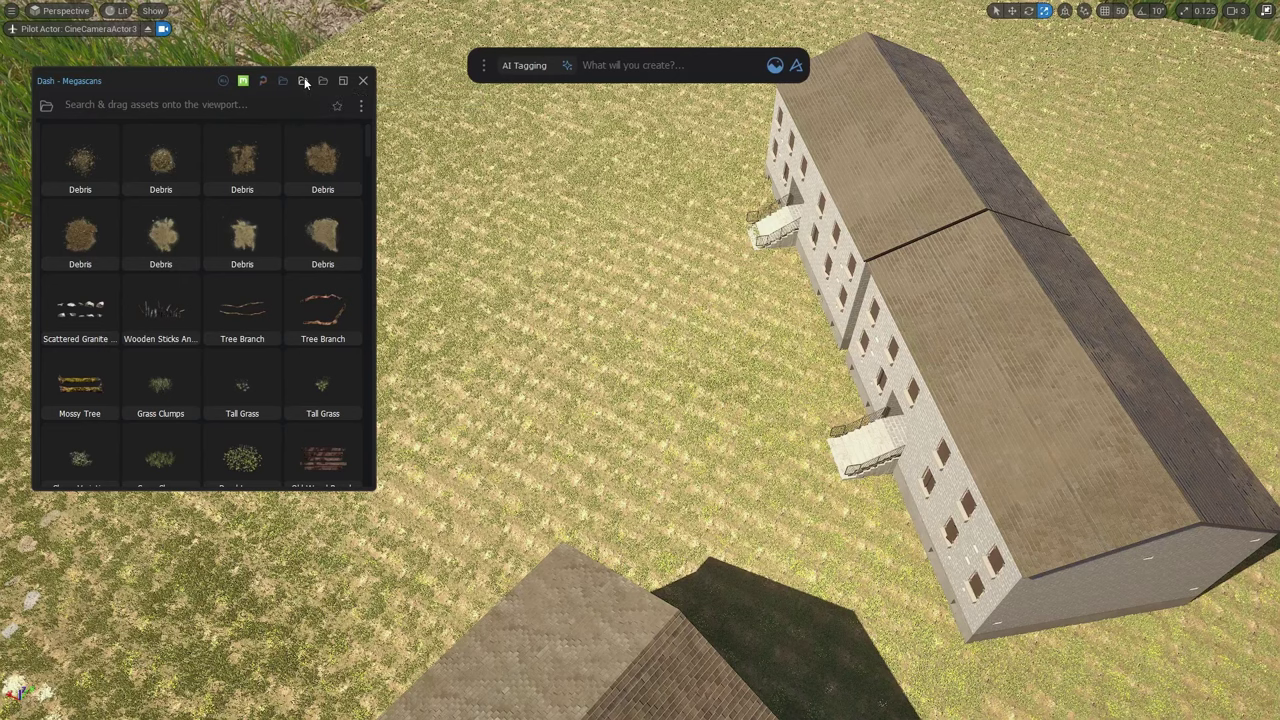
left_click(175, 104)
type("newpine")
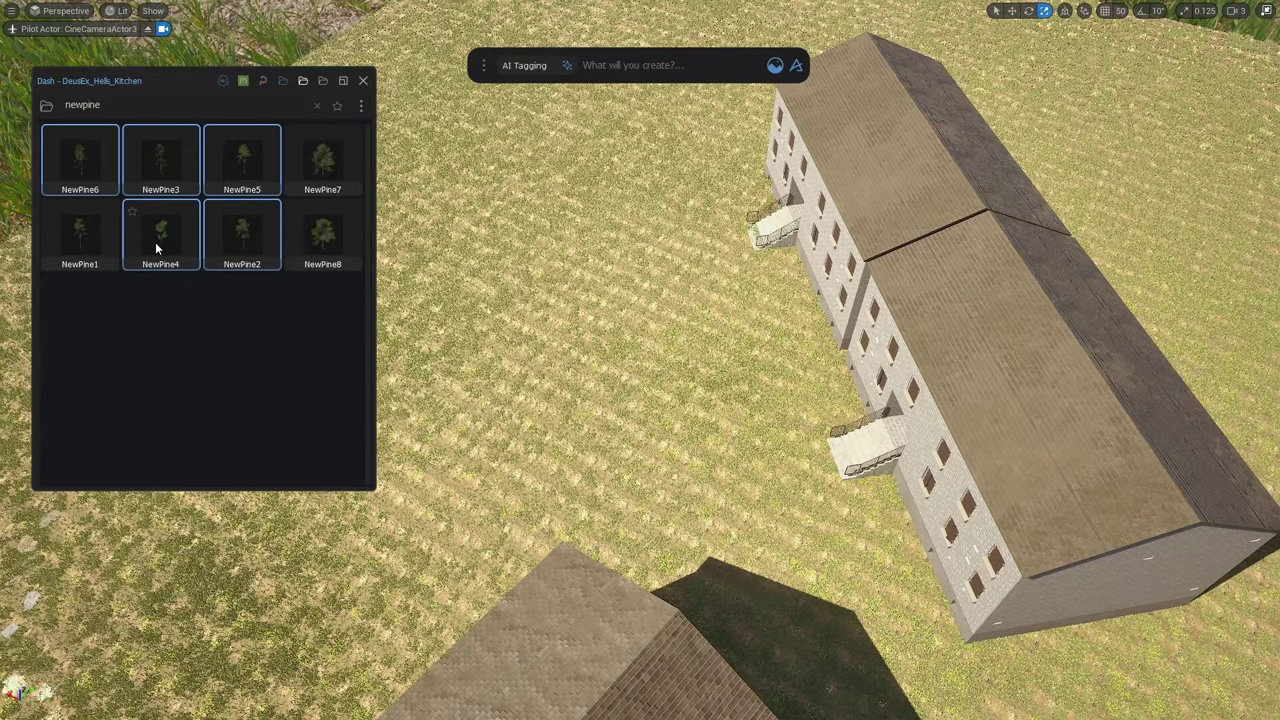
left_click_drag(253, 258, 486, 297)
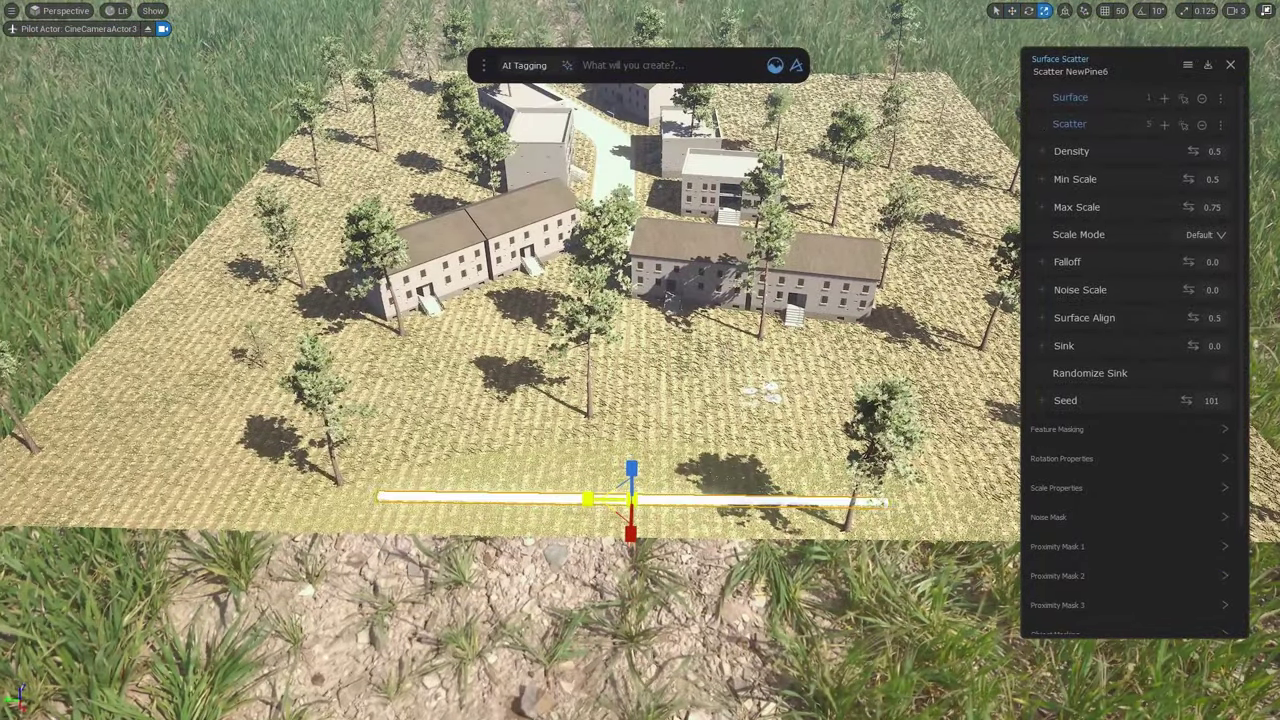
Move the large box volumes into place around the outer edges of the village and select them together
key("w")
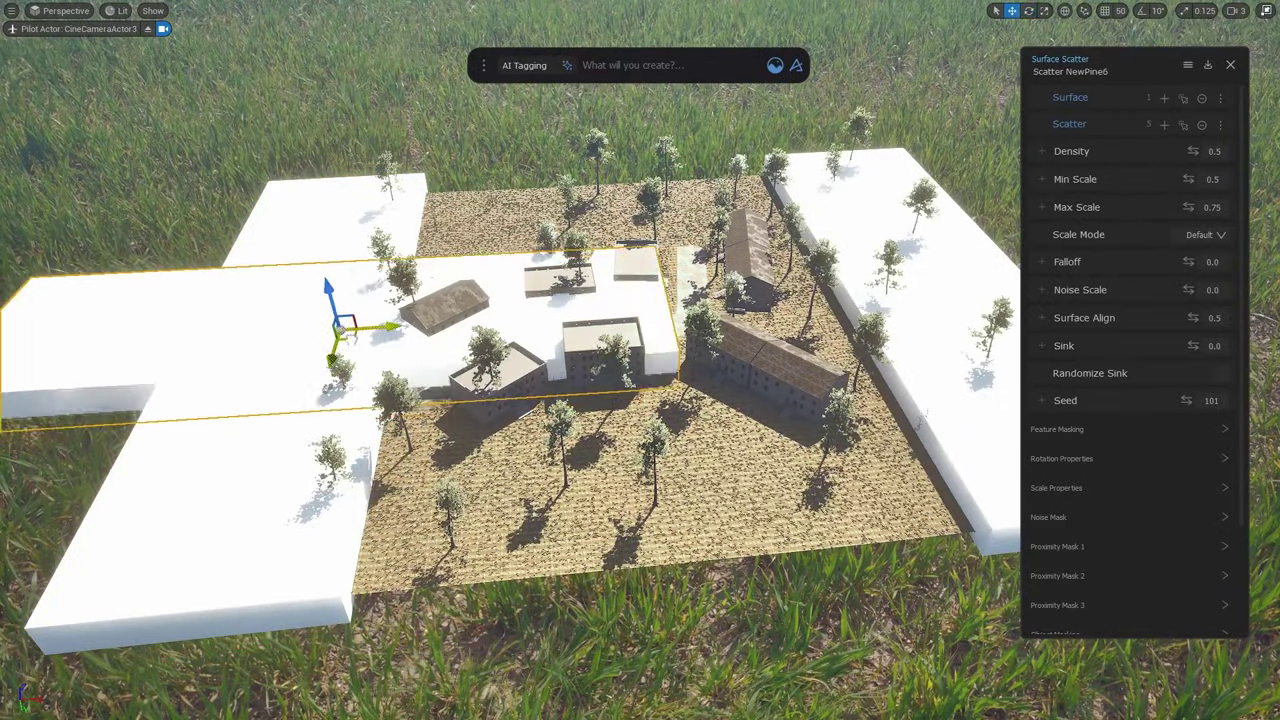
left_click_drag(348, 337, 640, 500)
left_click(320, 270, "shift")
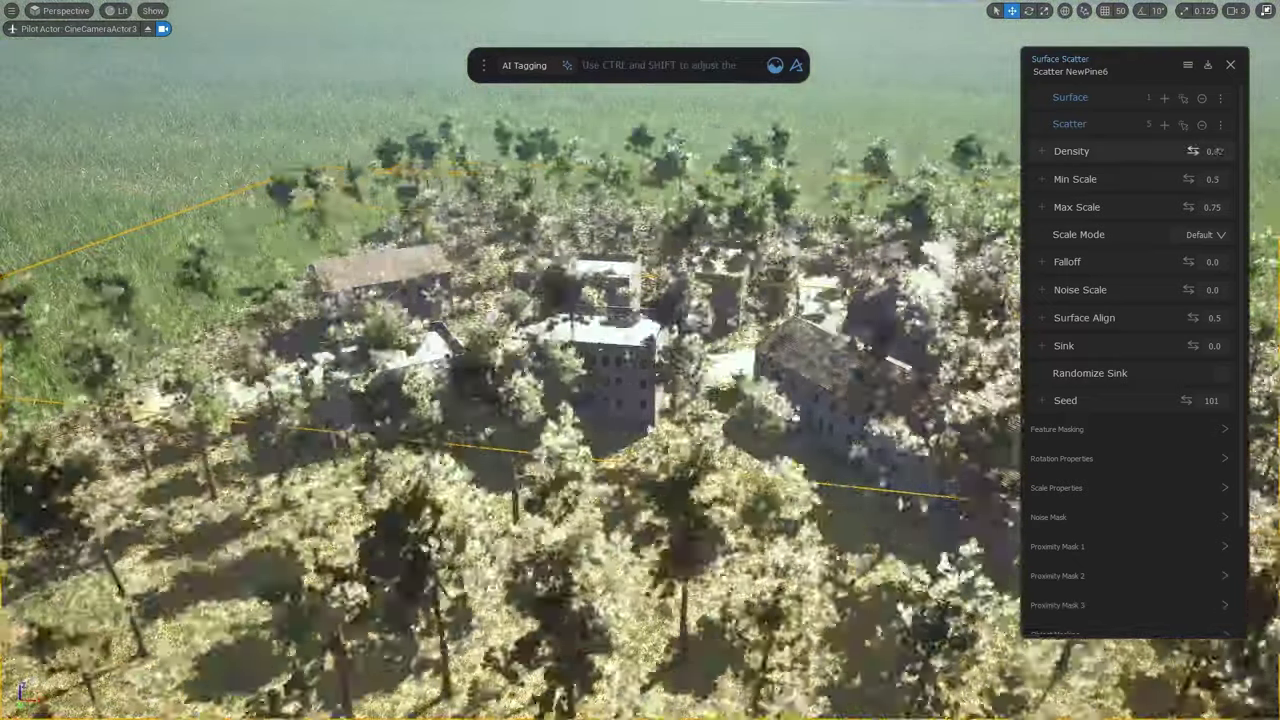
Raise the pine scatter's density to 0.8 and keep the trees inside the box volumes with object masking, adjusting the boxes' position
scroll(1130, 400, "down", 3)
left_click(1098, 500)
scroll(1200, 486, "down", 2)
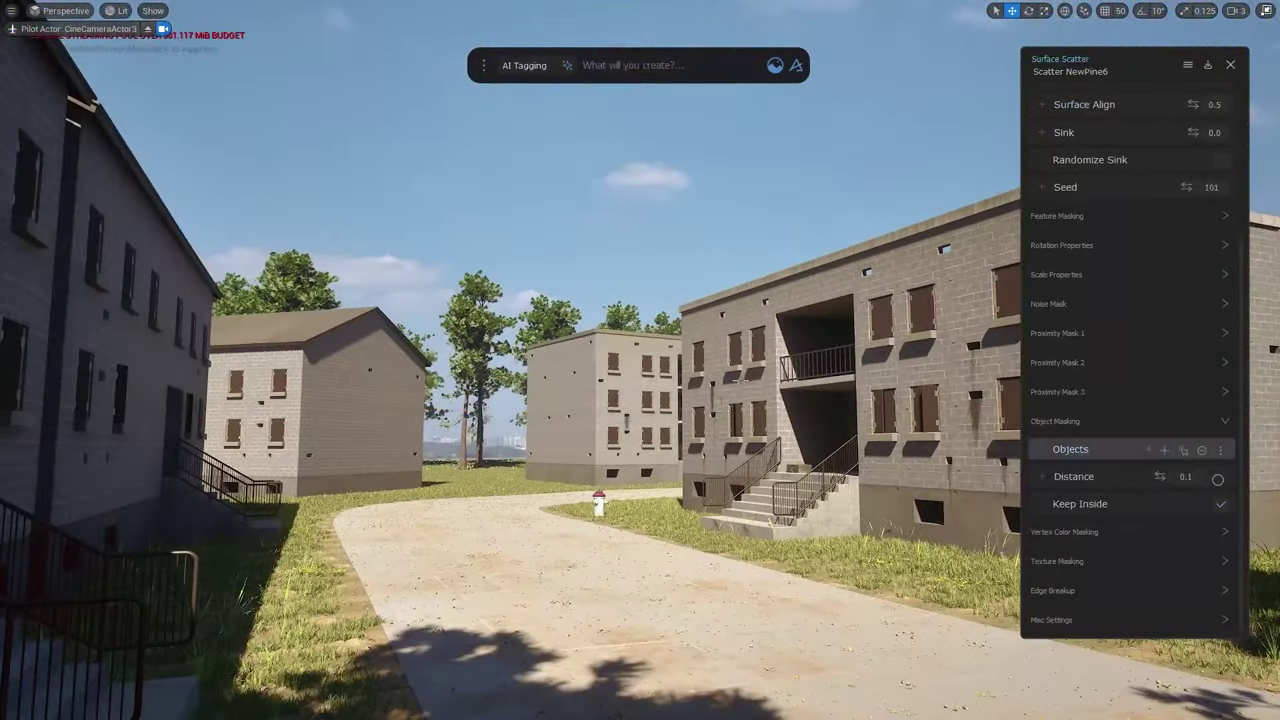
scroll(1164, 499, "up", 5)
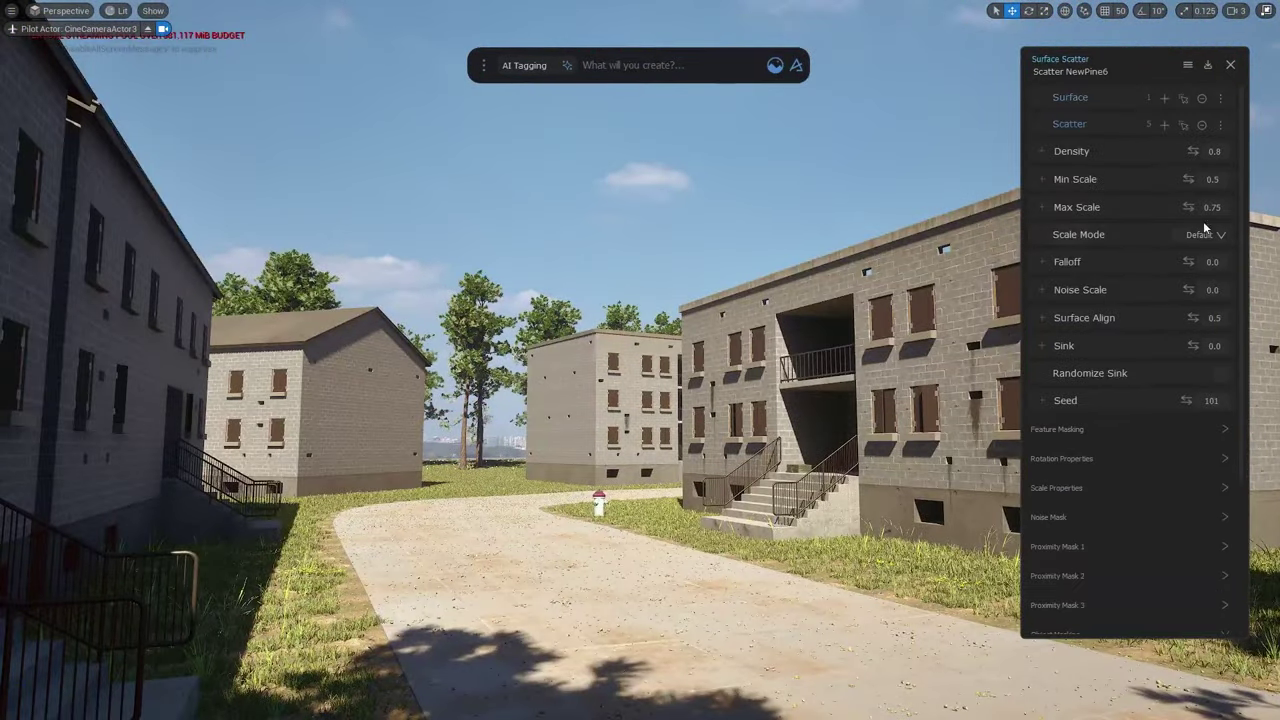
left_click(1150, 458)
scroll(1150, 460, "down", 2)
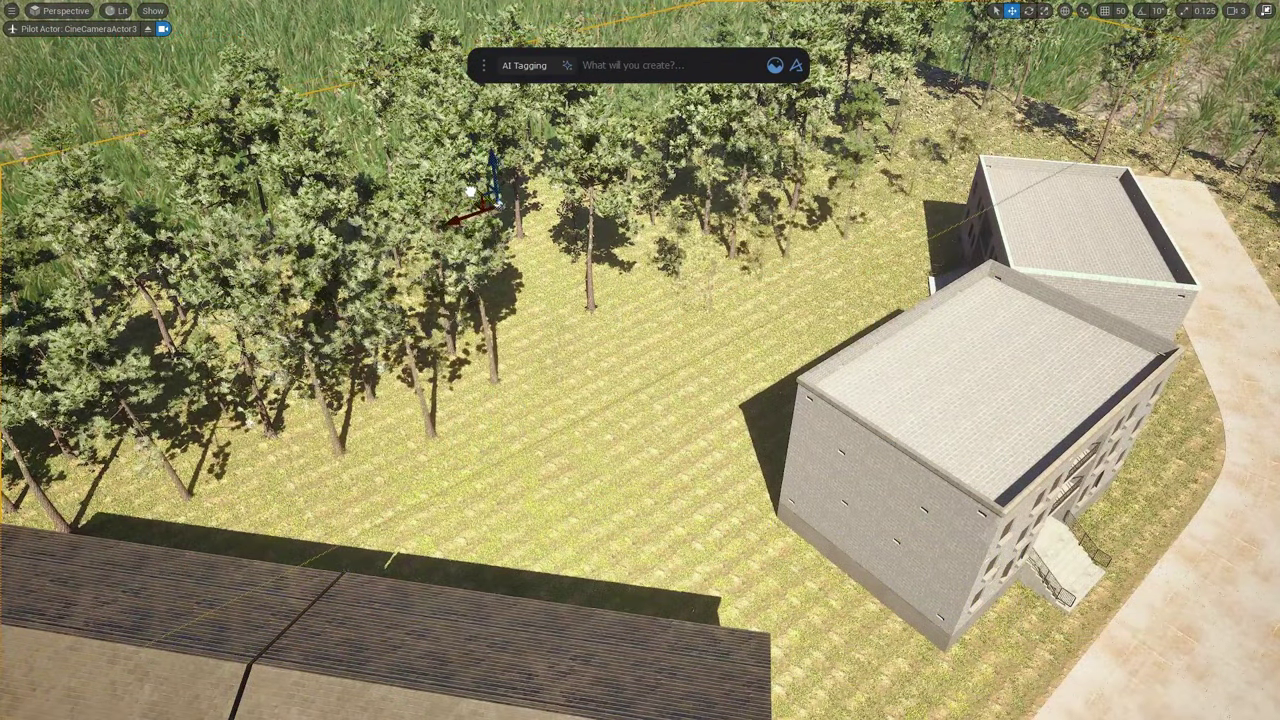
left_click_drag(470, 191, 481, 198)
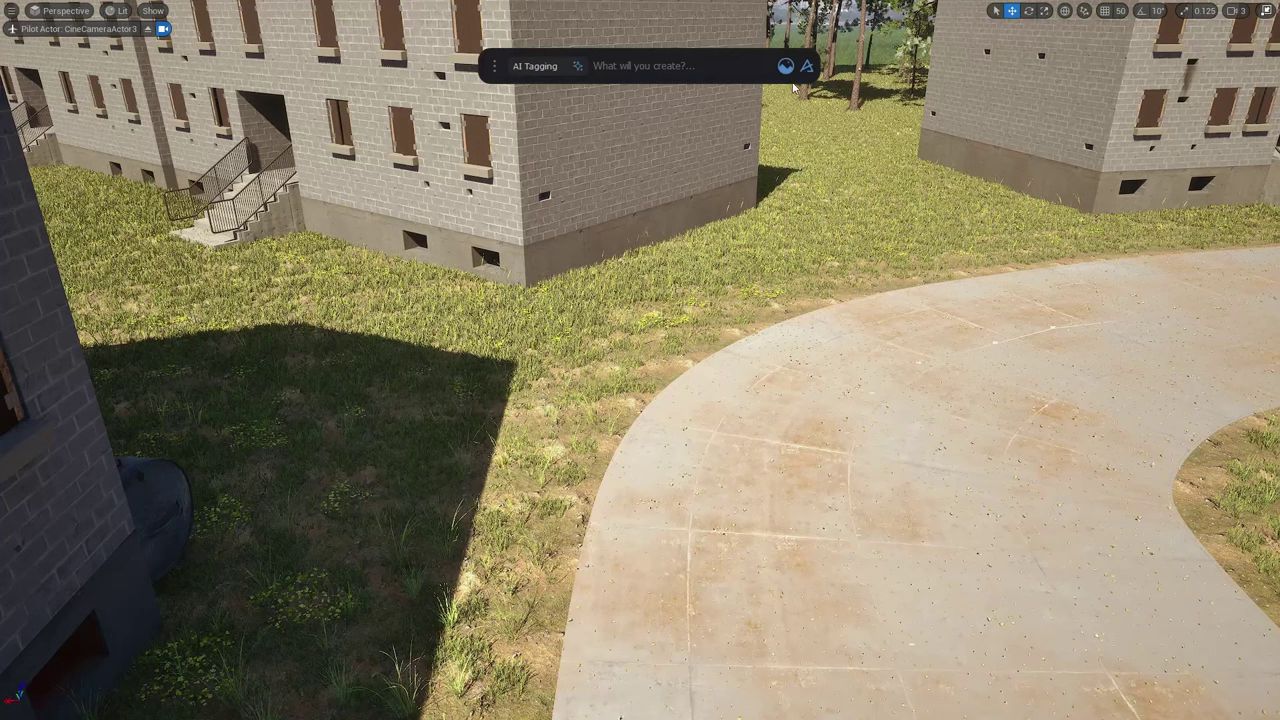
Search Megascans for sandbag and place a Sandbag Barrier on the shaded grass beside the building with the tank
left_click(785, 66)
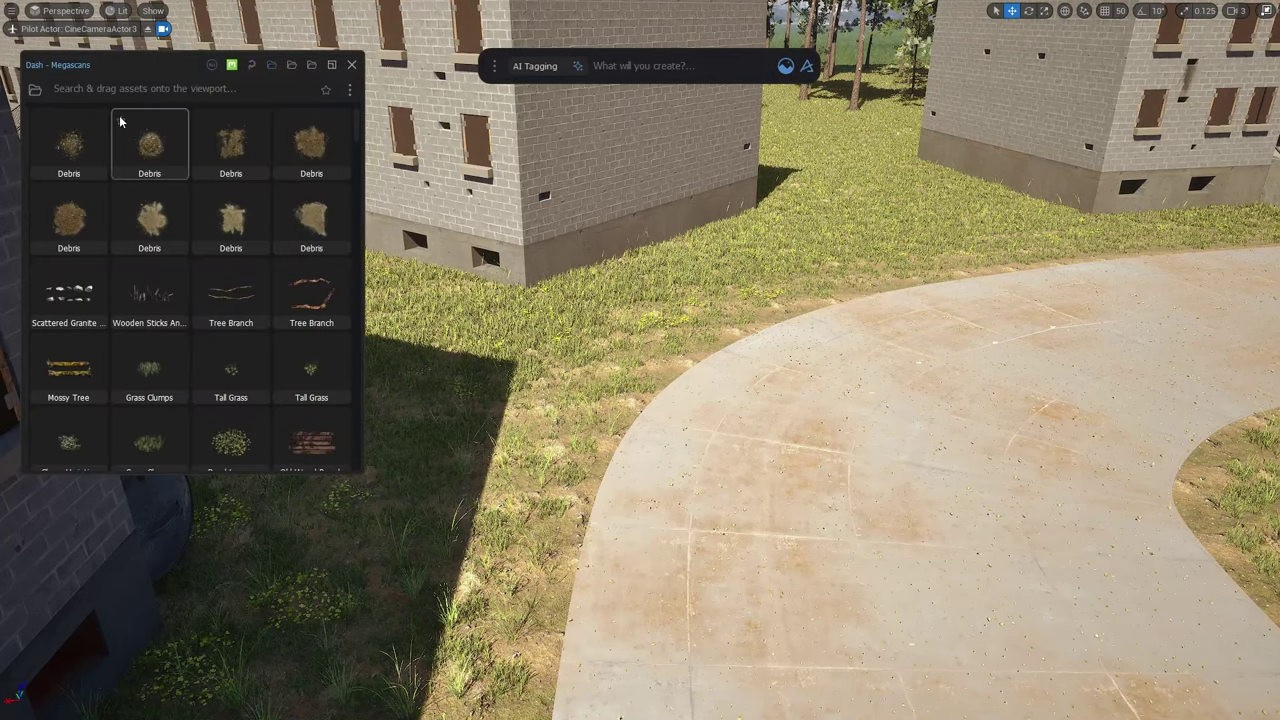
type("sandbag")
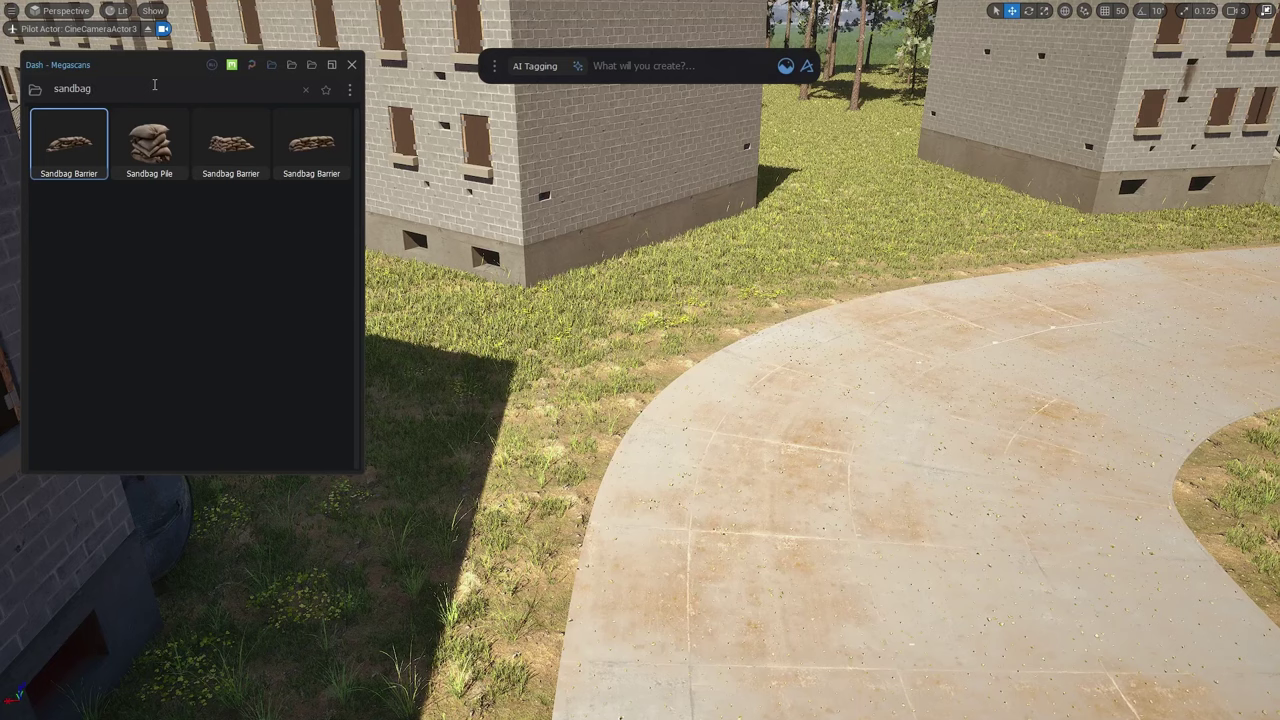
left_click_drag(95, 158, 230, 396)
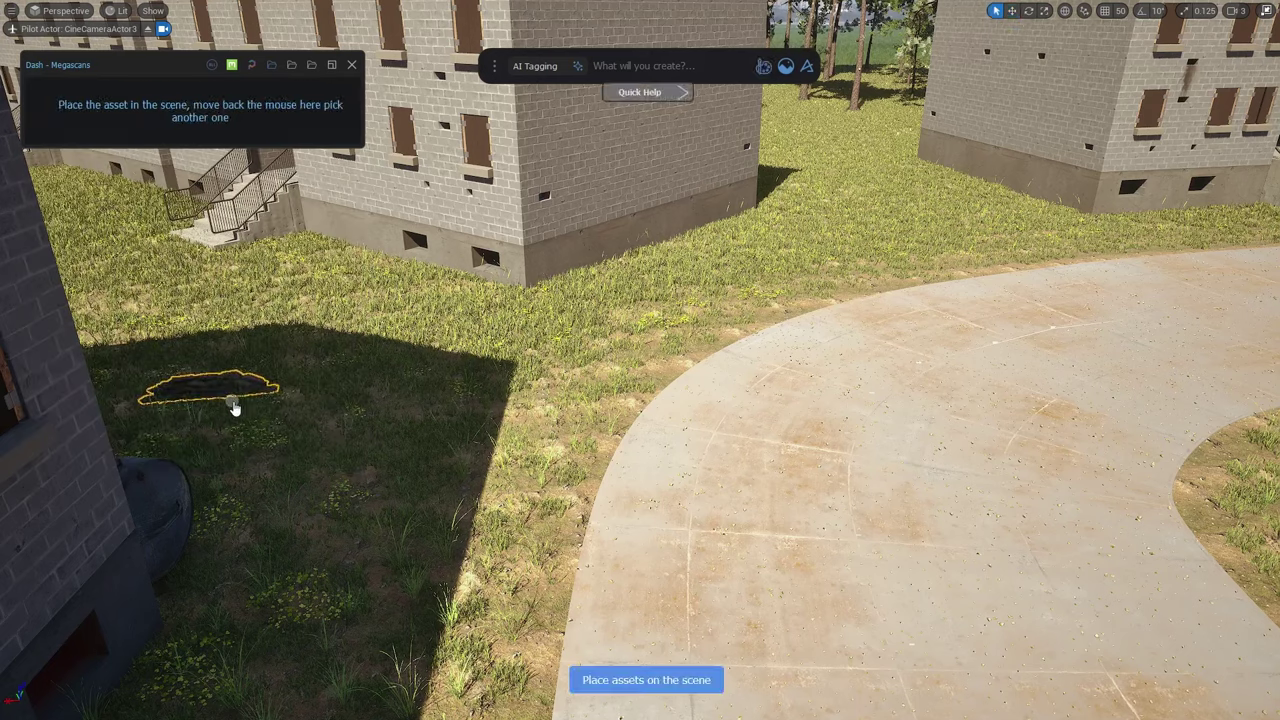
Draw a curve over the grass from the tank-side building to the far building, following the road, and resample its points
left_click(709, 64)
type("draw")
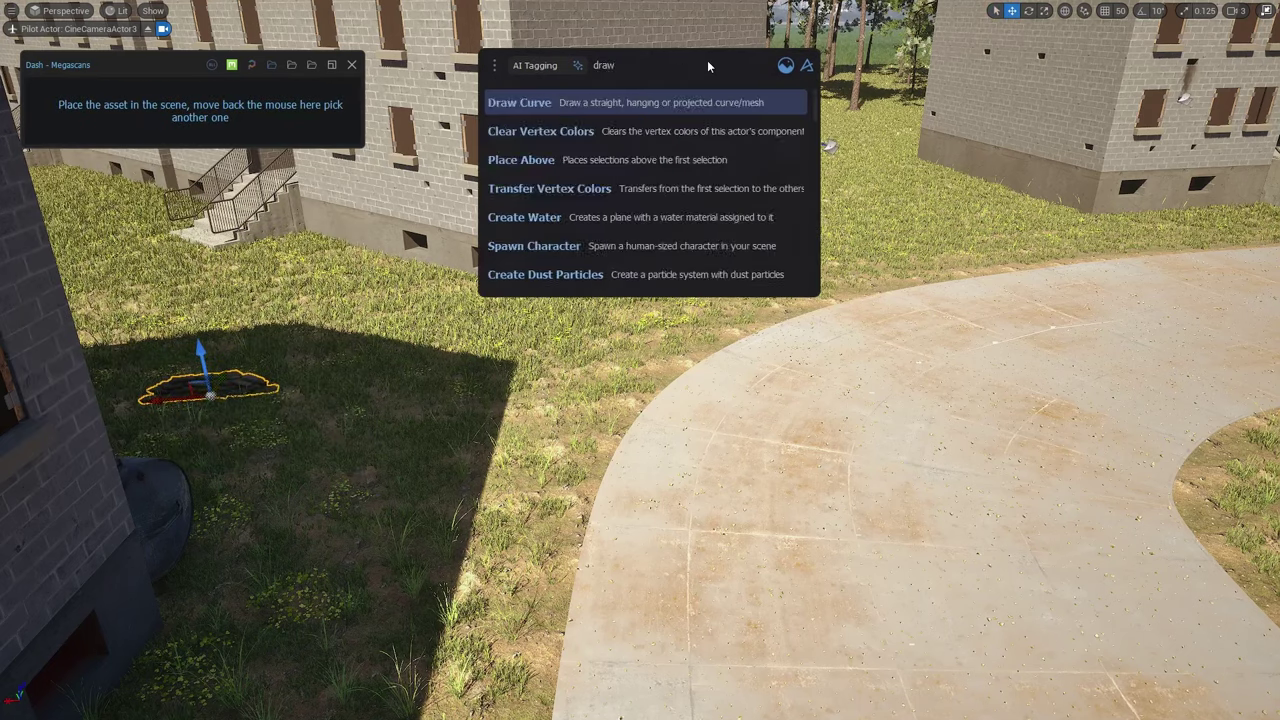
key("Return")
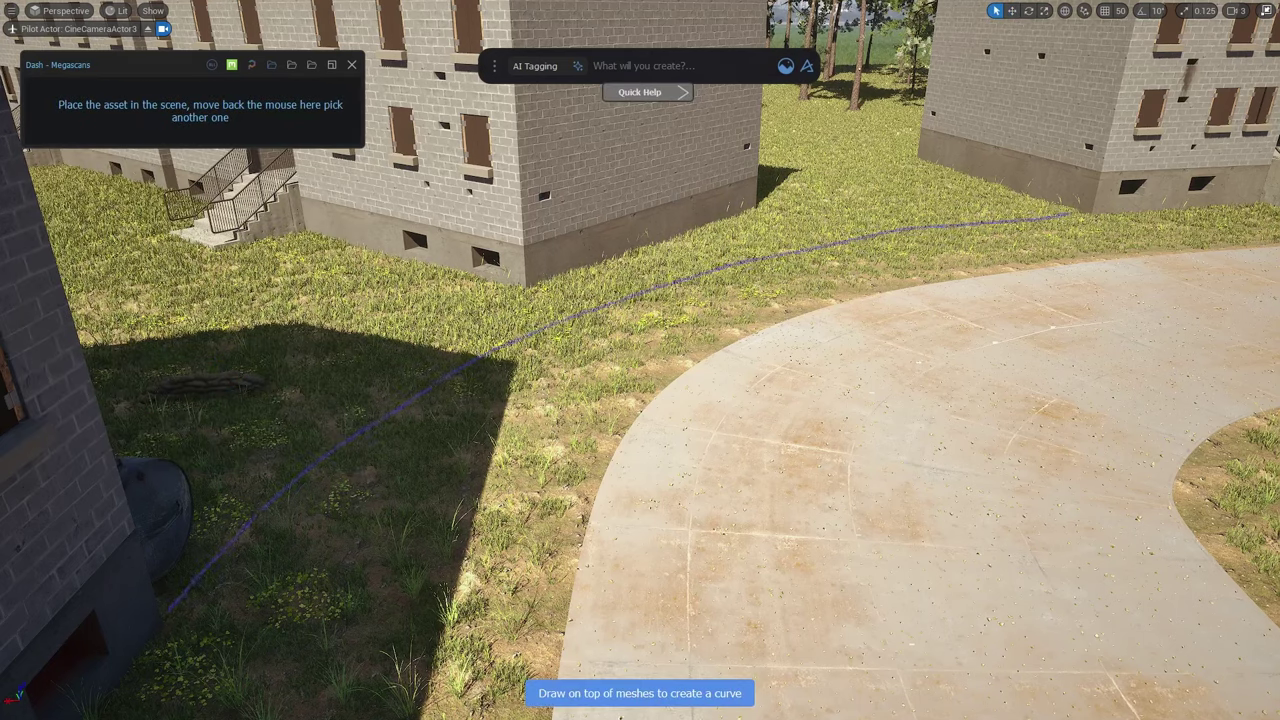
left_click_drag(1069, 214, 1074, 212)
scroll(1074, 212, "down", 15)
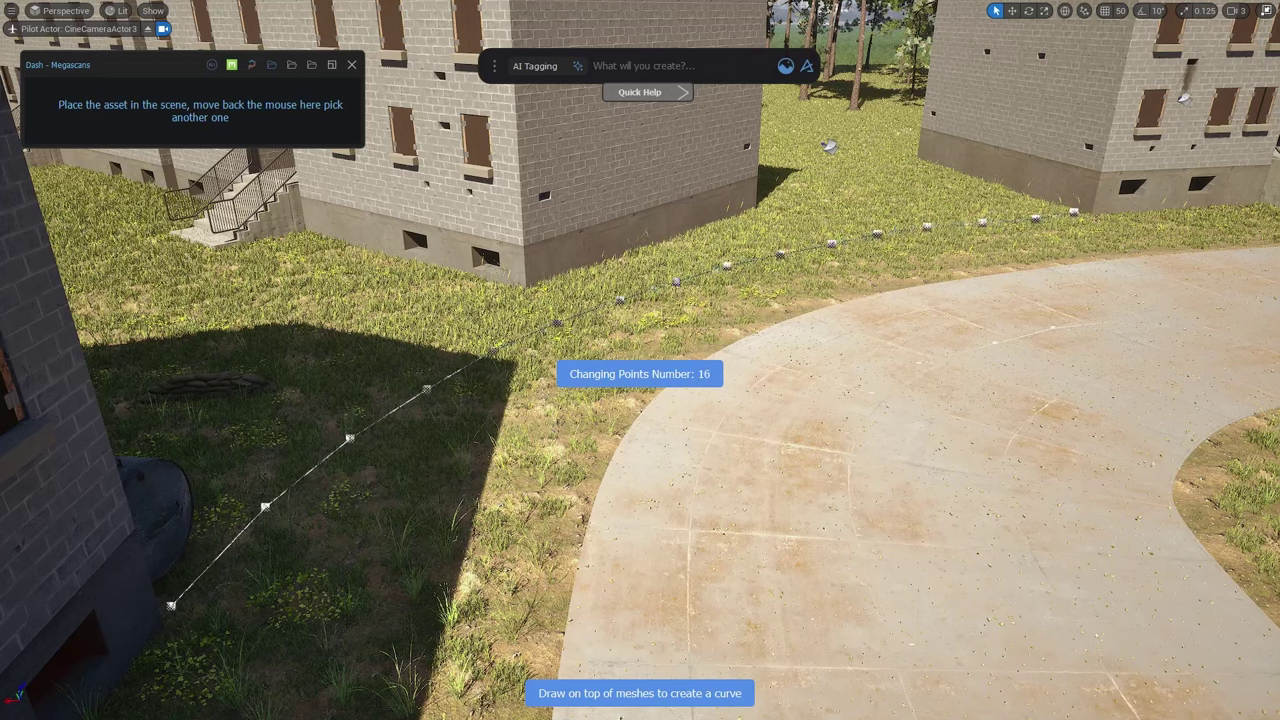
key("Return")
Create a Path Scatter that uses the drawn curve and the placed Sandbag Barrier as its scatter object
left_click(685, 72)
type("path")
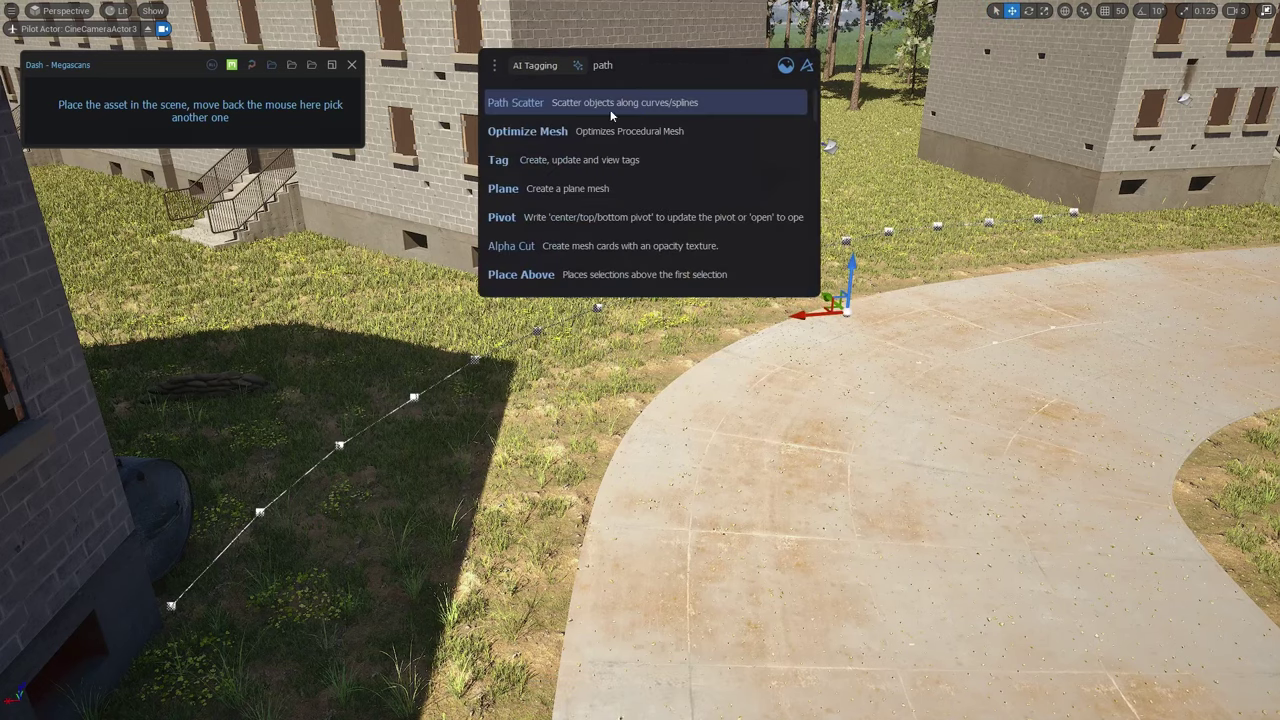
left_click(610, 108)
left_click(353, 65)
left_click_drag(662, 127, 1125, 128)
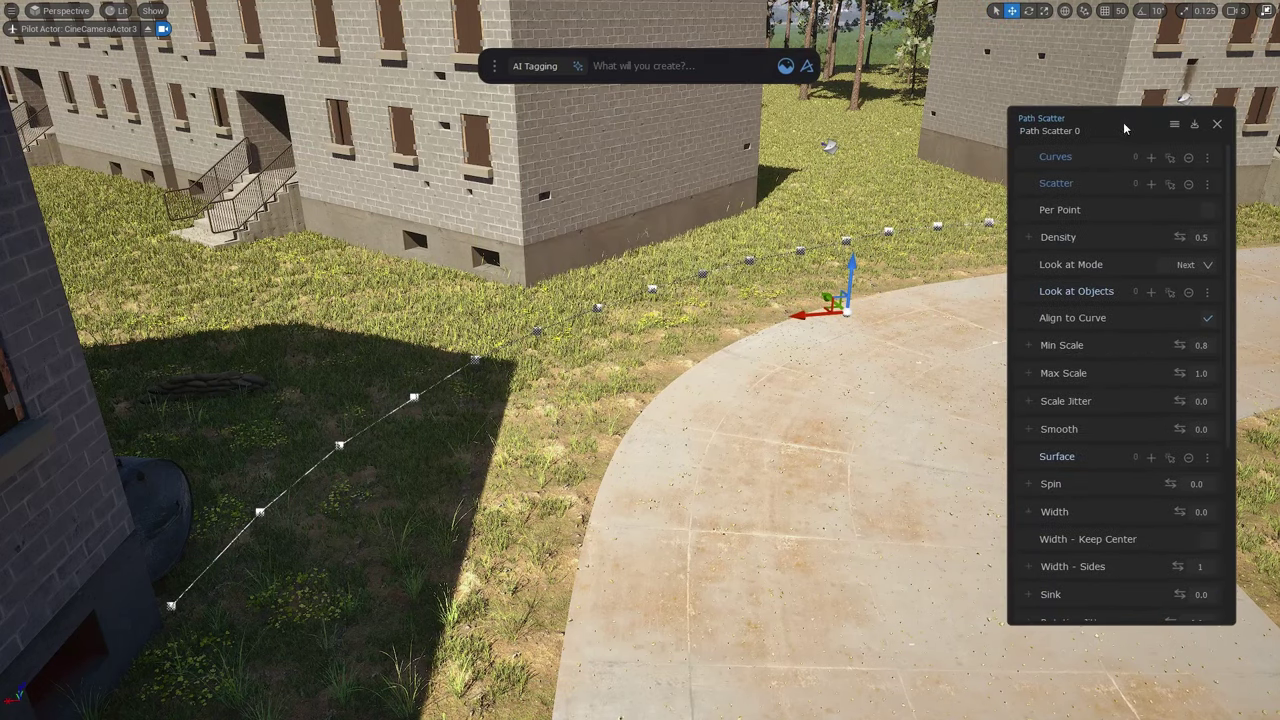
left_click(212, 382)
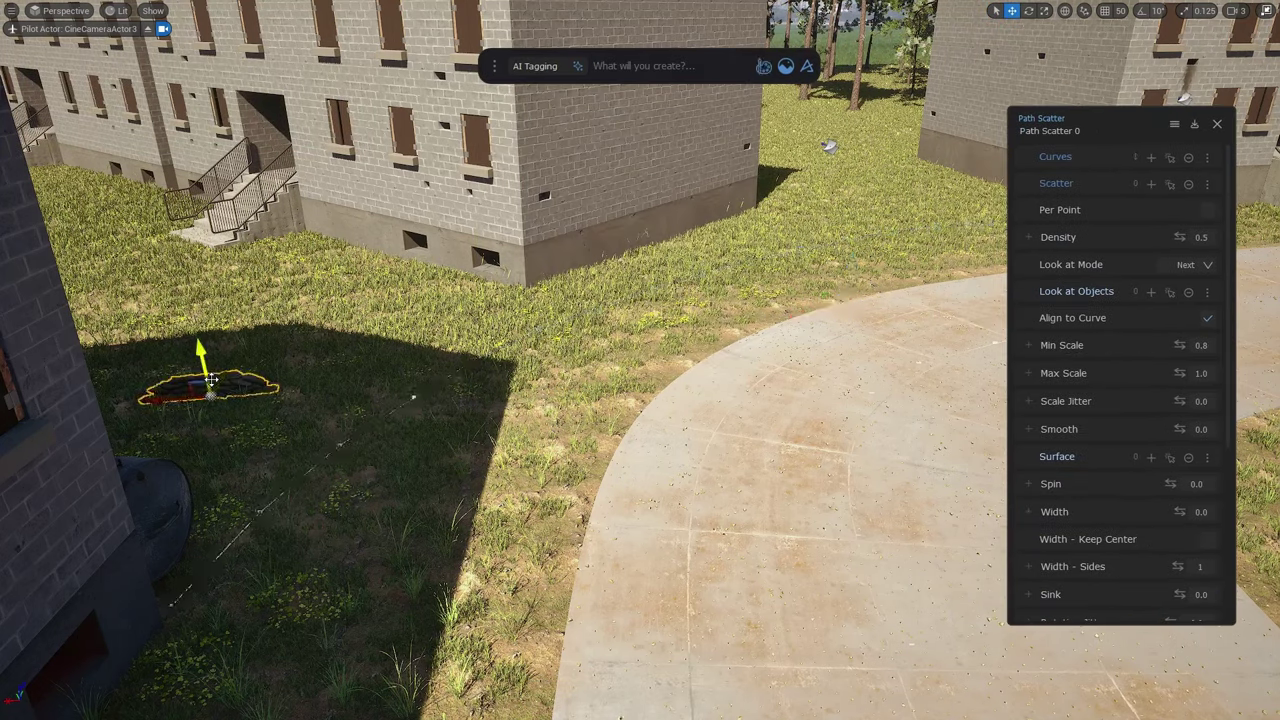
left_click(1150, 185)
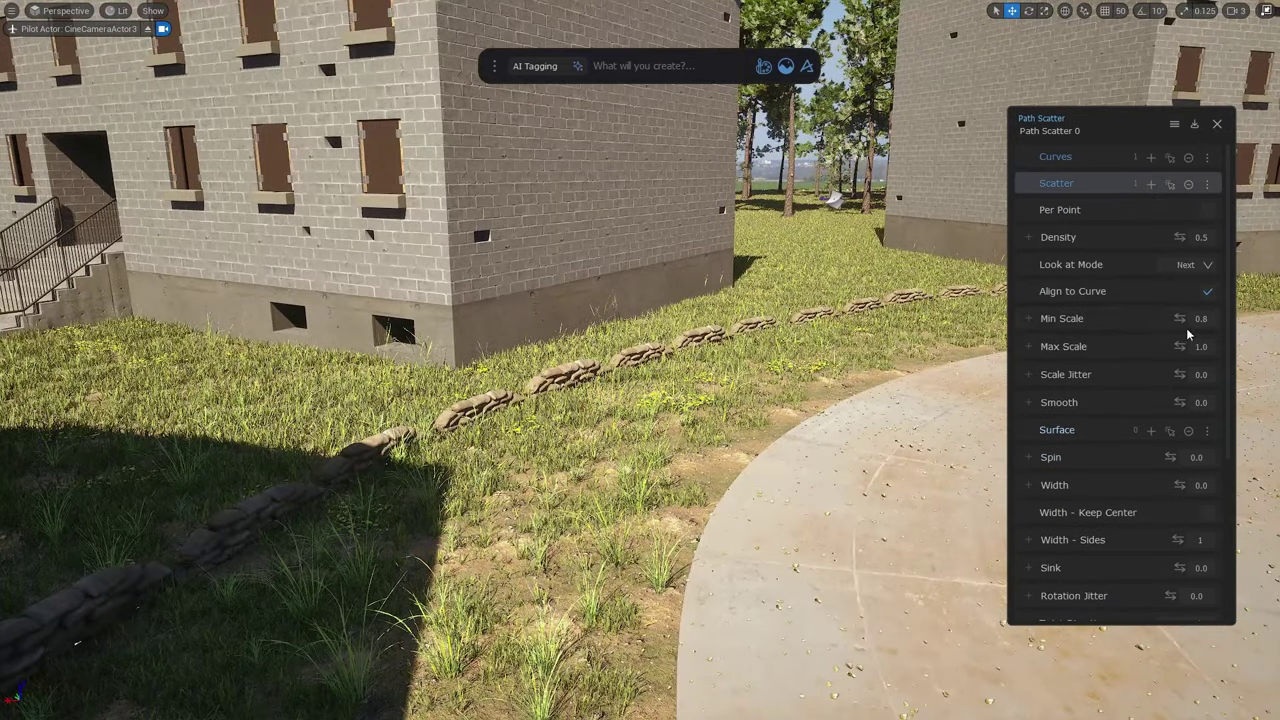
Set the sandbag path scatter's min scale to 2.2, max scale to 2.4 and density to 0.18
type("2")
left_click(1203, 346)
key("Return")
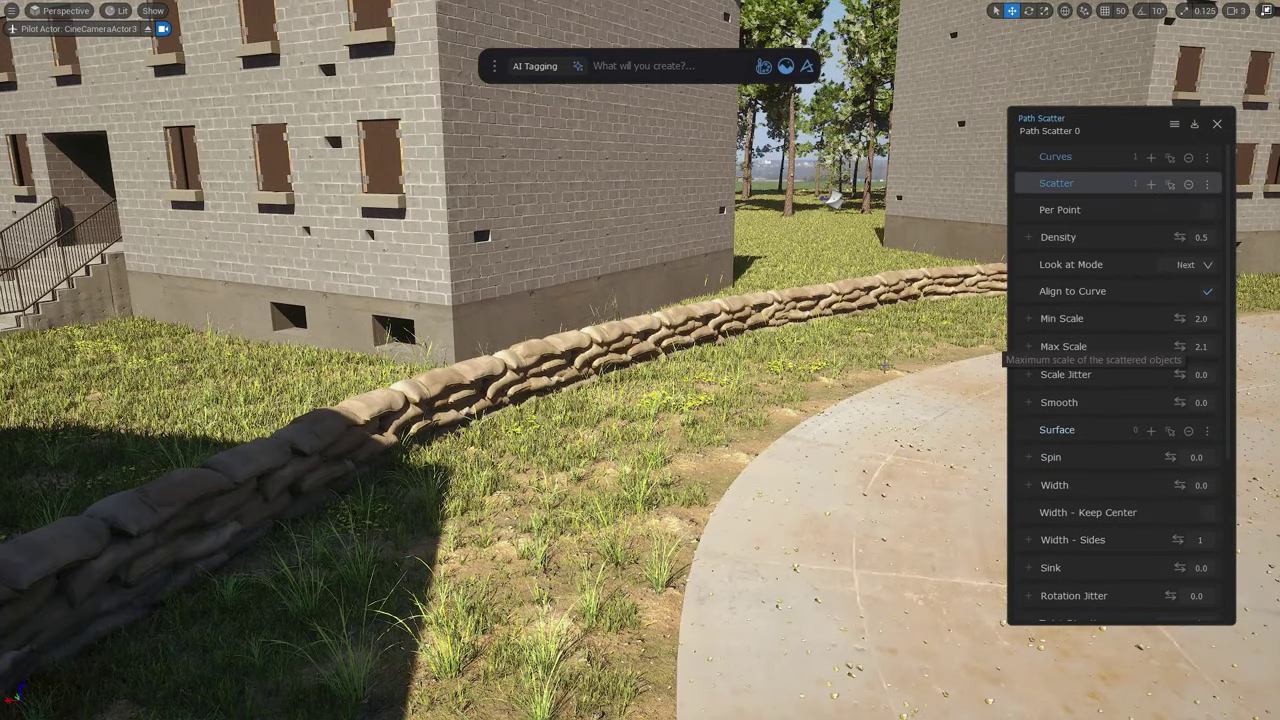
mouse_move(900, 330)
right_mouse_down()
mouse_move(1000, 332)
mouse_move(925, 330)
right_mouse_up()
type("2")
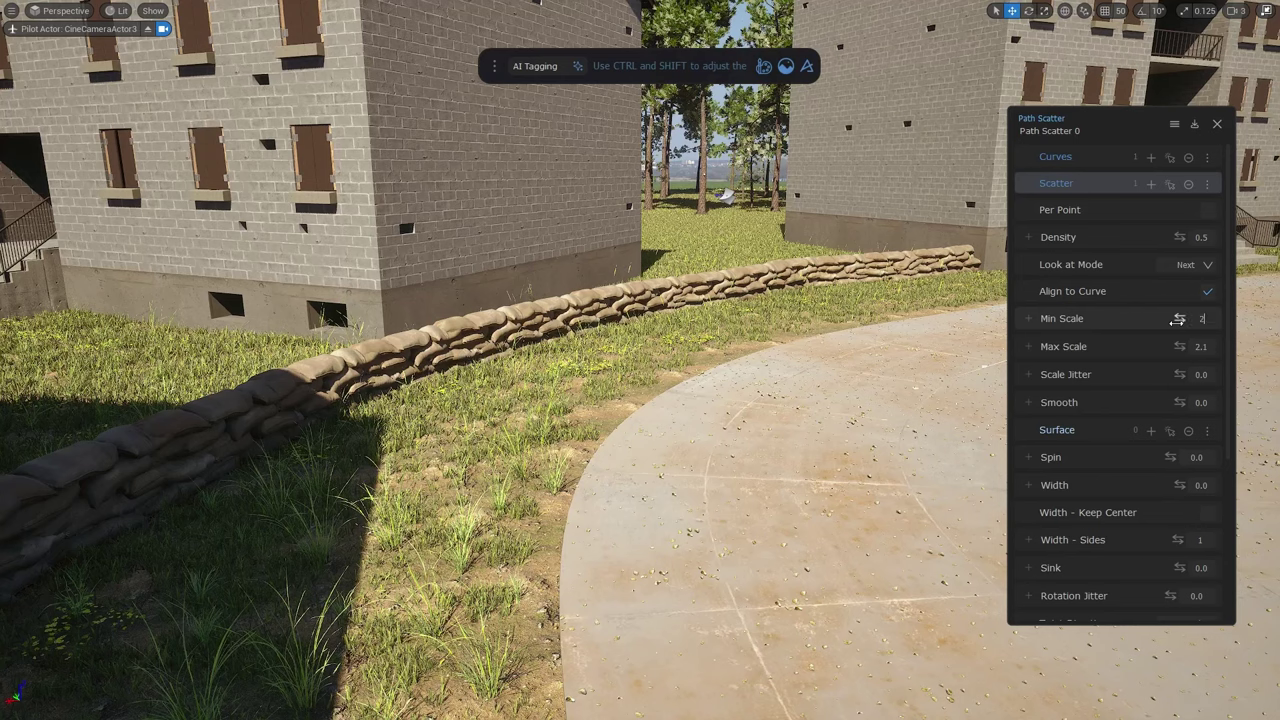
type(".2")
type("2.4")
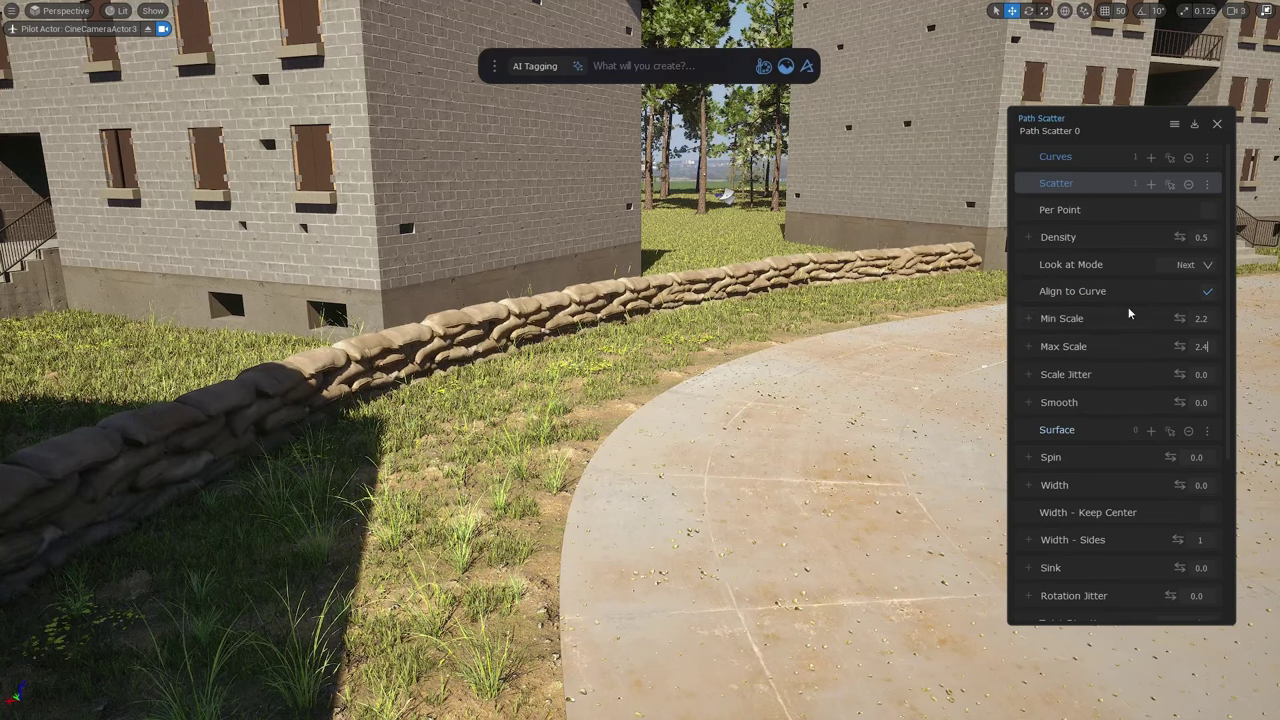
left_click_drag(1170, 240, 822, 402)
right_click_drag(822, 402, 822, 402)
Move the sandbag curve's end points to fit the wall beside the tank and clear of the other building's corner
left_click_drag(480, 450, 563, 432)
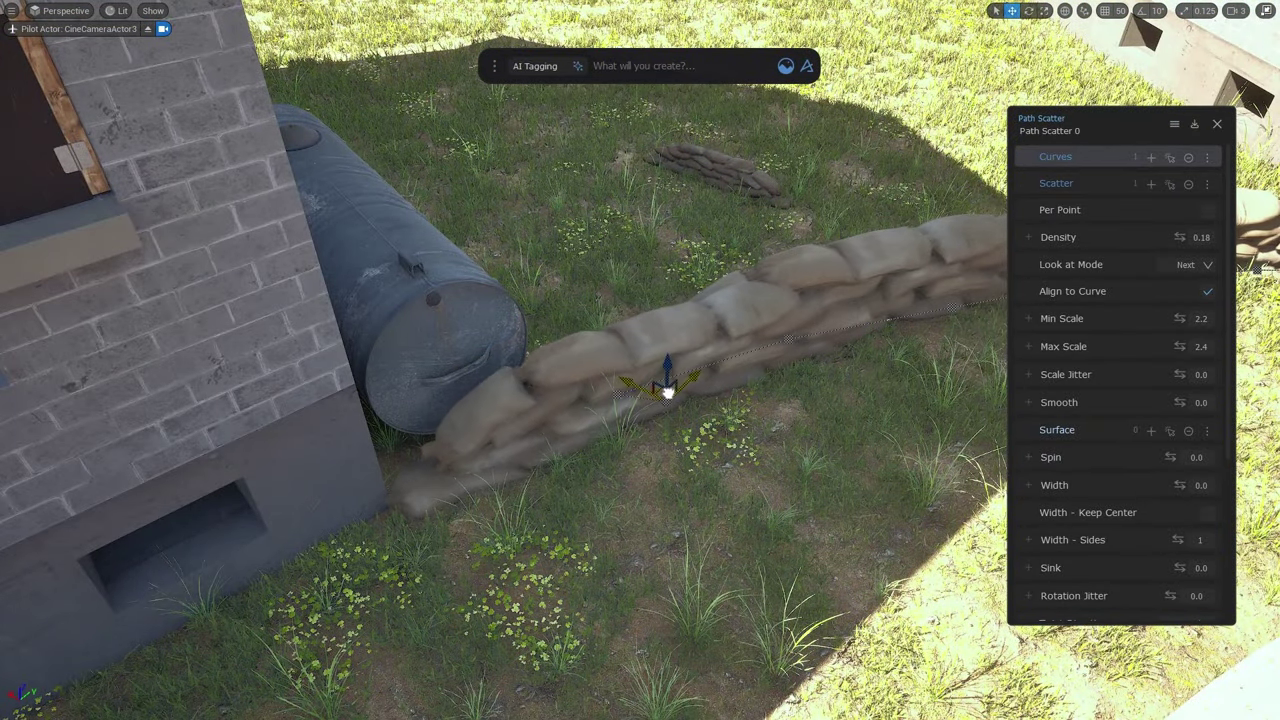
left_click_drag(633, 418, 638, 420)
right_click_drag(638, 420, 638, 420)
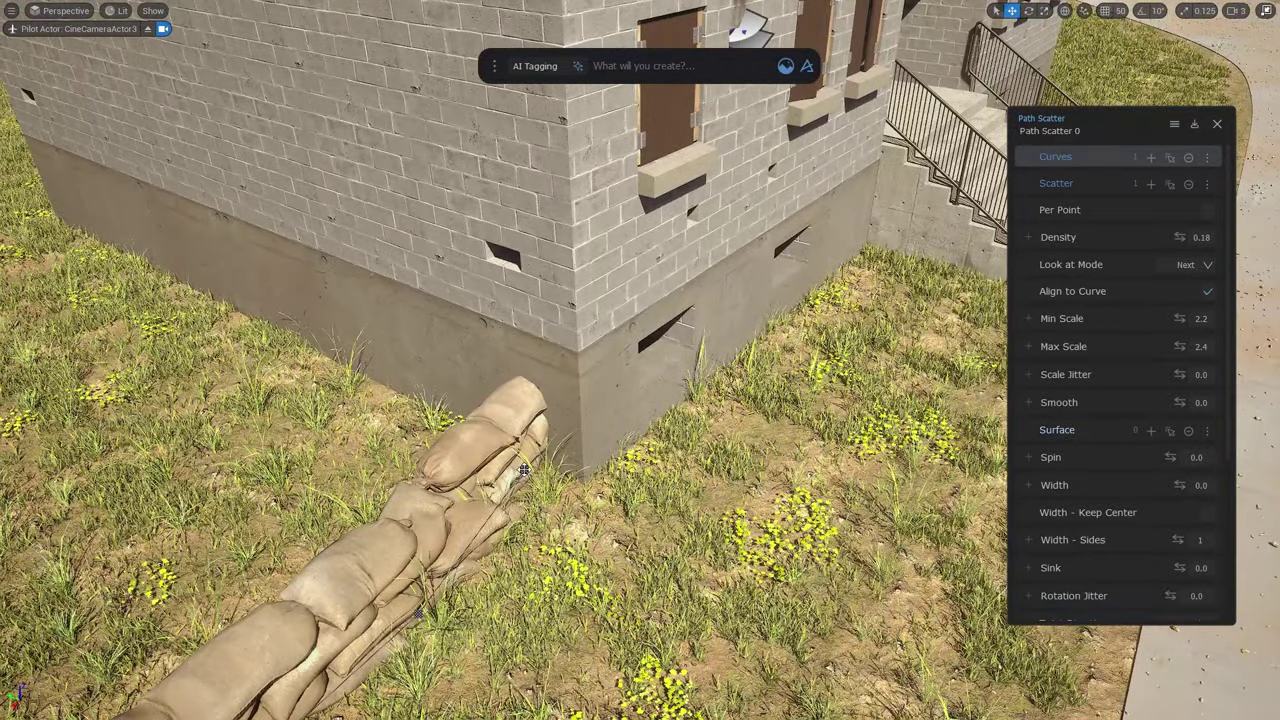
left_click_drag(523, 468, 582, 488)
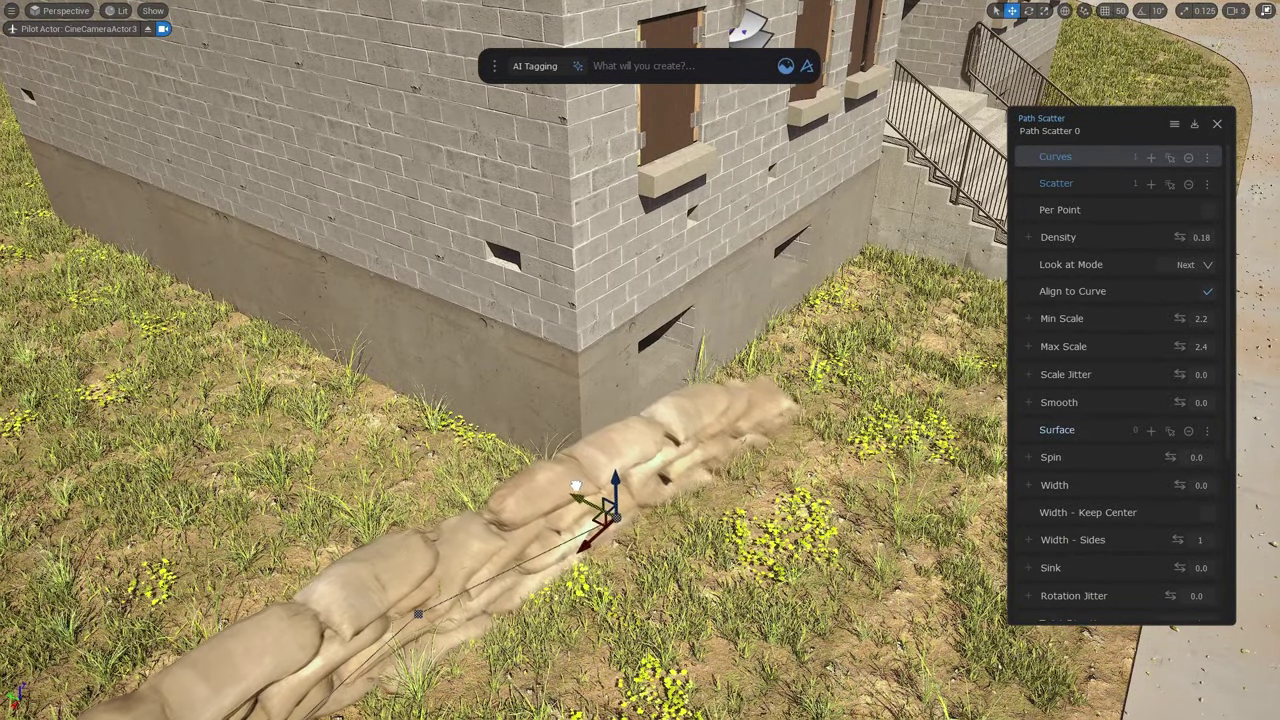
right_click_drag(600, 500, 600, 500)
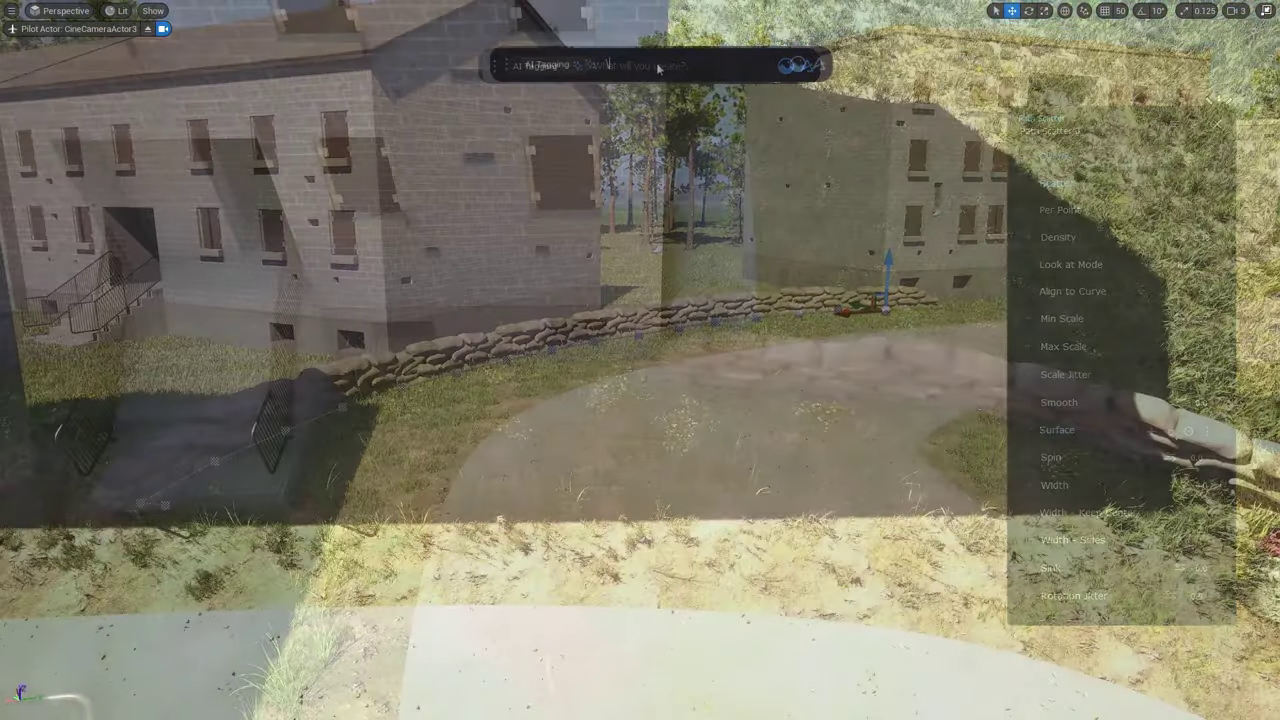
Draw several freehand curves on the grass beside the sandbag wall and around the buildings for placing weeds
key("Tab")
type("draw")
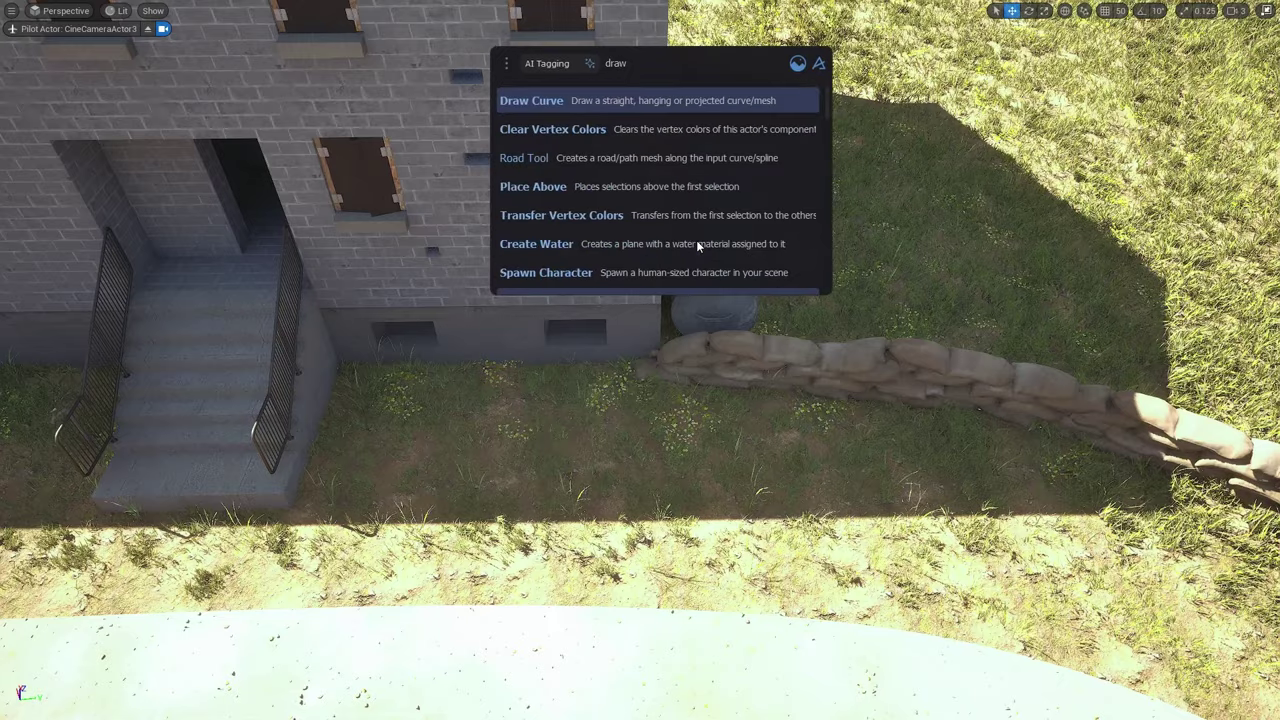
key("Return")
left_click_drag(328, 505, 731, 437)
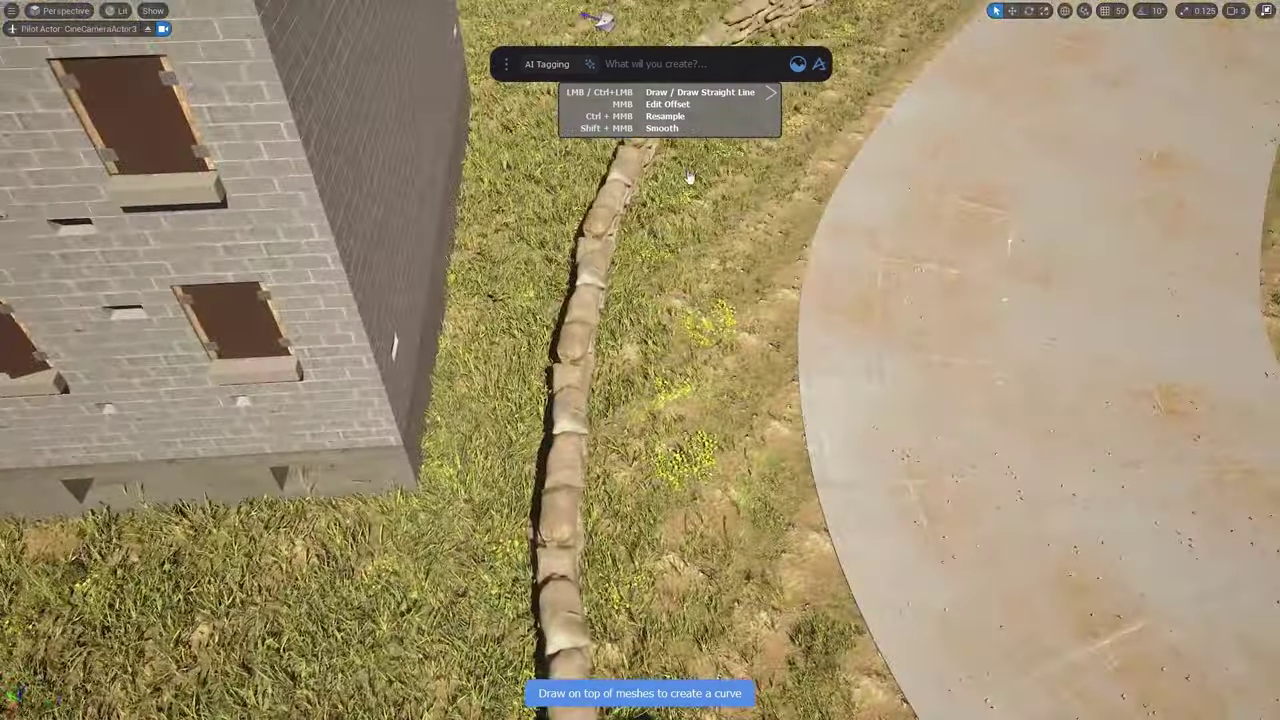
left_click_drag(646, 580, 672, 175)
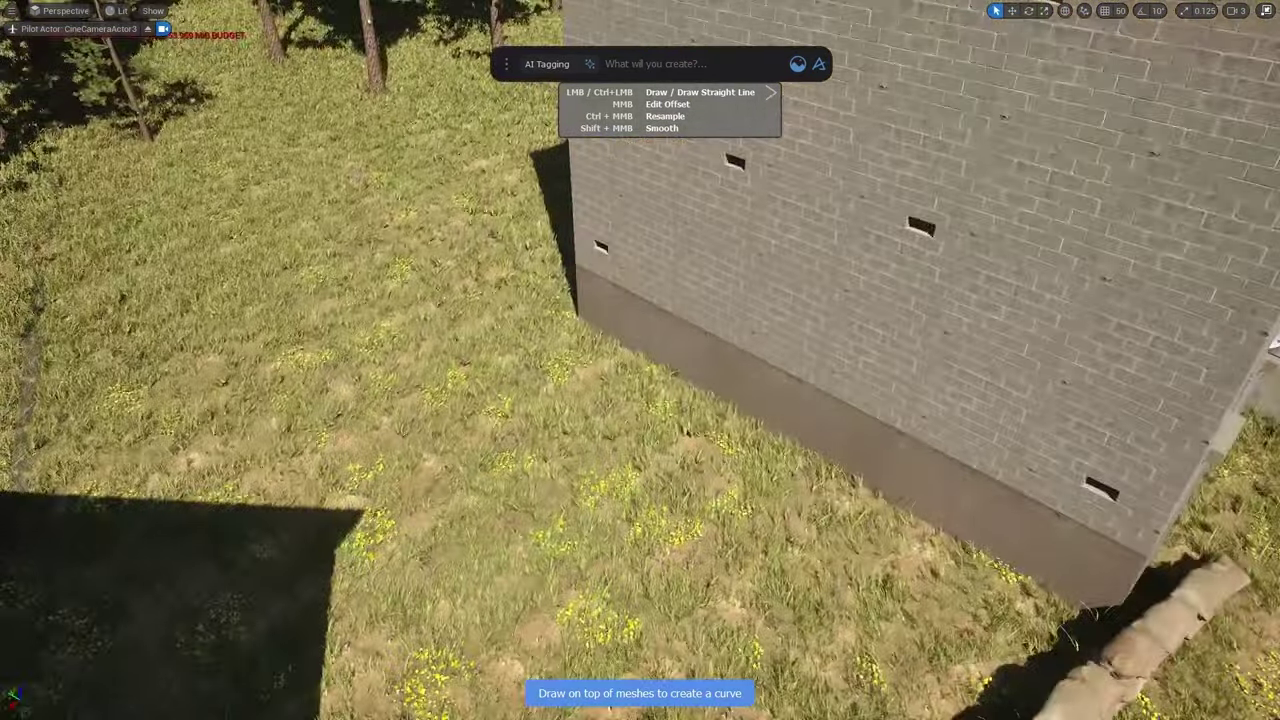
left_click_drag(509, 266, 714, 478)
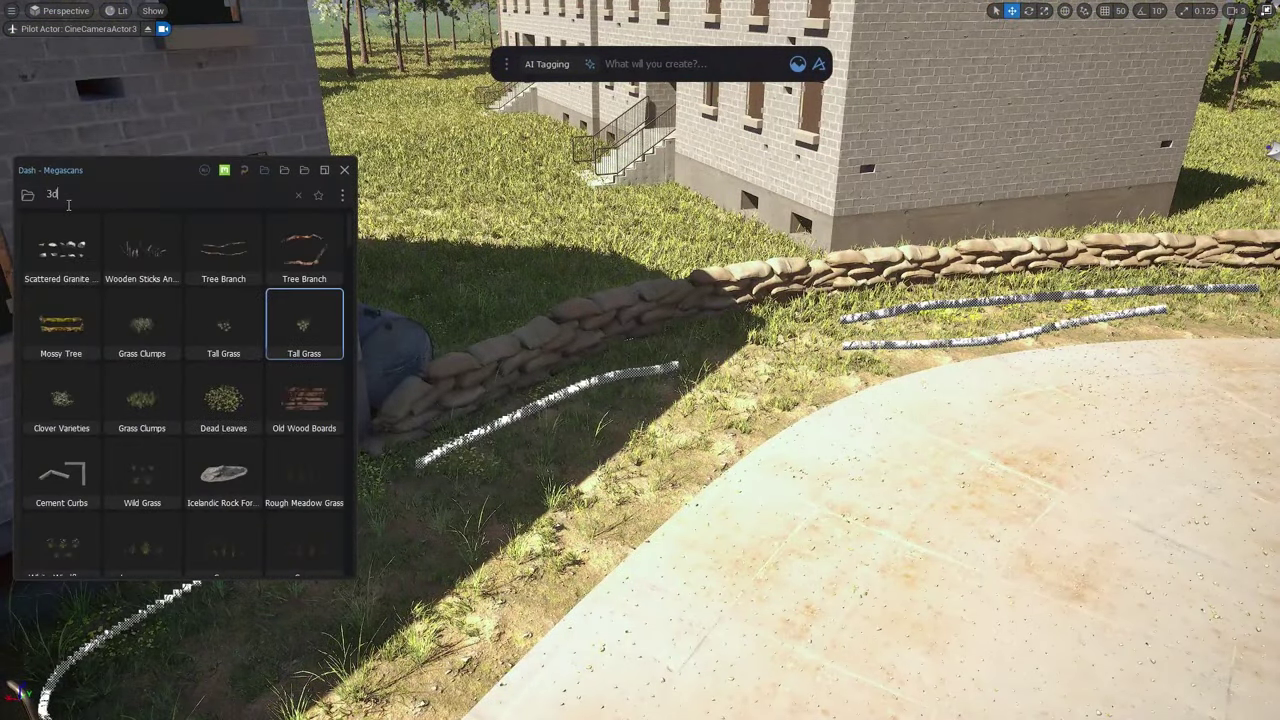
Search Megascans for 3d weed and path scatter the Cheeseweed plants along the seven drawn curves
type("weed")
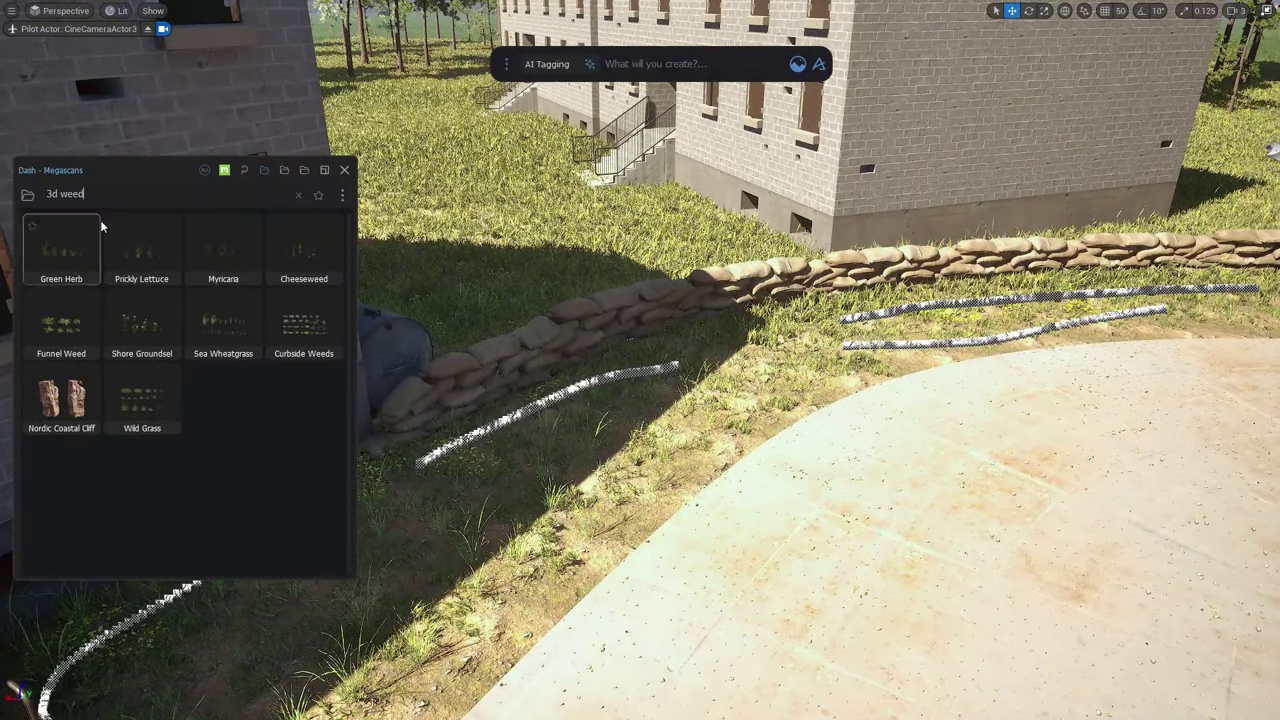
left_click_drag(318, 258, 591, 387)
left_click_drag(660, 457, 658, 445)
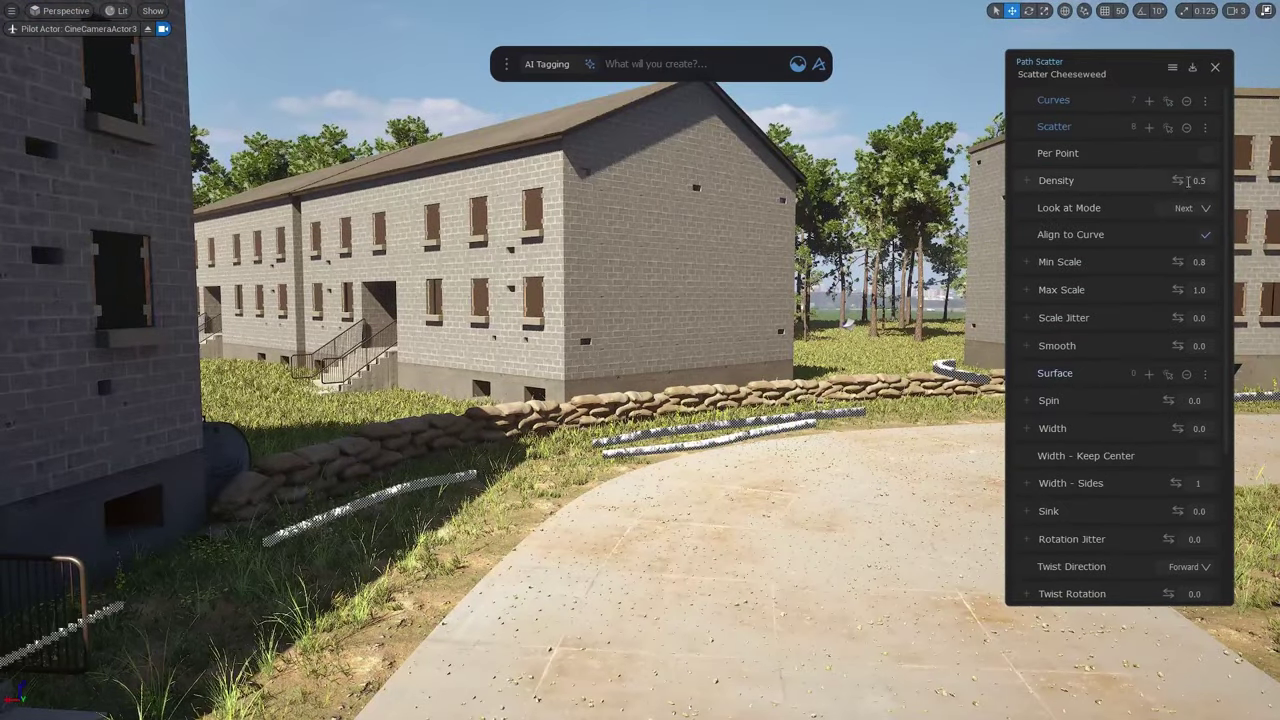
Set the Cheeseweed scatter's density to 0.66, min scale to 2 and max scale to 4
type("4")
key("Tab")
type("2")
key("Tab")
type("4")
key("Return")
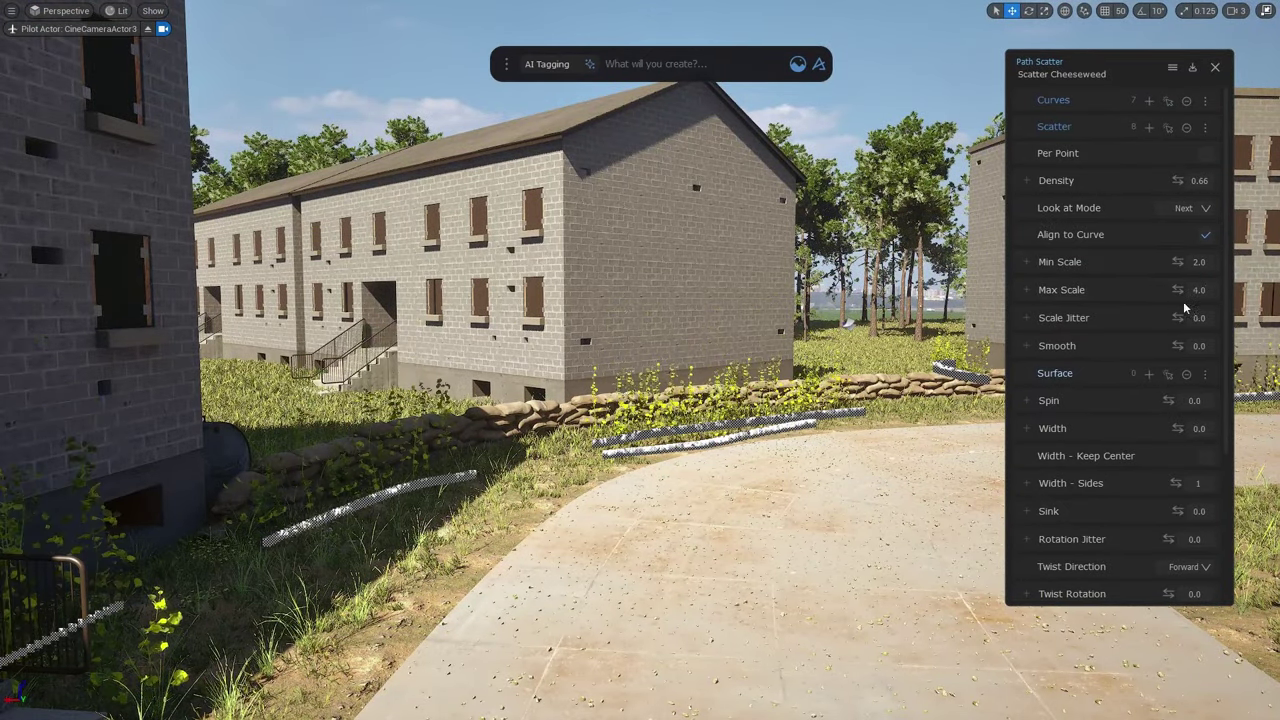
Adjust the Cheeseweed scatter to min scale 1.37, max scale 4.15, spin 197.2 and scale jitter 0.4
key("Tab")
type("3.751.5")
key("Return")
mouse_move(880, 400)
right_mouse_down()
mouse_move(840, 470)
mouse_move(880, 400)
right_mouse_up()
key("g")
left_click_drag(1168, 400, 1180, 400)
left_click_drag(1178, 262, 1186, 316)
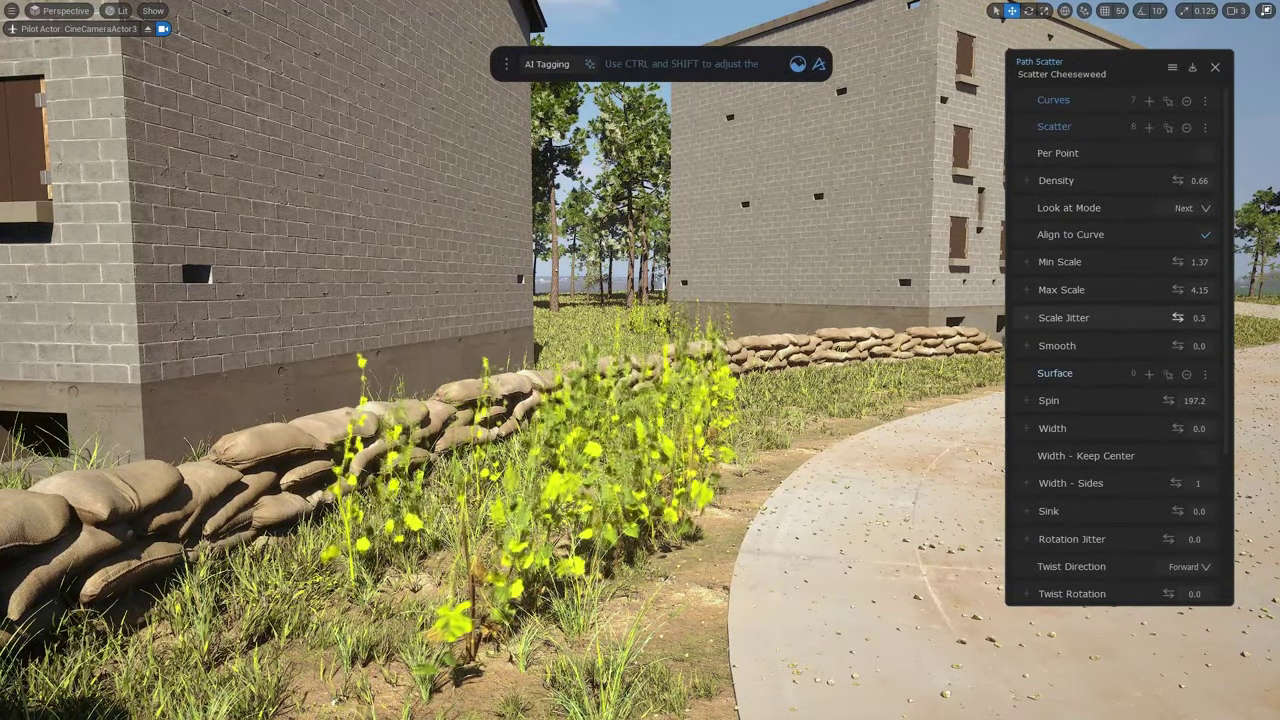
Set the Cheeseweed scatter's width to 0.1 and its rotation jitter to 7.5
right_click_drag(860, 400, 800, 370)
scroll(1174, 388, "down", 1)
left_click_drag(1176, 388, 1180, 388)
right_click_drag(860, 400, 850, 425)
left_click_drag(1168, 499, 1173, 472)
Set the Cheeseweed scatter's twist rotation to 0.05 and adjust its Remove Mask amount
scroll(1170, 497, "down", 2)
left_click(1173, 471)
type(".01")
scroll(1174, 480, "down", 3)
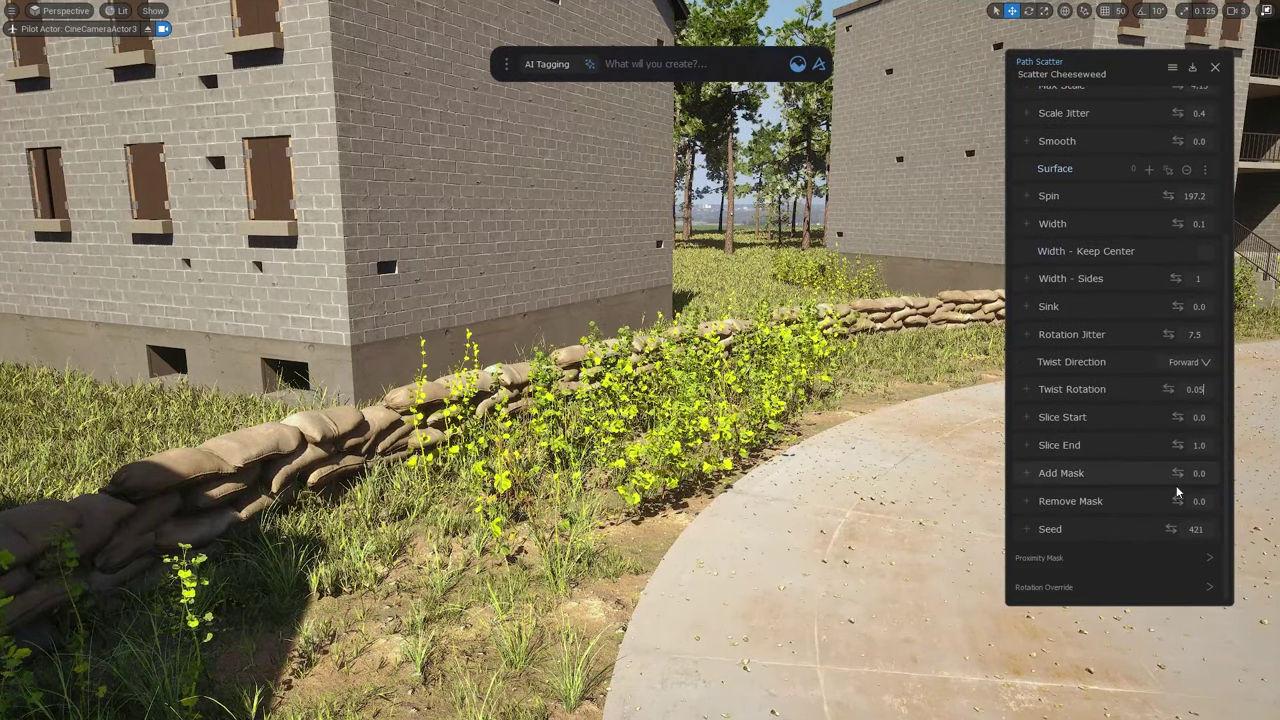
left_click_drag(1178, 501, 1180, 501)
right_click_drag(544, 465, 600, 450)
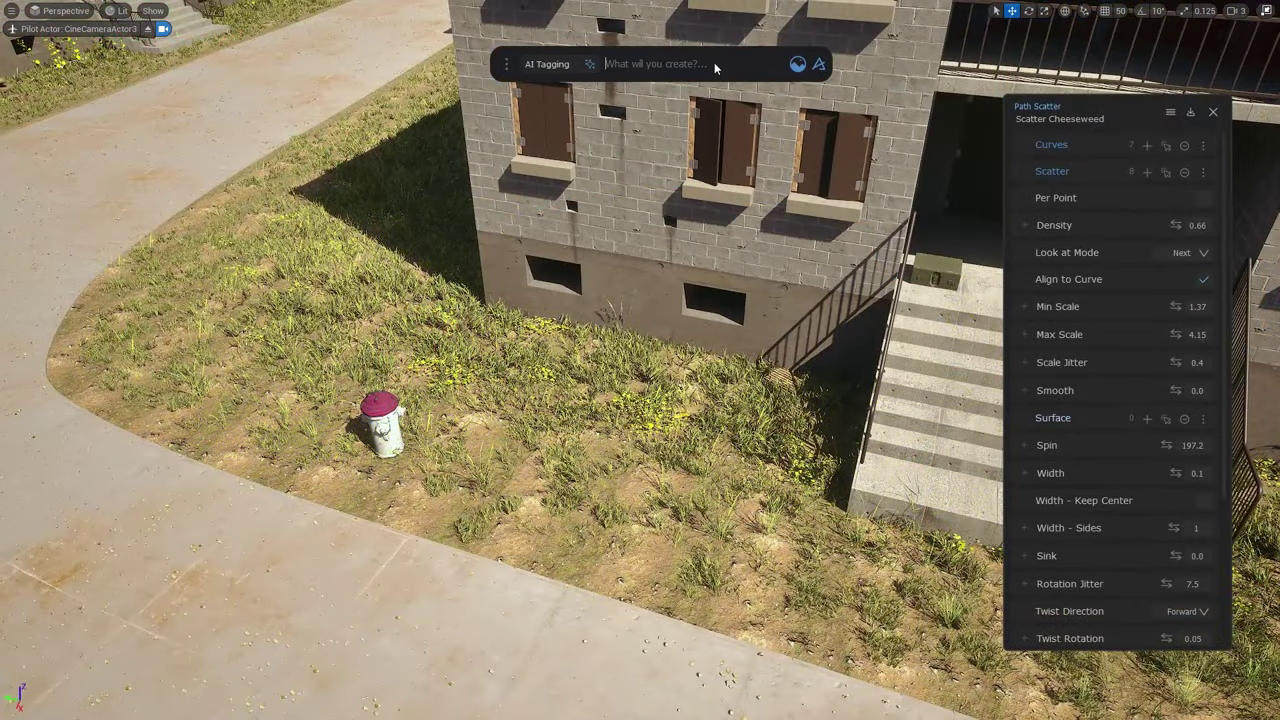
Draw more curves on the grass beside the buildings and add them to the Cheeseweed scatter's curves
type("draw")
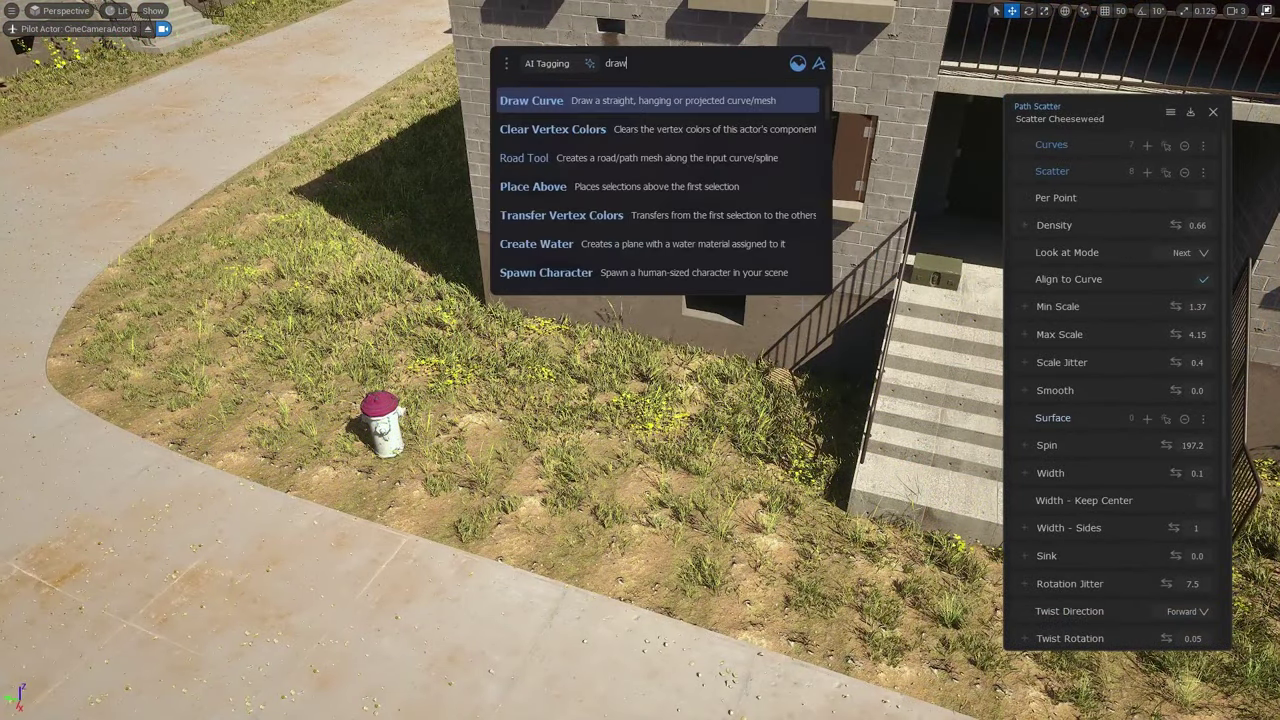
key("Return")
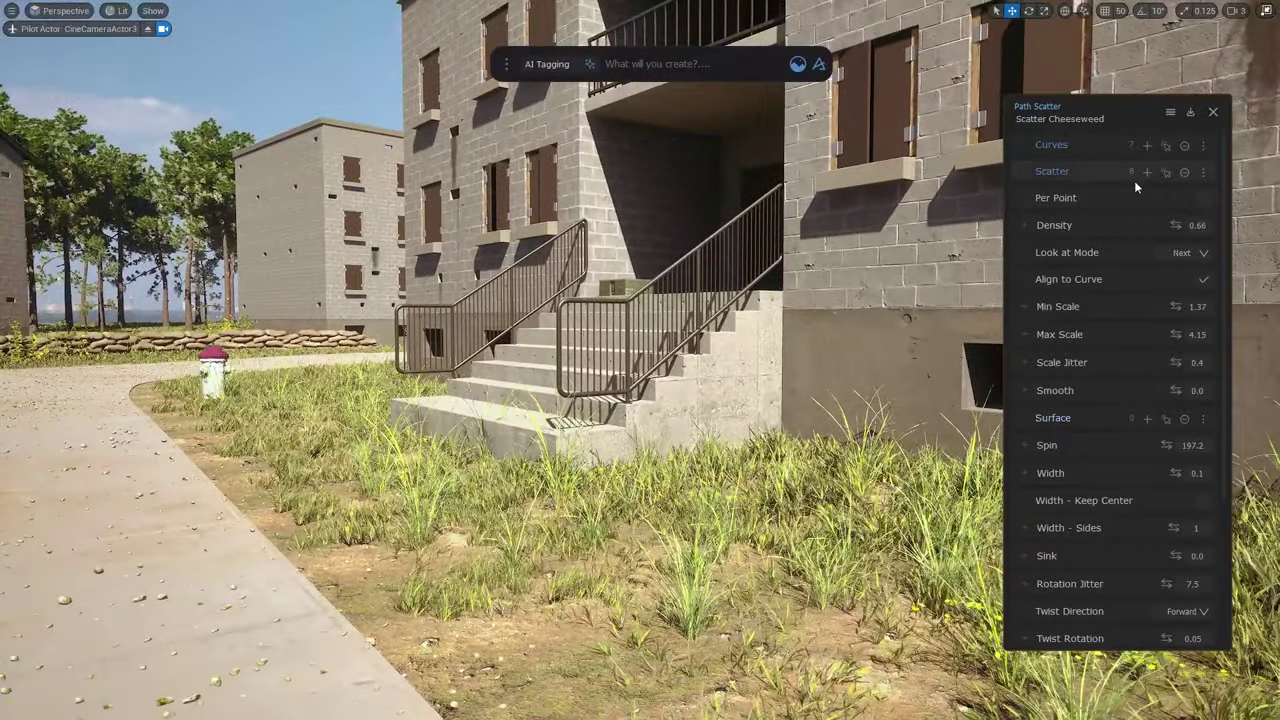
left_click(1146, 146)
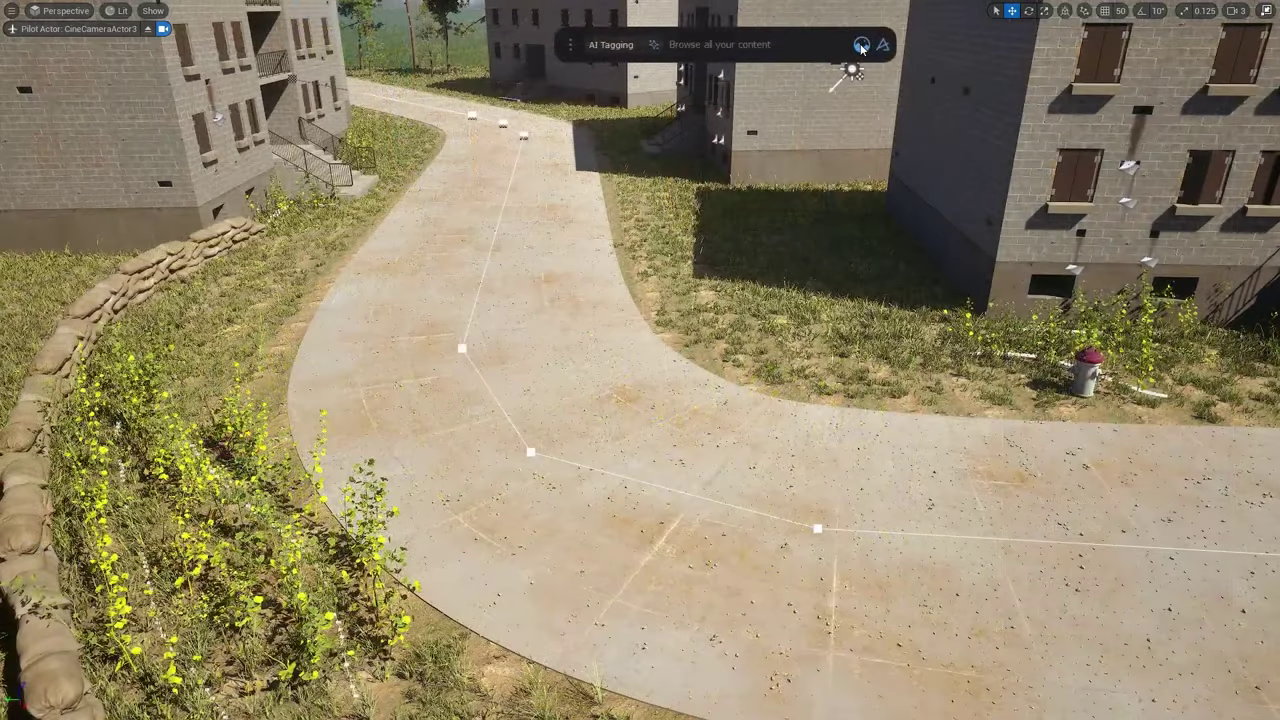
Scatter the UtilityPole_Paintable asset from the project content along the curve in the middle of the road
key("ctrl+space")
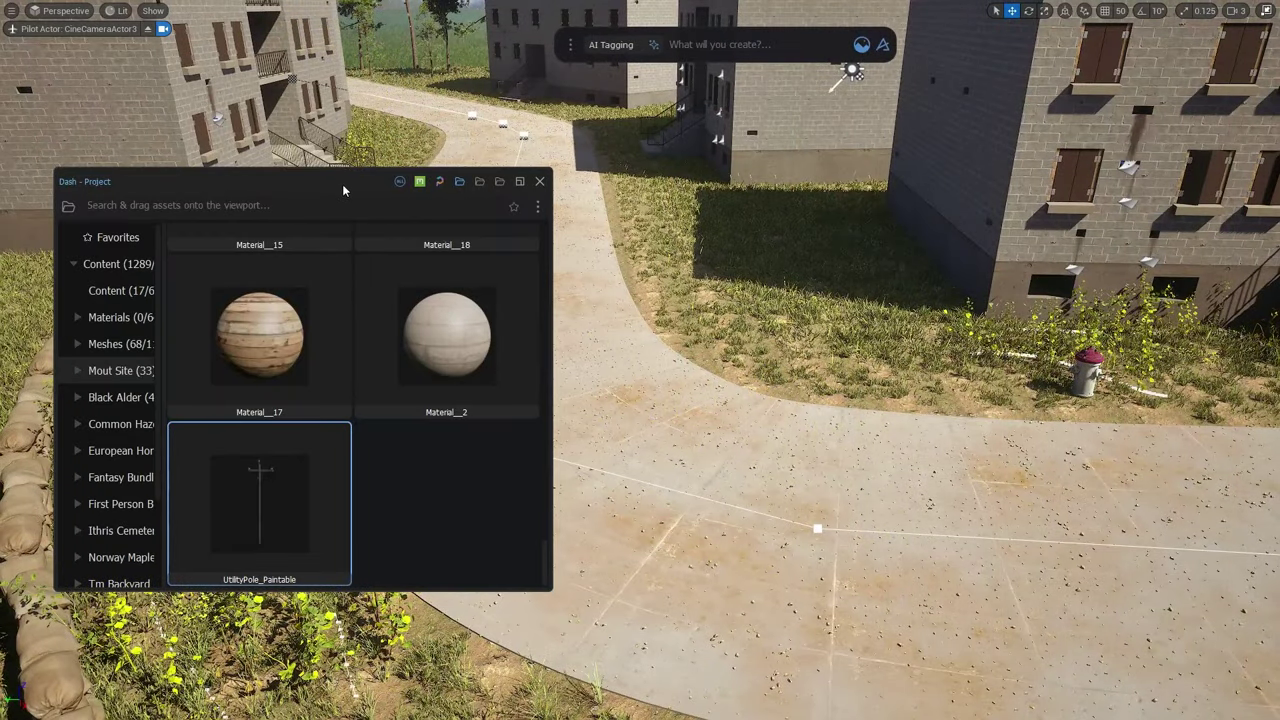
left_click_drag(343, 189, 314, 132)
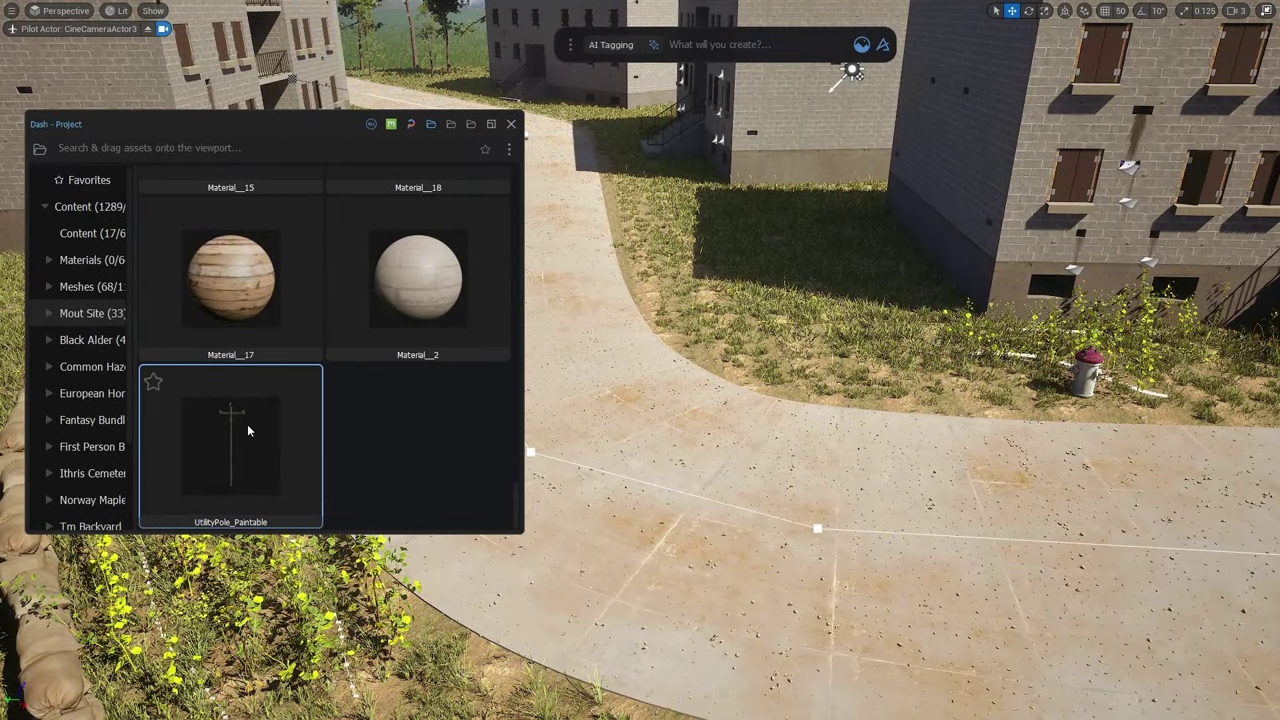
left_click_drag(247, 424, 609, 500)
left_click_drag(531, 455, 532, 455, "ctrl")
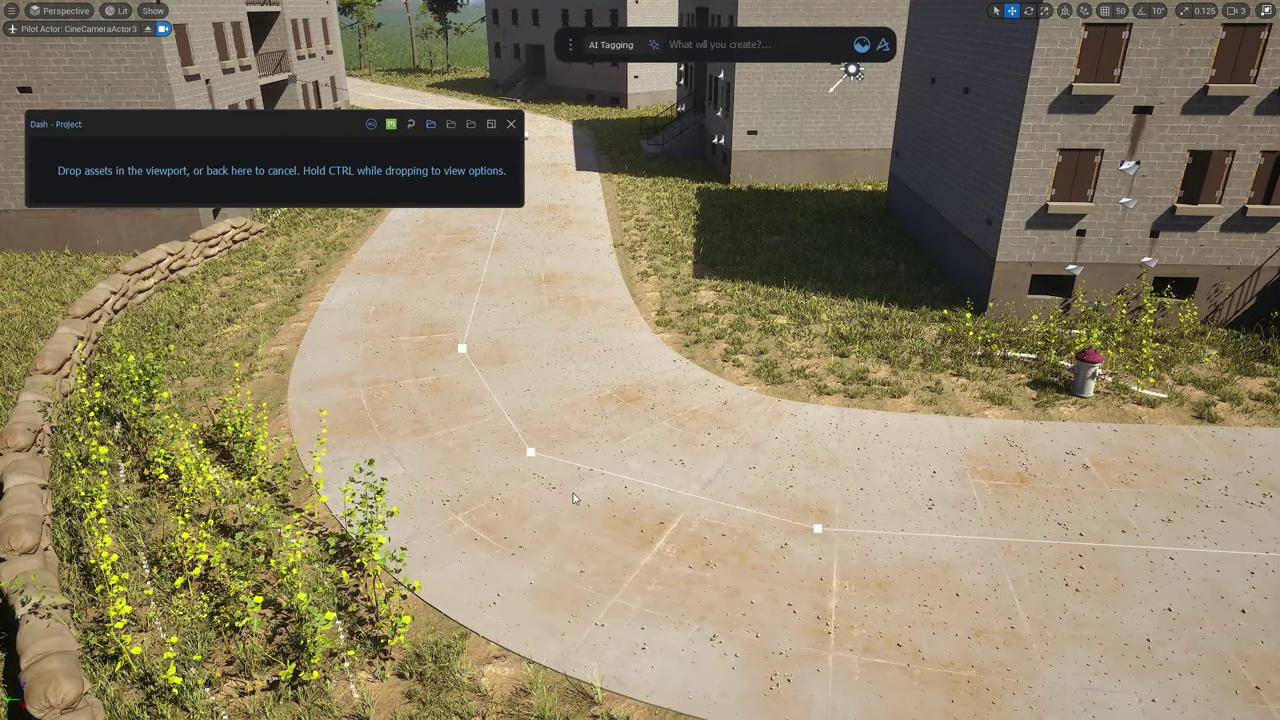
left_click(513, 124)
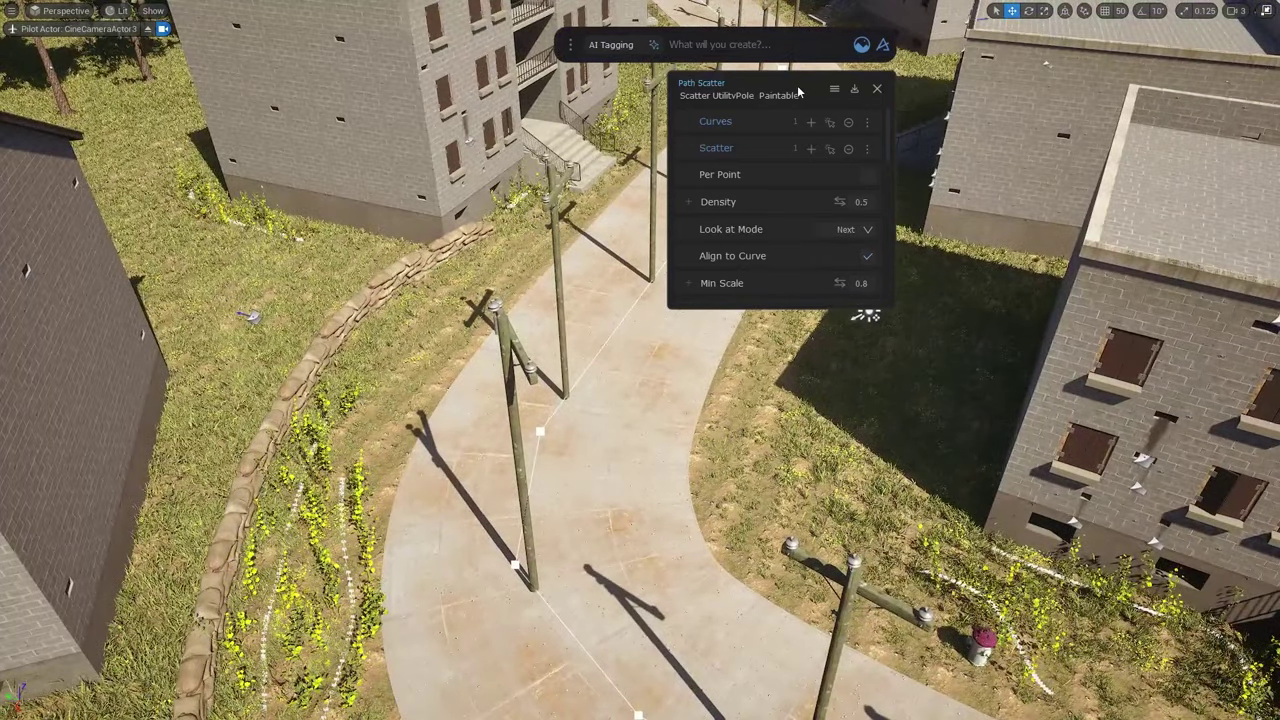
Set the utility pole scatter's Z rotation to 77.5 and its width to 1.35 so poles line both roadsides
left_click_drag(799, 92, 1050, 95)
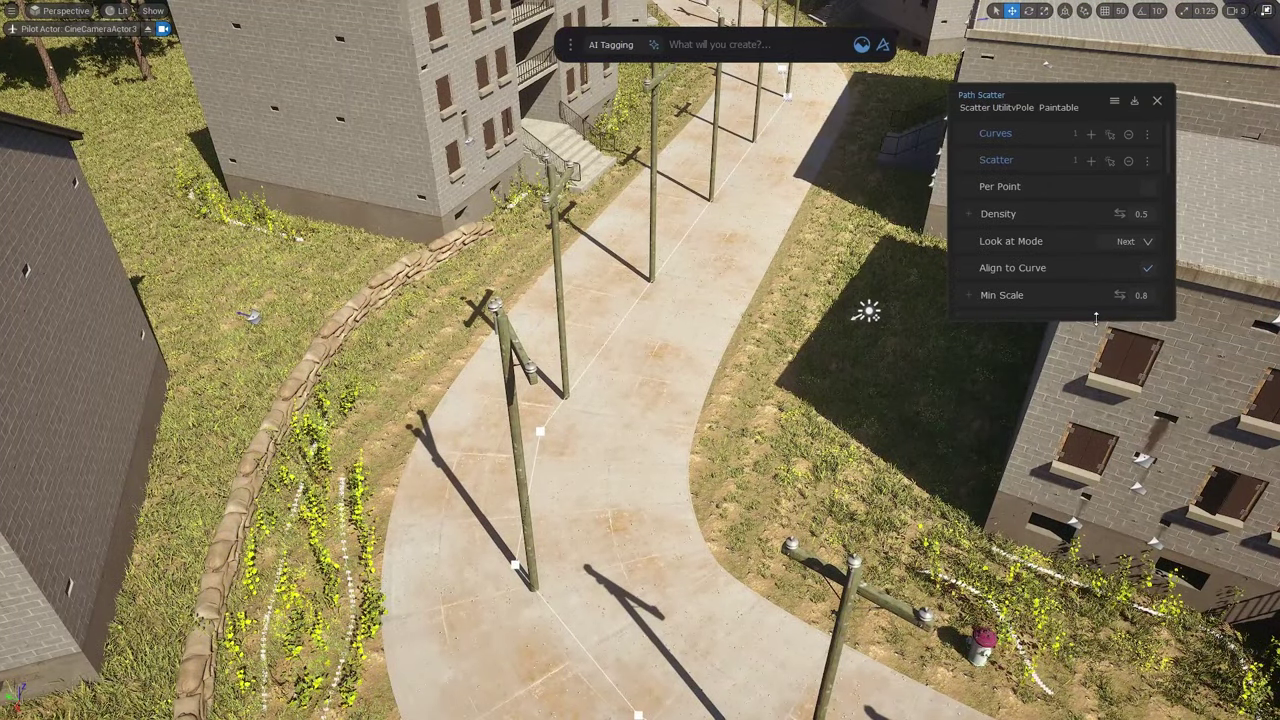
left_click_drag(1091, 318, 1145, 589)
scroll(1108, 430, "down", 5)
left_click(1090, 590)
scroll(1083, 545, "down", 3)
scroll(1039, 441, "up", 3)
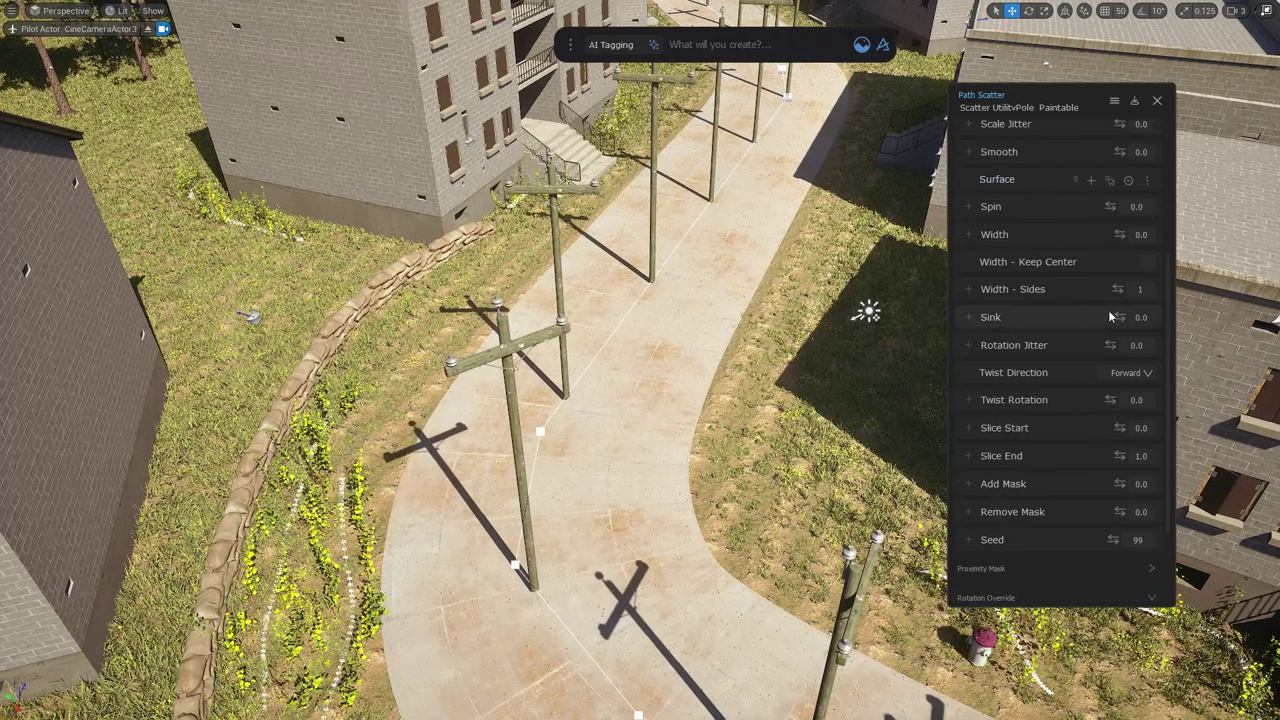
mouse_move(1119, 234)
left_mouse_down()
mouse_move(1153, 234)
mouse_move(1107, 240)
left_mouse_up()
right_click_drag(860, 430, 1060, 440)
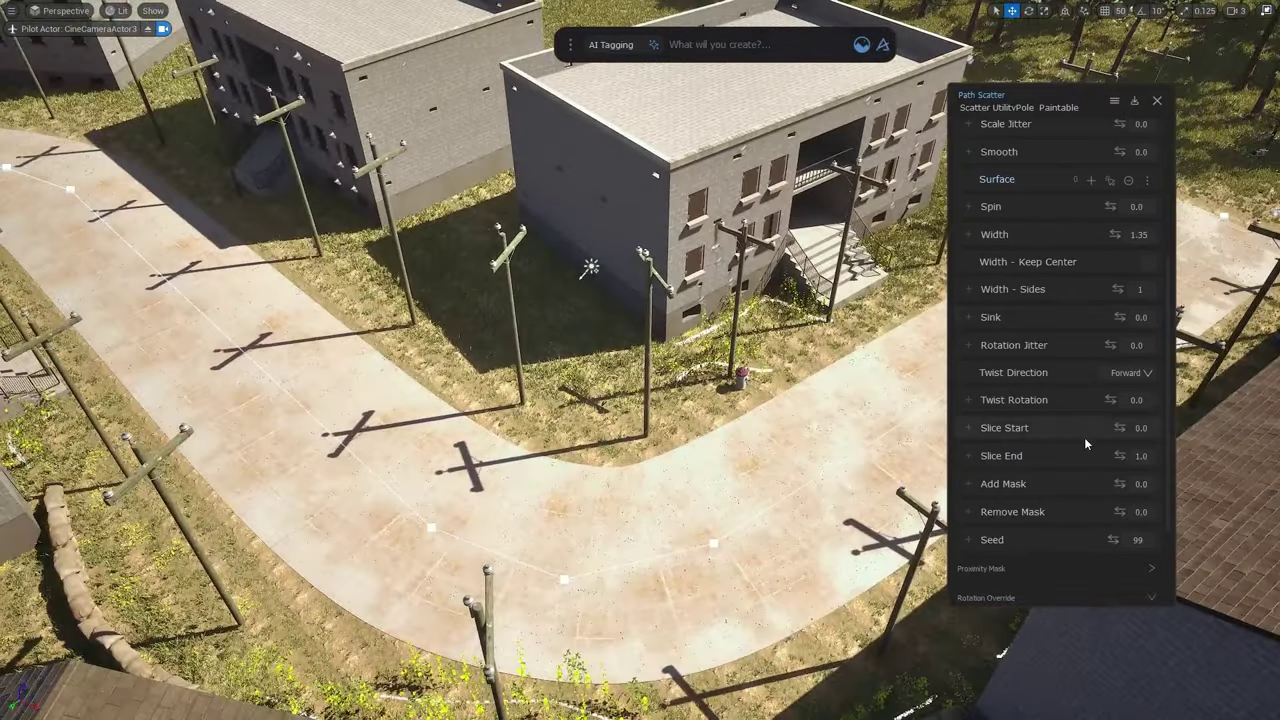
Set the utility pole scatter's min scale to 1, max scale to 1.05 and rotation jitter to 0.05
scroll(1086, 438, "up", 2)
double_click(1147, 266)
type("1")
double_click(1146, 294)
type("1.05")
key("Return")
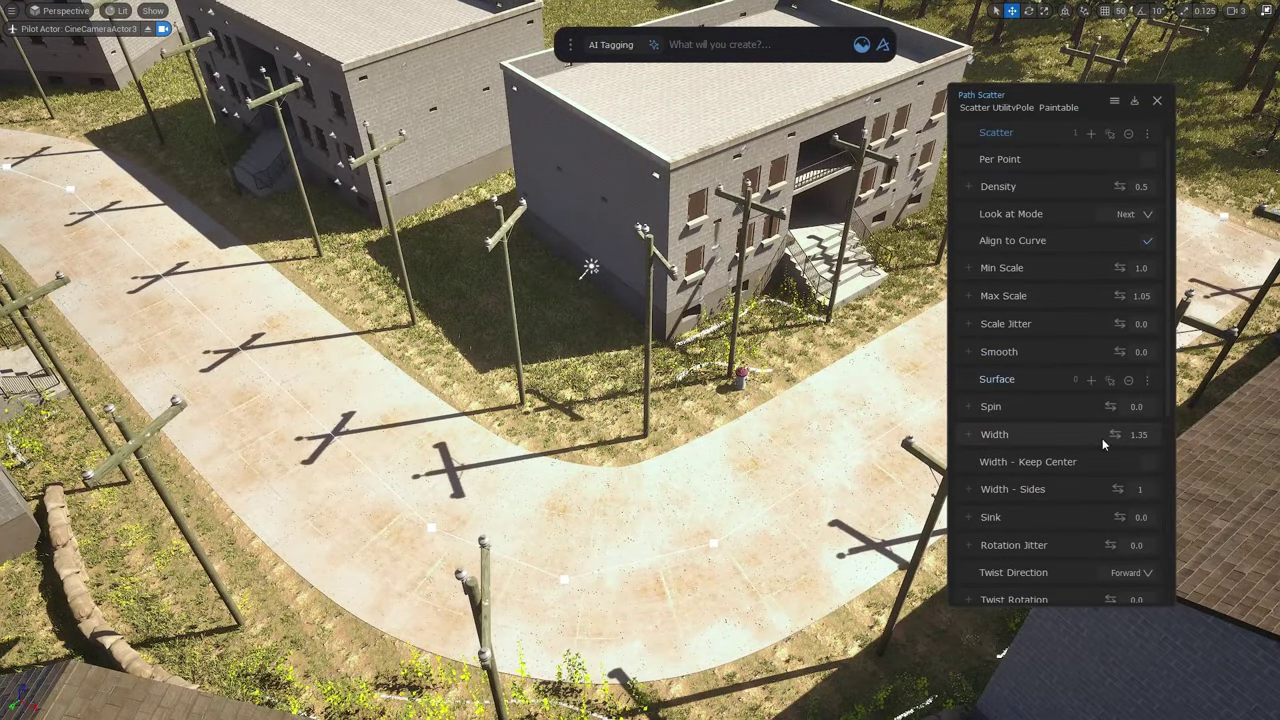
scroll(1102, 438, "down", 1)
left_click(1118, 505)
type("0.05")
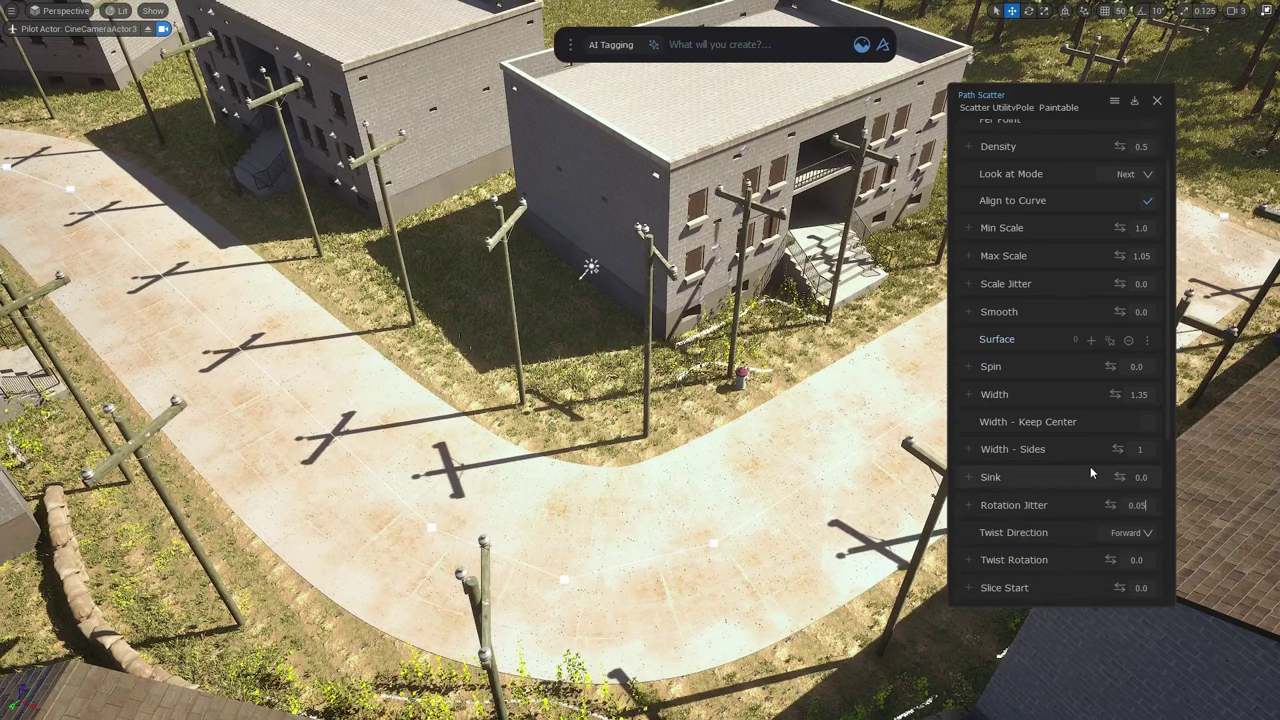
key("Return")
Thin out the utility poles with a density of 0.01, a Remove Mask of about 0.85 and a different seed
scroll(1080, 300, "up", 1)
left_click_drag(1119, 186, 1060, 186)
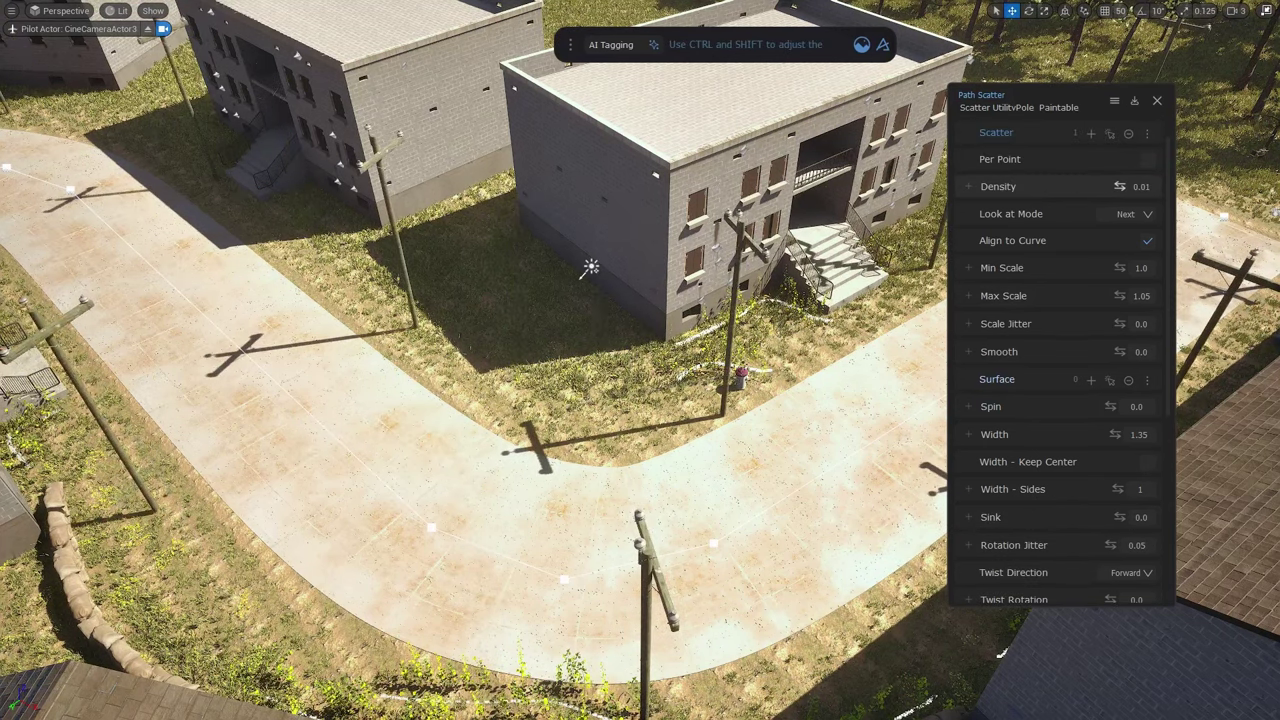
scroll(1113, 395, "down", 4)
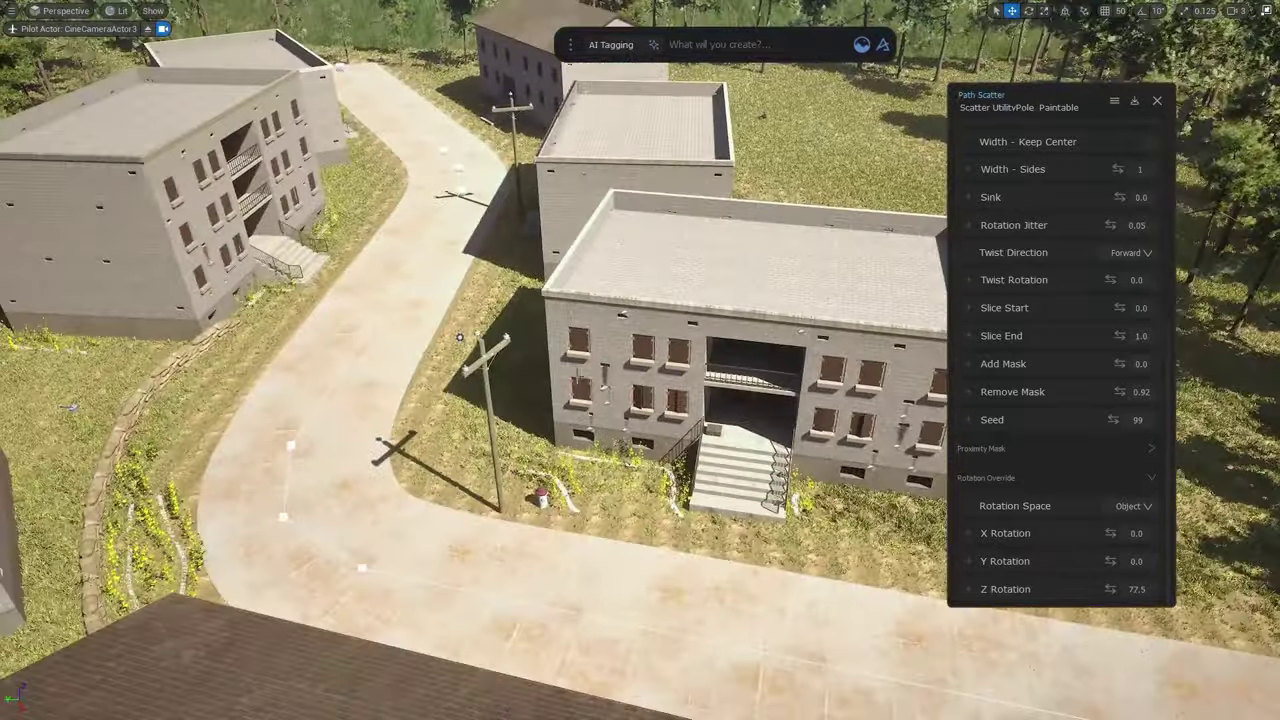
left_click_drag(1113, 420, 1140, 420)
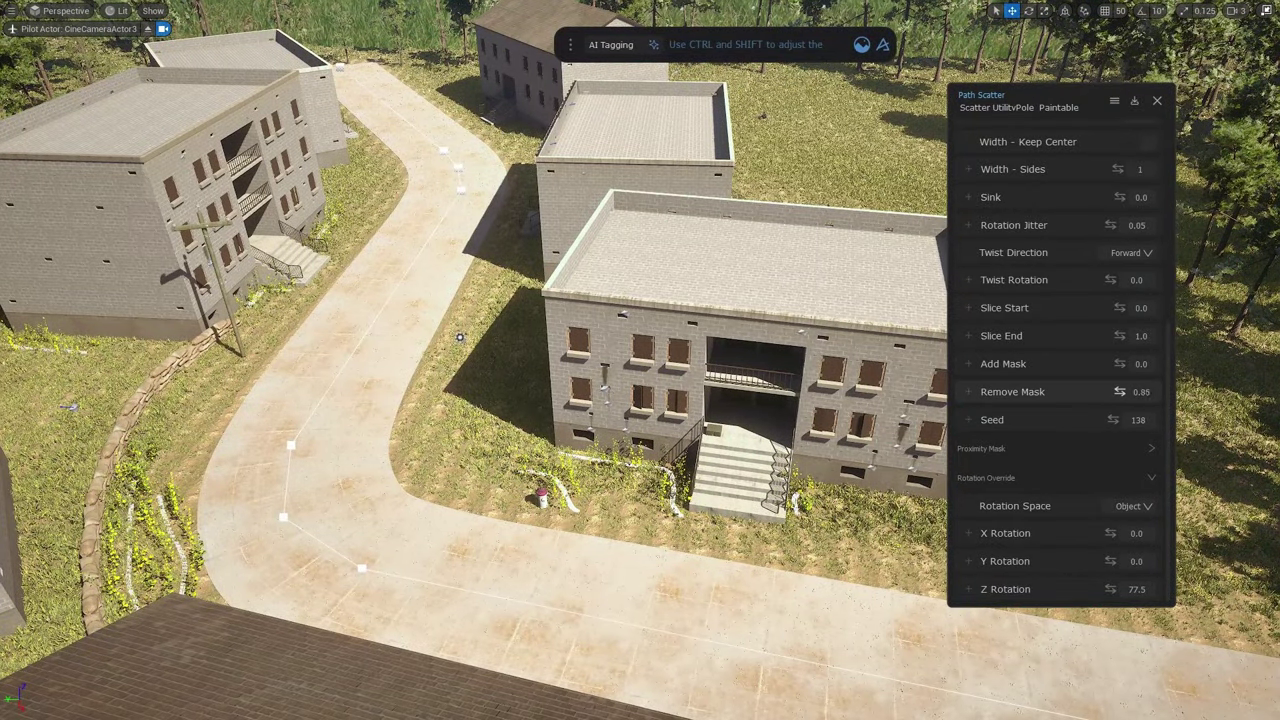
left_click_drag(1119, 392, 1107, 392)
left_click_drag(1113, 420, 1120, 420)
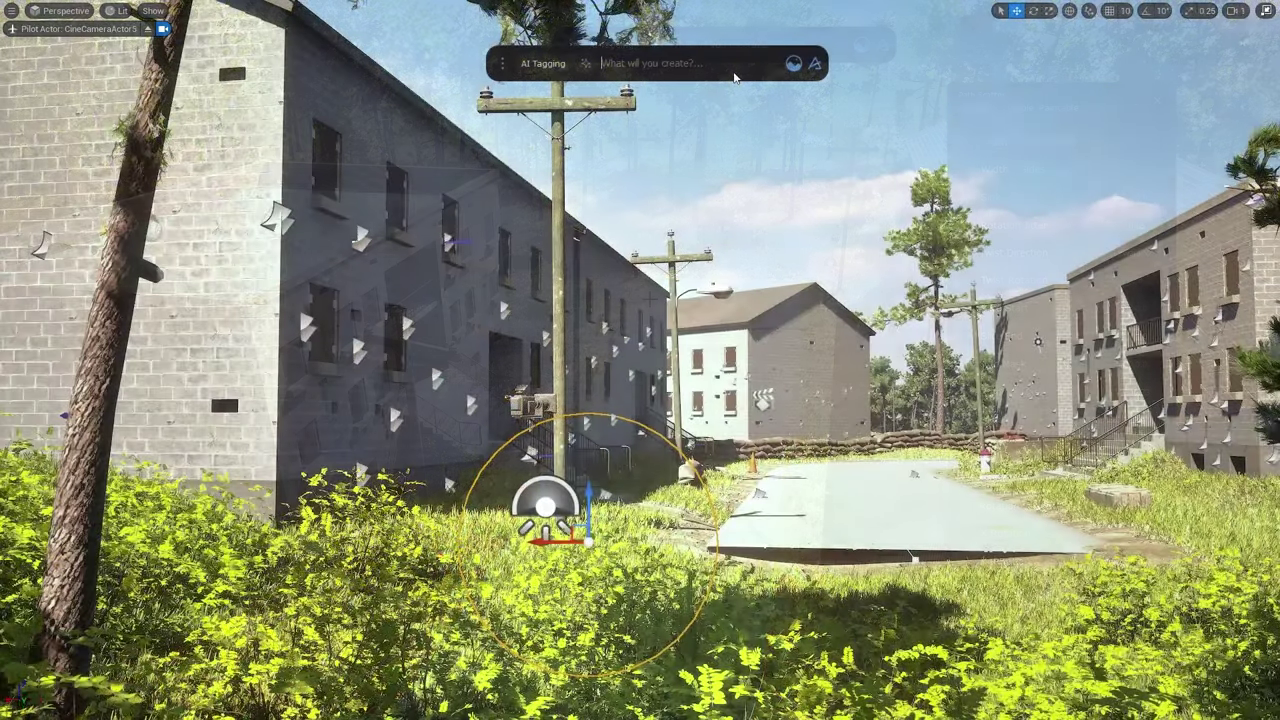
Start the Cable Tool and add the first utility pole insulators to its objects
left_click(733, 71)
type("cable tool")
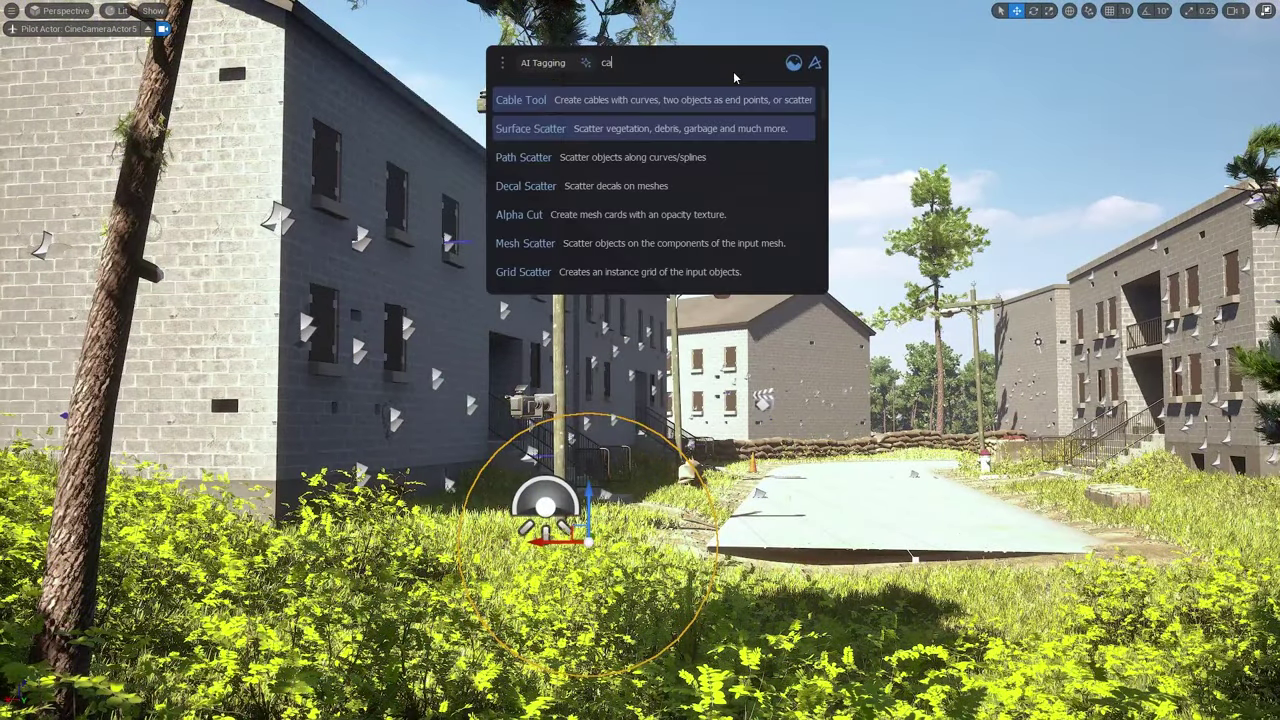
key("Return")
left_click_drag(707, 131, 1135, 72)
key("w")
right_click_drag(867, 264, 870, 320)
left_click(676, 291)
left_click(1117, 108)
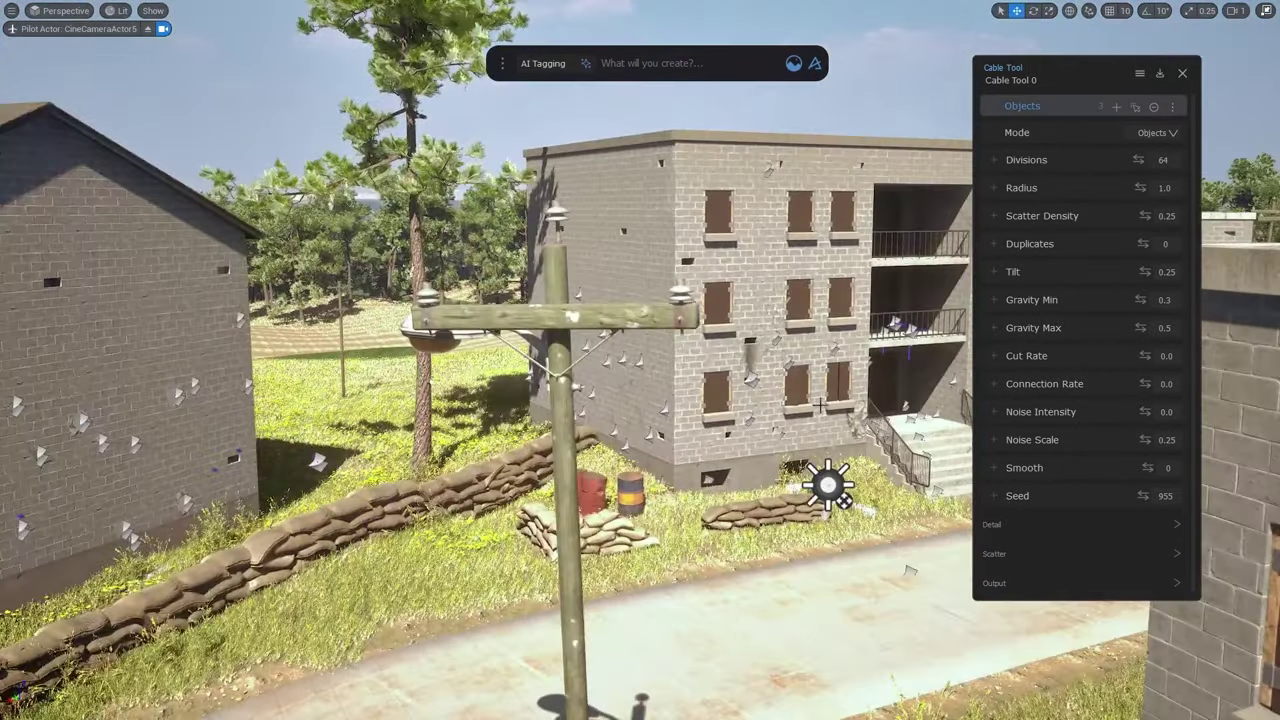
Add the matching insulators on the street lamp pole and the following roadside pole to the cable objects
key("w")
right_click_drag(778, 432, 770, 455)
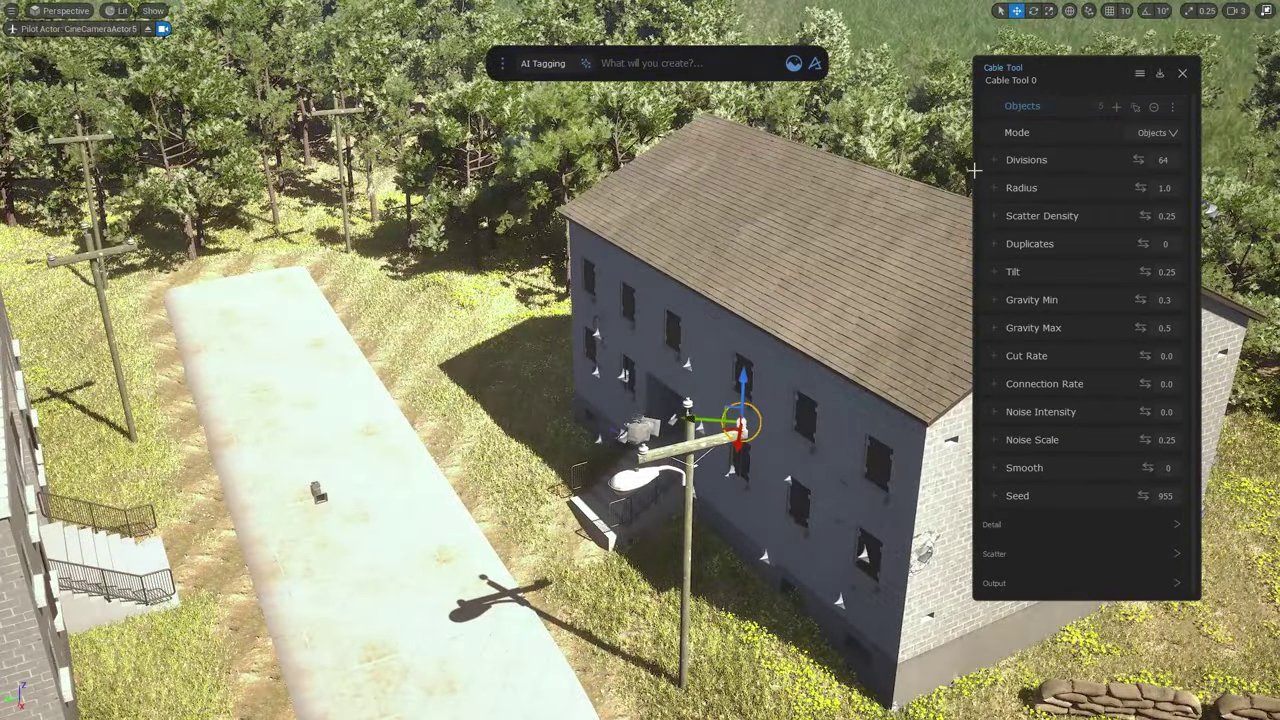
key("w")
right_click_drag(630, 306, 530, 311)
left_click(614, 415)
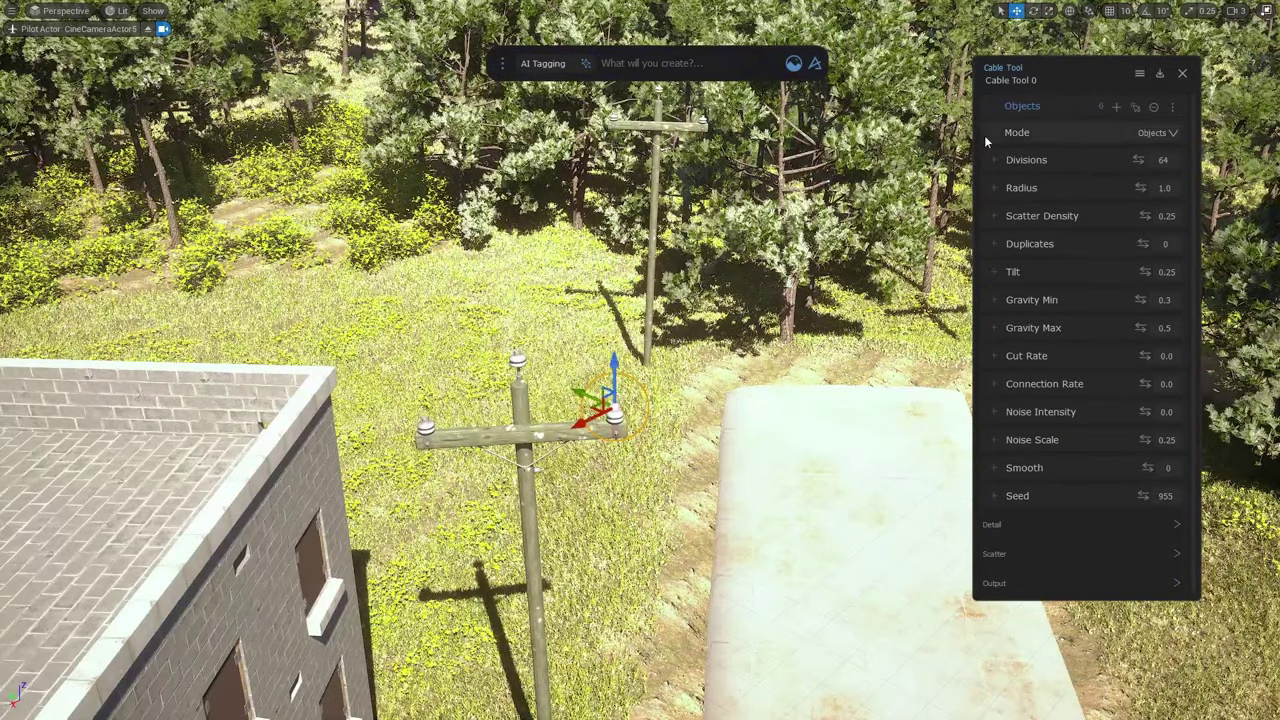
key("w")
right_click_drag(614, 415, 634, 430)
Locate the hidden end-point spheres in wireframe view and route the cable back over the lamp pole to the wooded end
key("alt+2")
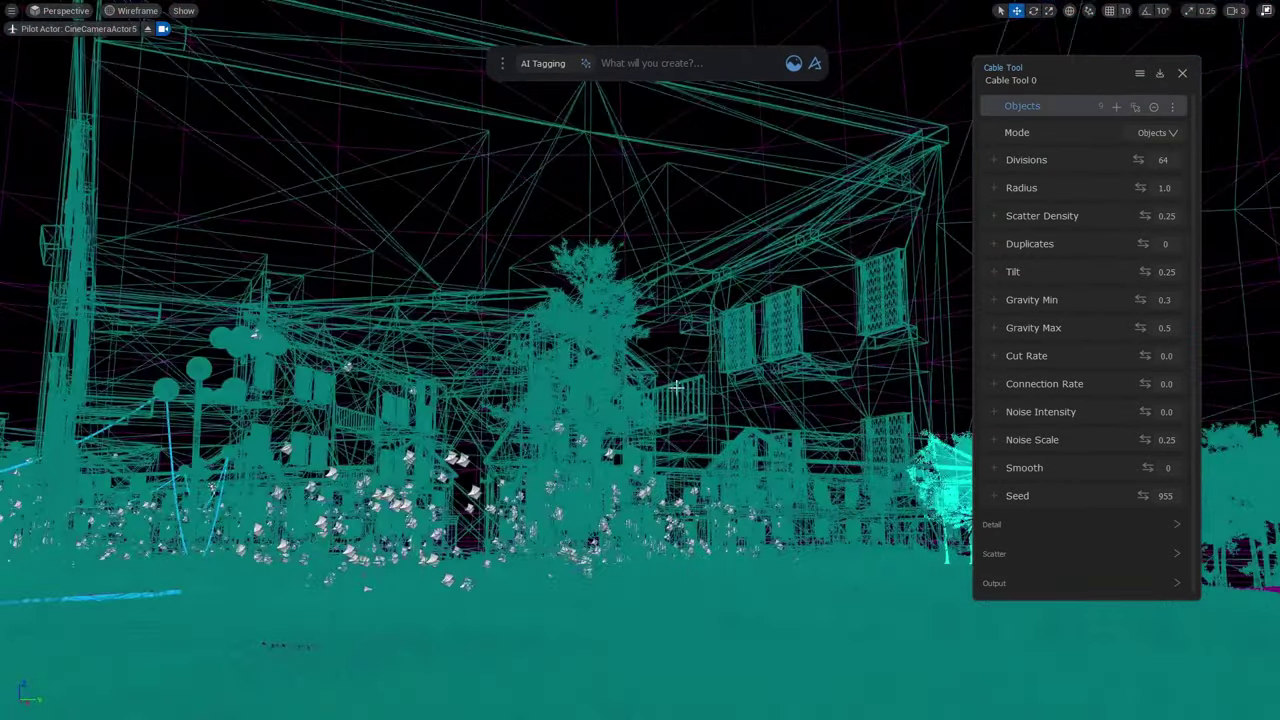
key("alt+4")
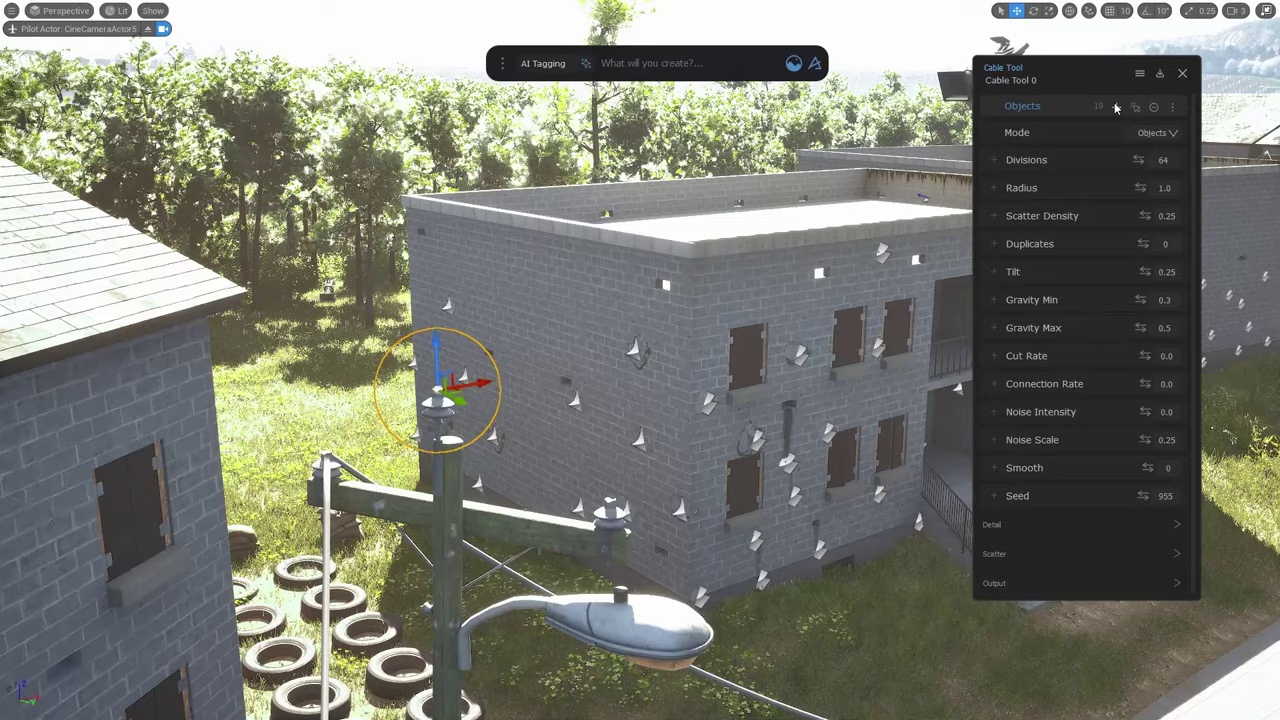
left_click(1117, 106)
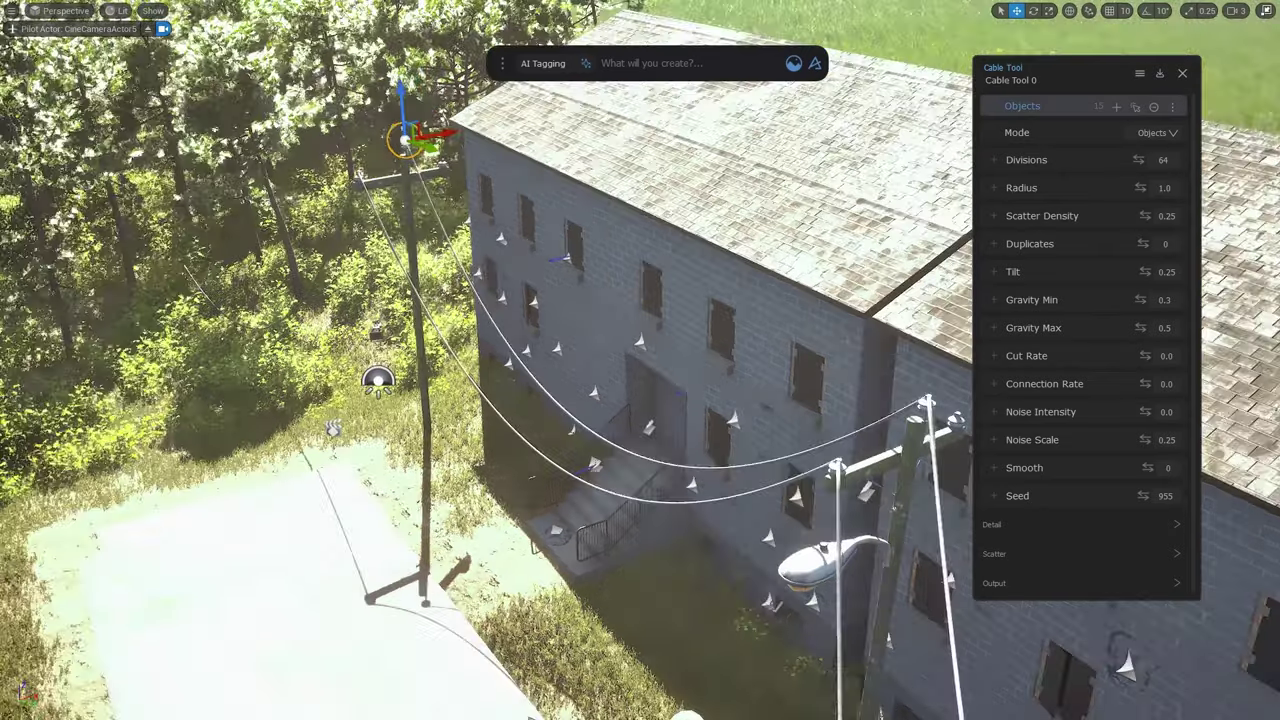
right_click_drag(620, 340, 482, 300)
left_click(478, 271)
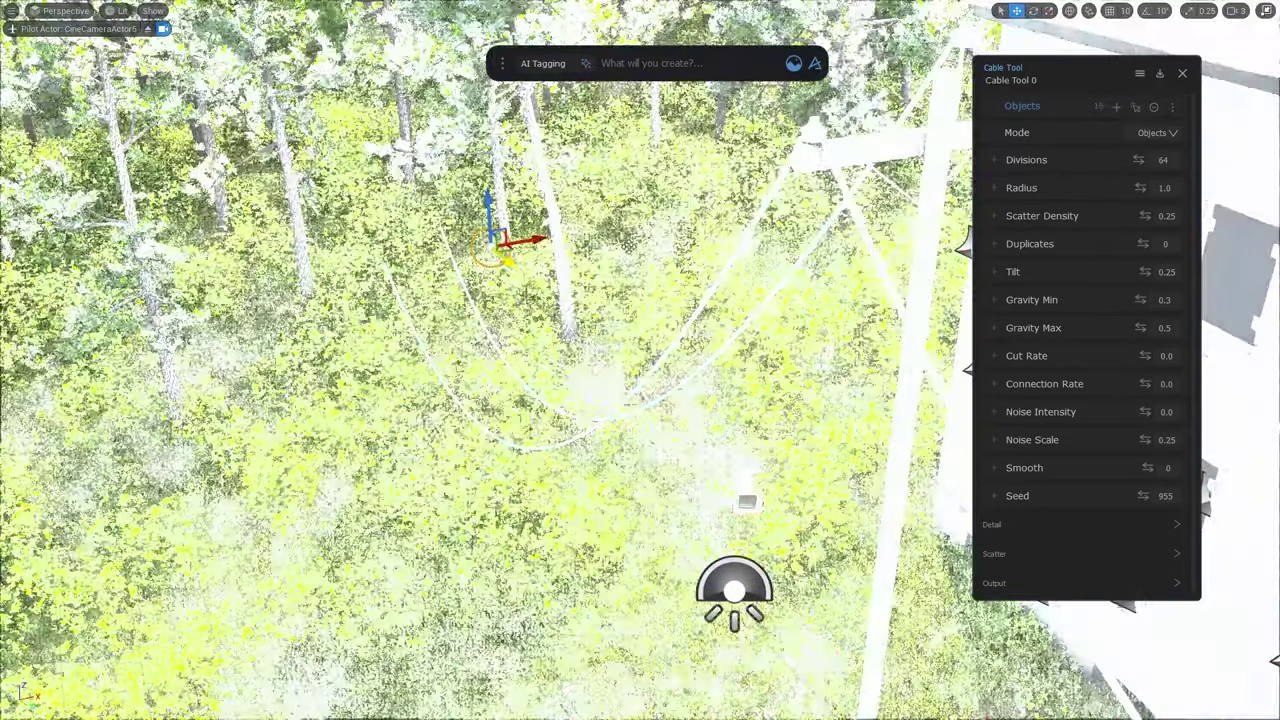
left_click(1117, 107)
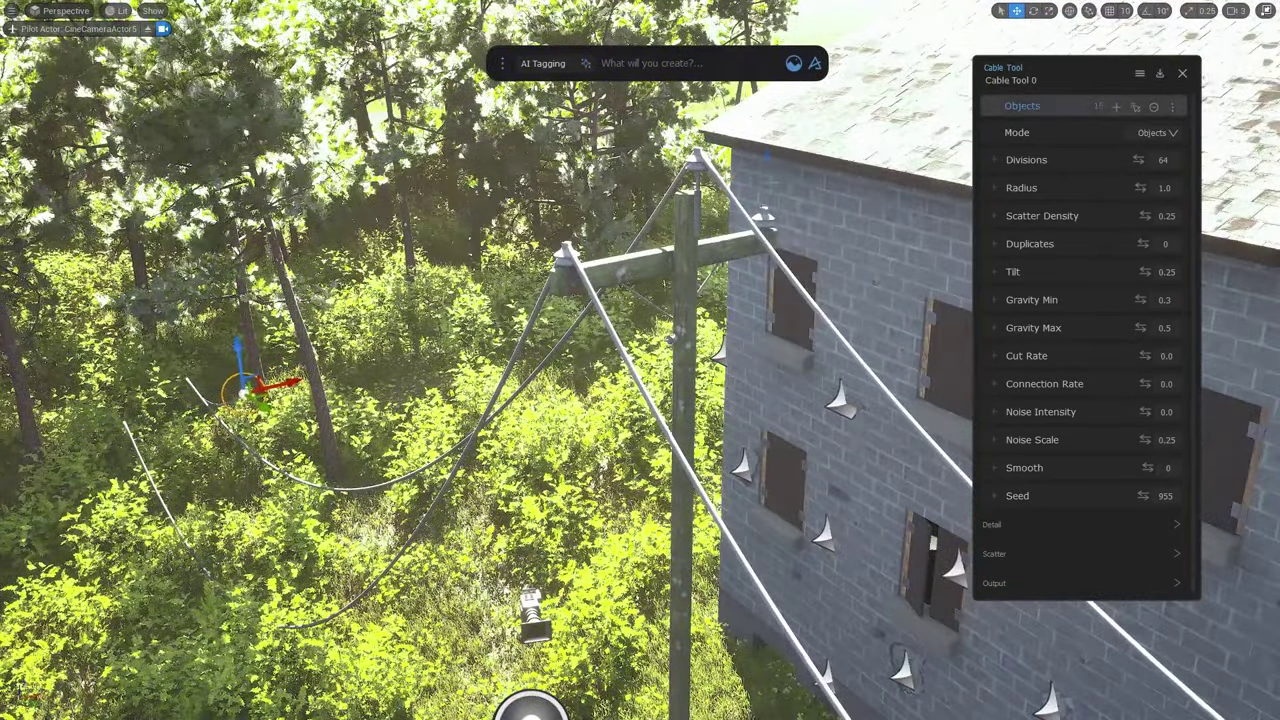
Add the remaining pole insulators and the last end-point sphere to the cable, locating the sphere in wireframe view
left_click(1118, 106)
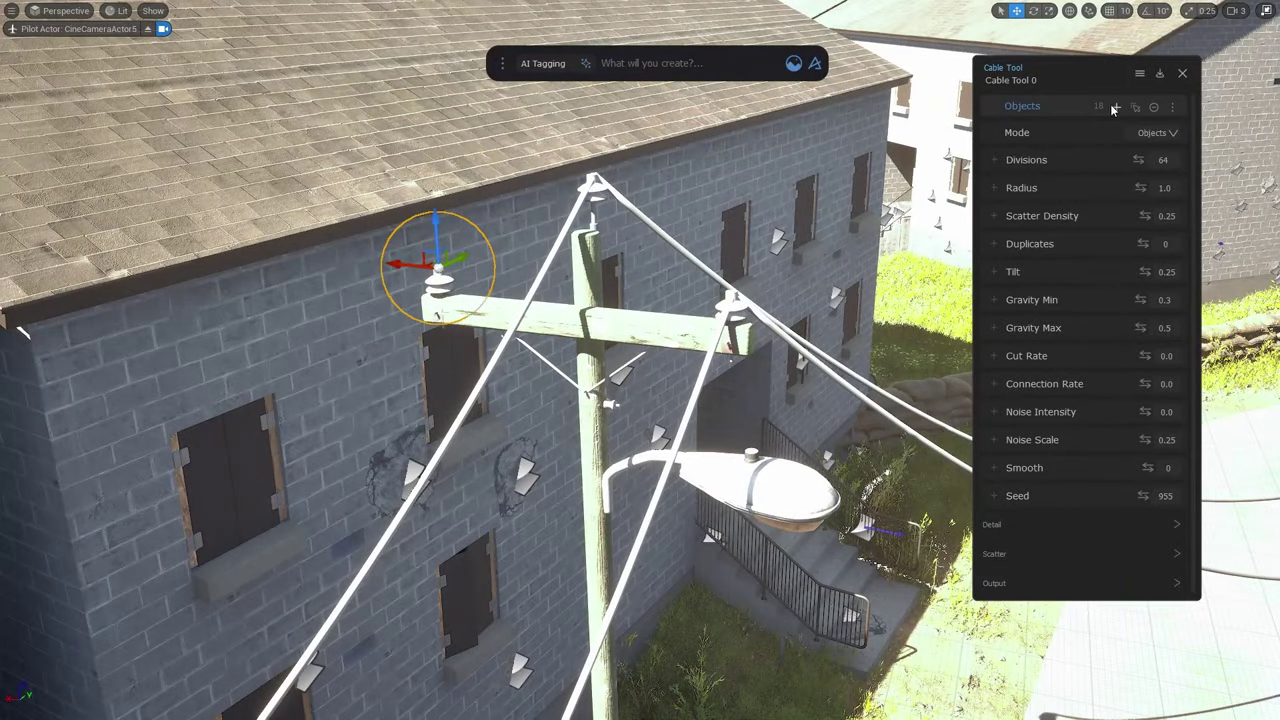
left_click(1116, 106)
left_click(1116, 106)
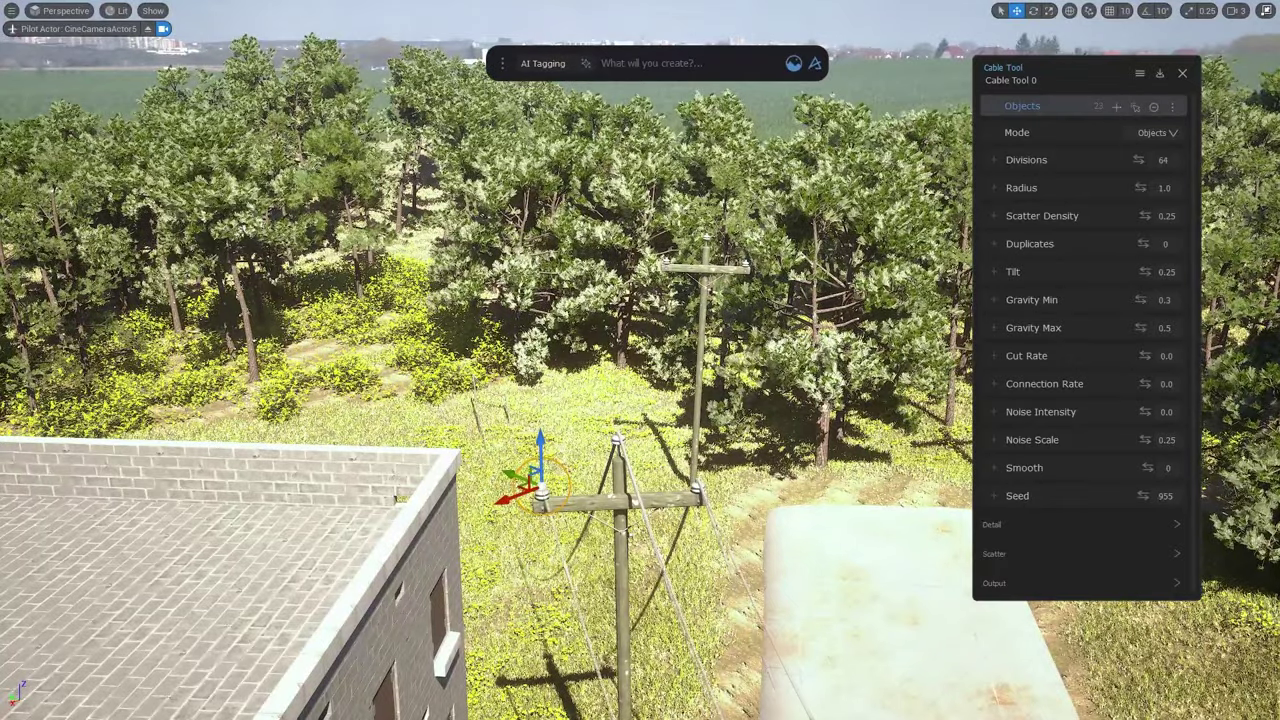
right_click_drag(560, 380, 525, 400)
left_click(525, 390)
key("alt+2")
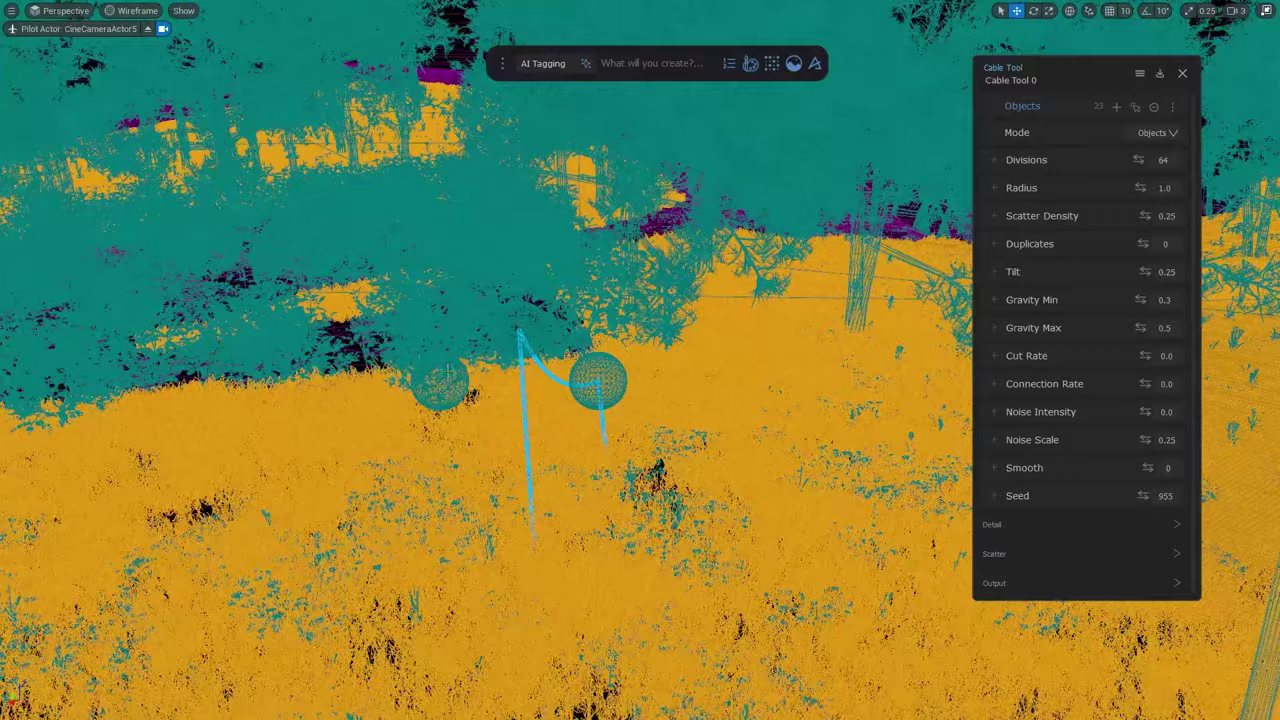
key("alt+4")
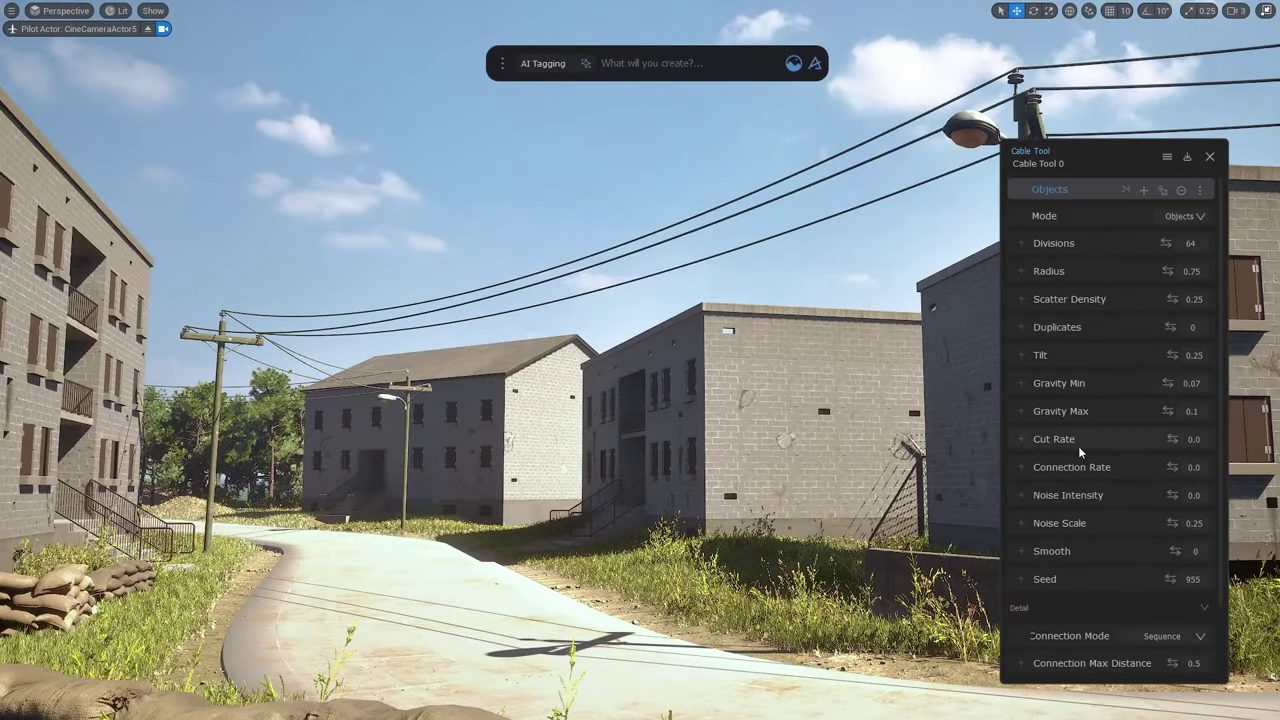
Set the cable's tilt to 1.4 and its Gravity Max to about 0.16
left_click_drag(1172, 355, 1187, 355)
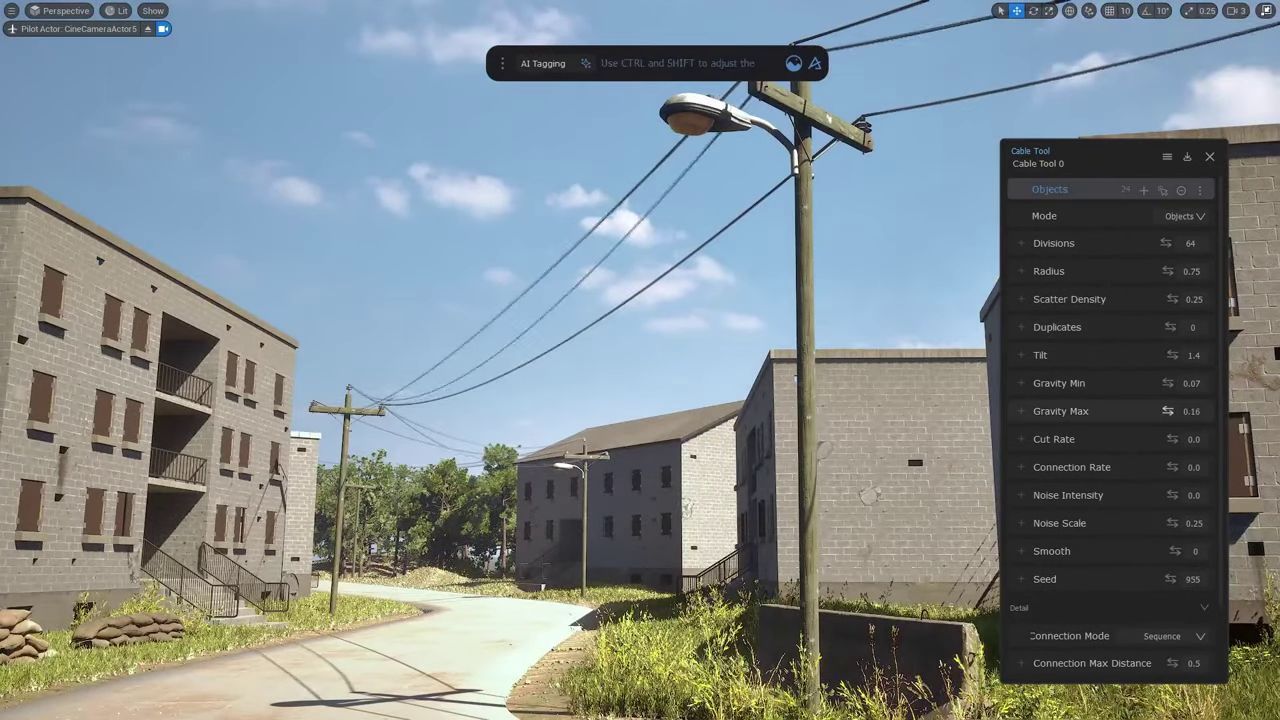
left_click_drag(1168, 411, 1172, 411)
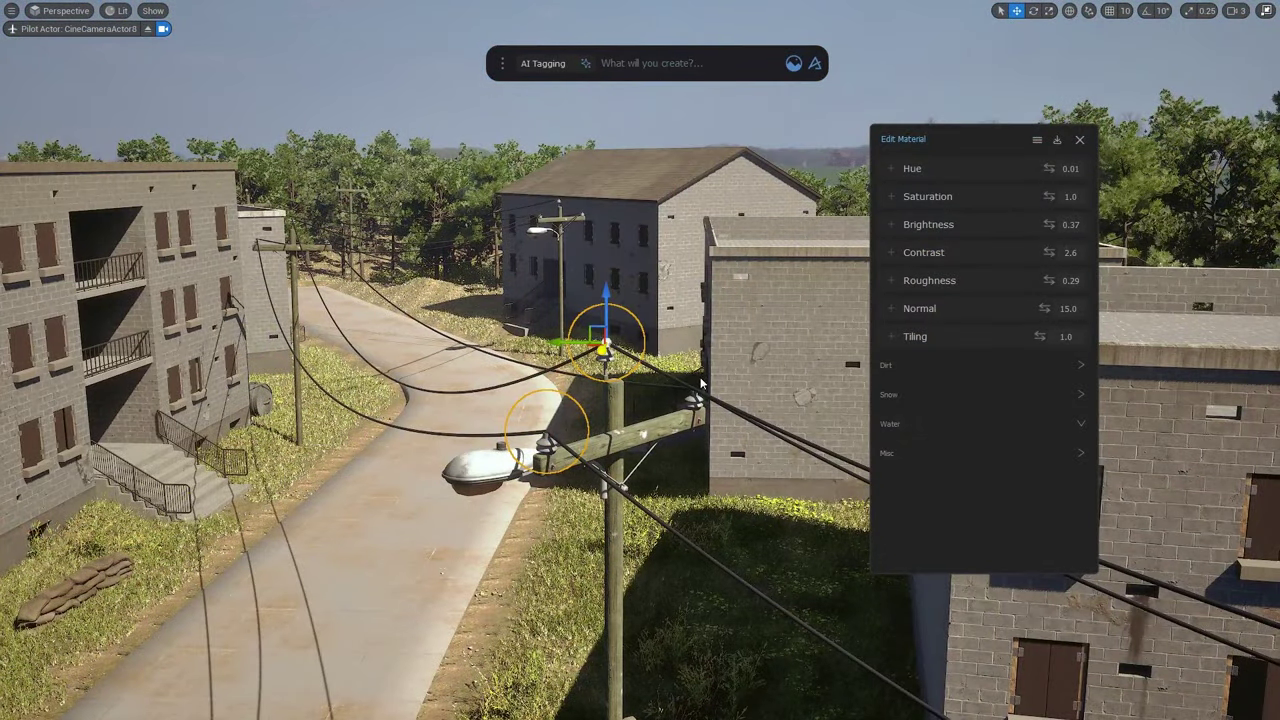
Select all three insulators on the street lamp pole together
left_click(697, 392, "shift")
left_click_drag(693, 356, 845, 337)
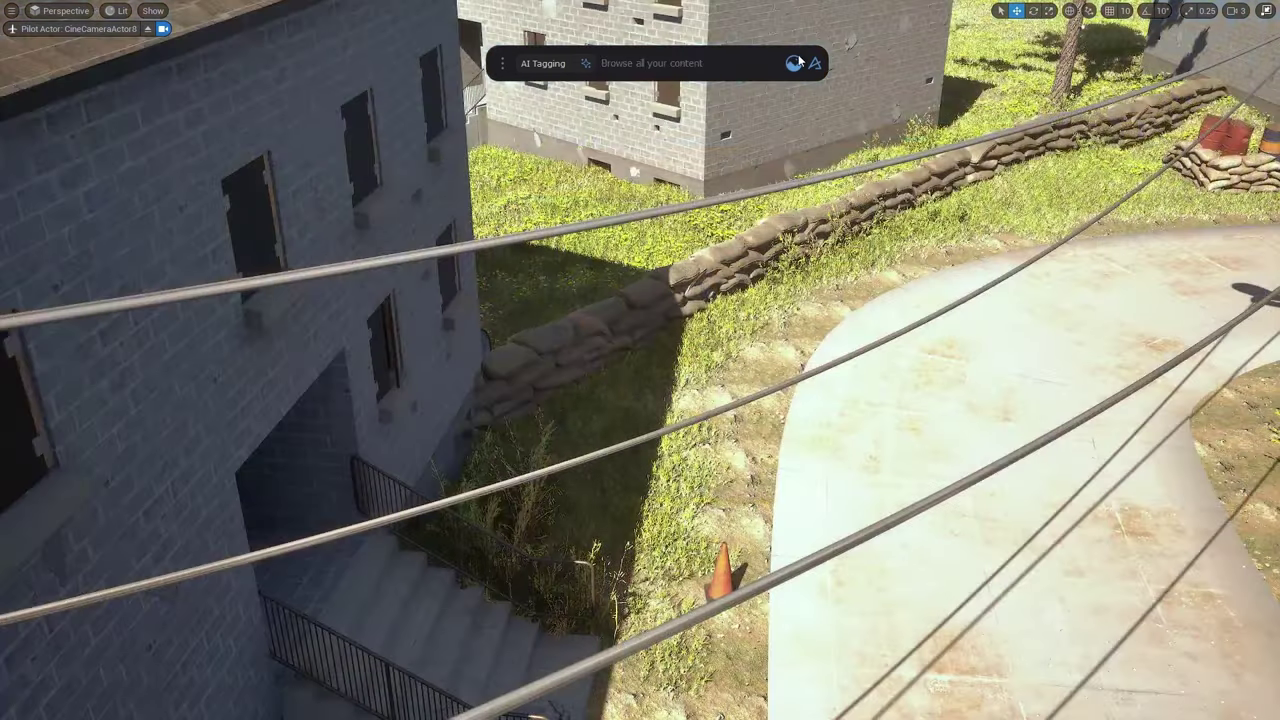
Search the Megascans surfaces for metal, apply Parkerized Steel to the cables and open that material for editing
left_click(794, 63)
type("metal")
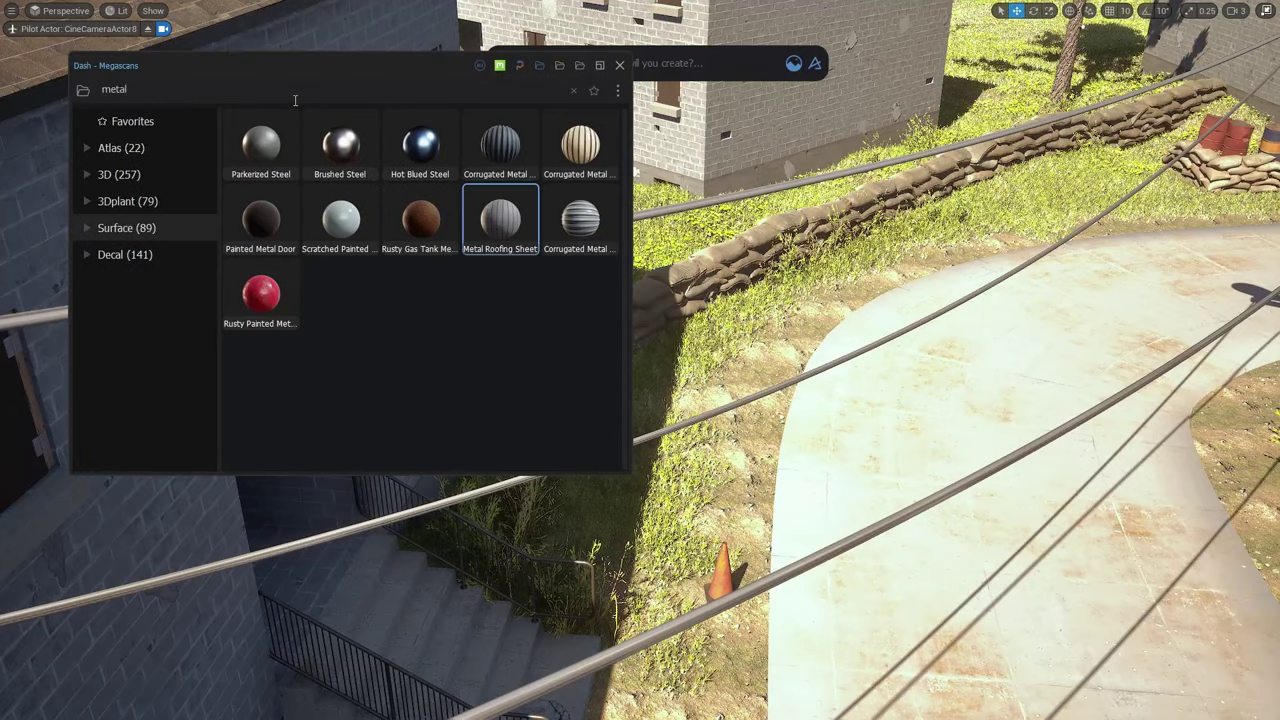
left_click_drag(266, 159, 602, 665)
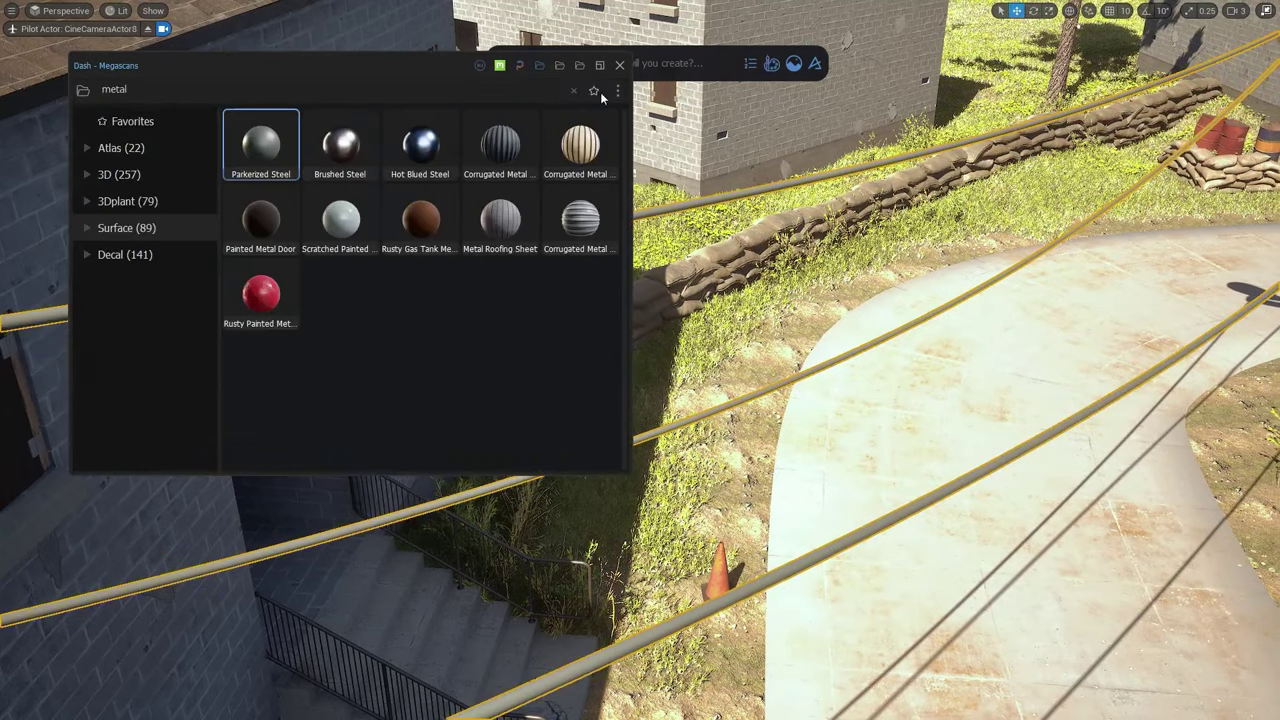
left_click(620, 65)
left_click(770, 67)
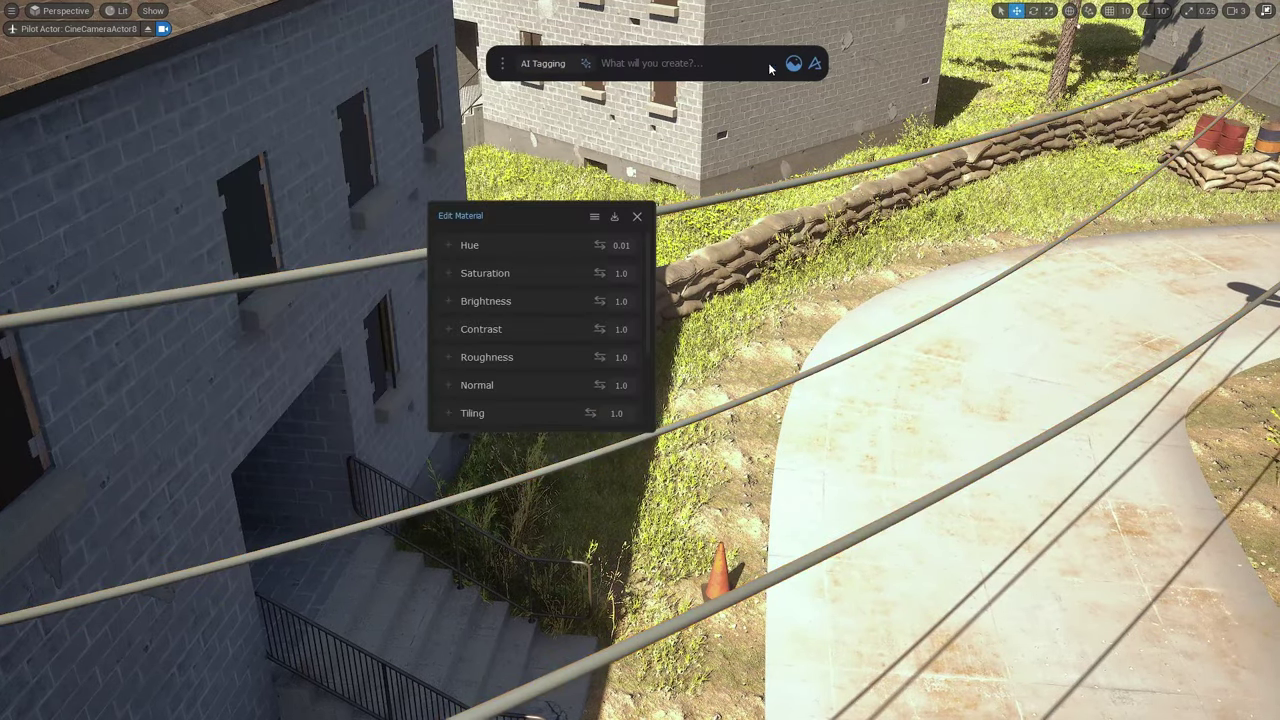
Set the cable material's brightness to 0.37, contrast to 2.6 and normal strength to 3.0, and adjust its roughness
left_click_drag(948, 365, 948, 588)
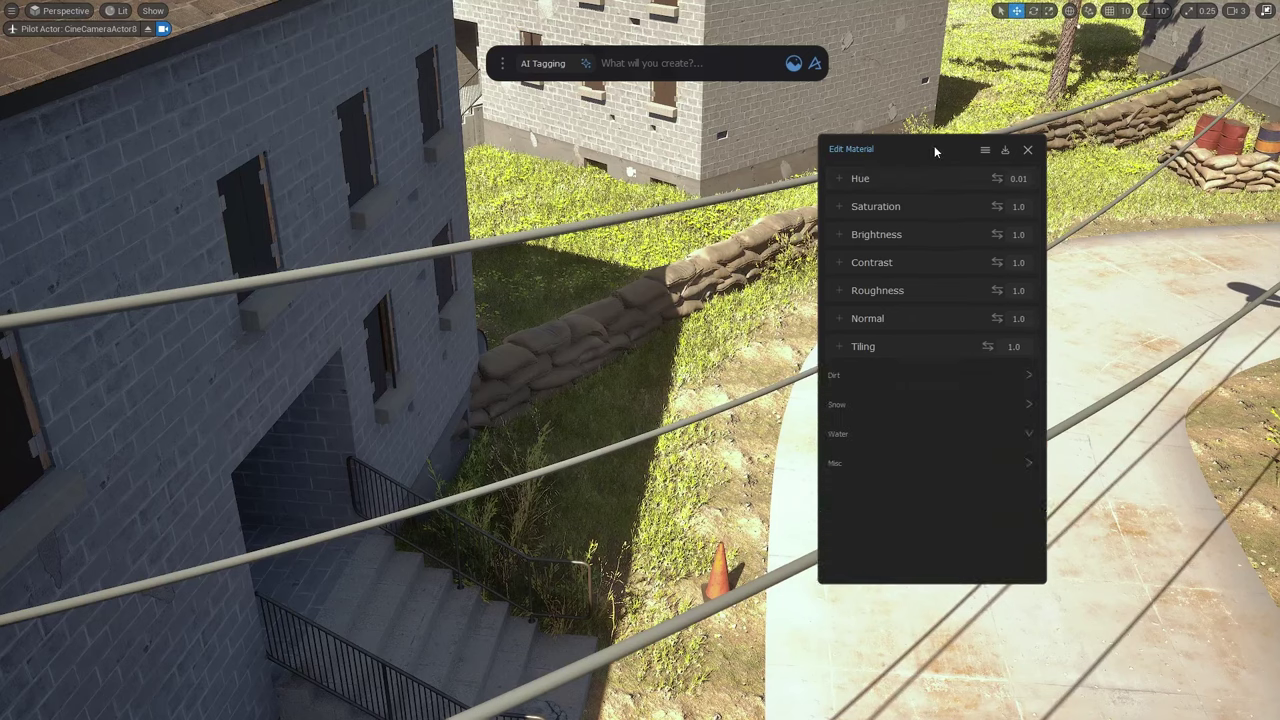
left_click_drag(934, 149, 986, 139)
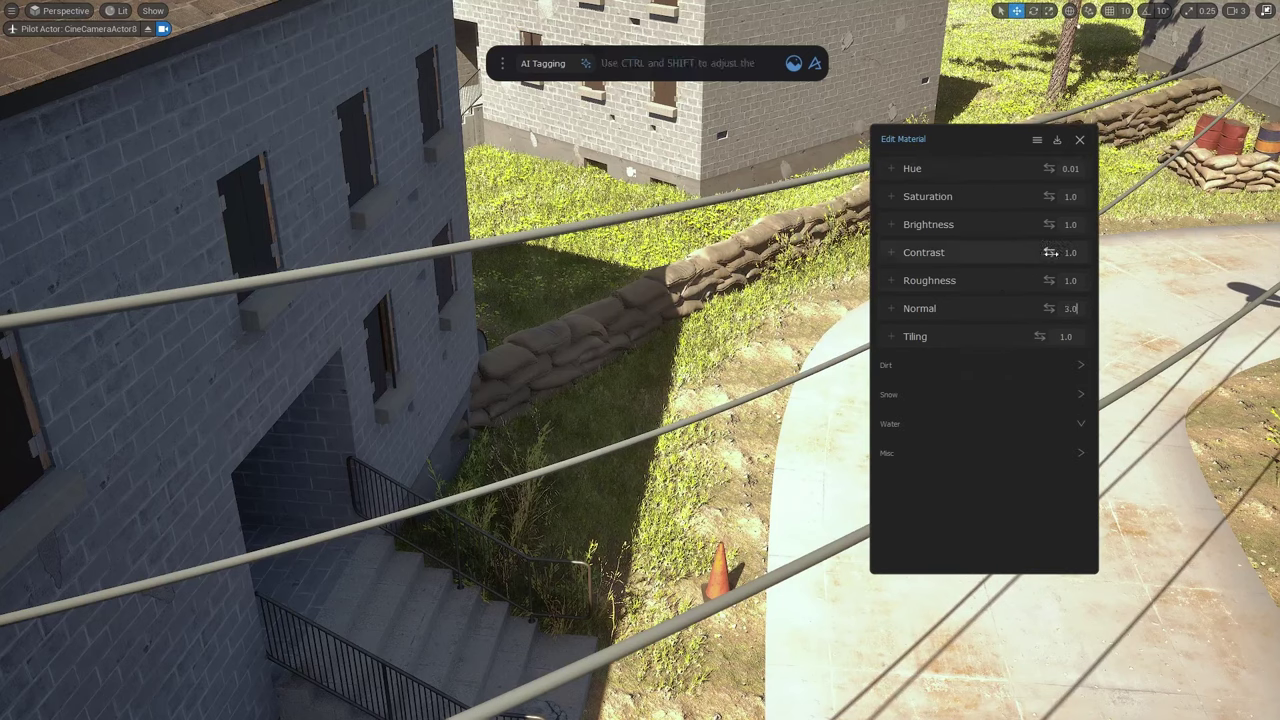
left_click_drag(1050, 252, 1074, 252)
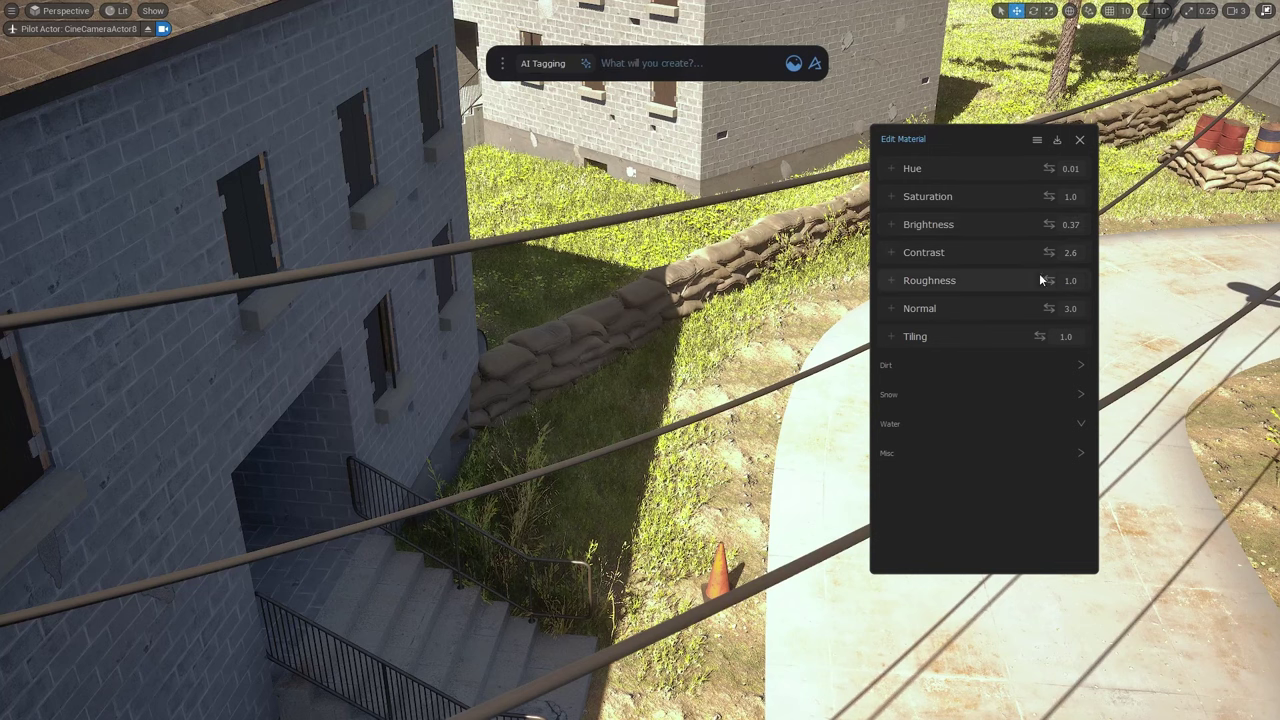
left_click_drag(1049, 280, 1037, 280)
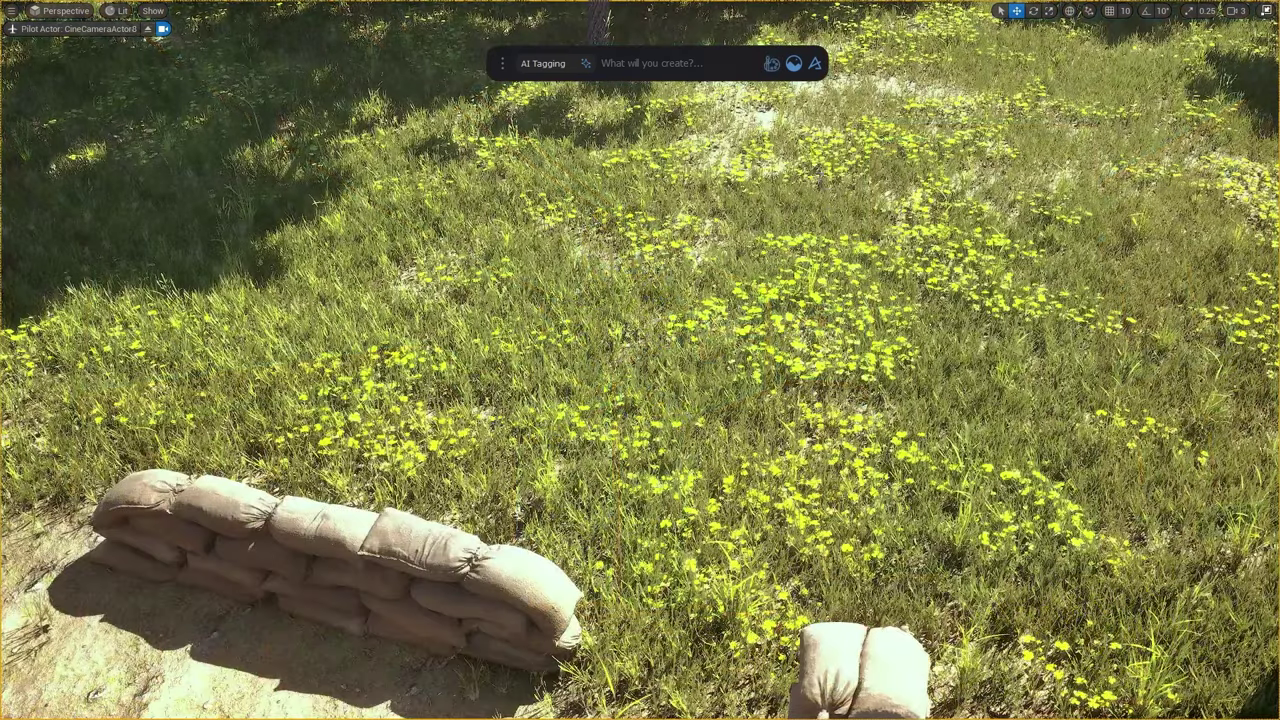
Search the Megascans 3D assets for "wheel" and place the Rusty Wheel on the bare ground between the sandbags
left_click(795, 64)
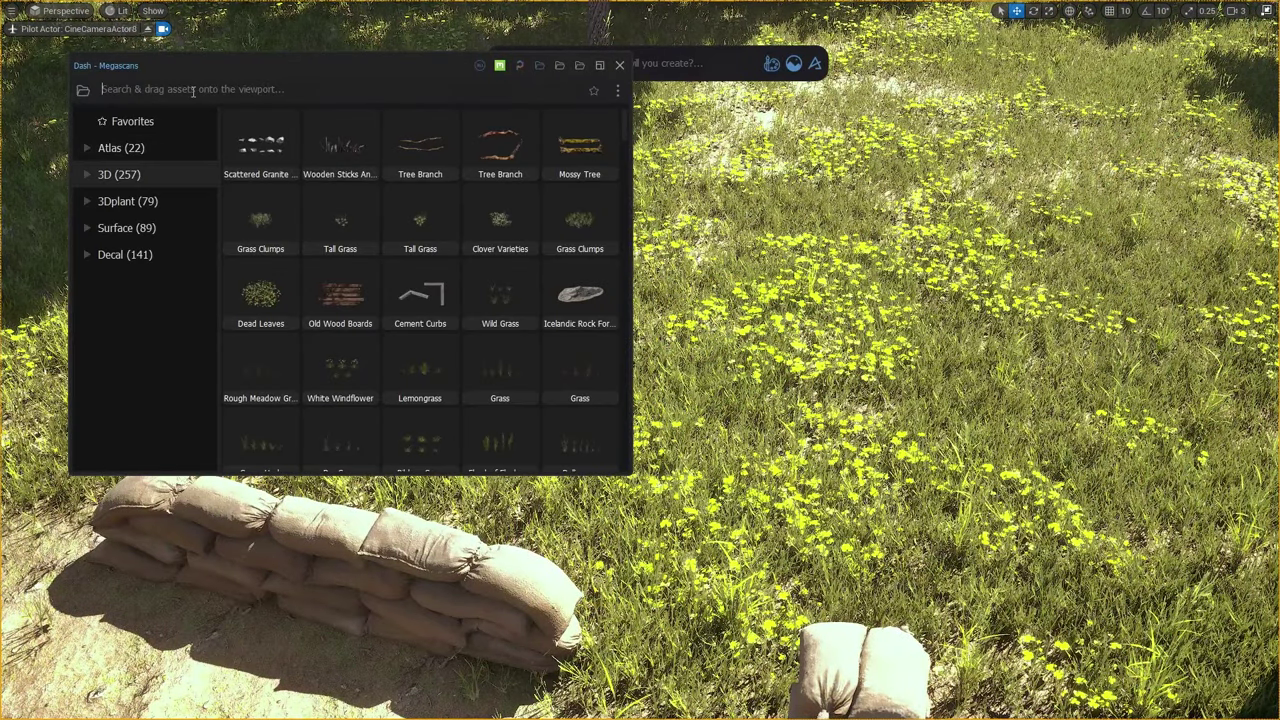
type("wheel")
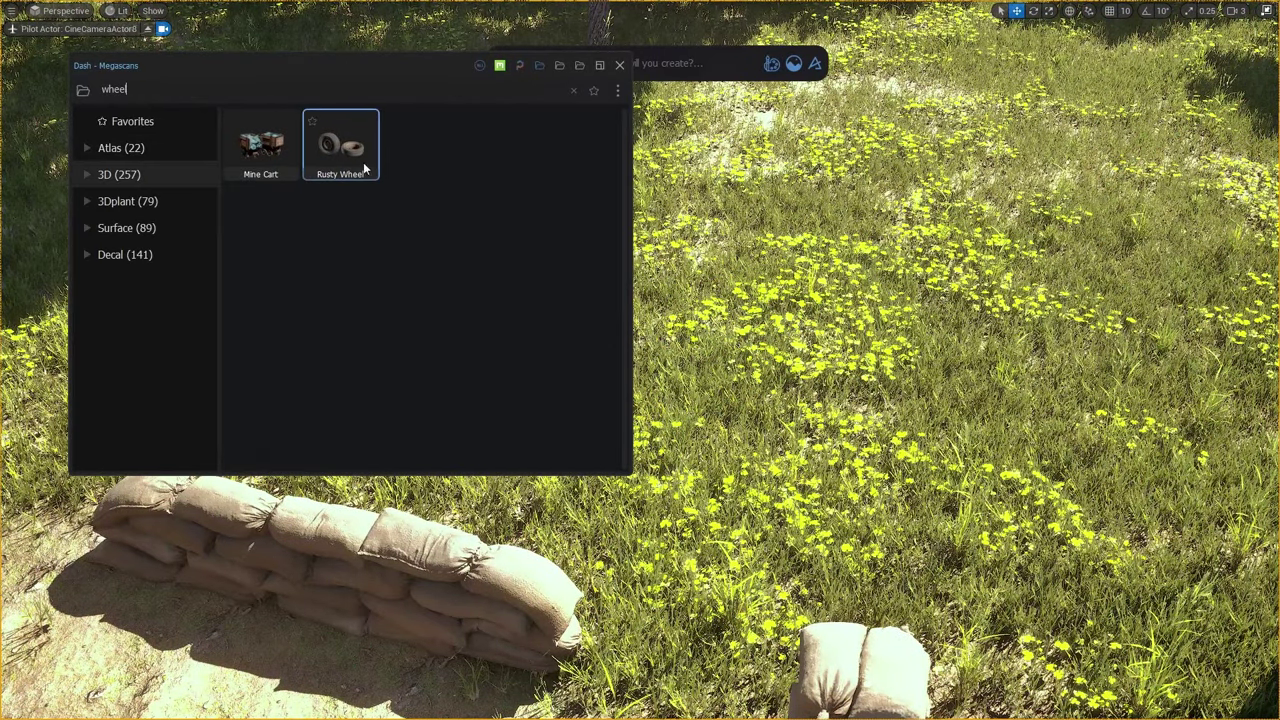
left_click_drag(340, 145, 648, 400)
Create a Grid Scatter using the wheel as both the grid origin and the instance mesh
left_click(684, 63)
type("gr")
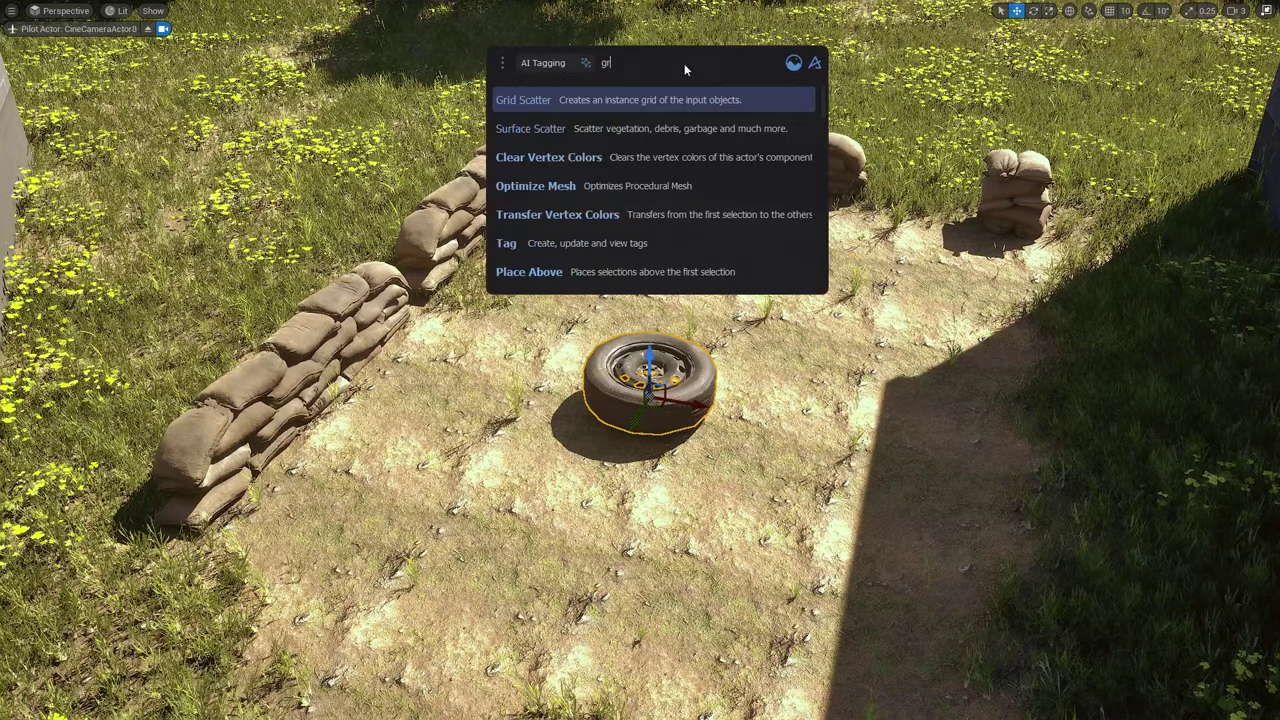
type("id scatter")
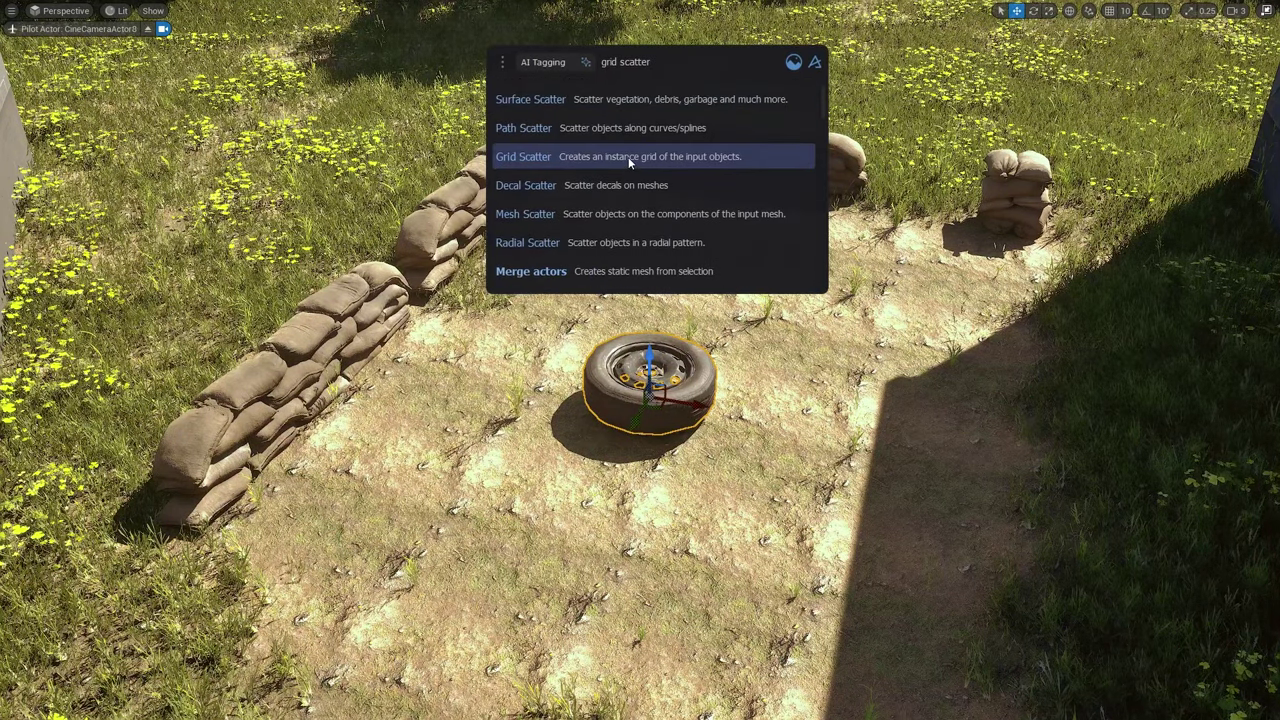
left_click(617, 156)
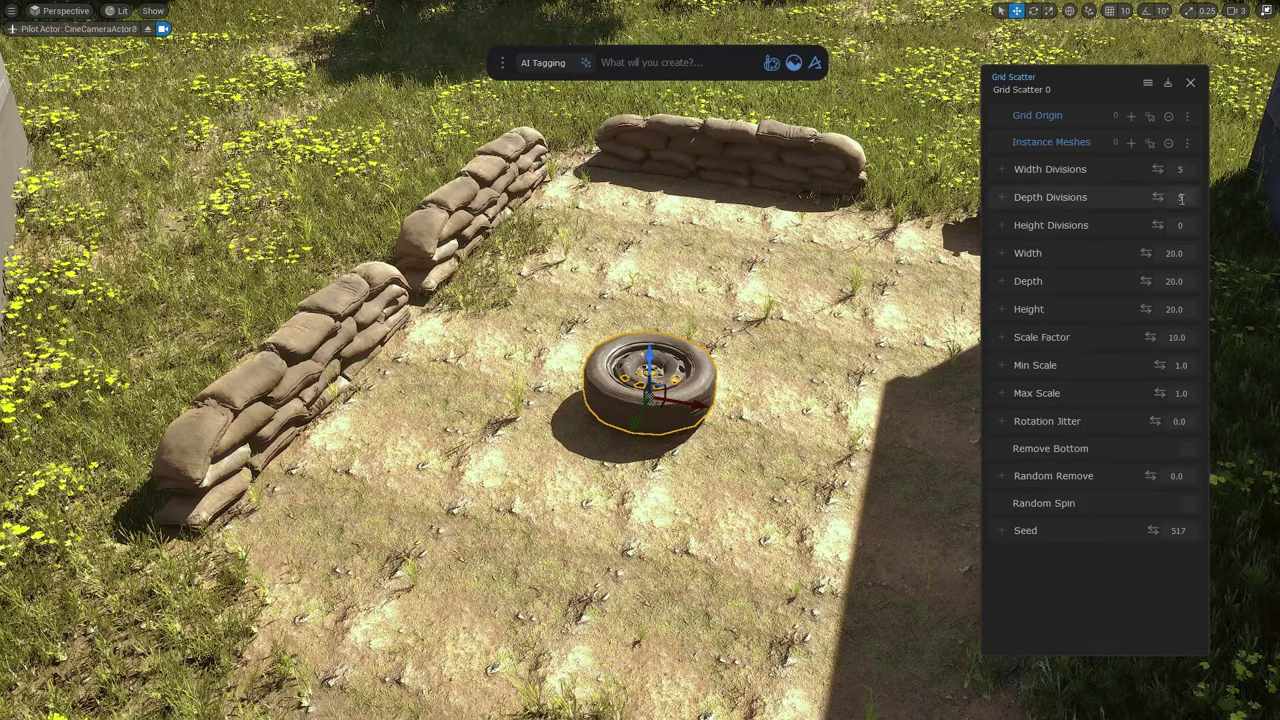
left_click(1131, 116)
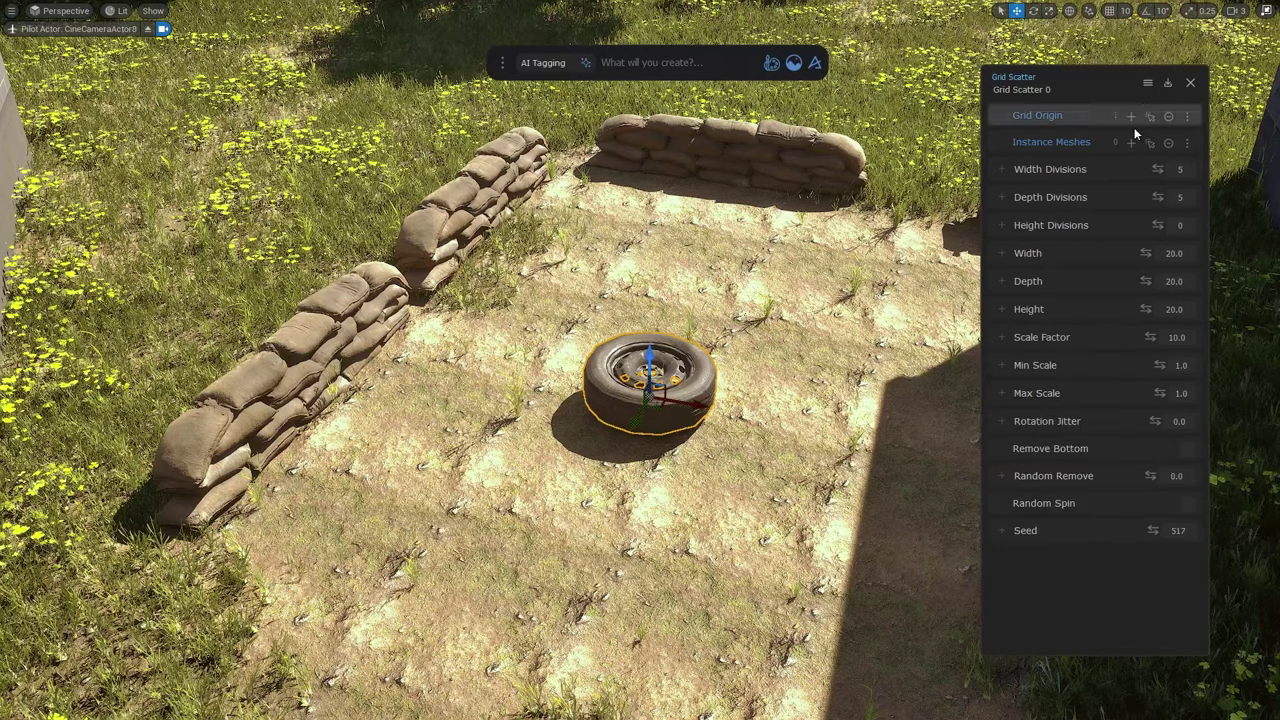
left_click(1131, 143)
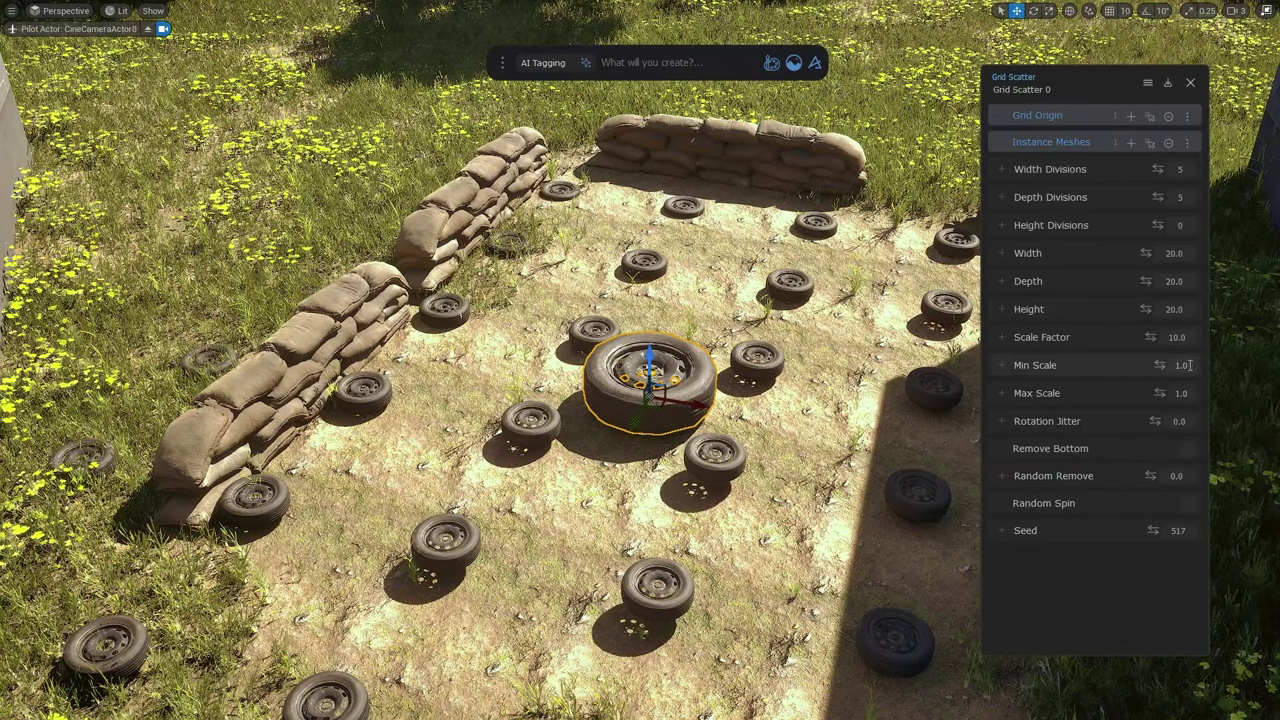
Set the grid's minimum and maximum scale to 2.5, with 2 width divisions and 4 depth divisions
left_click(1160, 361)
type("2.5")
key("Tab")
type("2.5")
key("Return")
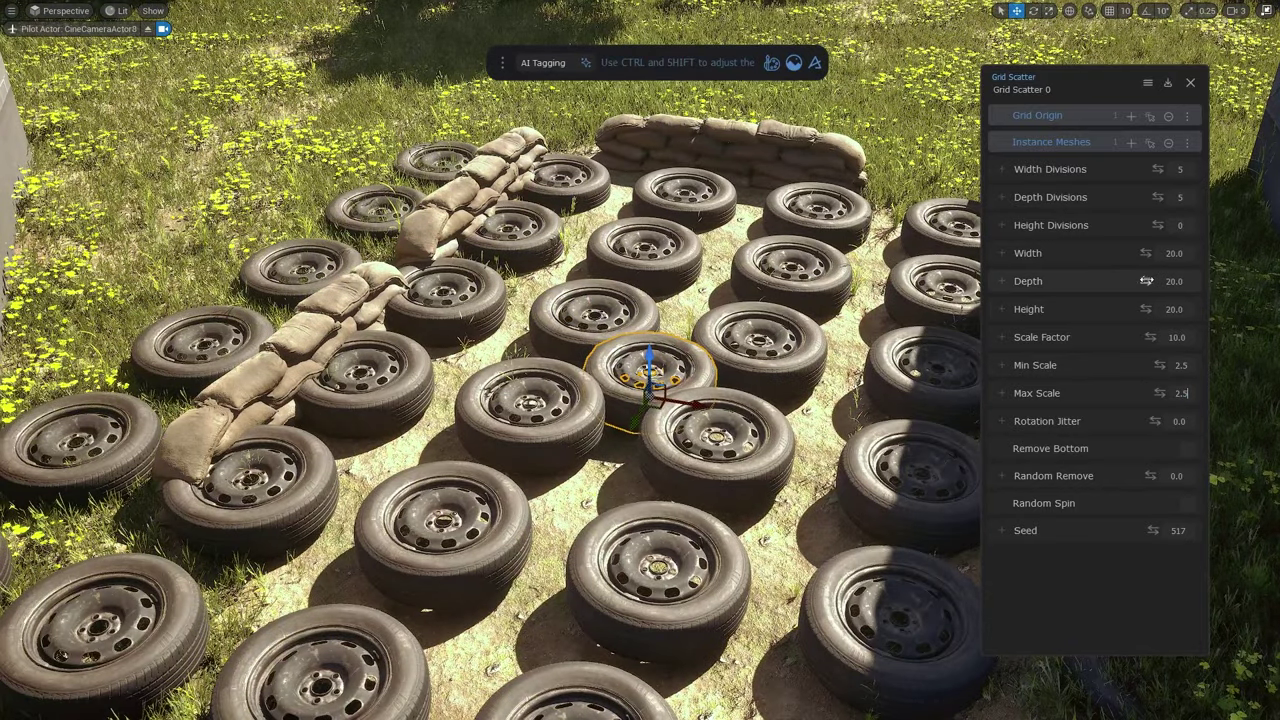
left_click_drag(1156, 197, 1150, 169)
Rotate the origin tire and reposition it so the tire grid lies on the ground inside the sandbag walls
right_click_drag(880, 300, 930, 300)
right_click_drag(640, 360, 600, 350)
key("e")
left_click_drag(562, 368, 597, 450)
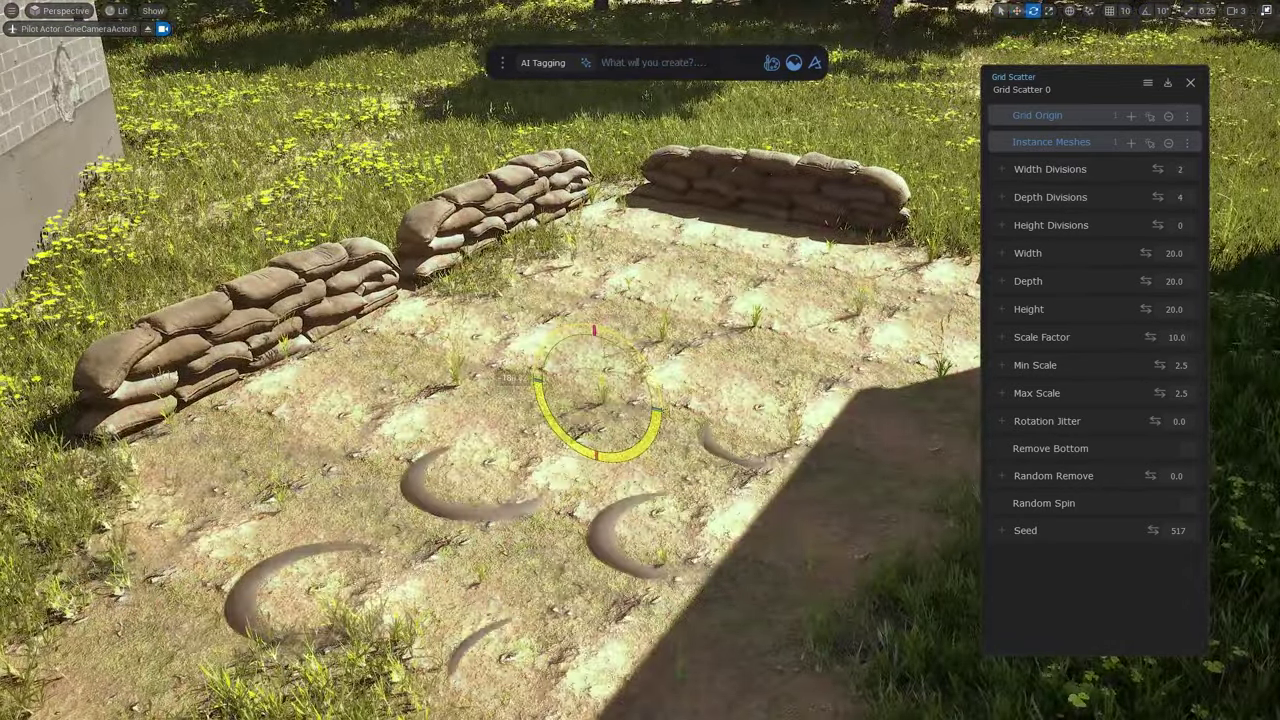
key("w")
left_click_drag(597, 343, 597, 323)
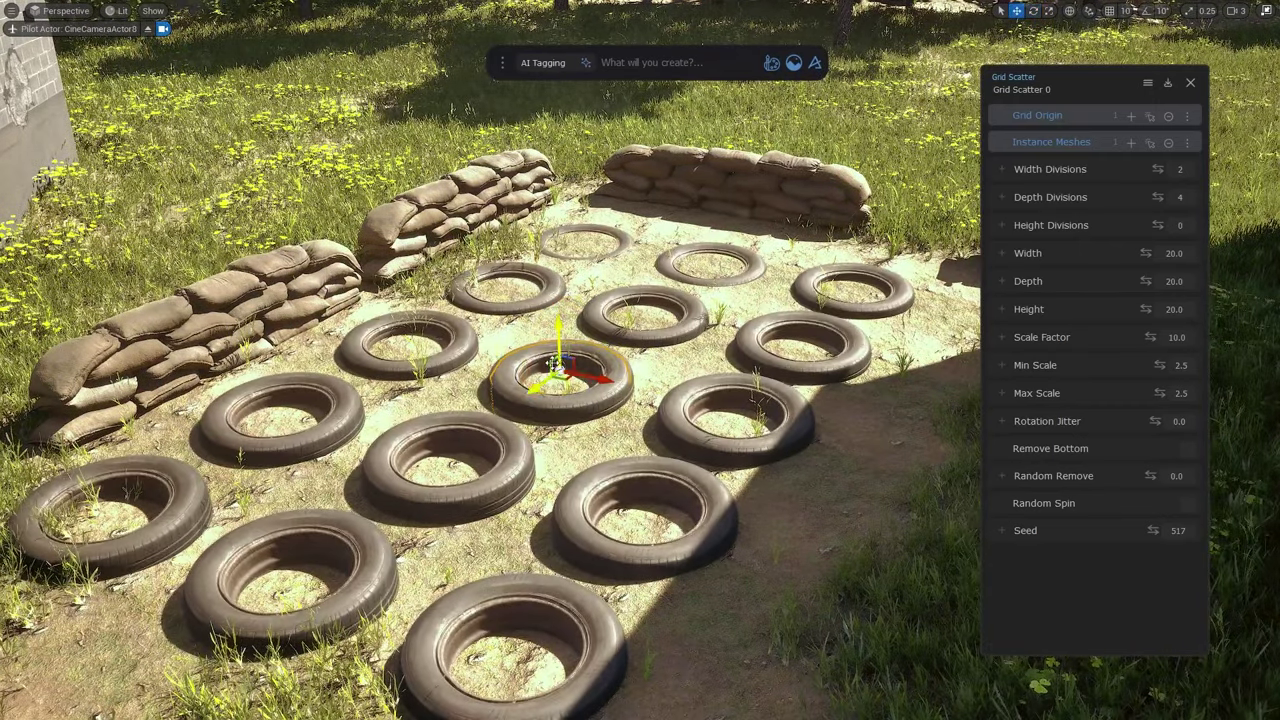
left_click_drag(574, 338, 576, 338)
Vary the tires with a rotation jitter of 2.5, a random remove of 6.0 and random spin enabled
left_click_drag(1155, 421, 1160, 421)
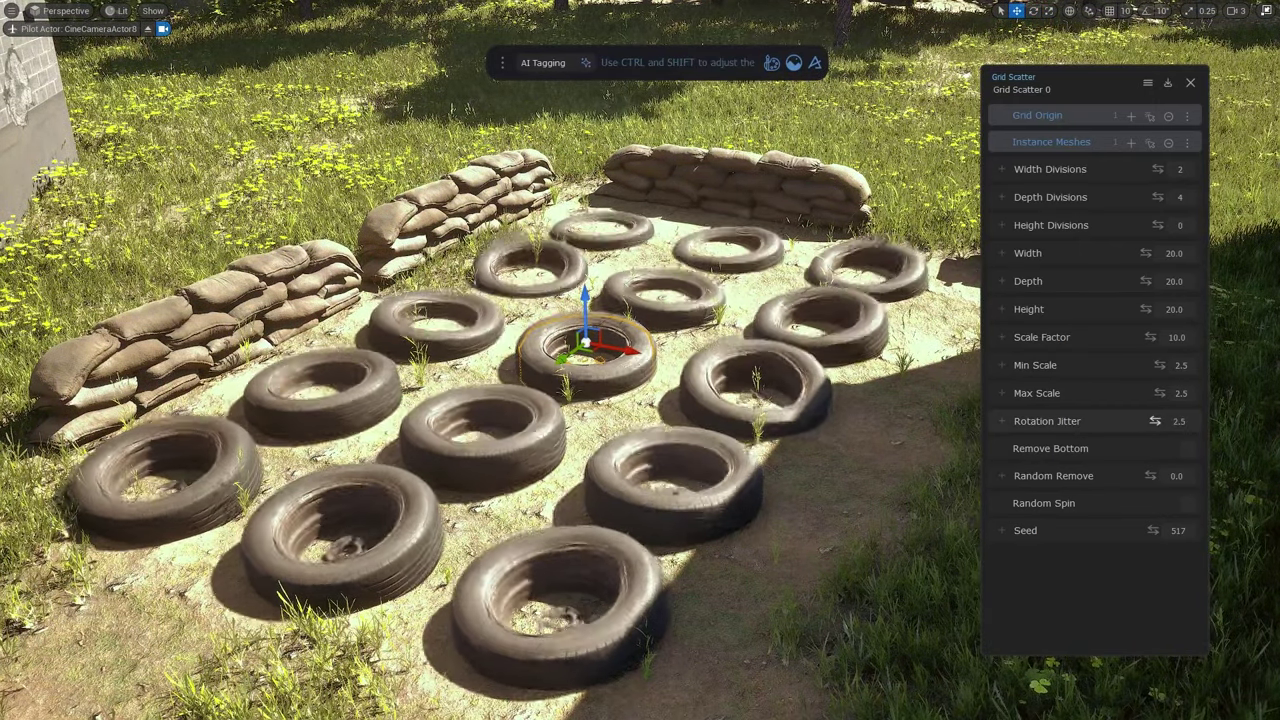
left_click_drag(1150, 476, 1141, 476)
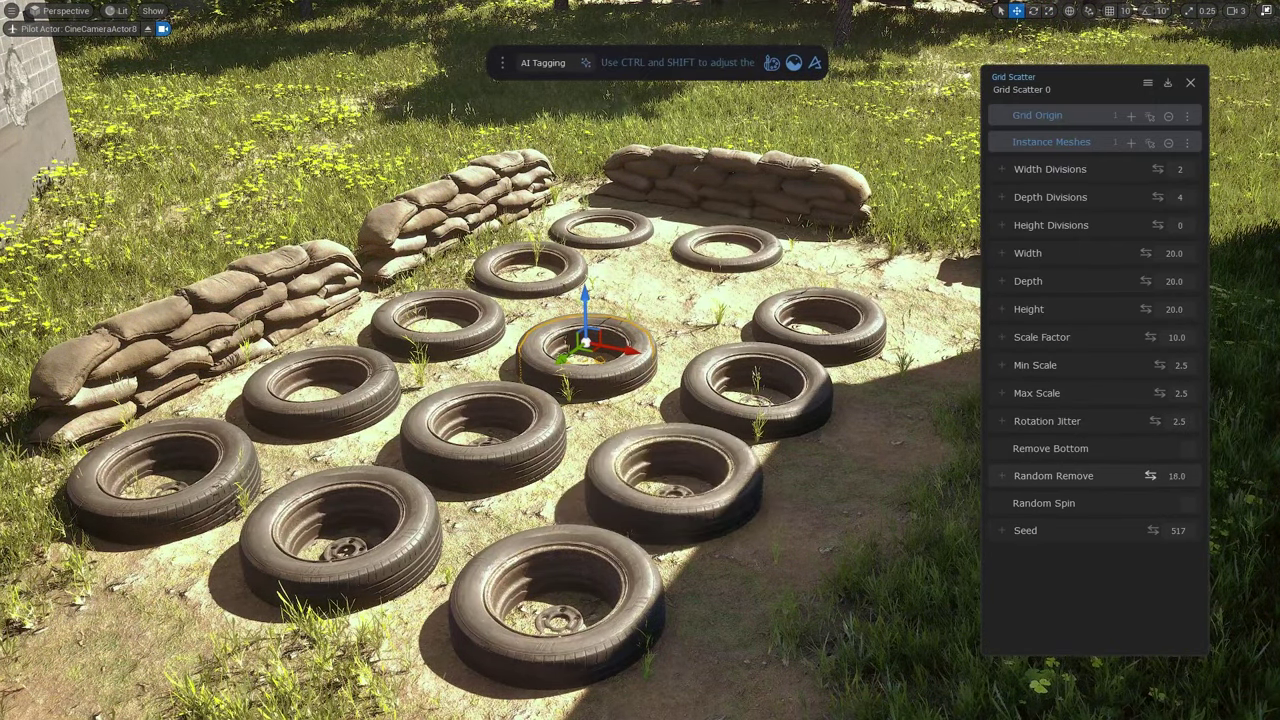
left_click(1187, 503)
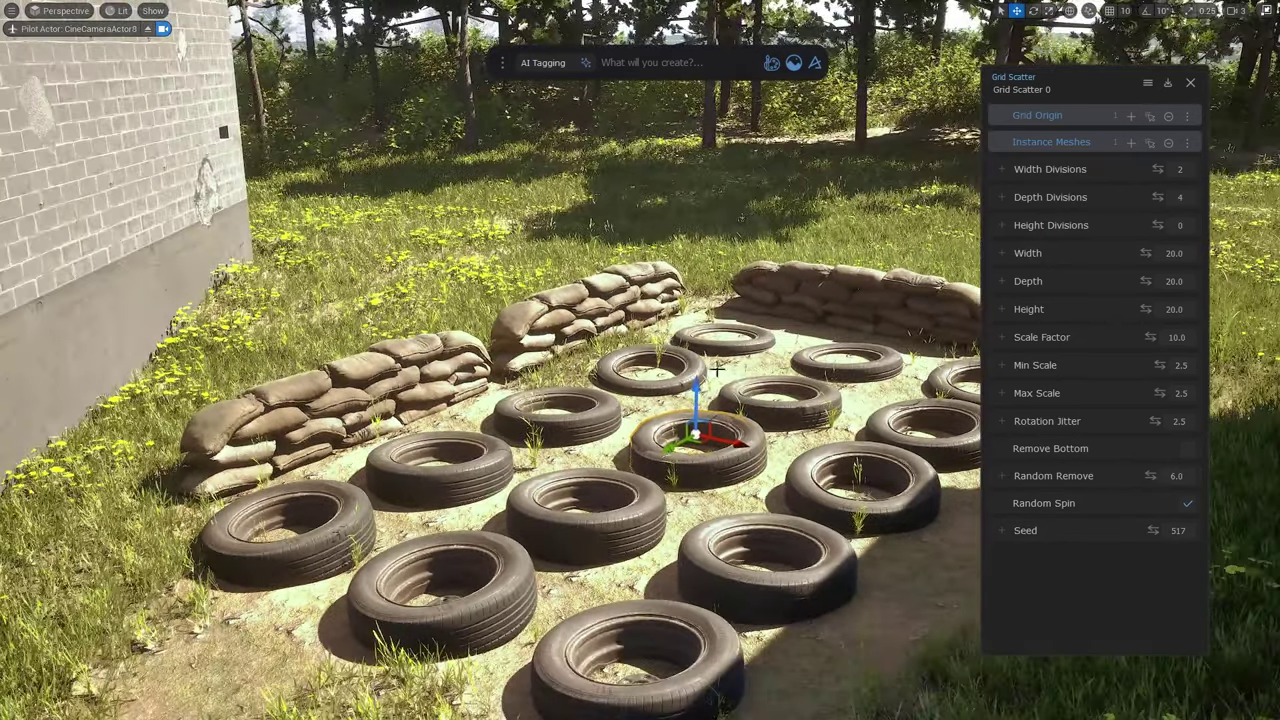
Stack a second tire layer with 1 height division and a height of 3.0, and lower the grid onto the ground
left_click_drag(1158, 225, 1160, 225)
left_click_drag(1146, 309, 1129, 309)
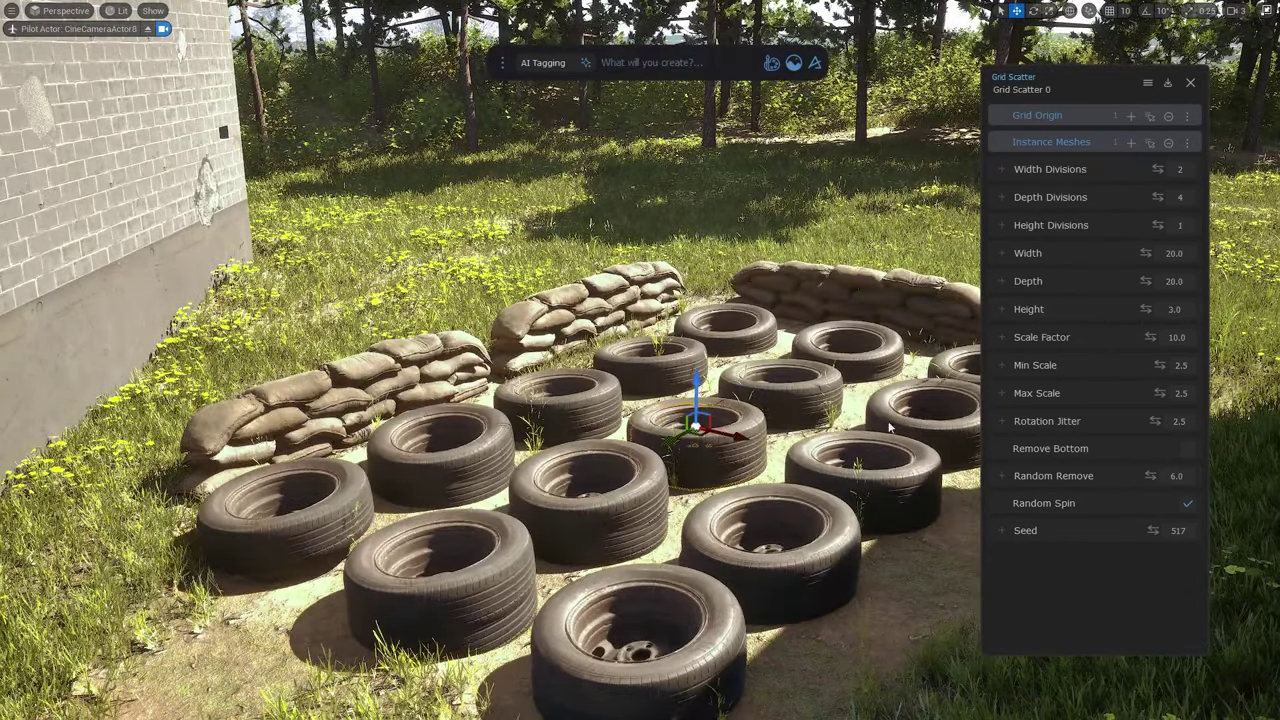
left_click_drag(702, 390, 706, 404)
key("e")
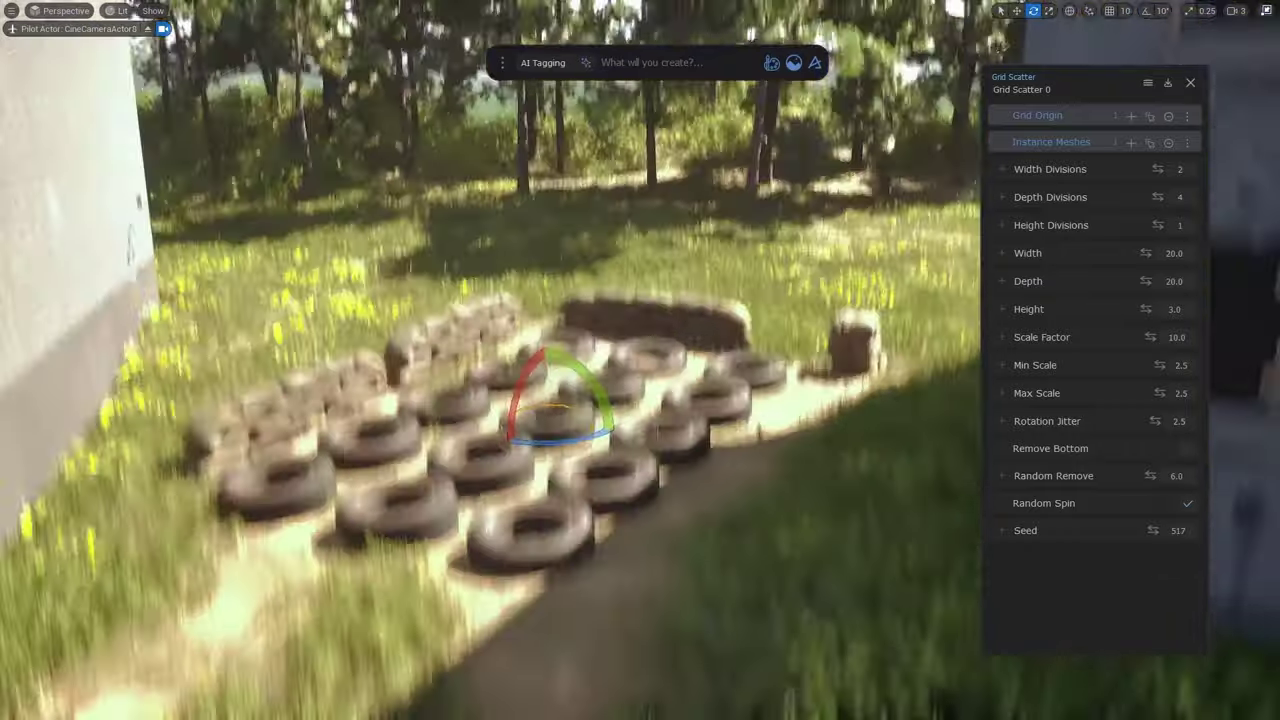
right_click_drag(815, 371, 790, 390)
key("g")
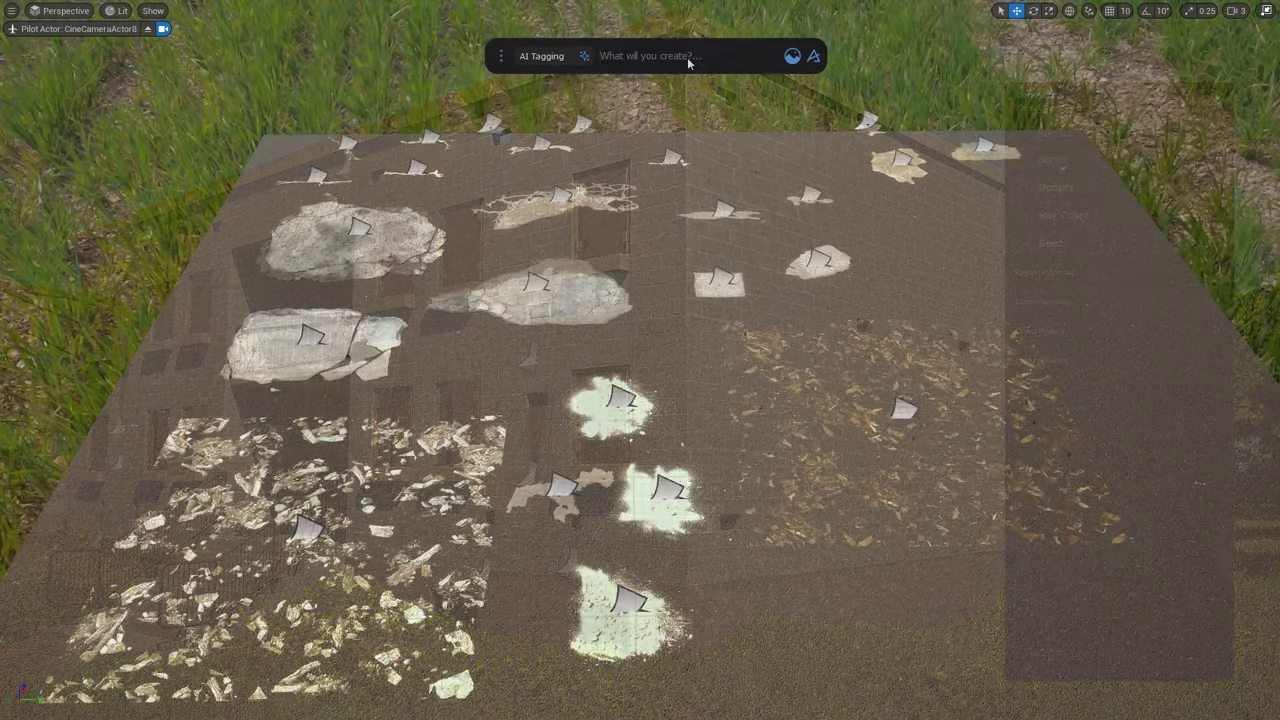
Start a Decal Scatter and select the five concrete and plaster damage decals laid out on the sample plane
left_click(687, 57)
type("decal scatter")
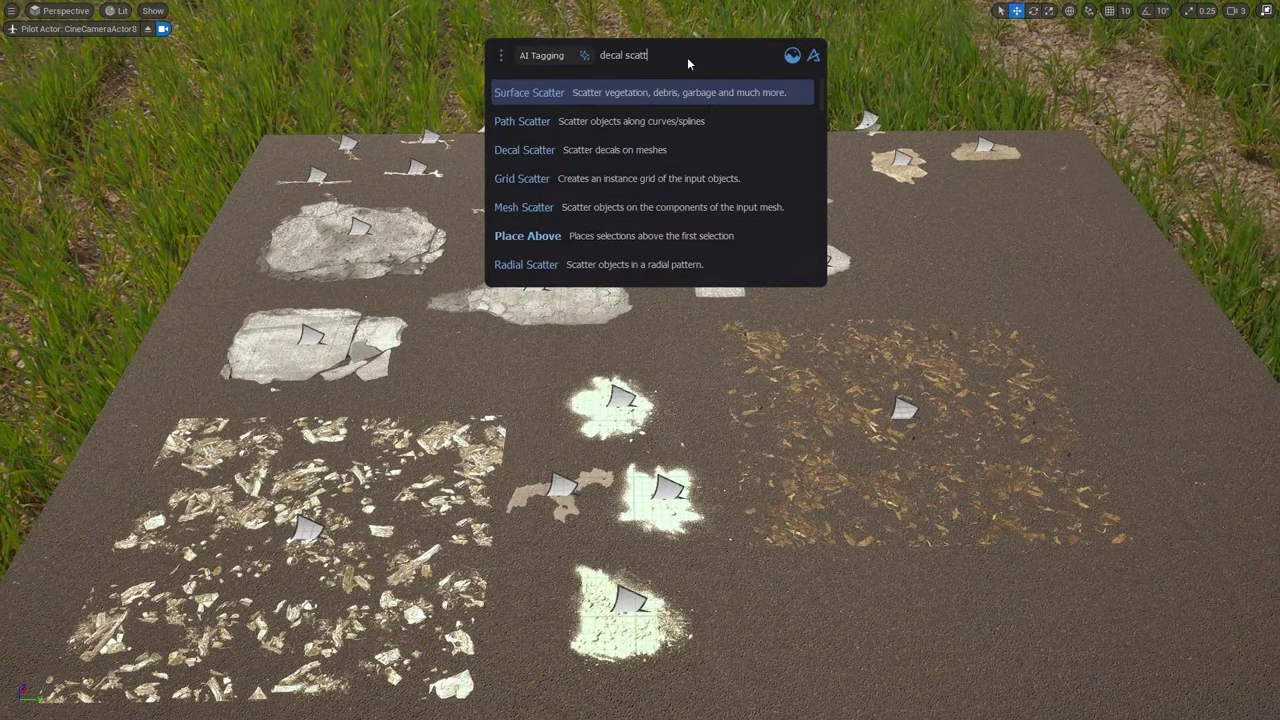
left_click(612, 150)
left_click(359, 228)
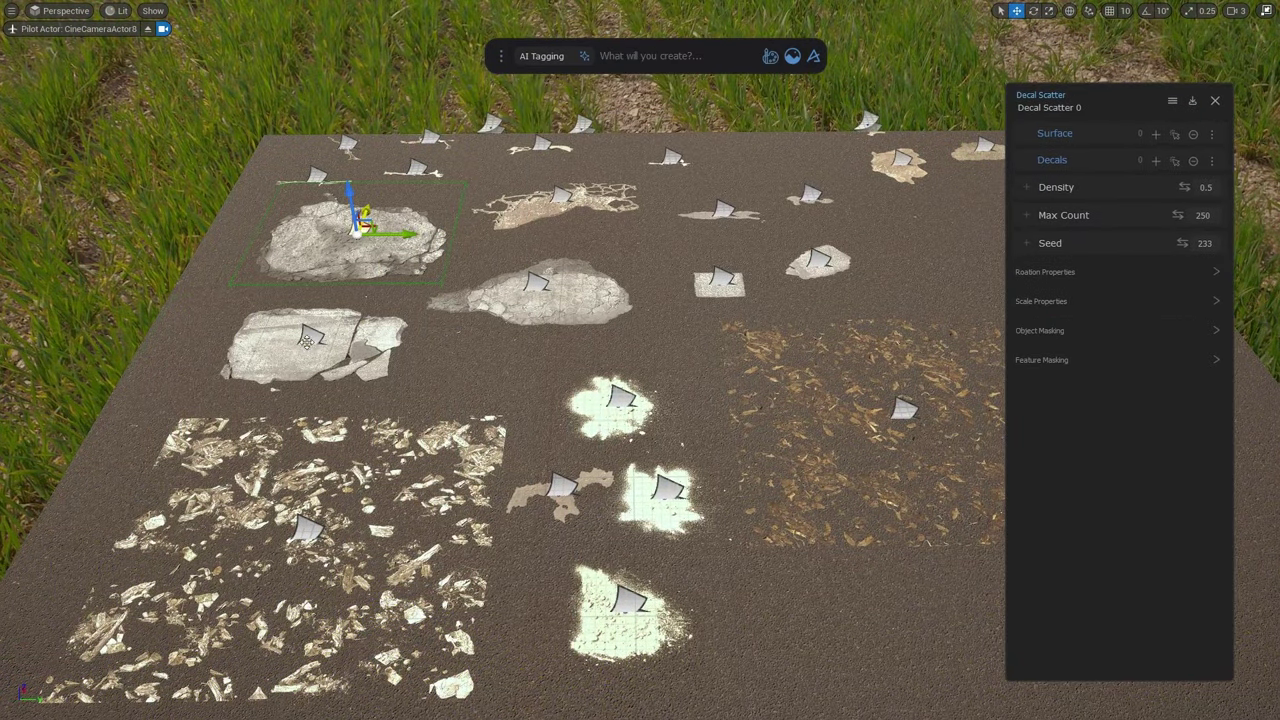
left_click(310, 338, "ctrl")
left_click(538, 284, "ctrl")
right_click_drag(741, 470, 676, 413)
left_click(674, 413, "ctrl")
left_click(797, 374, "ctrl")
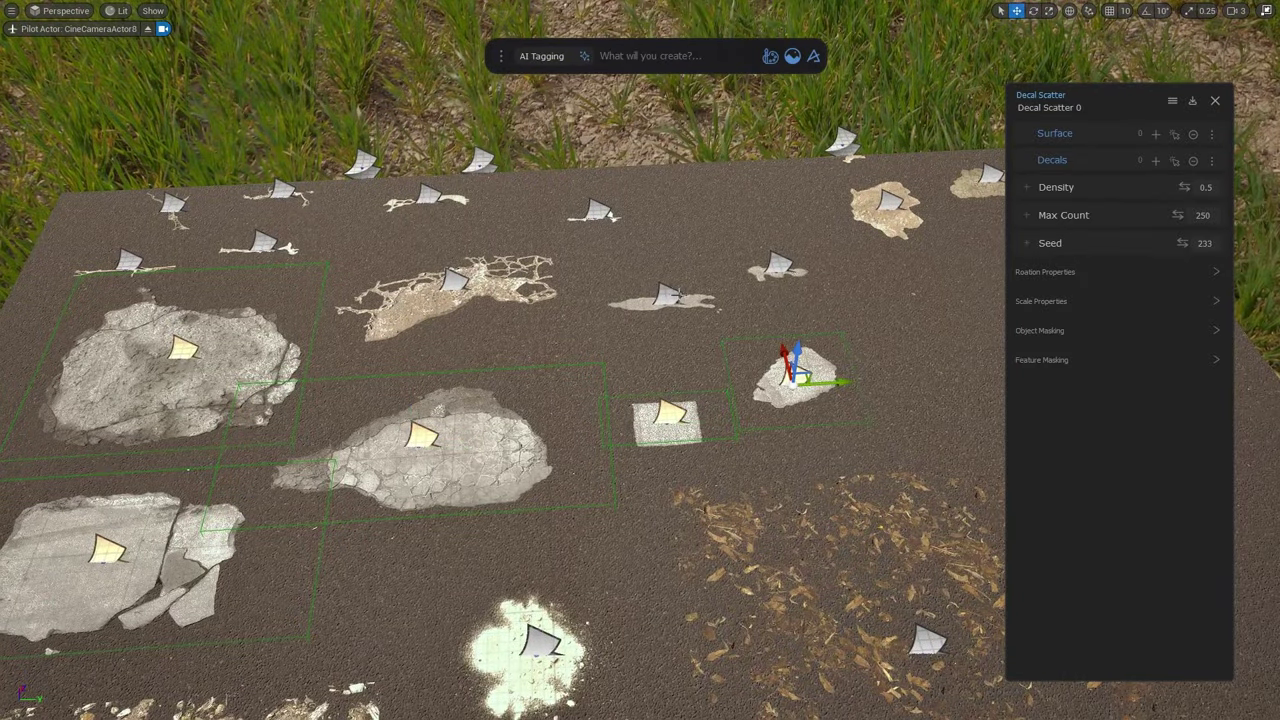
Add the two flat patch decals and six crack decals to the selection and assign all of them as the scatter's decals
left_click(668, 295, "ctrl")
left_click(778, 265, "ctrl")
left_click(599, 210, "ctrl")
right_click_drag(599, 210, 304, 394)
left_click(296, 383, "ctrl")
left_click(352, 288, "ctrl")
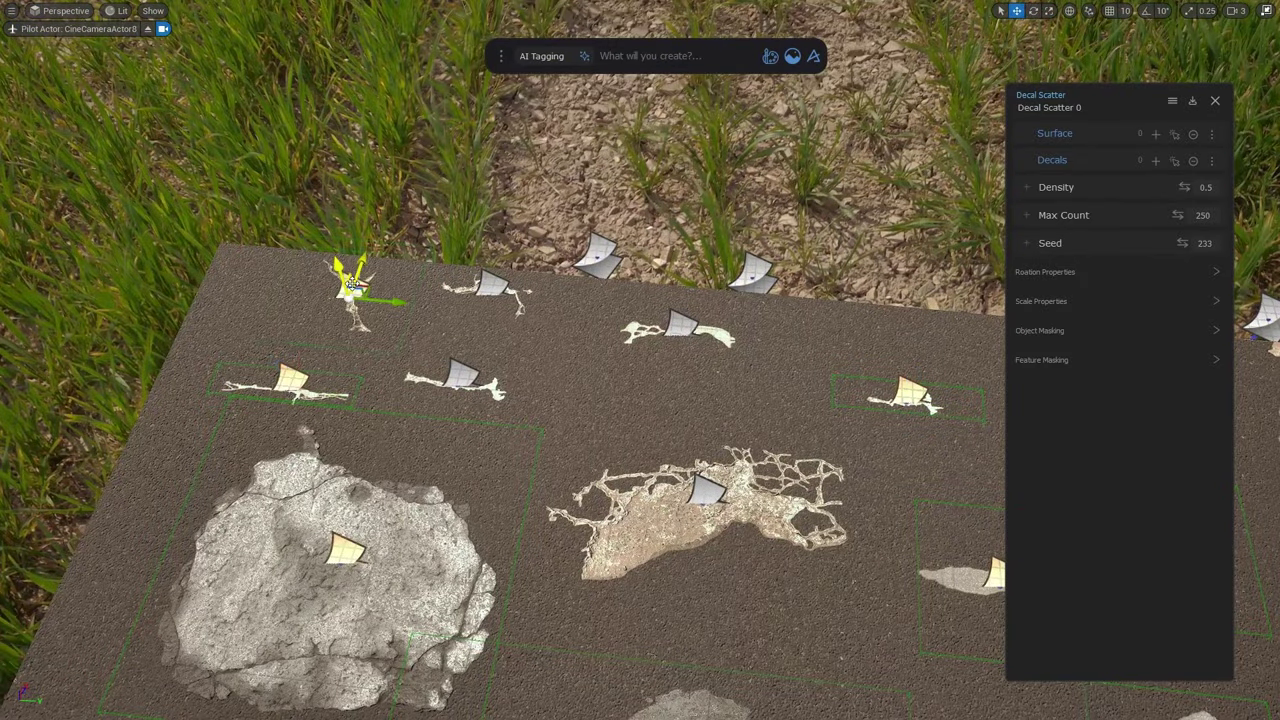
left_click(462, 376, "ctrl")
left_click(492, 286, "ctrl")
left_click(682, 326, "ctrl")
right_click_drag(682, 326, 712, 350)
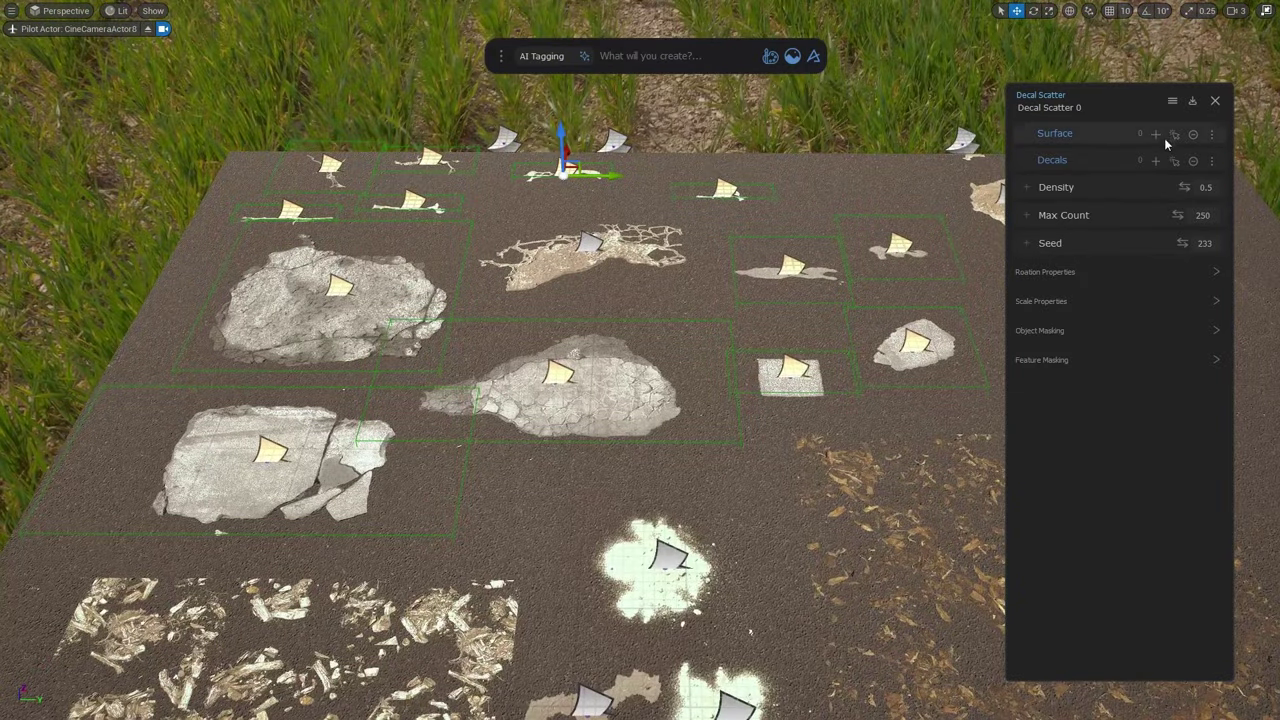
left_click(1156, 162)
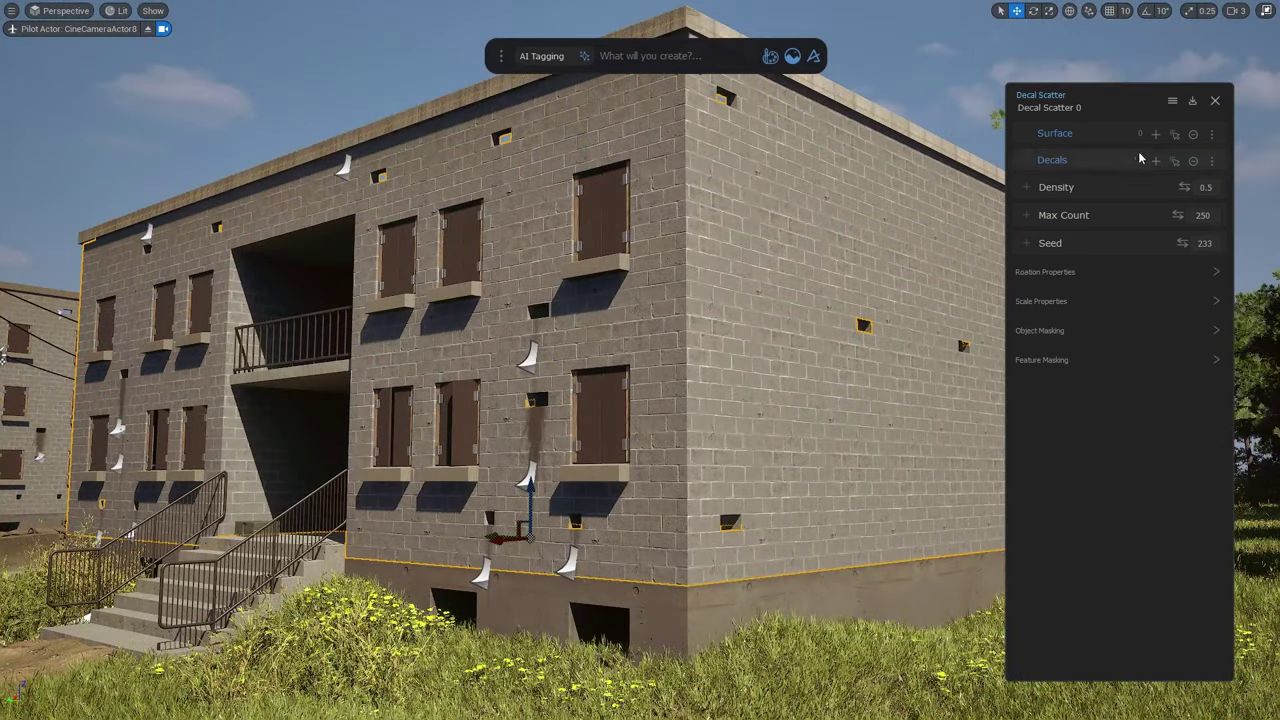
Assign the block building as the scatter surface and lower the max height mask to about 0.51
left_click(1156, 134)
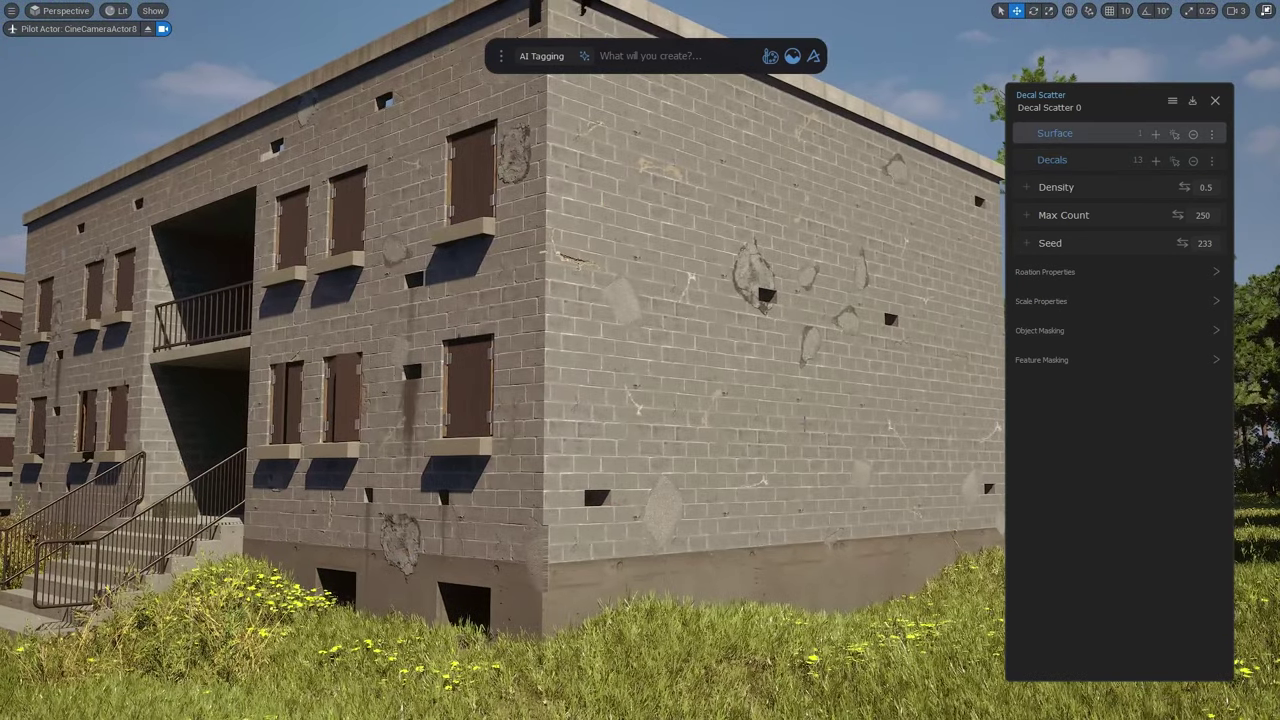
left_click(1109, 257)
left_click(1100, 368)
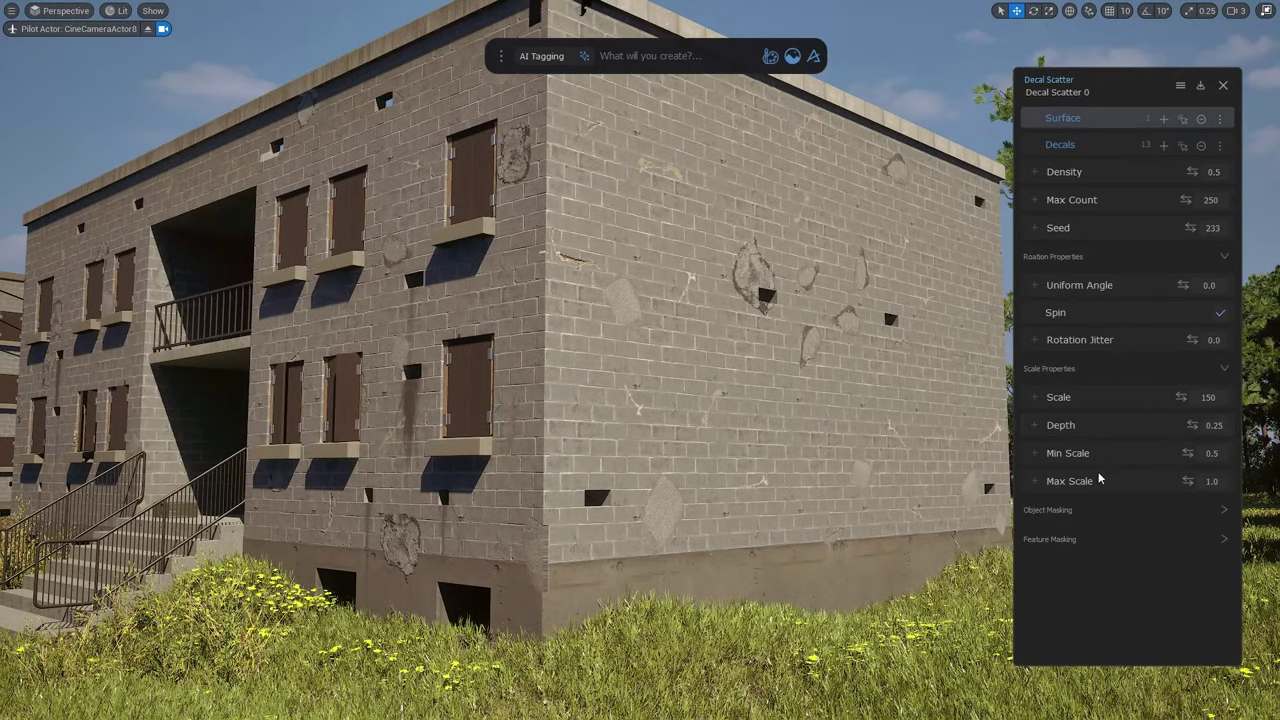
left_click(1090, 509)
left_click(1118, 648)
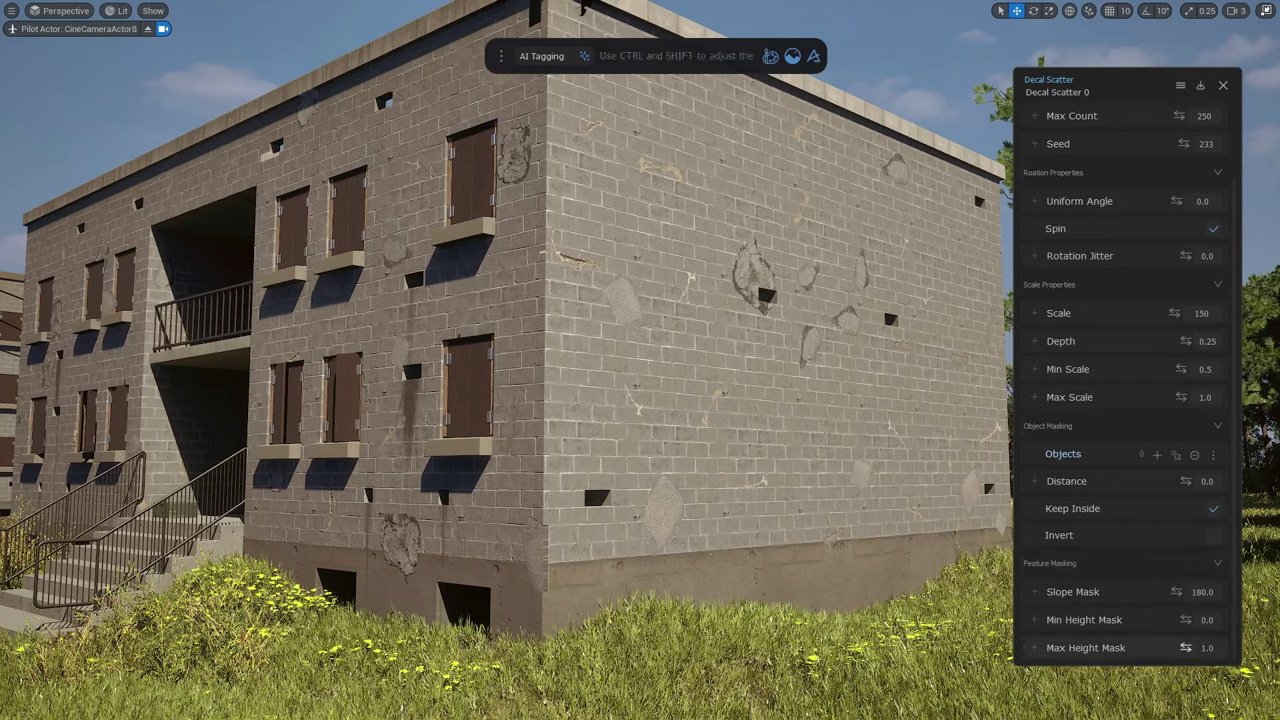
left_click_drag(1186, 648, 1138, 648)
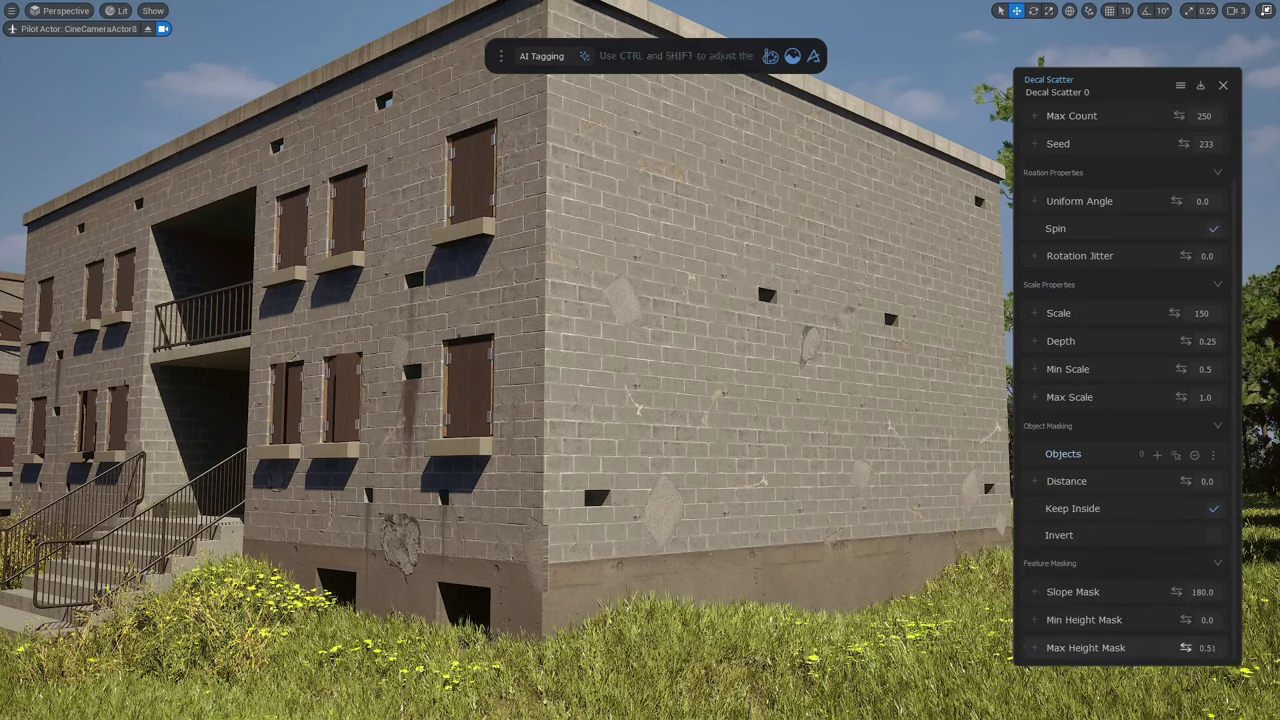
Set the wall decals' minimum scale to 0.9, depth to 0.02 and rotation jitter to 0.8
scroll(1137, 394, "up", 1)
left_click_drag(1181, 409, 1192, 437)
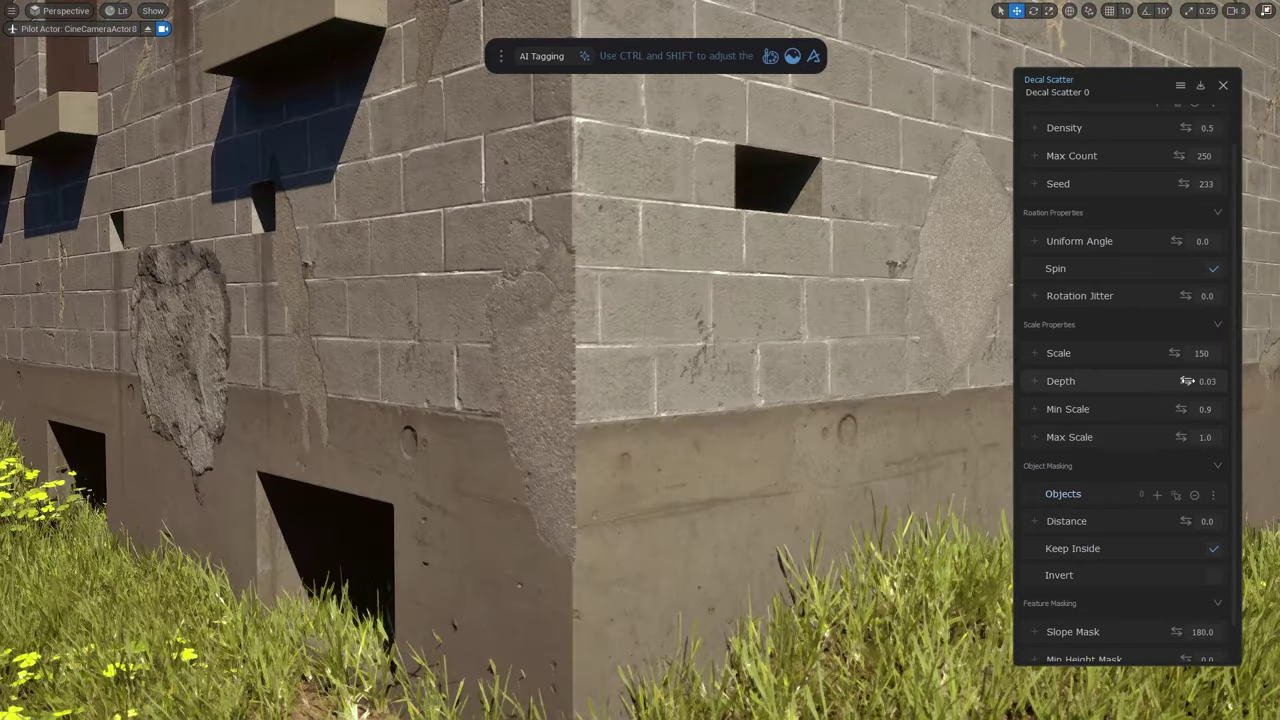
left_click_drag(1185, 381, 1175, 381)
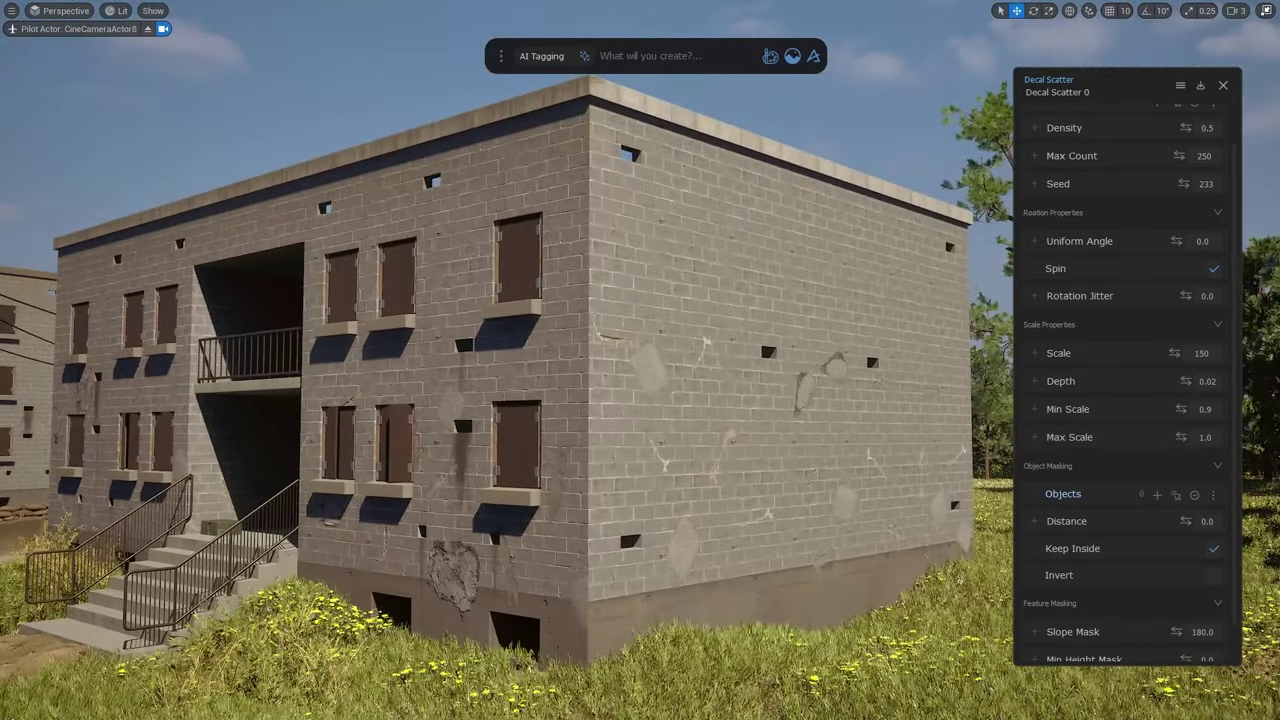
left_click_drag(1181, 298, 1198, 298)
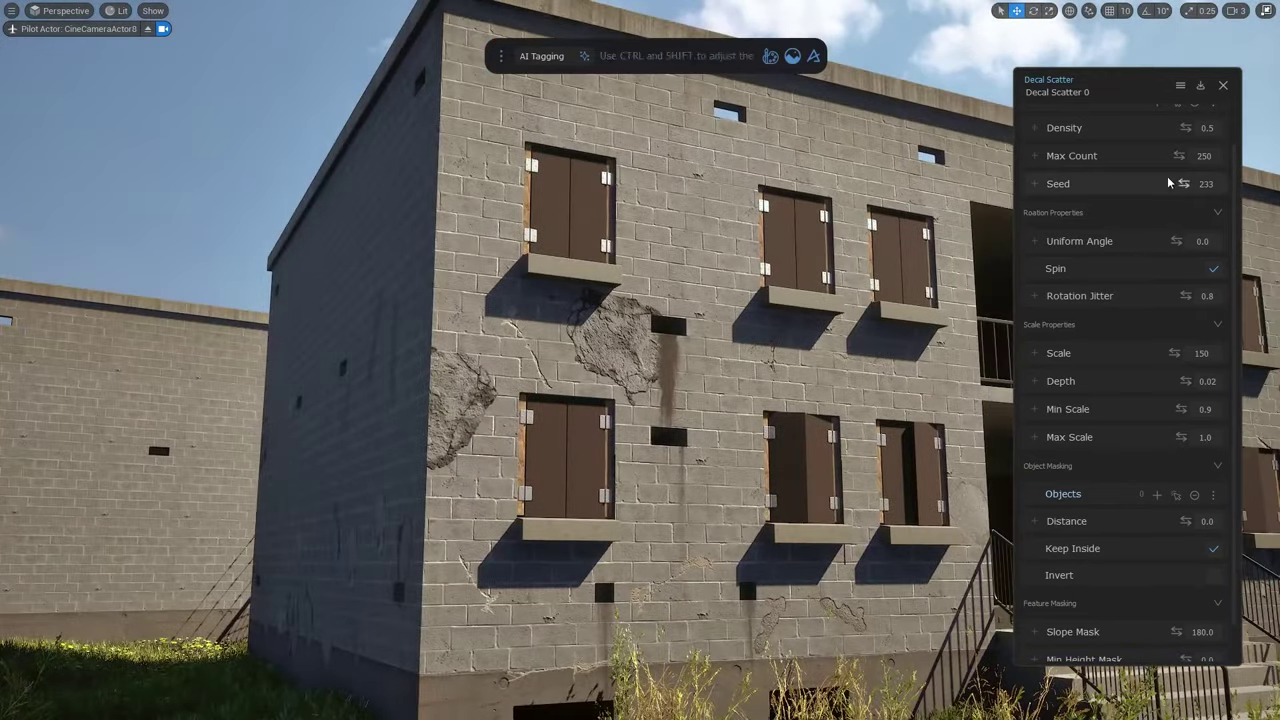
Raise the decal scatter's density to 0.55 and its max count to 350
scroll(1182, 190, "up", 1)
left_click_drag(1185, 172, 1187, 172)
type("3")
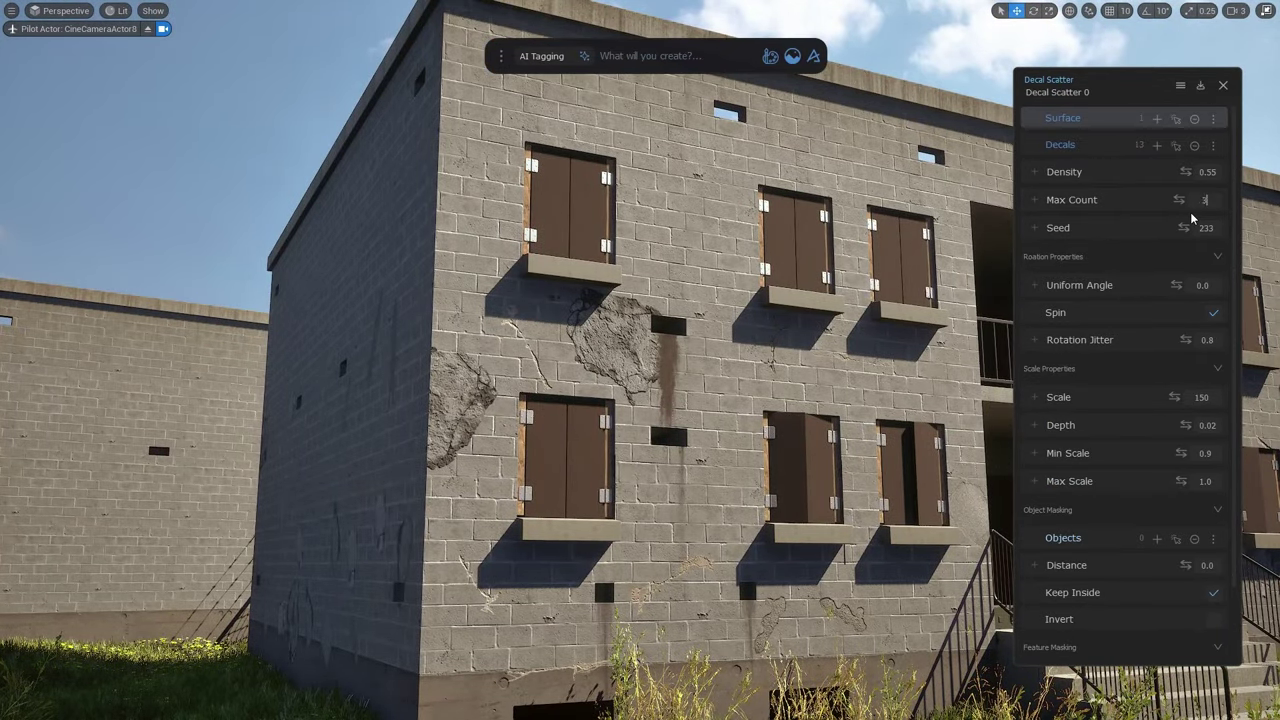
type("50")
key("Return")
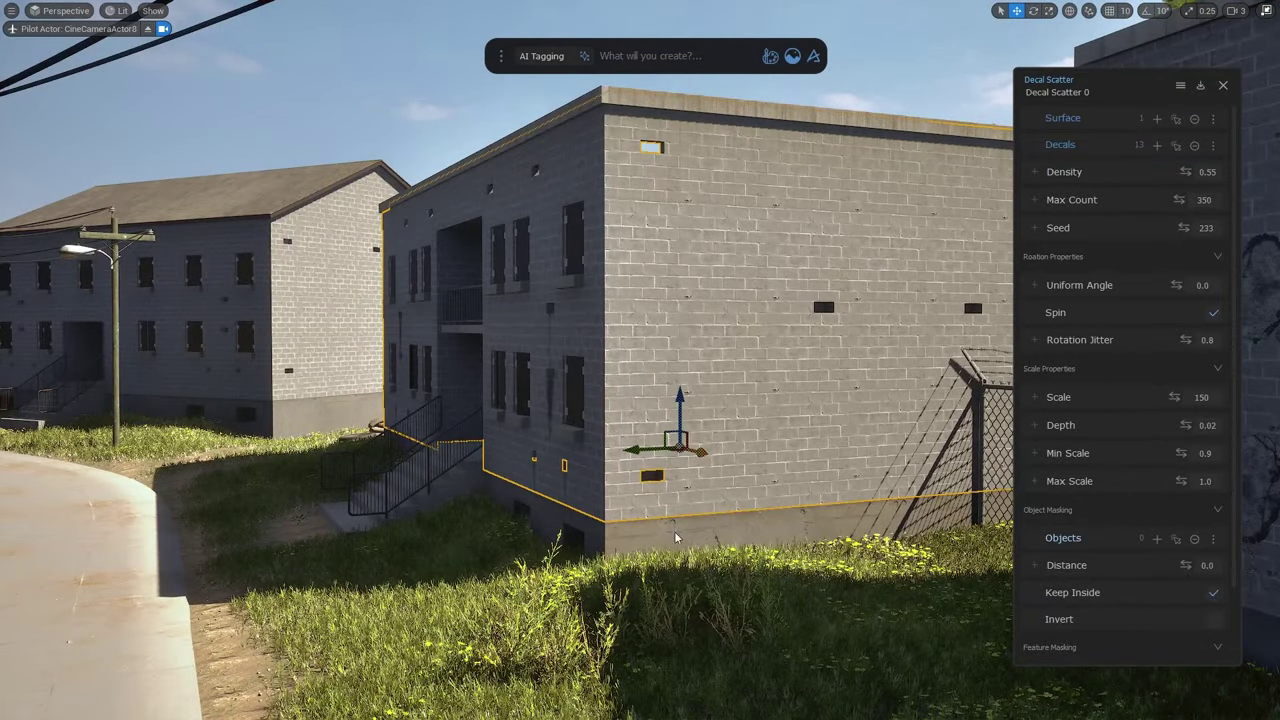
Add the other block buildings as further surfaces of the decal scatter and raise its max count to 600
left_click(675, 538, "ctrl")
left_click(1157, 119)
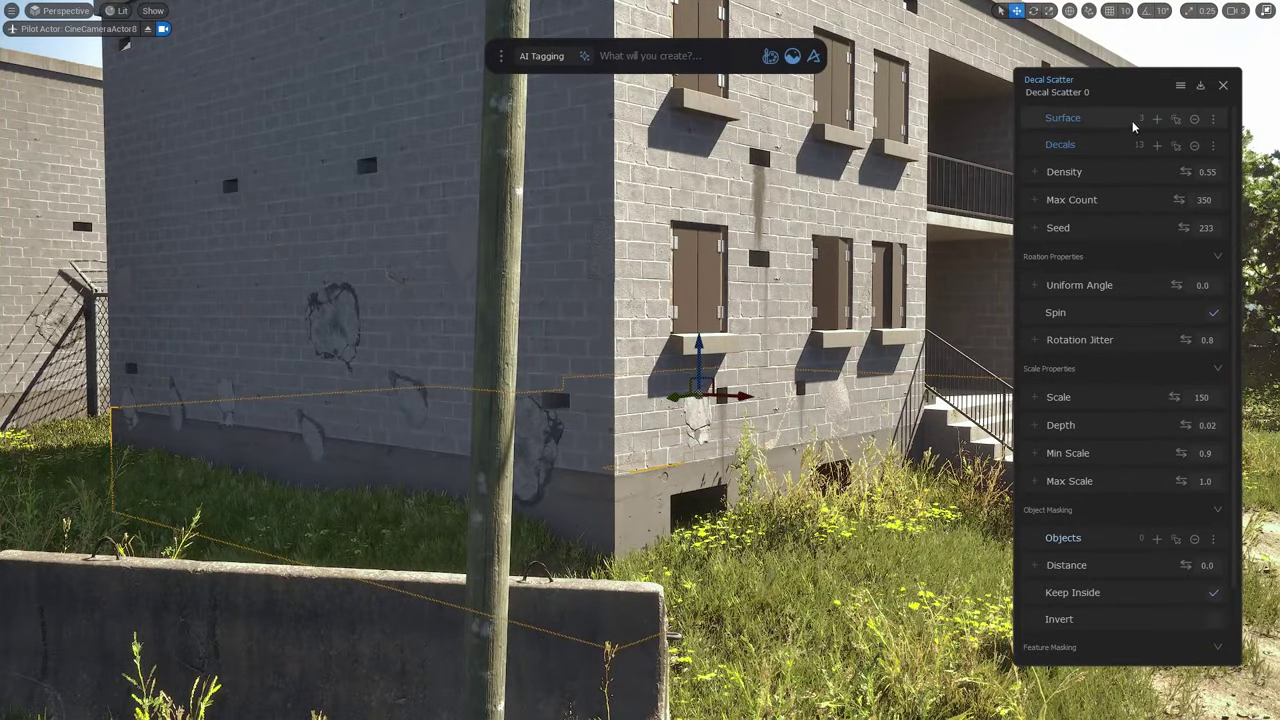
left_click(1157, 119)
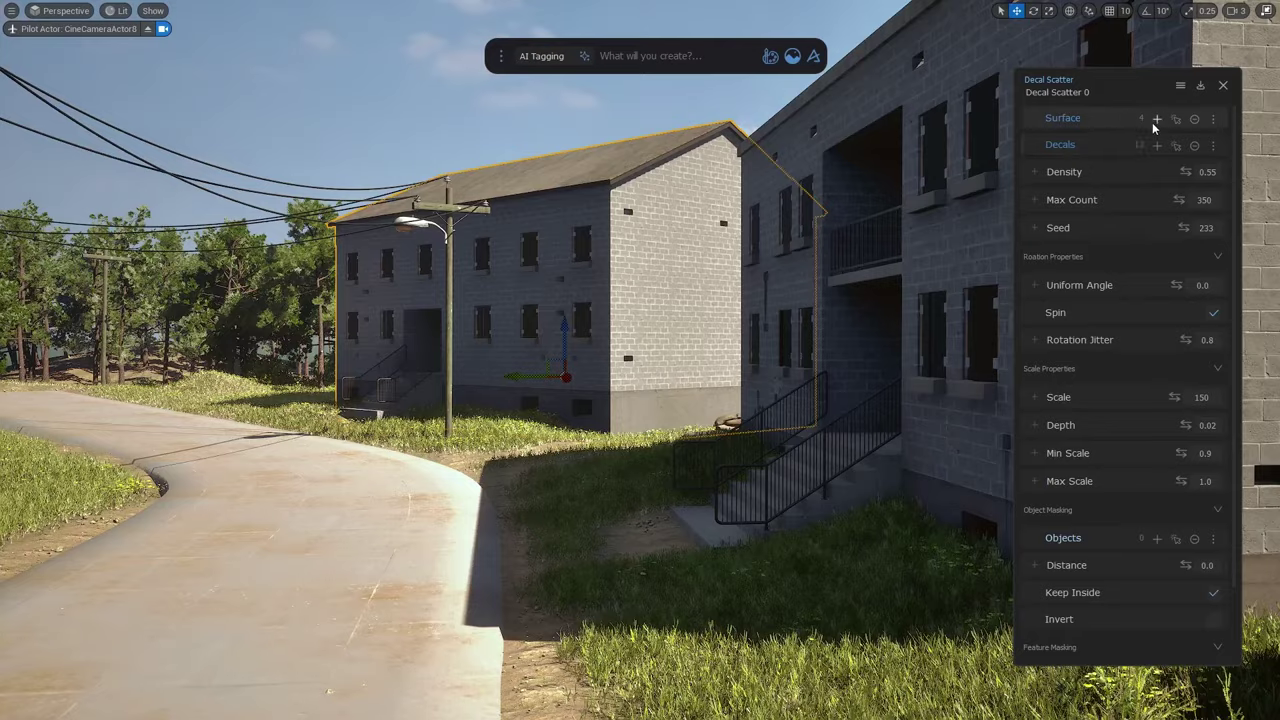
left_click(1157, 119)
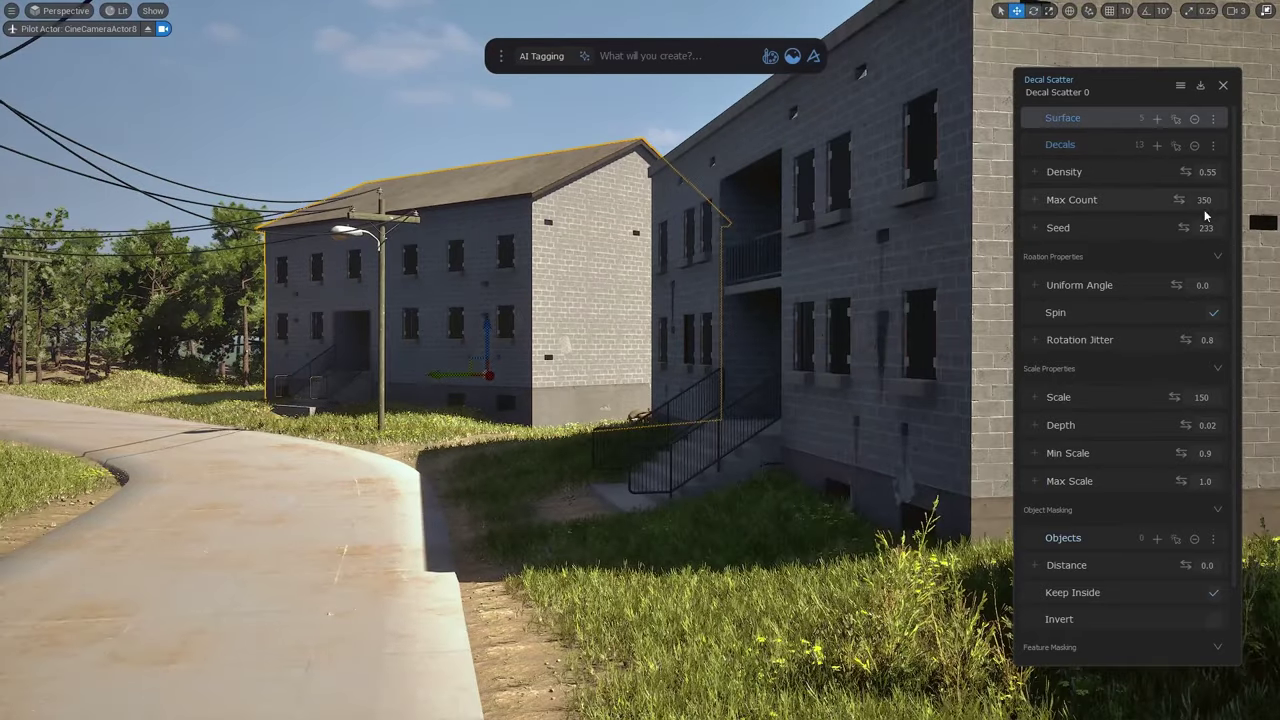
type("600")
key("Return")
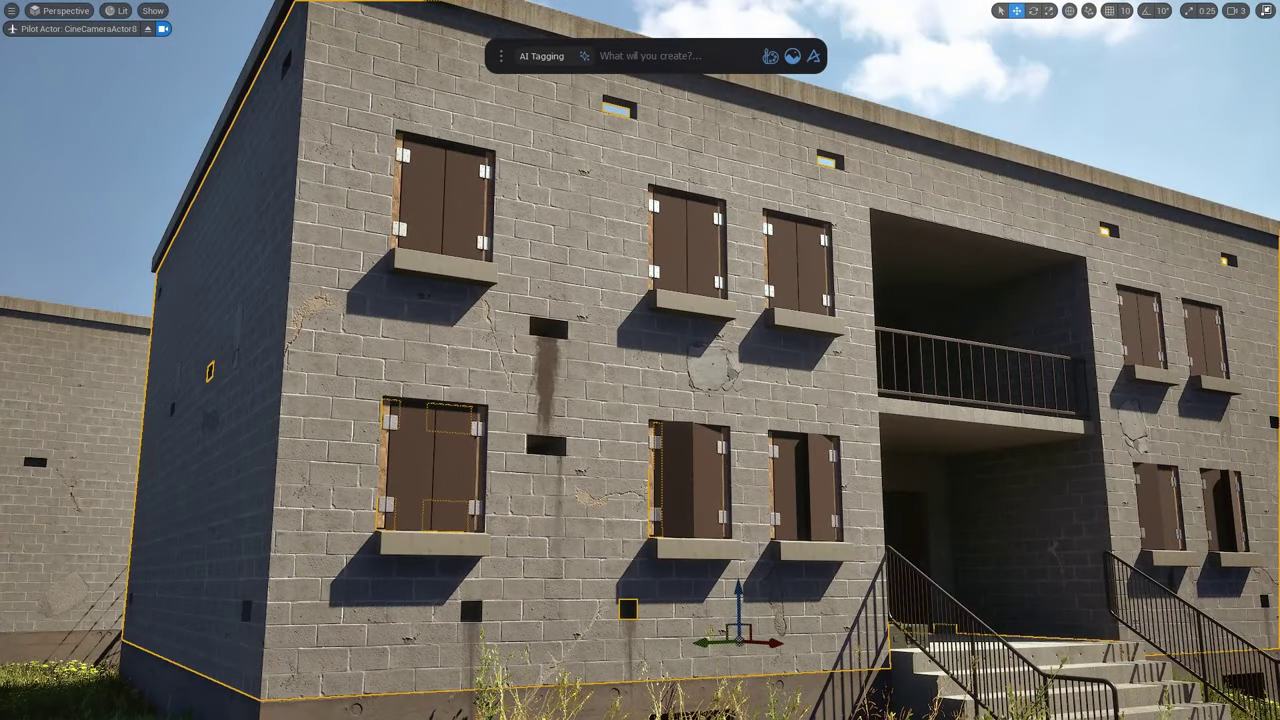
Edit the building wall's material, setting hue to 0.05, saturation to 1.22 and contrast to 1.27
left_click(770, 57)
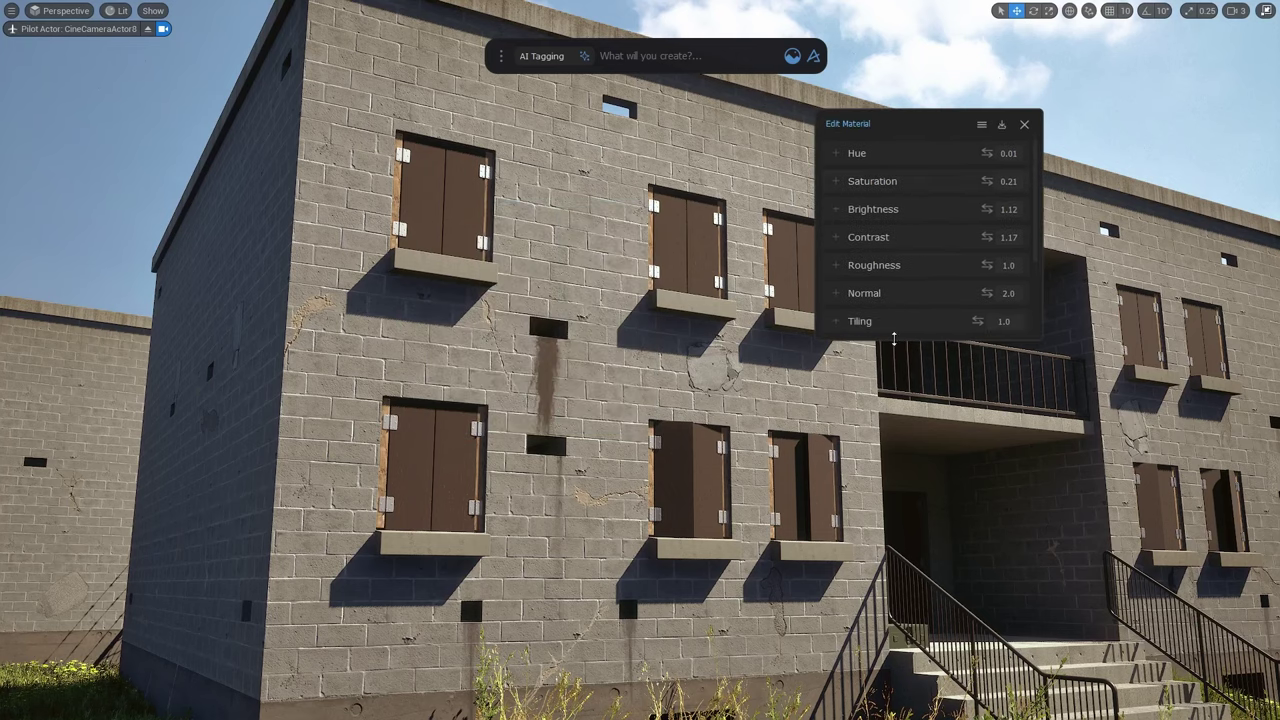
left_click_drag(909, 338, 911, 489)
left_click_drag(924, 124, 1037, 137)
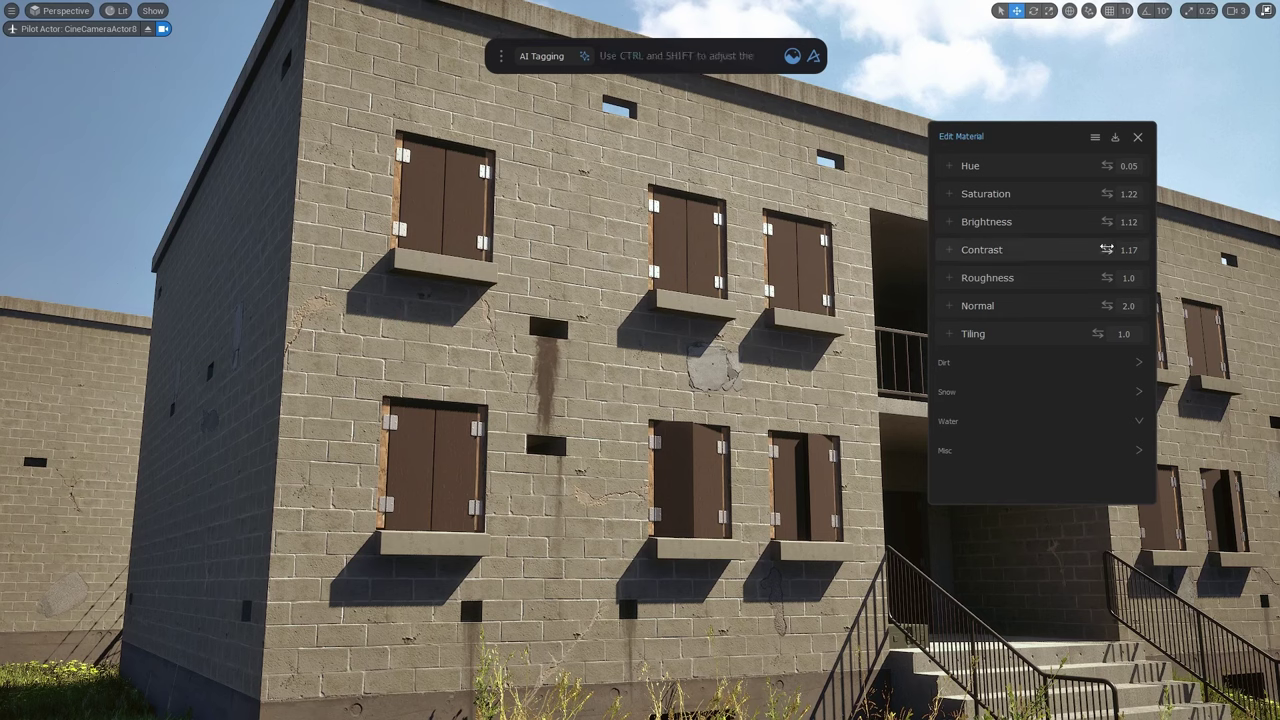
mouse_move(1107, 249)
left_mouse_down()
mouse_move(1157, 249)
mouse_move(1057, 249)
mouse_move(1137, 249)
mouse_move(1106, 259)
left_mouse_up()
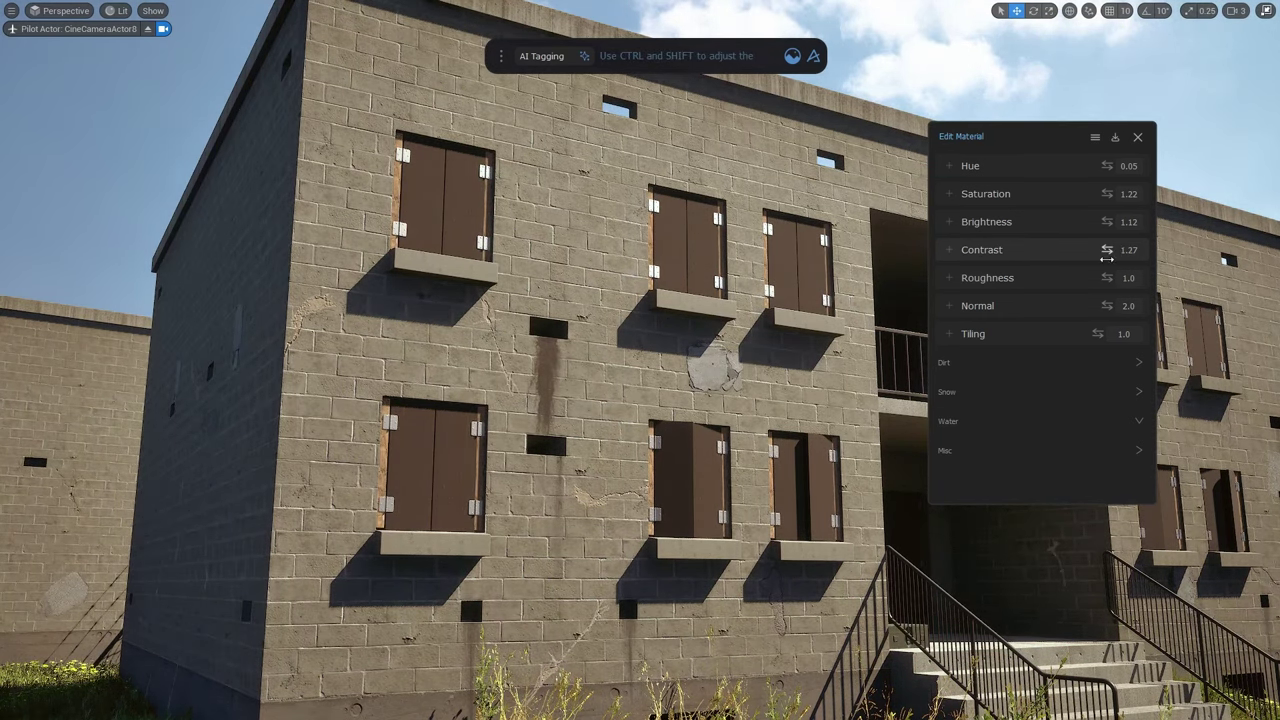
Try a stronger normal of about 2.4 and a tiling of 2.9 on the wall material, and restore both
mouse_move(1106, 305)
left_mouse_down()
mouse_move(1118, 305)
mouse_move(1090, 305)
mouse_move(1109, 305)
left_mouse_up()
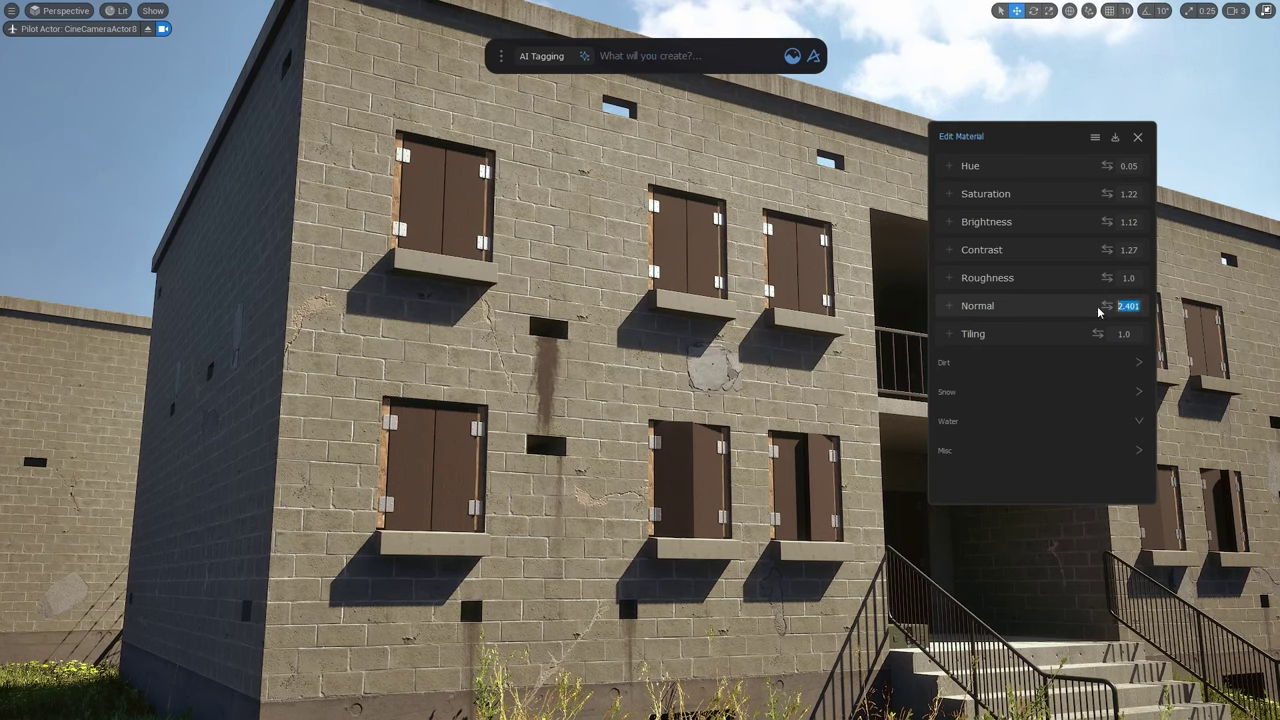
left_click_drag(1097, 333, 1104, 333)
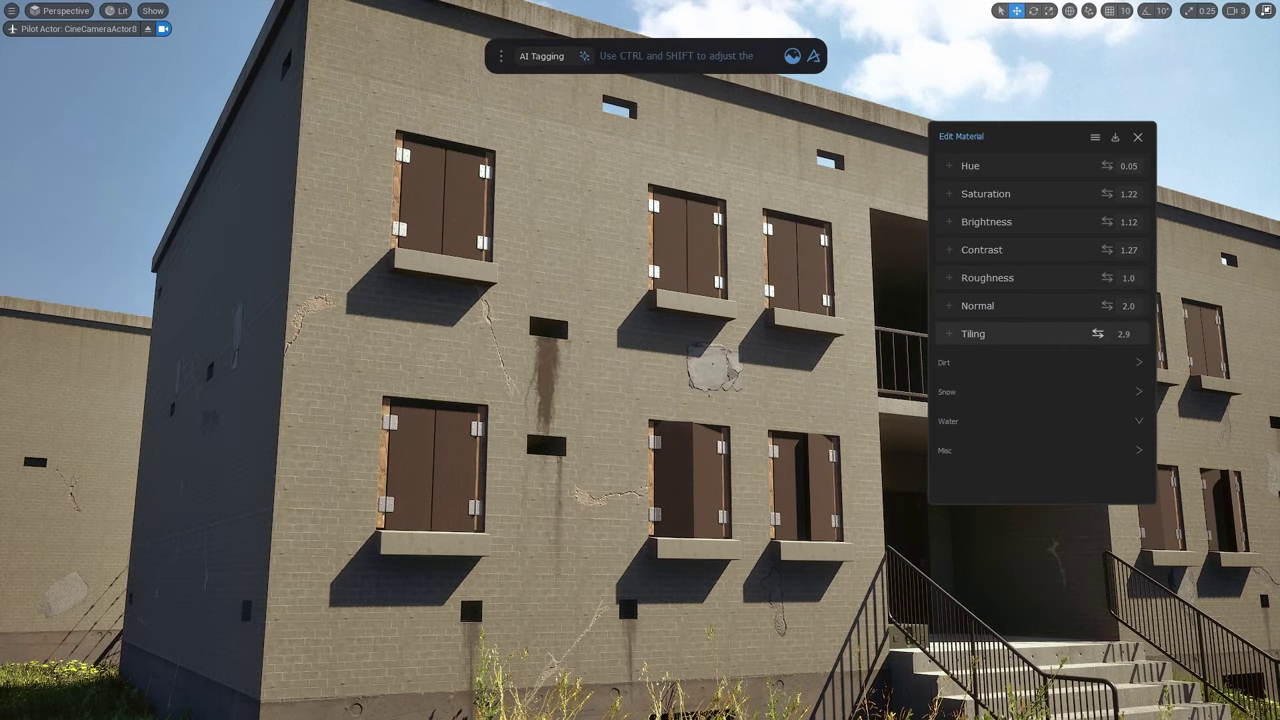
left_click_drag(1097, 333, 1093, 333)
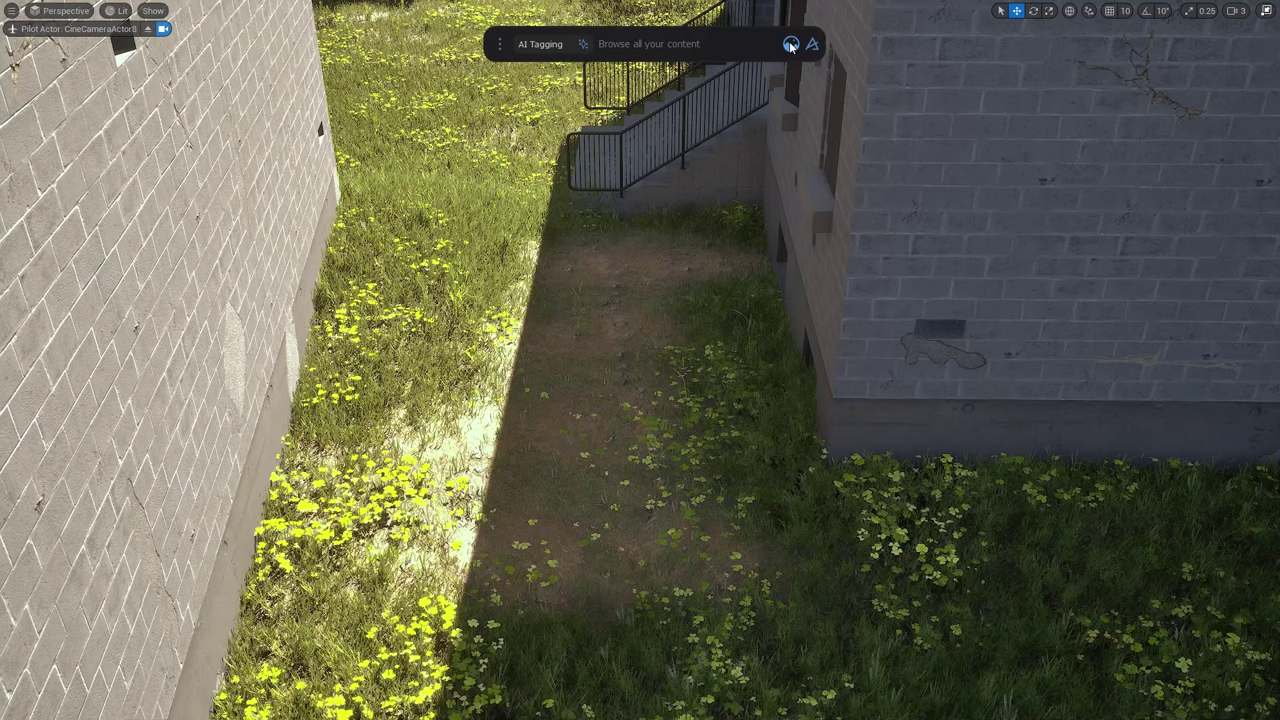
Open the content browser, search all libraries for "fence" and clear the search
left_click(790, 45)
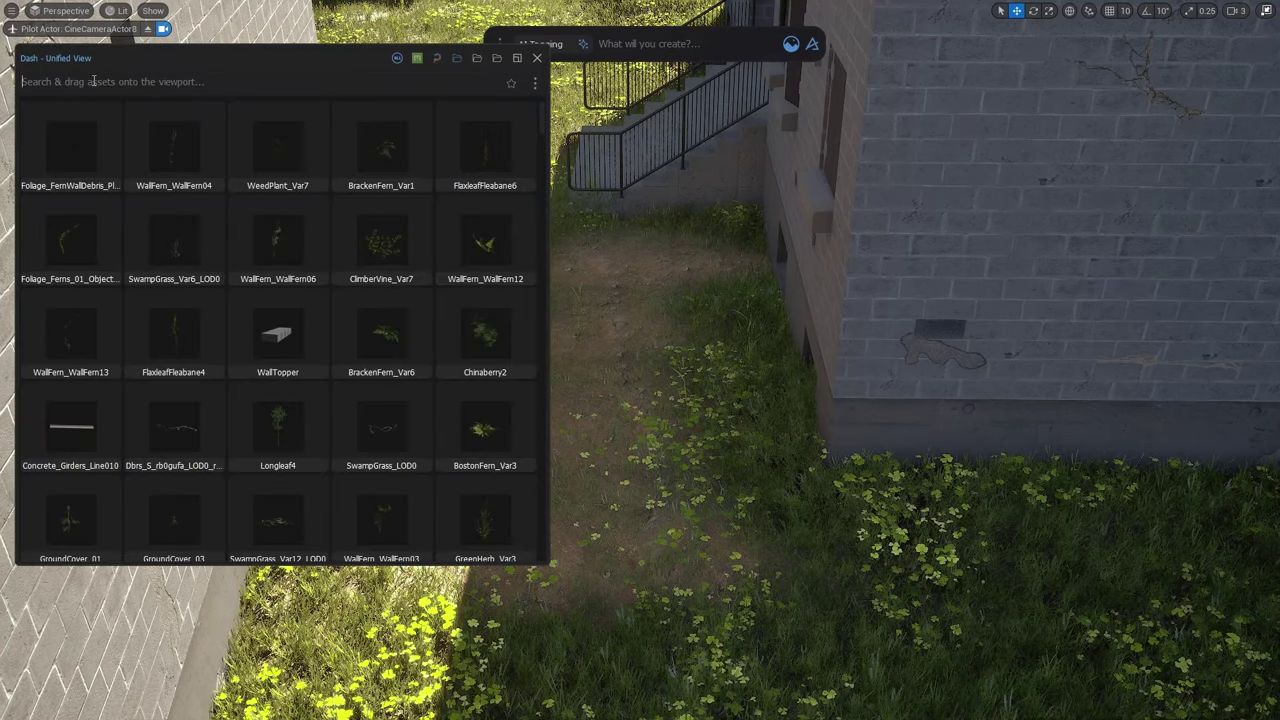
type("fence")
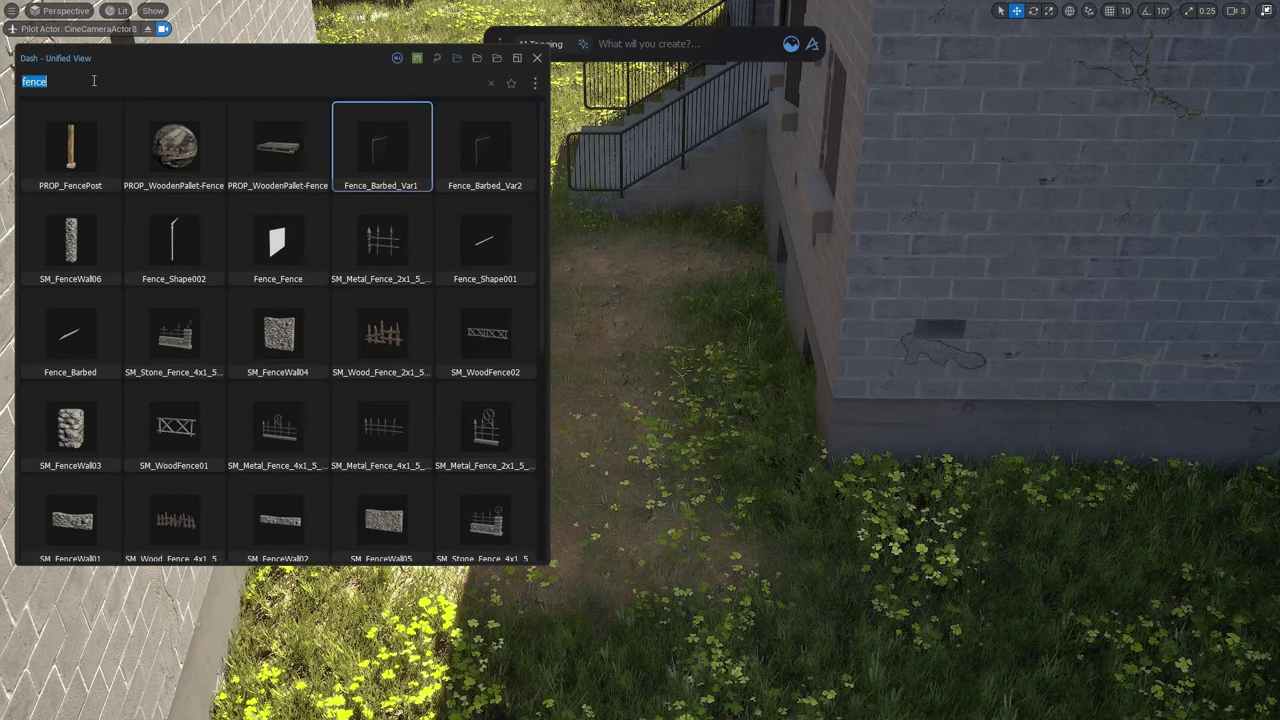
key("BackSpace")
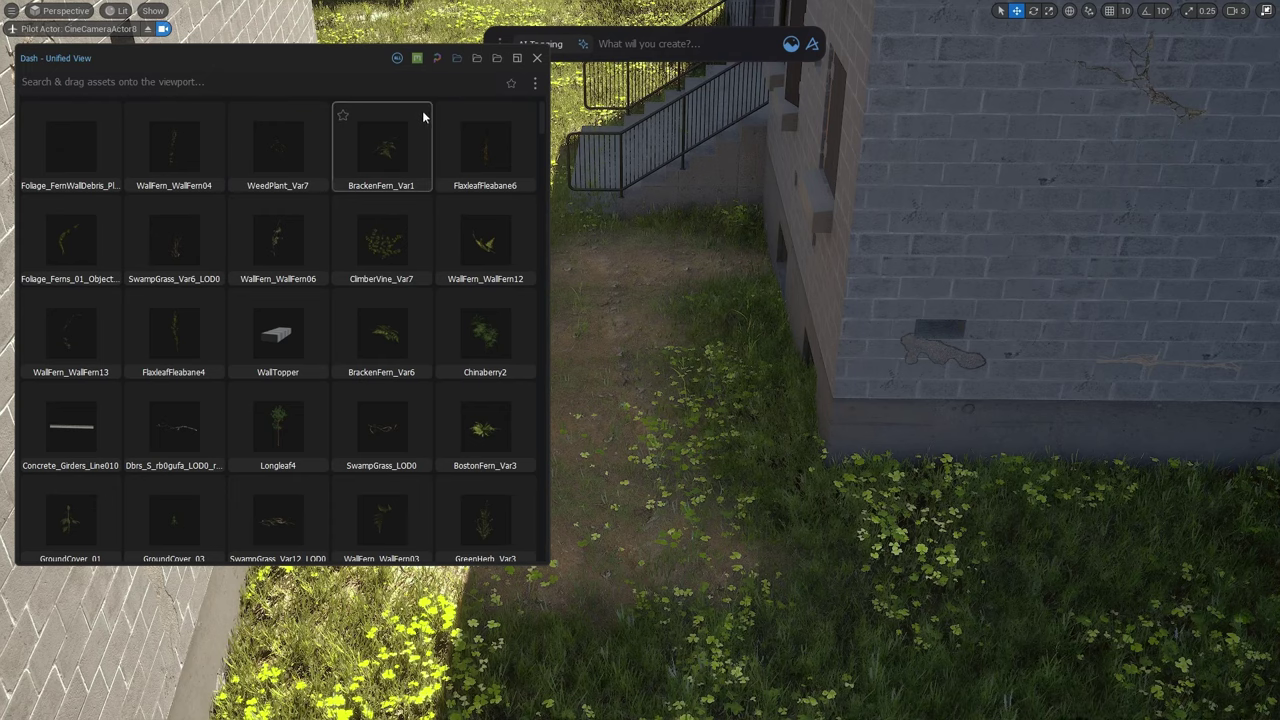
Look through the DeusEx_Hells_Kitchen, Underpass417 and Project asset libraries and return to the unified view
left_click(479, 58)
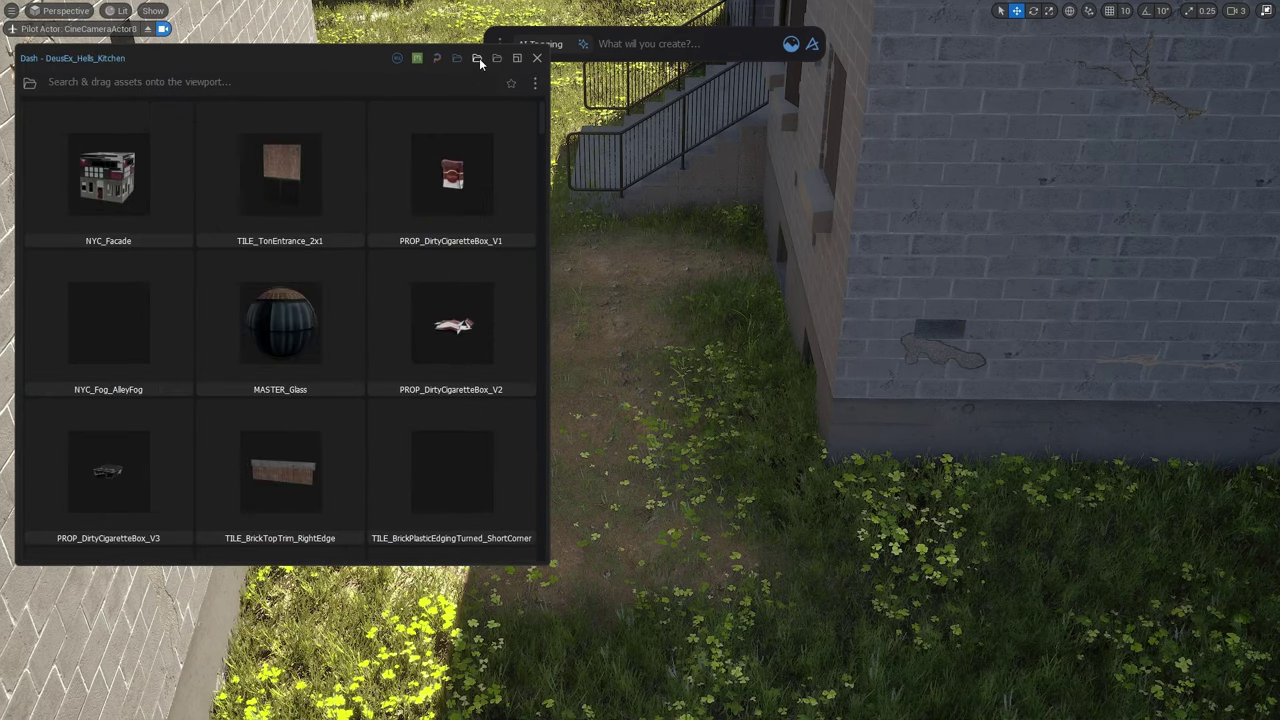
left_click(498, 58)
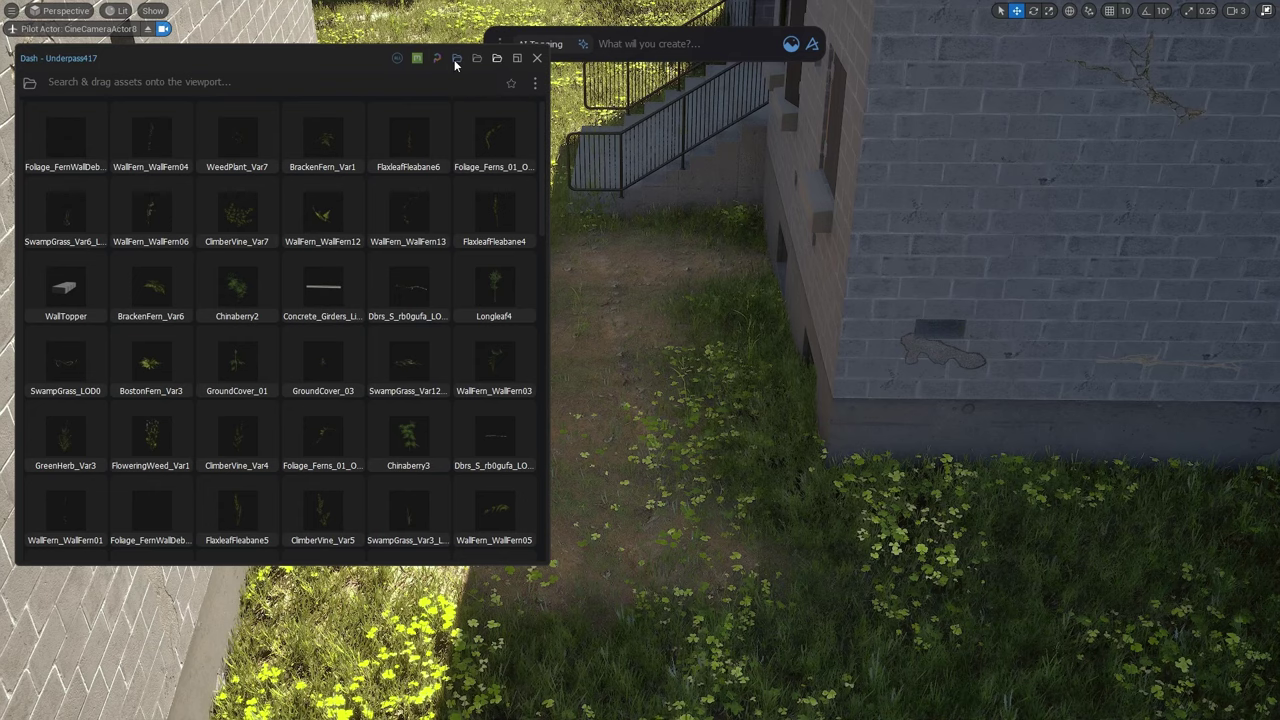
left_click(454, 59)
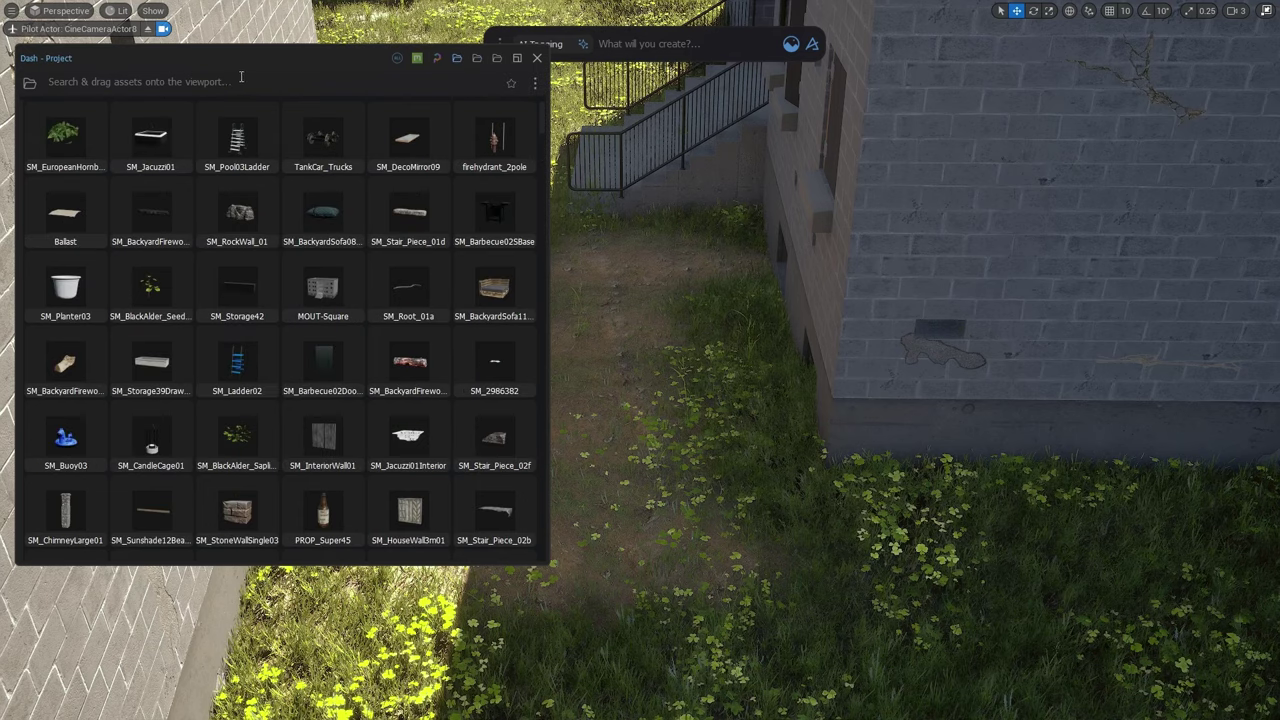
left_click(398, 58)
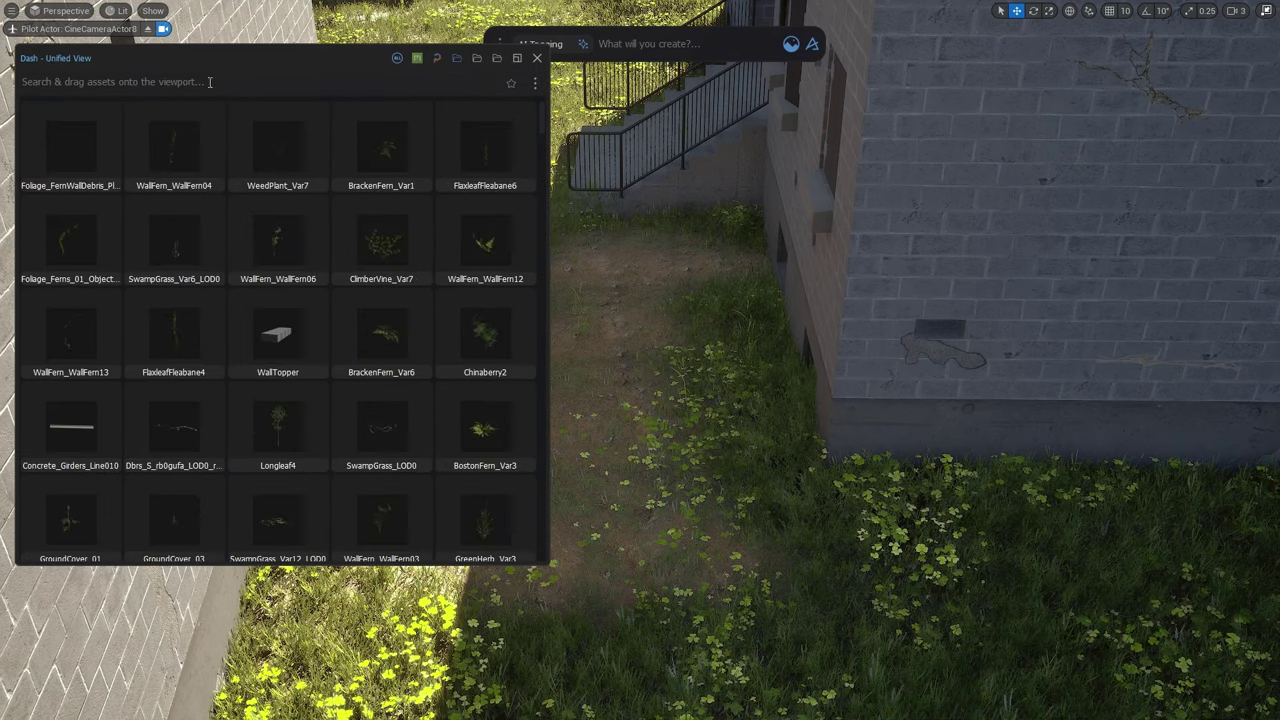
Search all libraries for "fence" and place Fence_Barbed_Var1 across the gap between the two buildings, starting at the sunlit wall
left_click(168, 82)
type("fence")
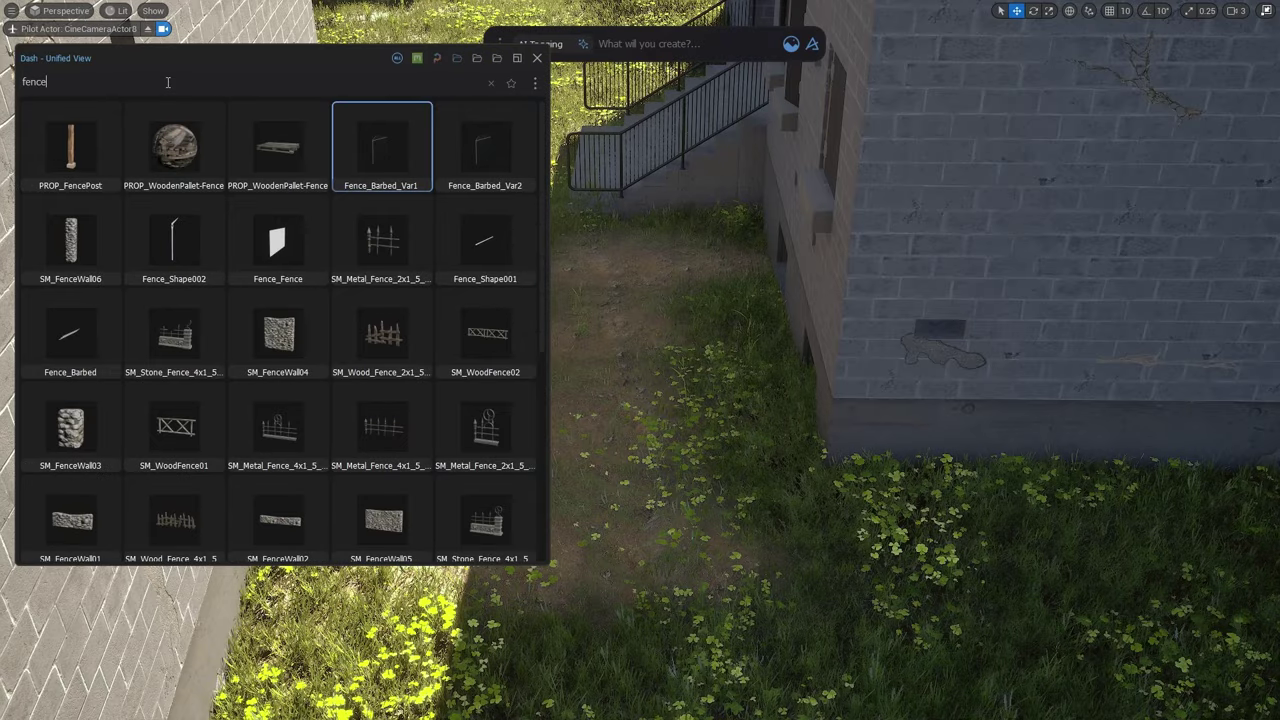
left_click_drag(382, 148, 574, 358)
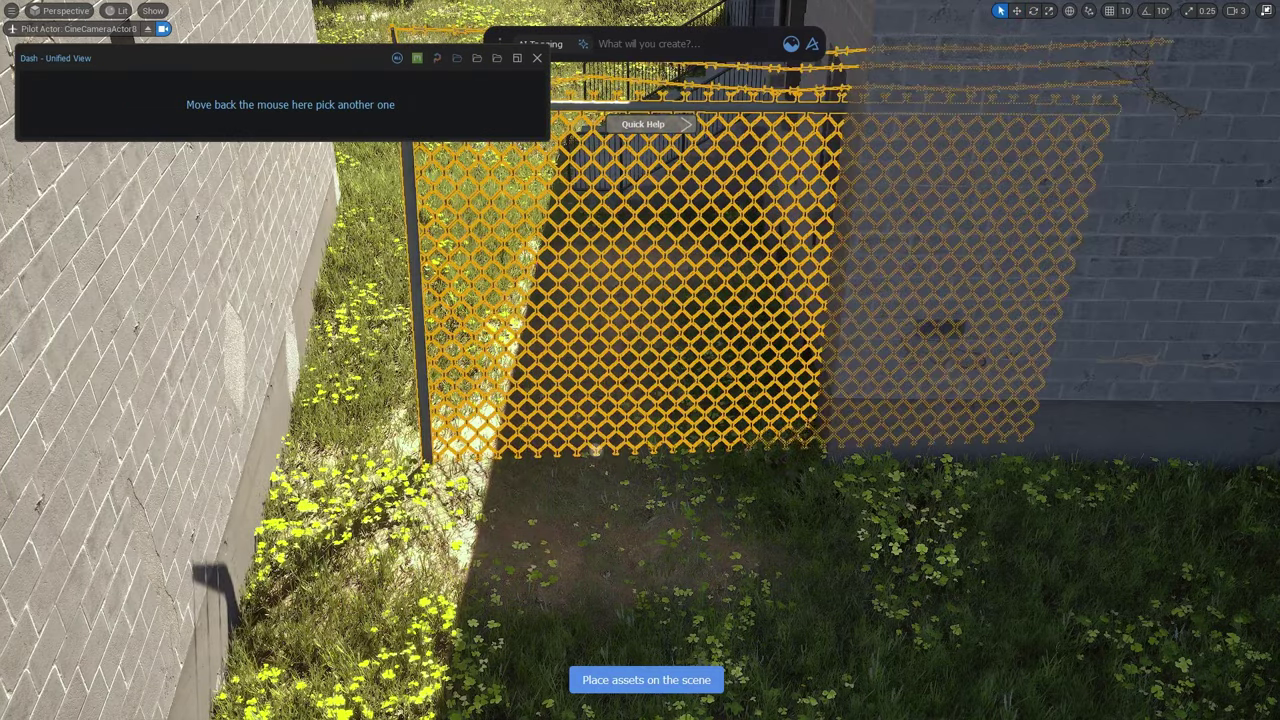
left_click_drag(430, 468, 440, 440)
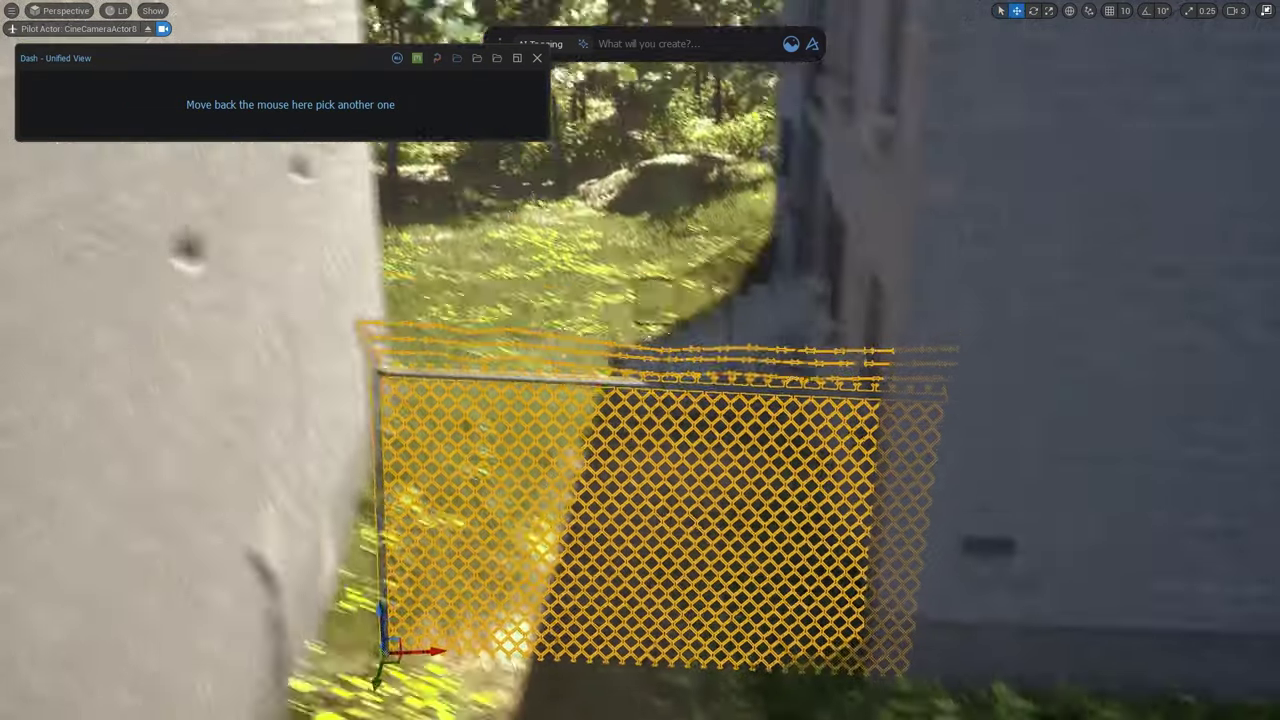